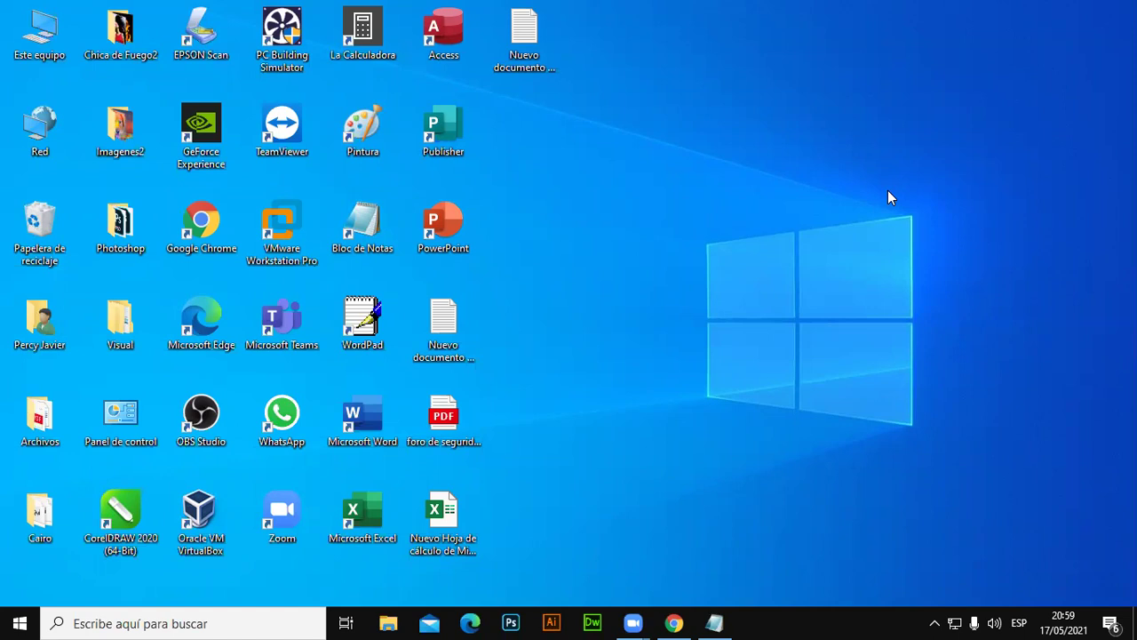
Run NETPLWIZ to view the user accounts settings, then close that window.
key("super+r")
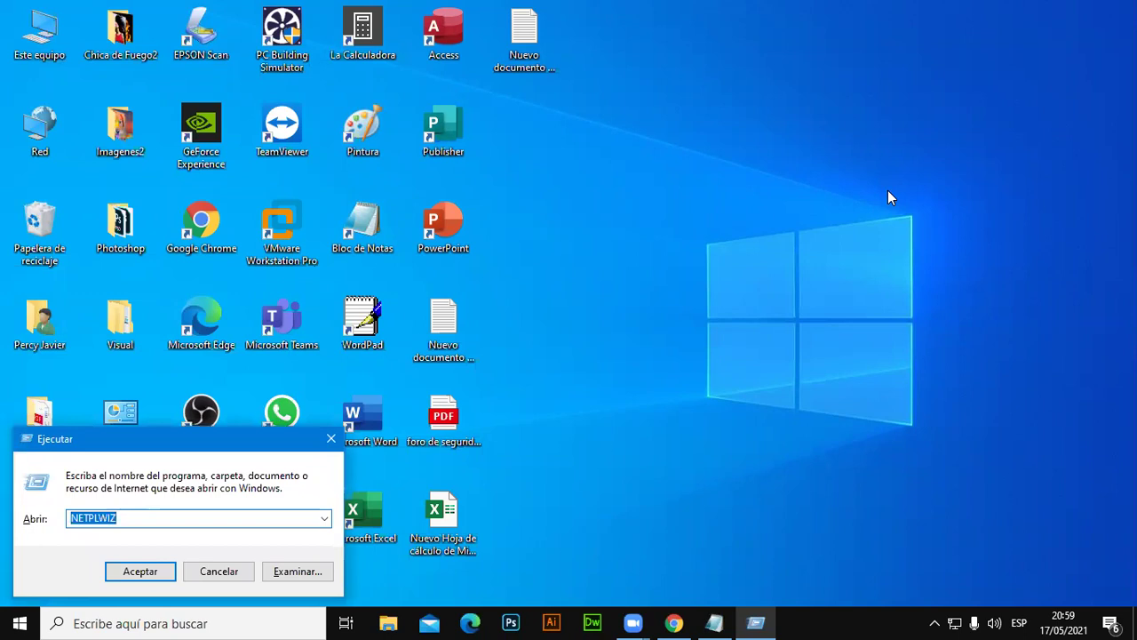
key("Return")
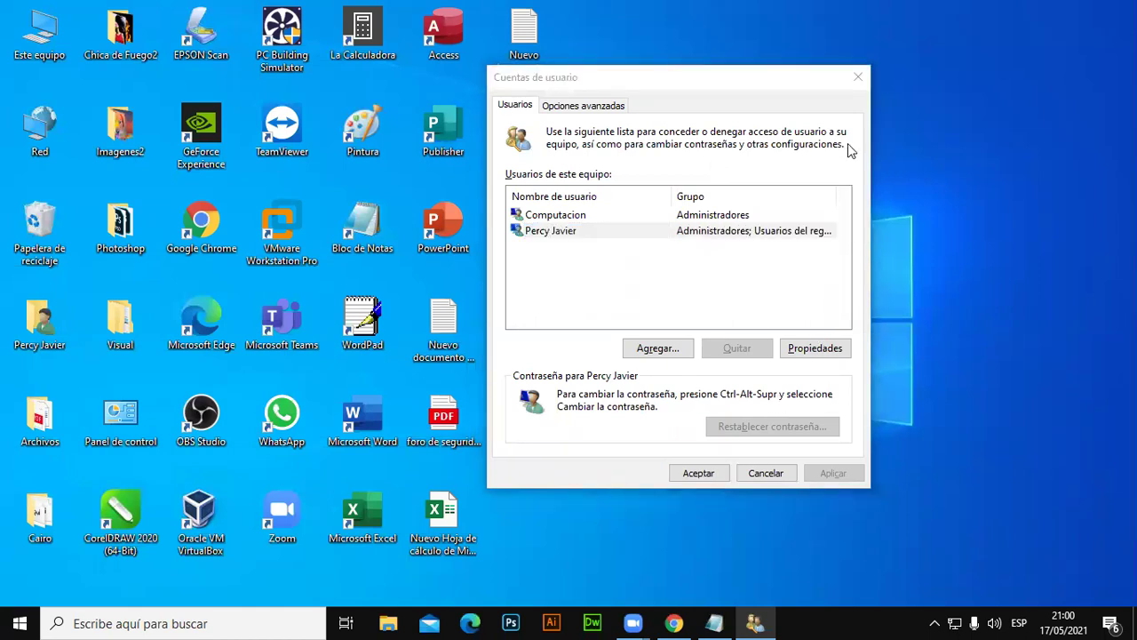
left_click(857, 77)
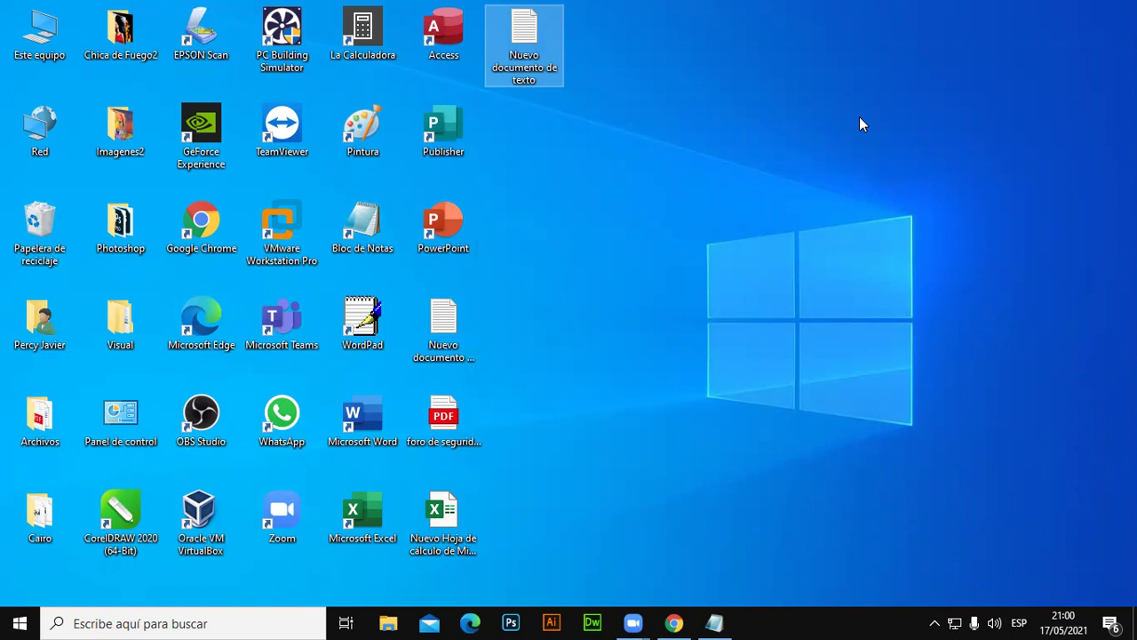
Select the Microsoft account line in the Notepad notes, then minimize the notes.
left_click(714, 623)
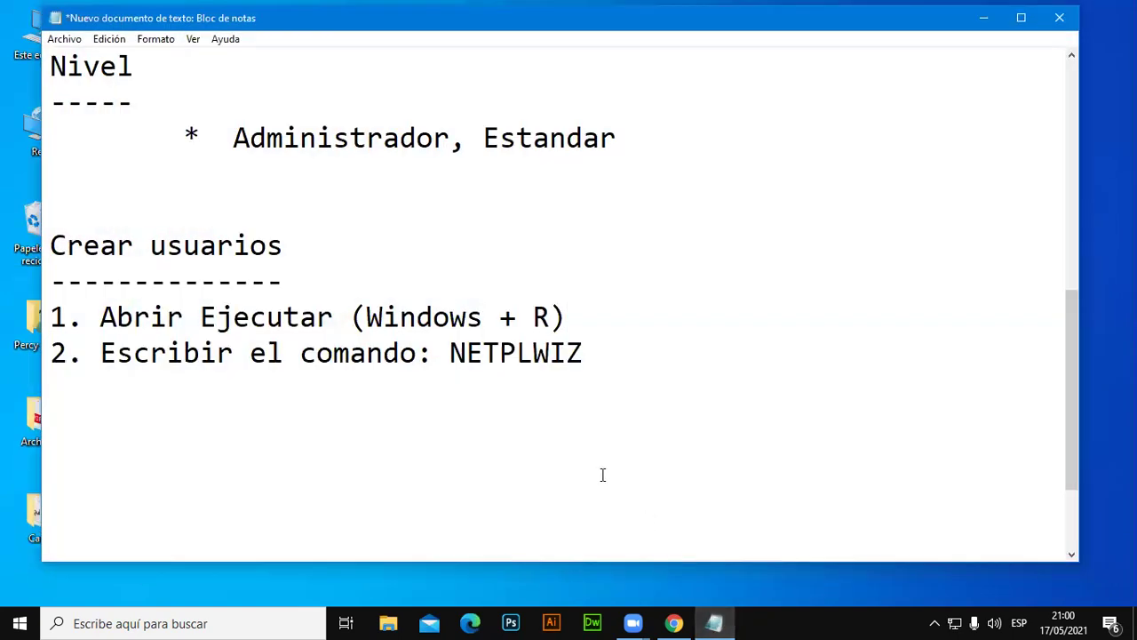
scroll(602, 474, "up", 2)
left_click_drag(52, 102, 973, 125)
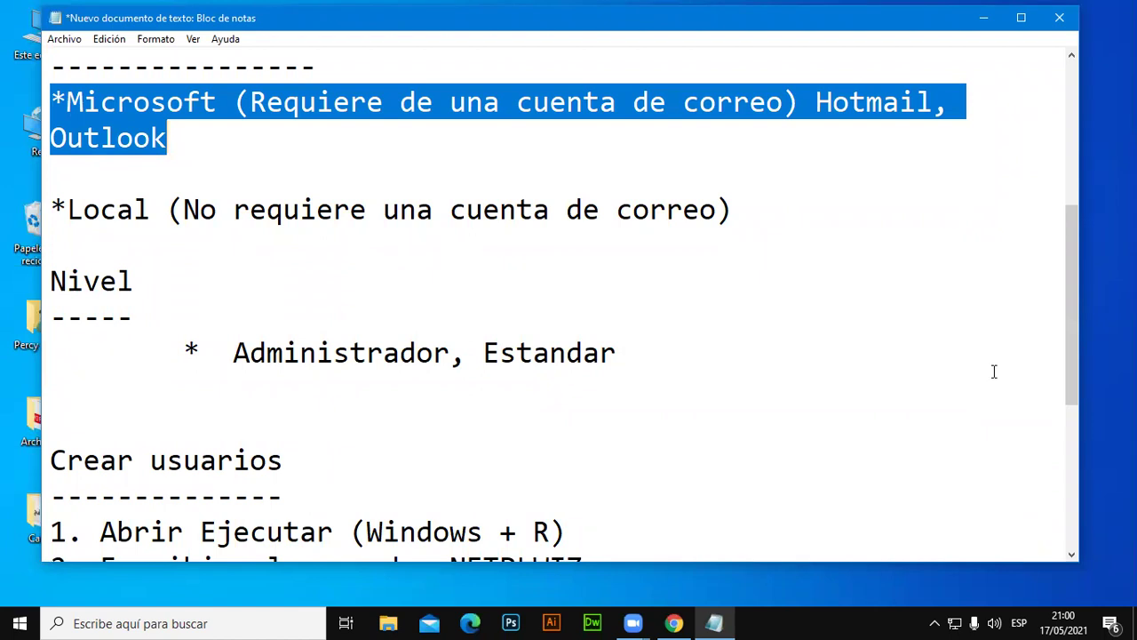
left_click(984, 18)
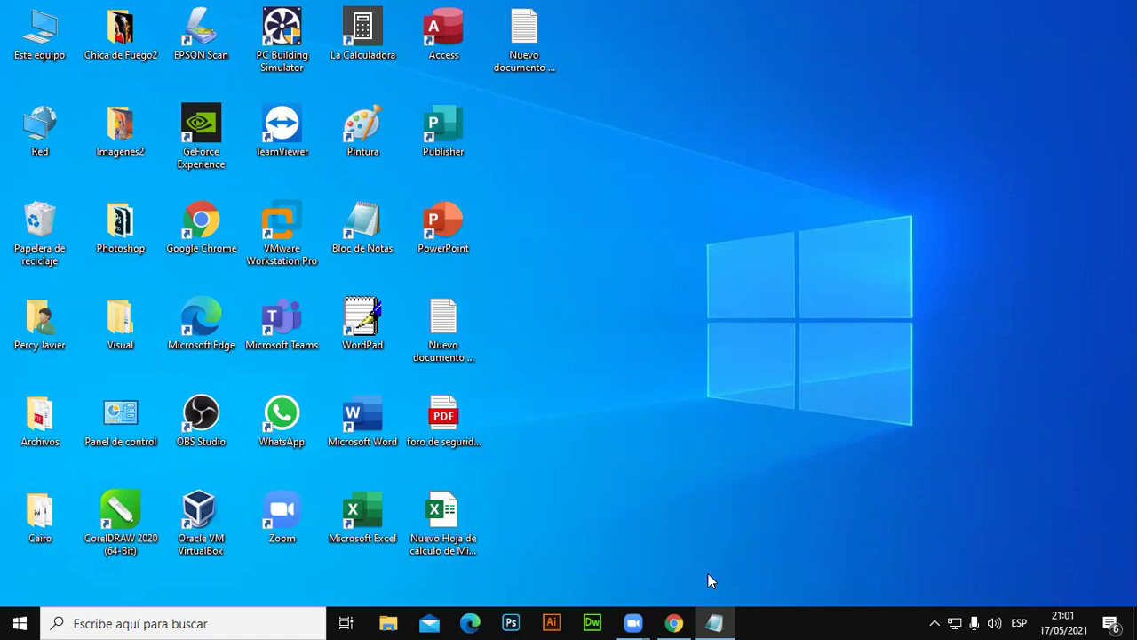
In a new Chrome tab, search Google for 'crear cuenta outlook personal'.
left_click(675, 623)
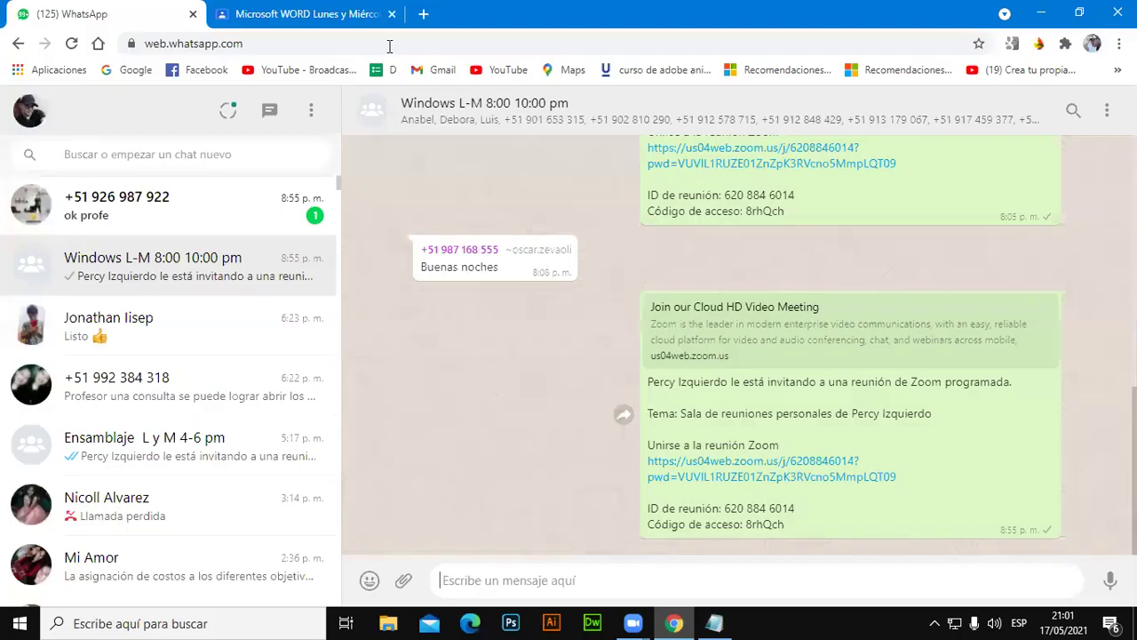
left_click(423, 14)
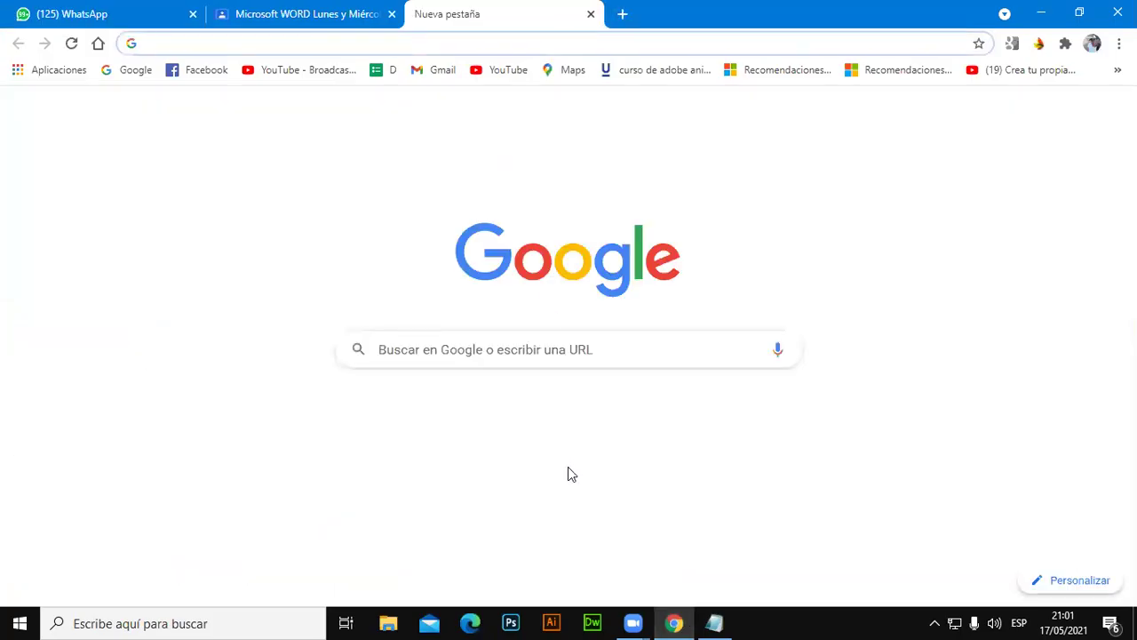
left_click(524, 349)
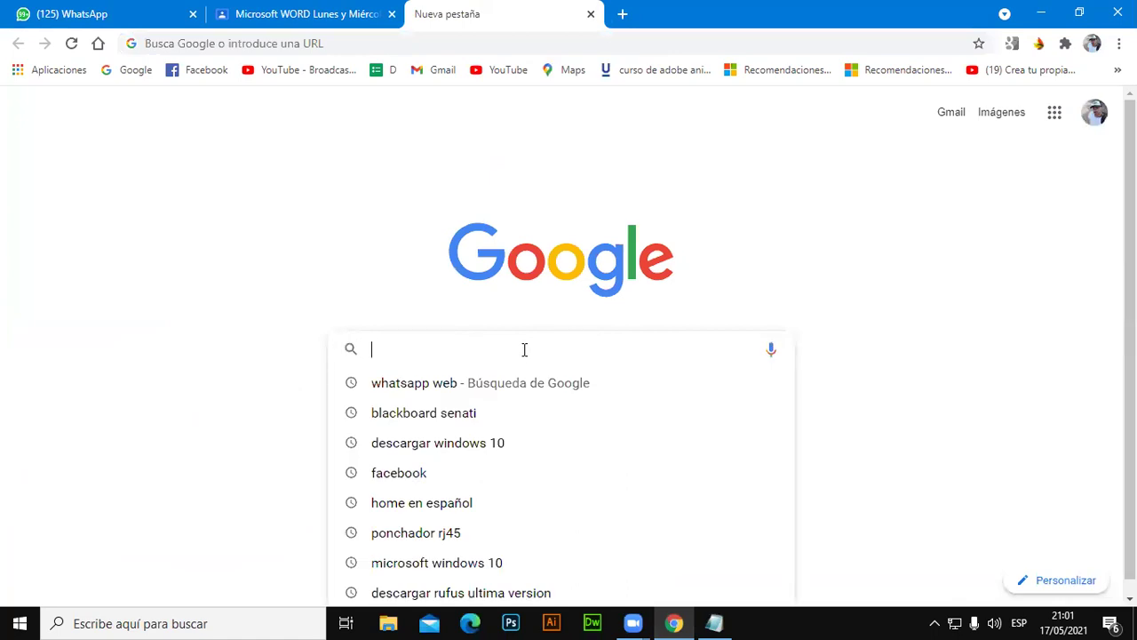
type("crear c")
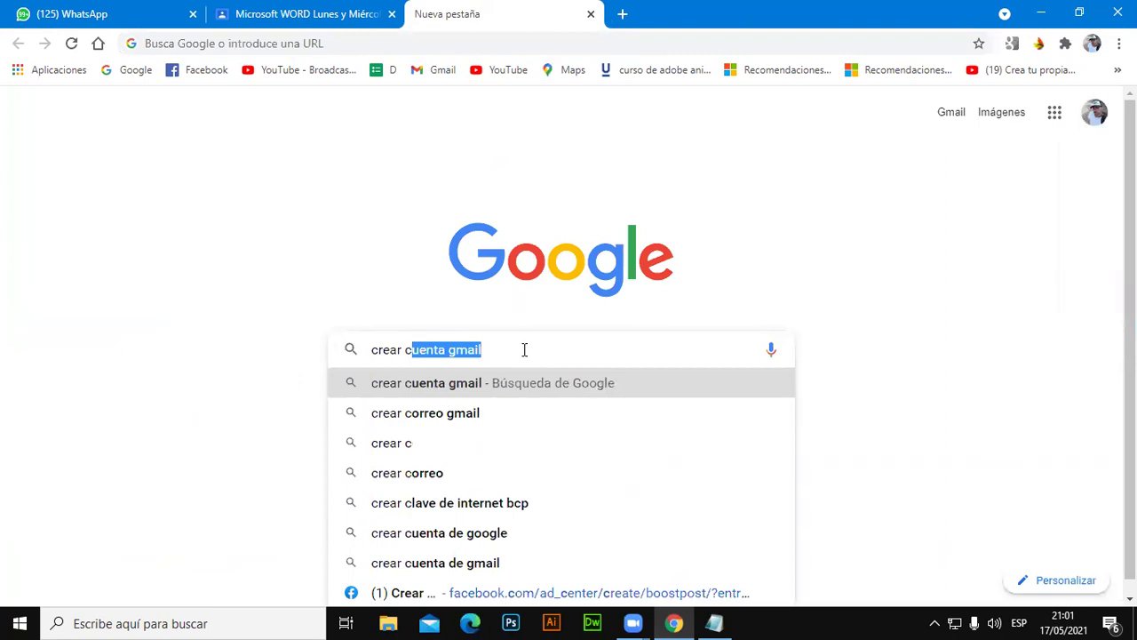
type("unta")
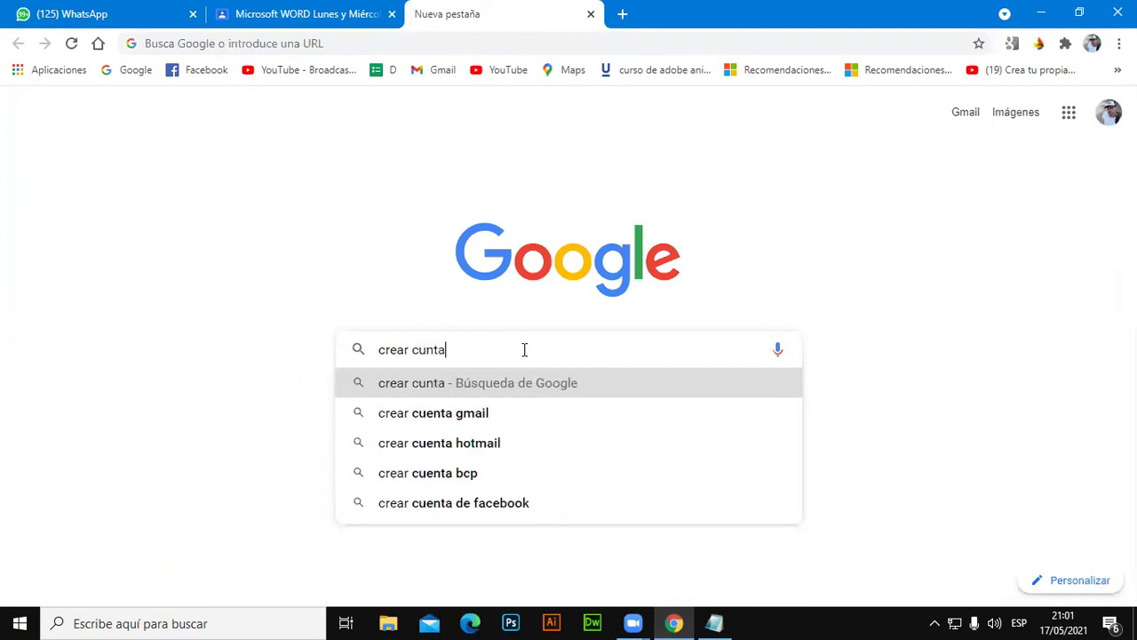
key("Down")
key("Down")
key("BackSpace")
key("BackSpace")
key("BackSpace")
key("BackSpace")
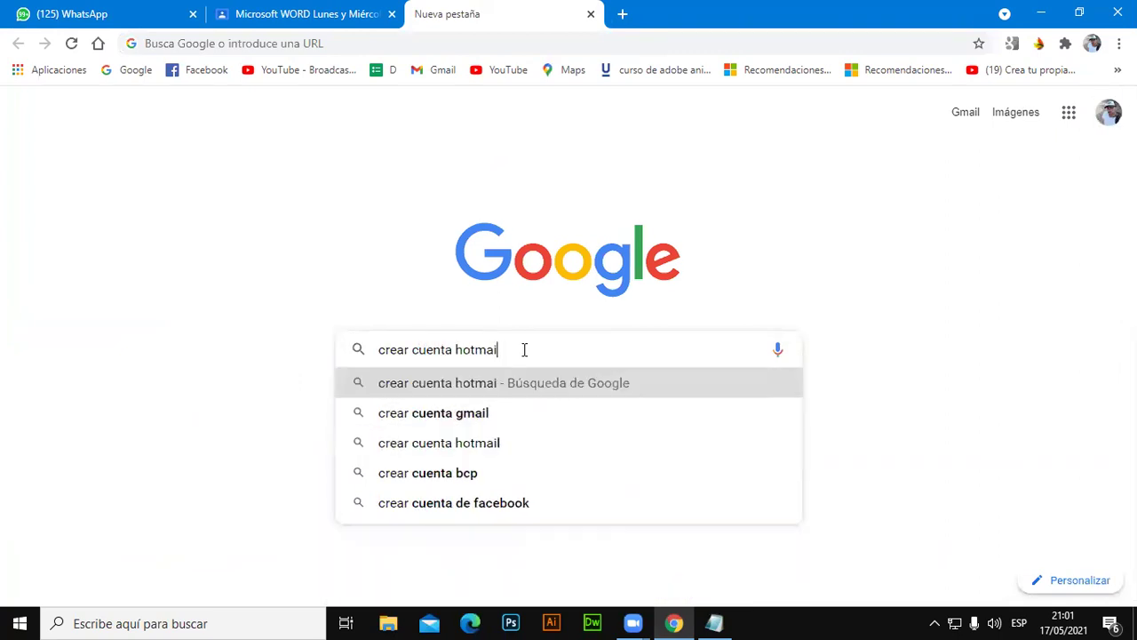
key("BackSpace")
key("BackSpace")
key("BackSpace")
type("o")
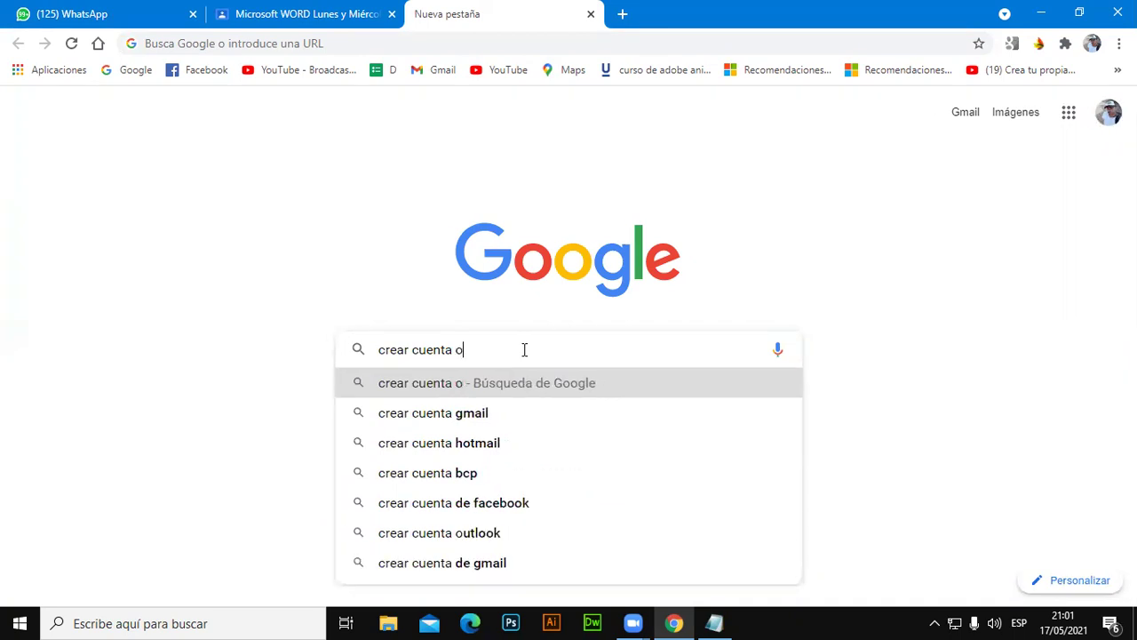
type("utloo")
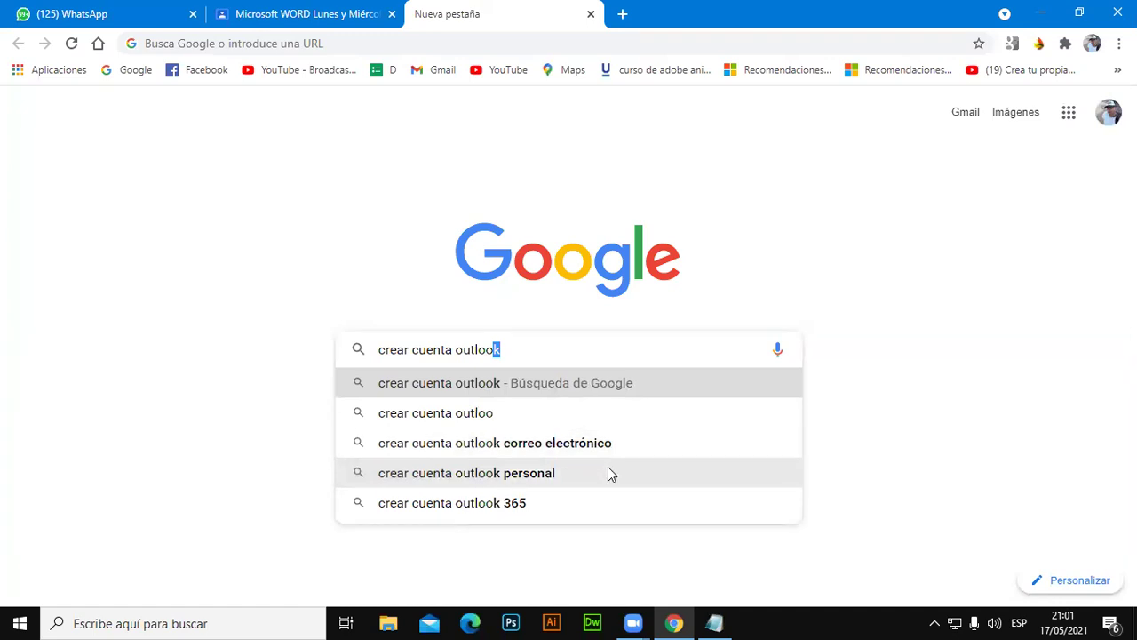
left_click(609, 471)
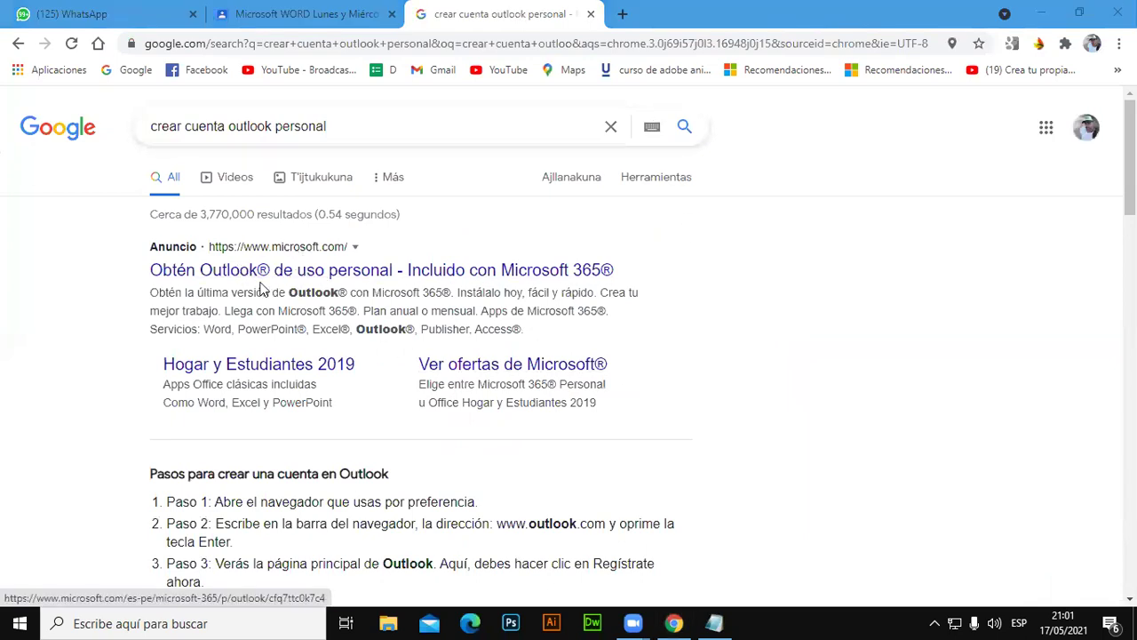
left_click(333, 275)
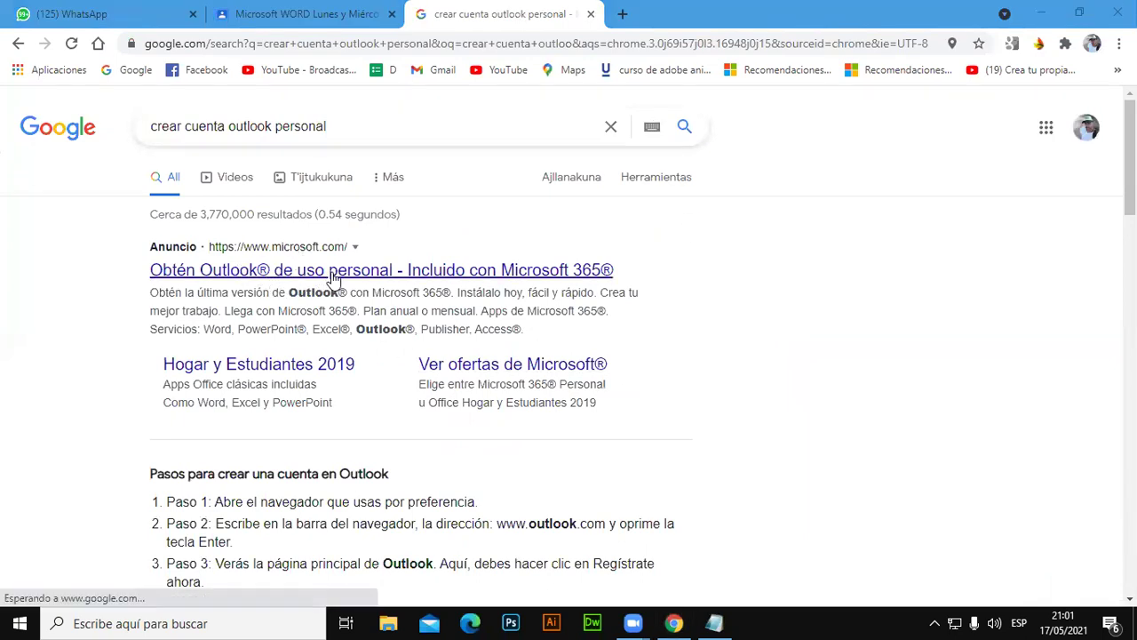
left_click(333, 278)
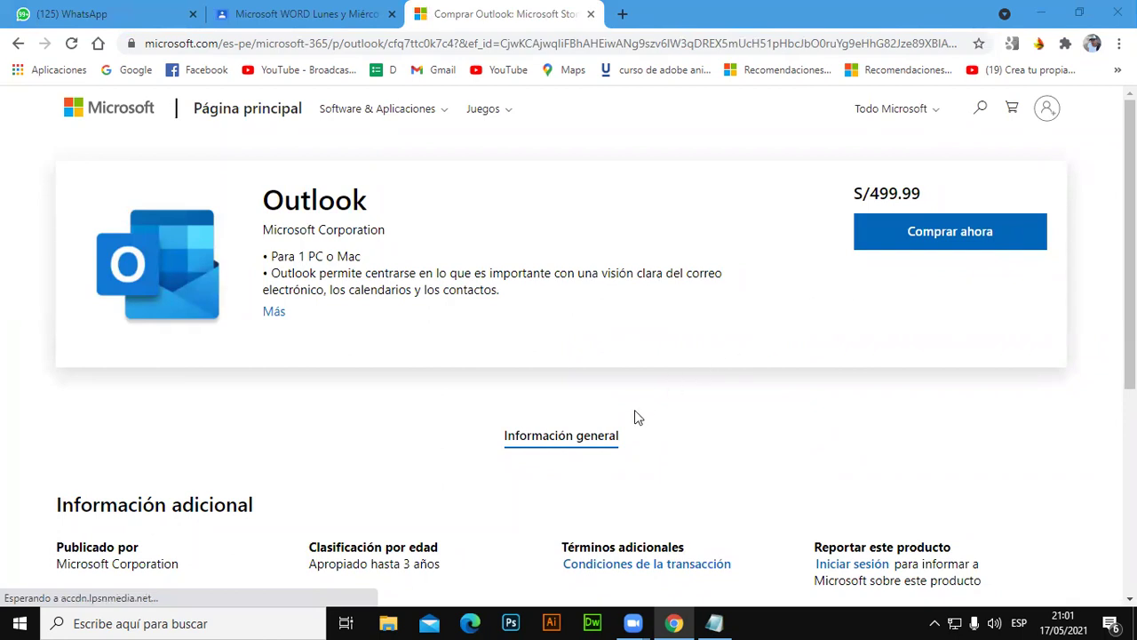
scroll(634, 416, "down", 1)
scroll(498, 382, "up", 1)
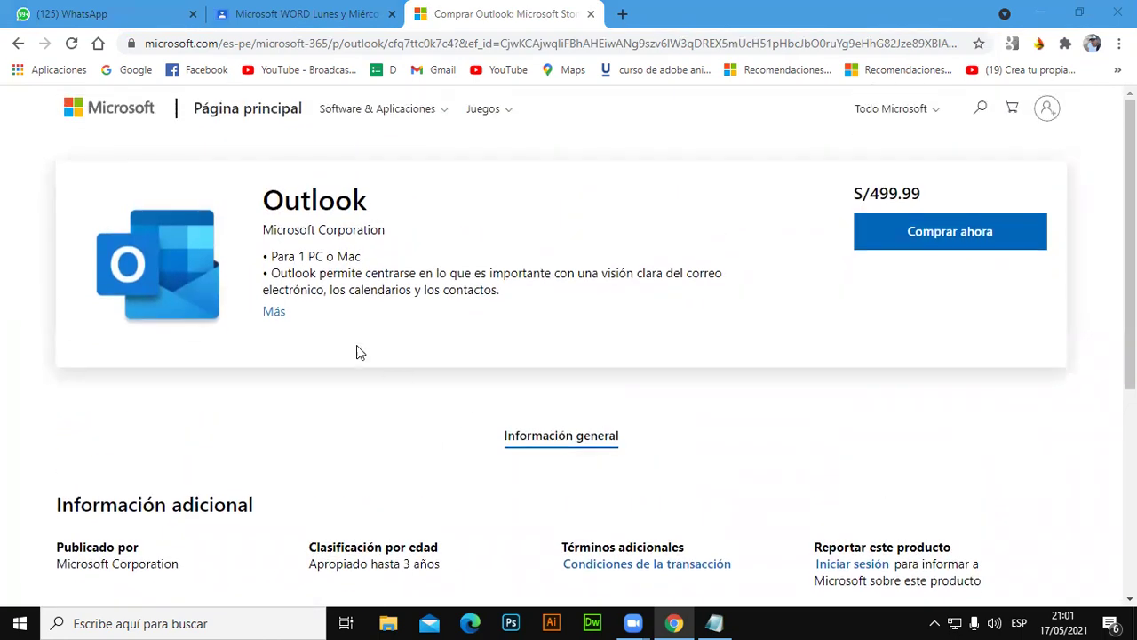
left_click(263, 230)
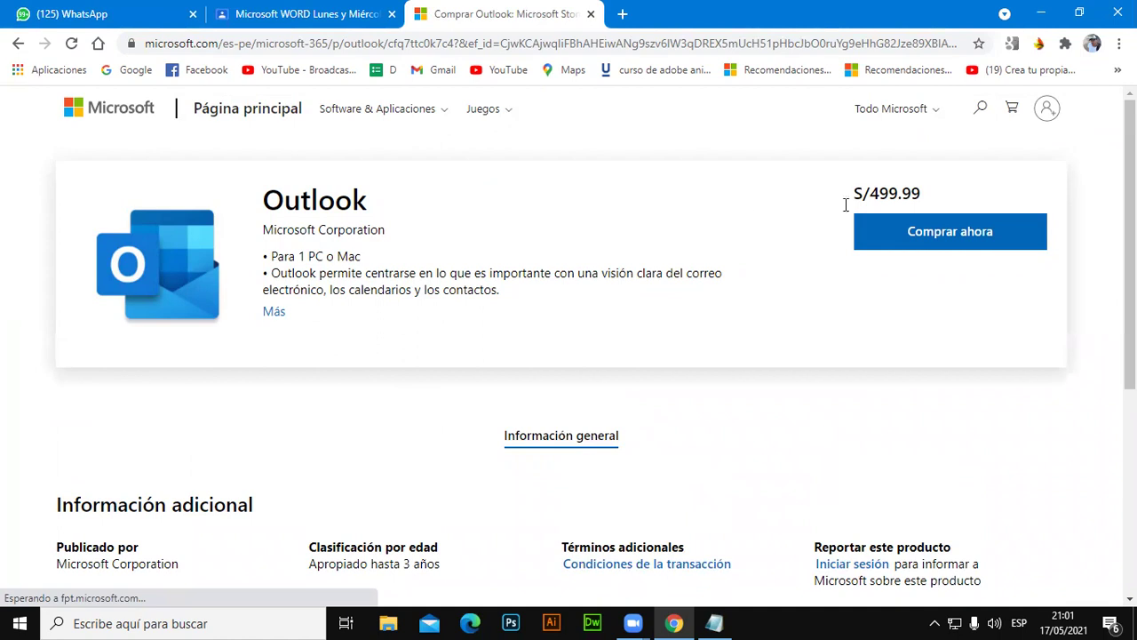
double_click(930, 192)
scroll(967, 308, "down", 3)
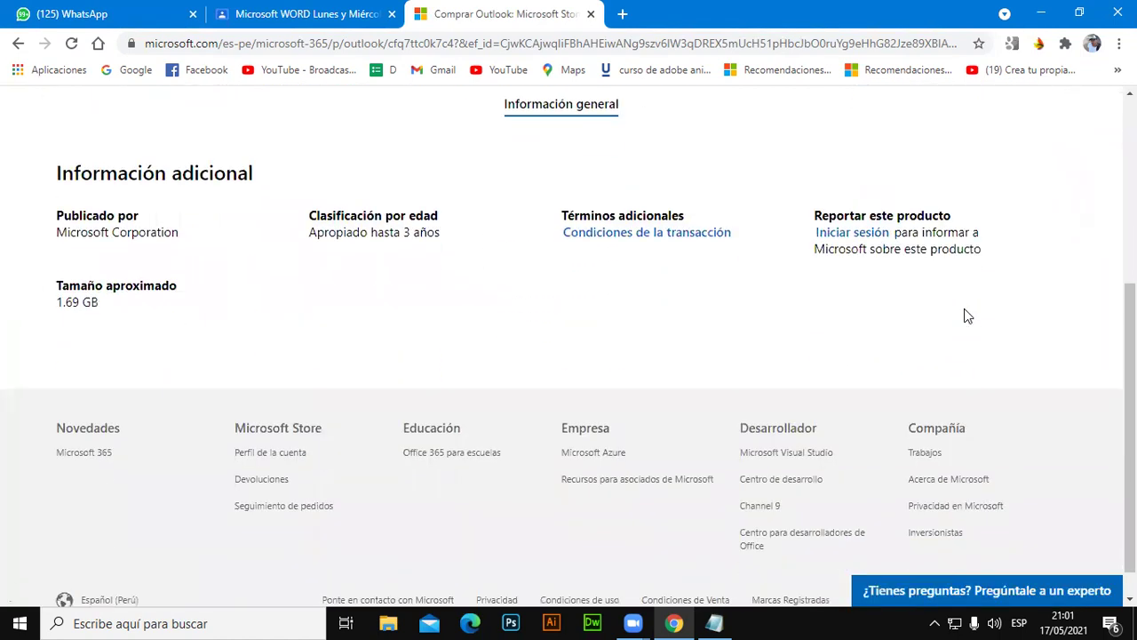
scroll(965, 317, "up", 5)
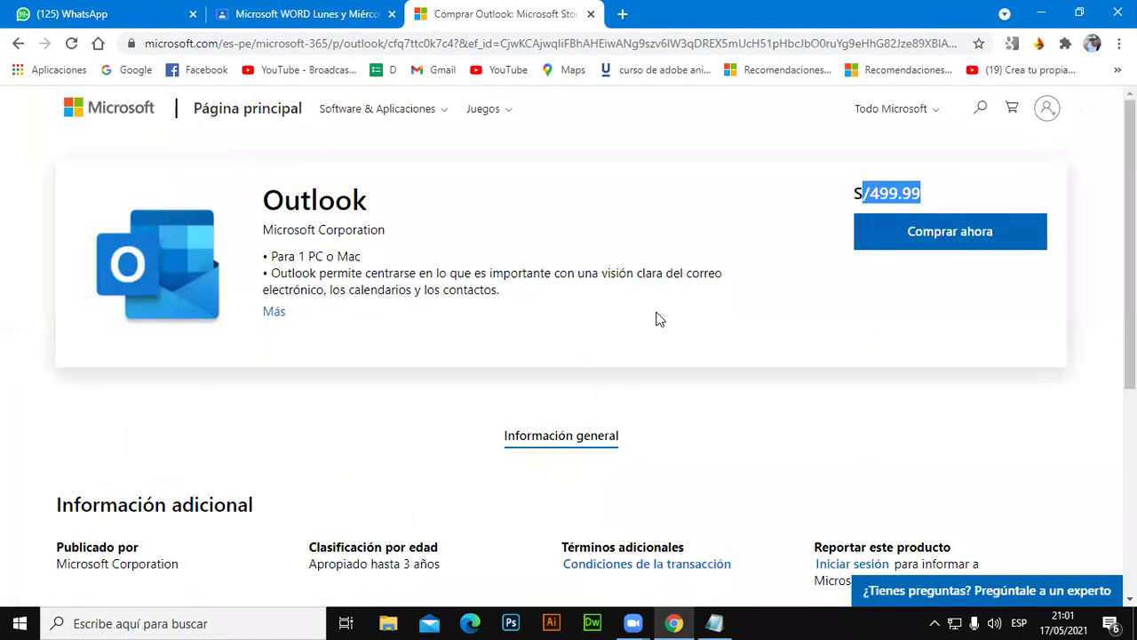
left_click(896, 108)
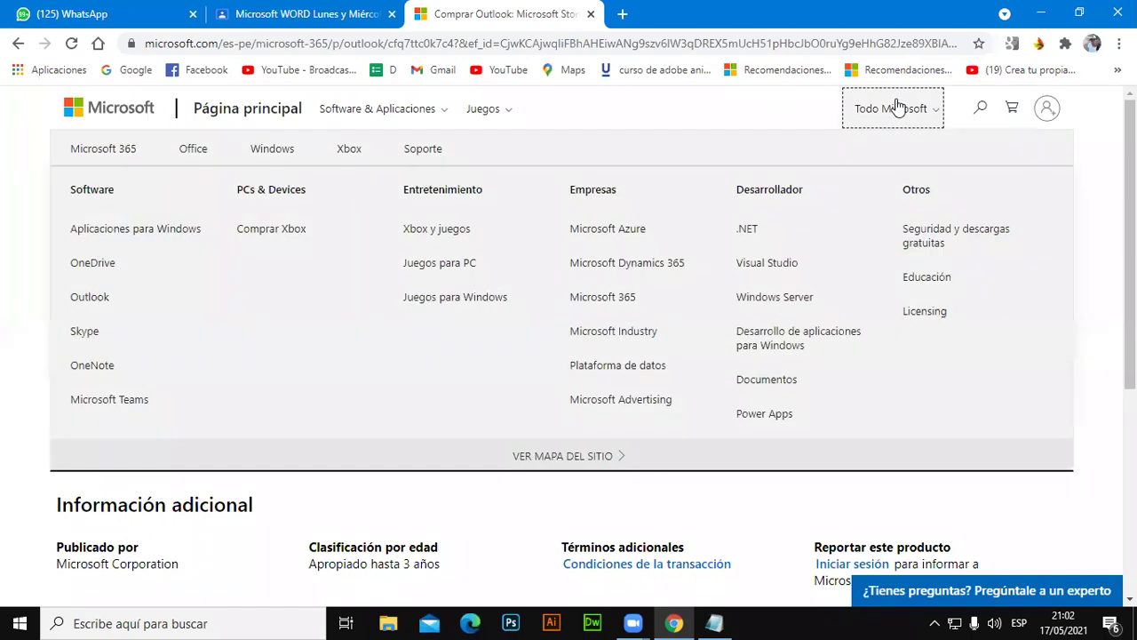
left_click(896, 107)
left_click(274, 315)
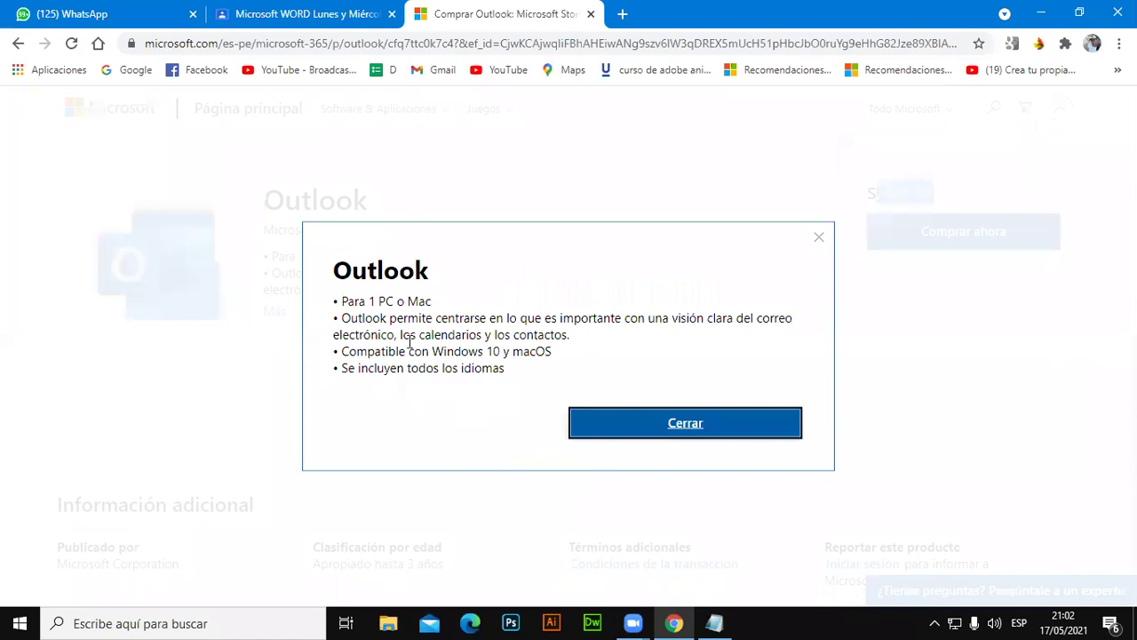
left_click(634, 423)
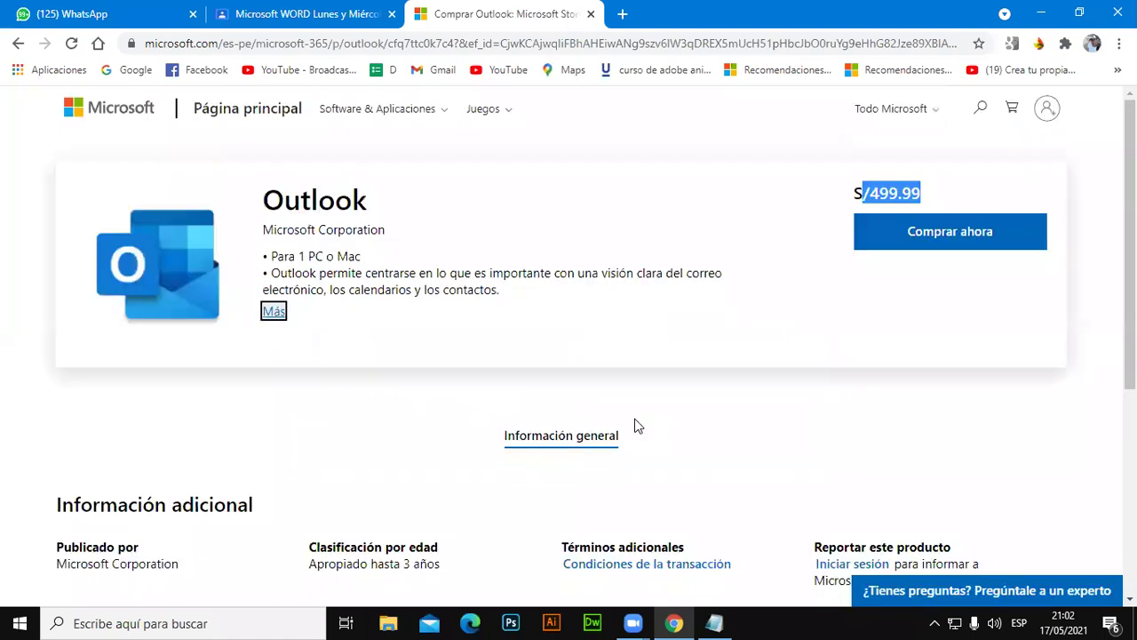
scroll(438, 404, "down", 3)
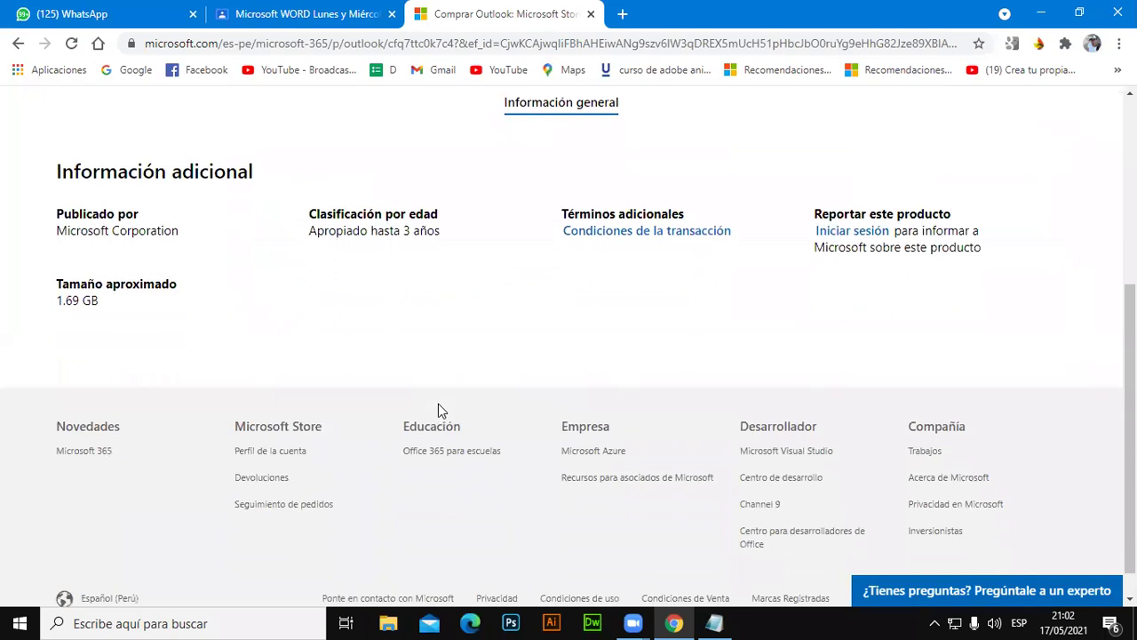
scroll(438, 407, "down", 1)
scroll(442, 413, "up", 2)
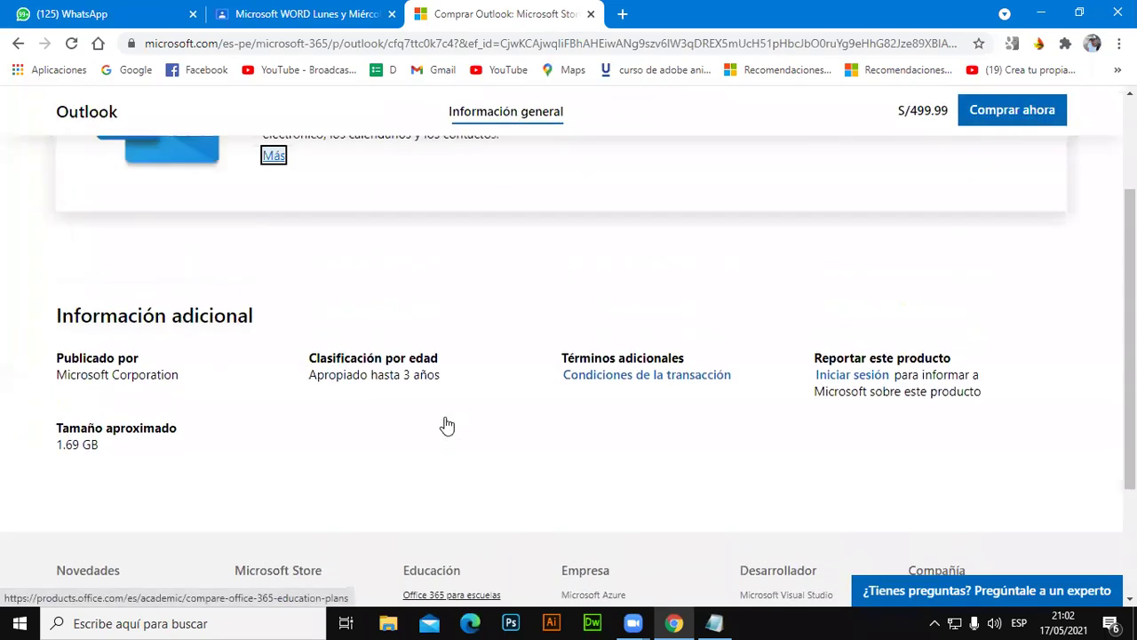
scroll(444, 423, "up", 3)
left_click(910, 123)
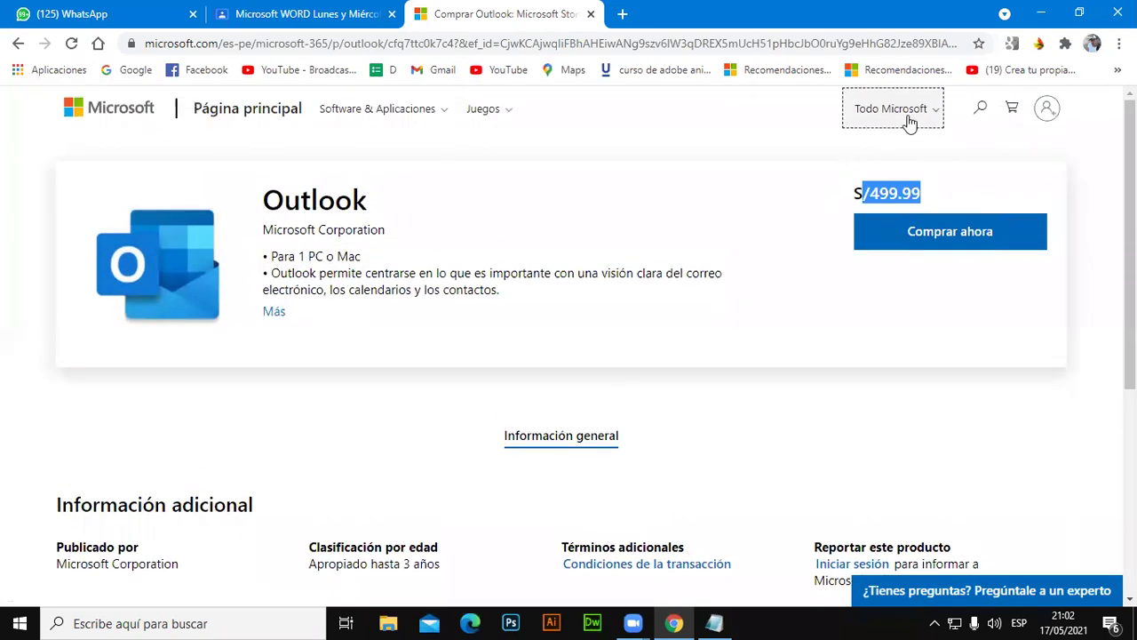
left_click(874, 115)
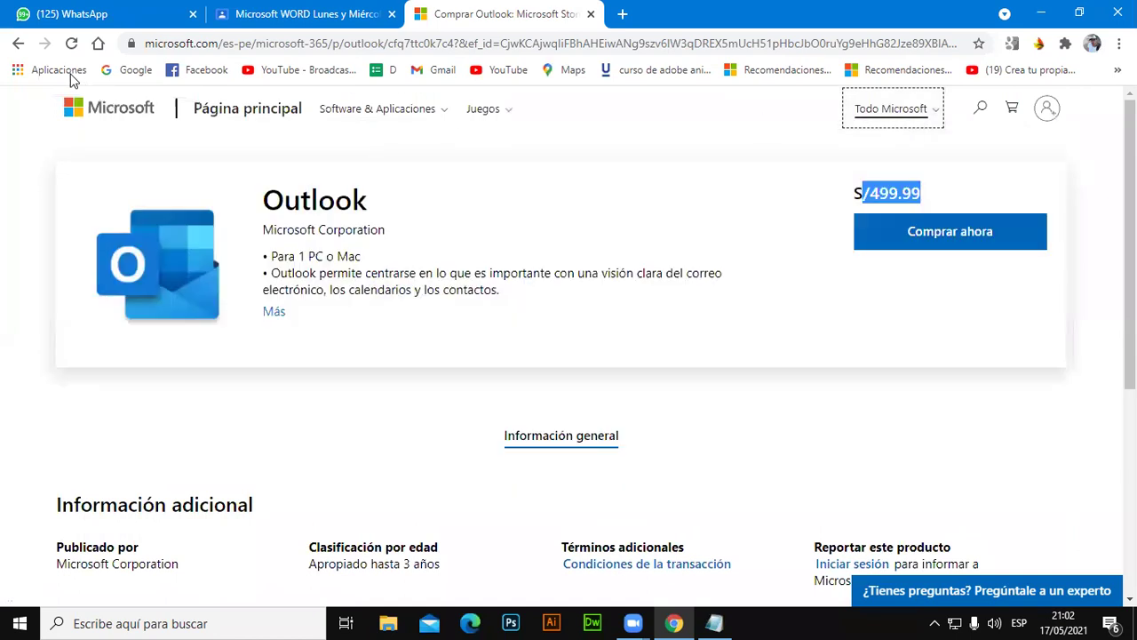
left_click(17, 43)
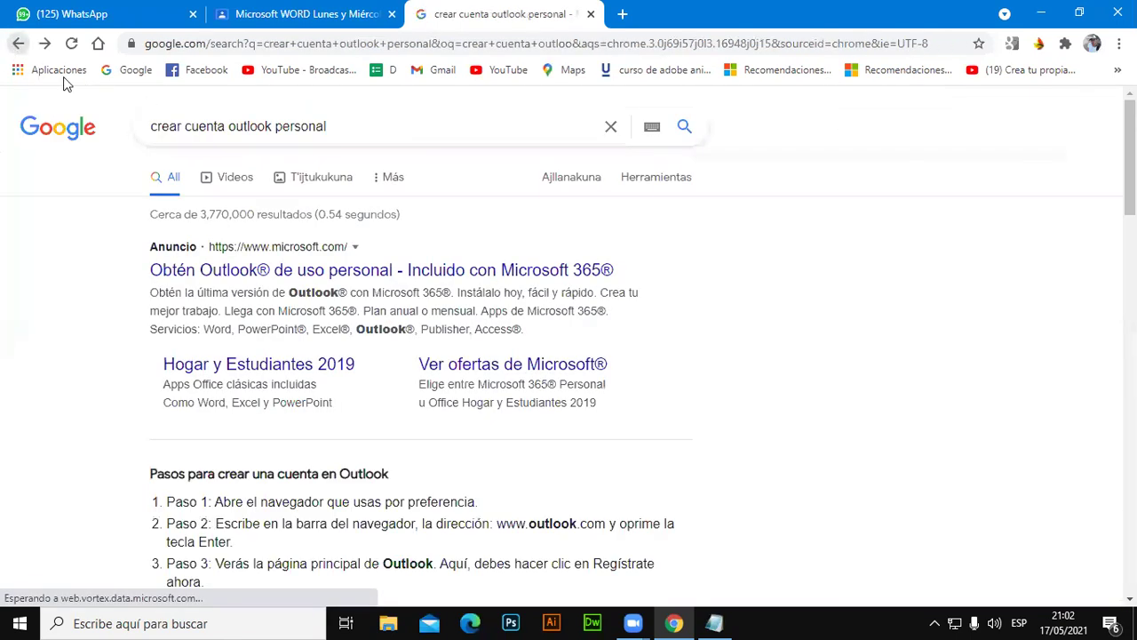
Replace the Google query with a plain 'outlook' search.
triple_click(316, 126)
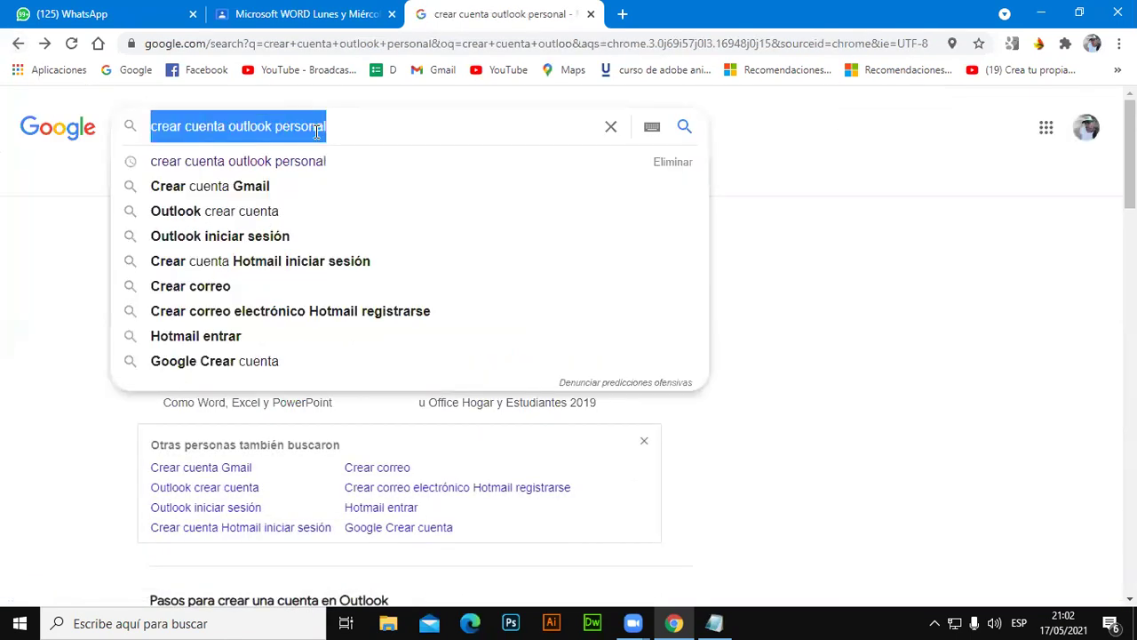
type("outllo")
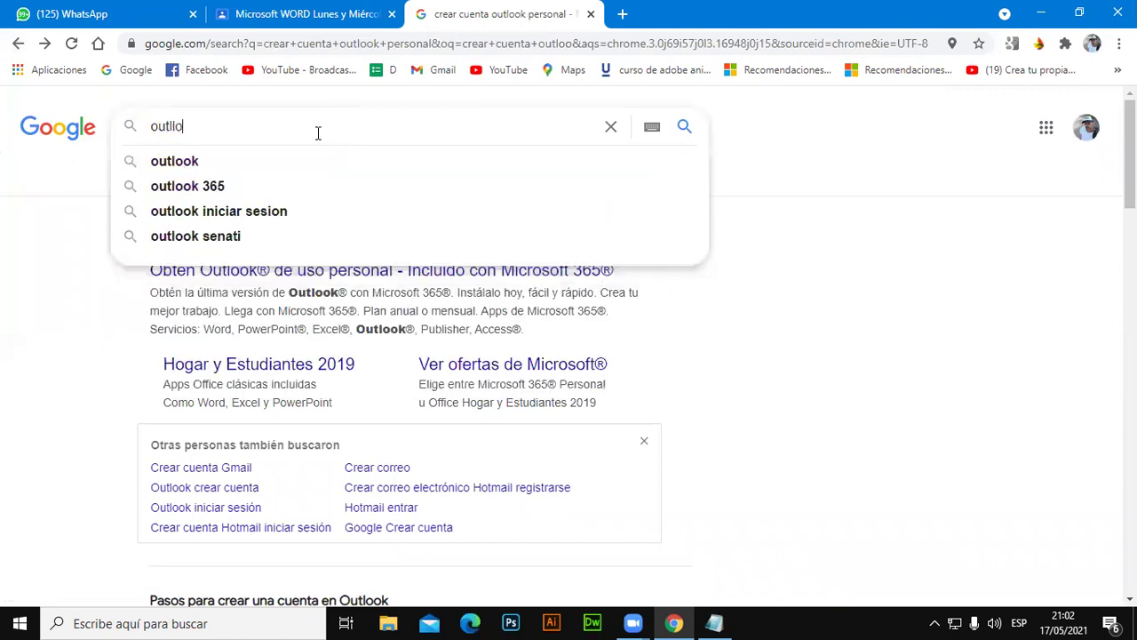
key("BackSpace")
key("BackSpace")
type("ook")
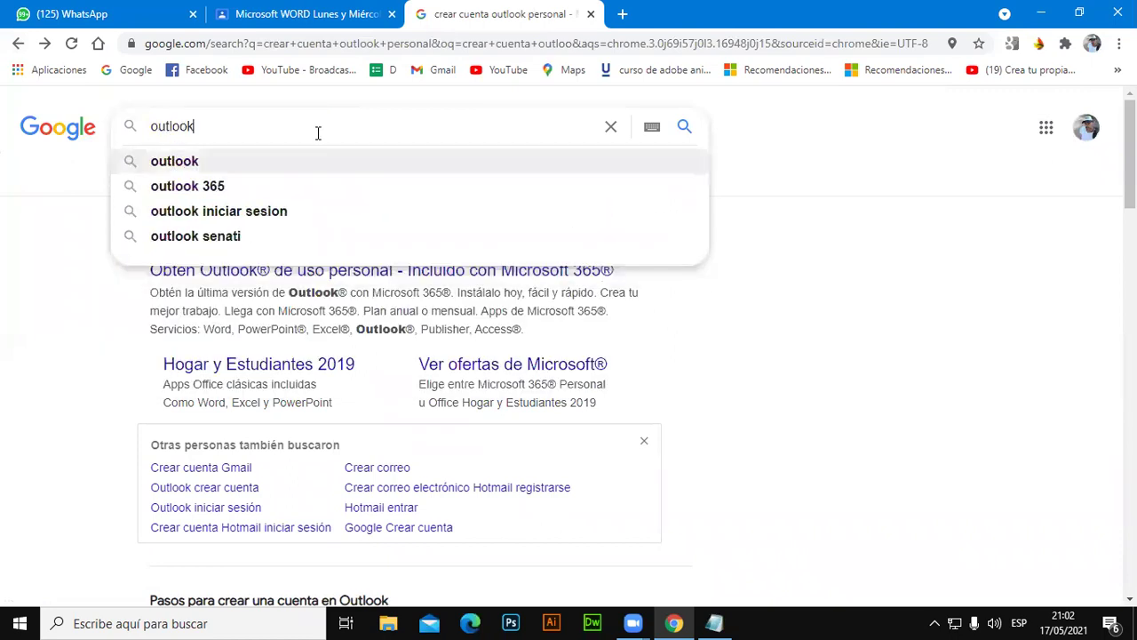
key("Return")
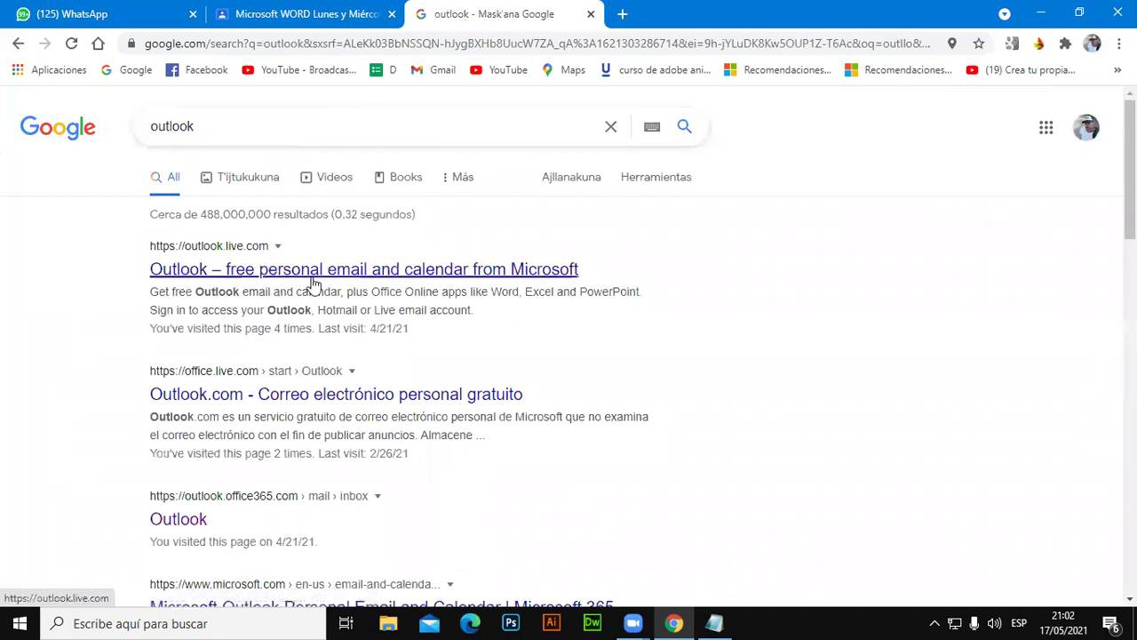
Browse the outlook.live.com free email landing page, then go back to the results.
left_click(329, 270)
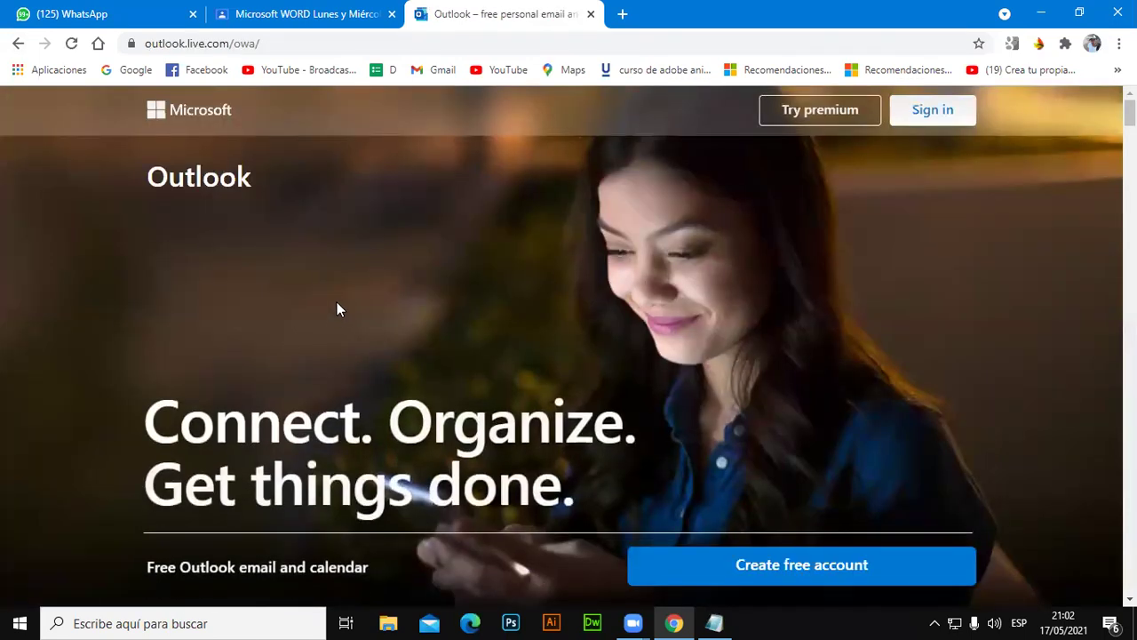
scroll(670, 354, "down", 2)
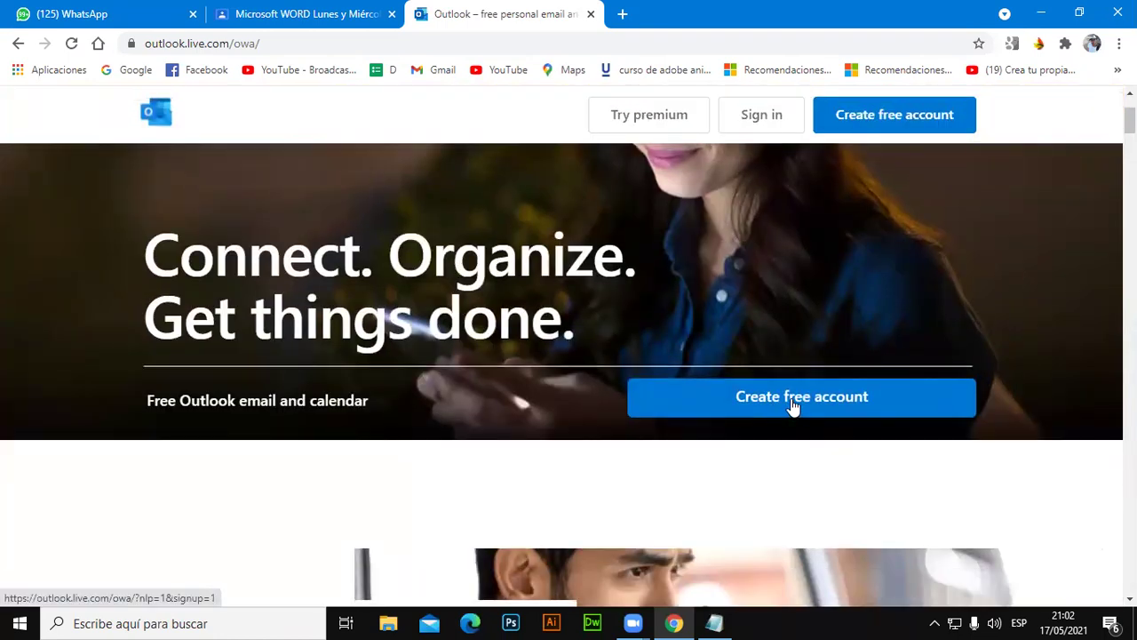
scroll(255, 220, "up", 2)
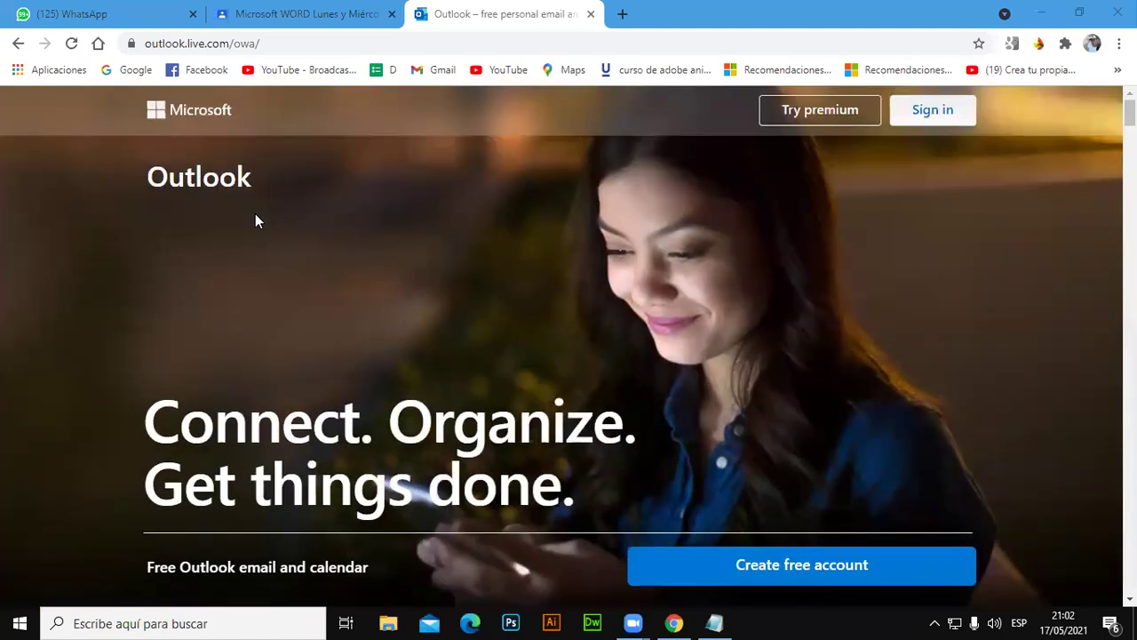
scroll(99, 113, "down", 3)
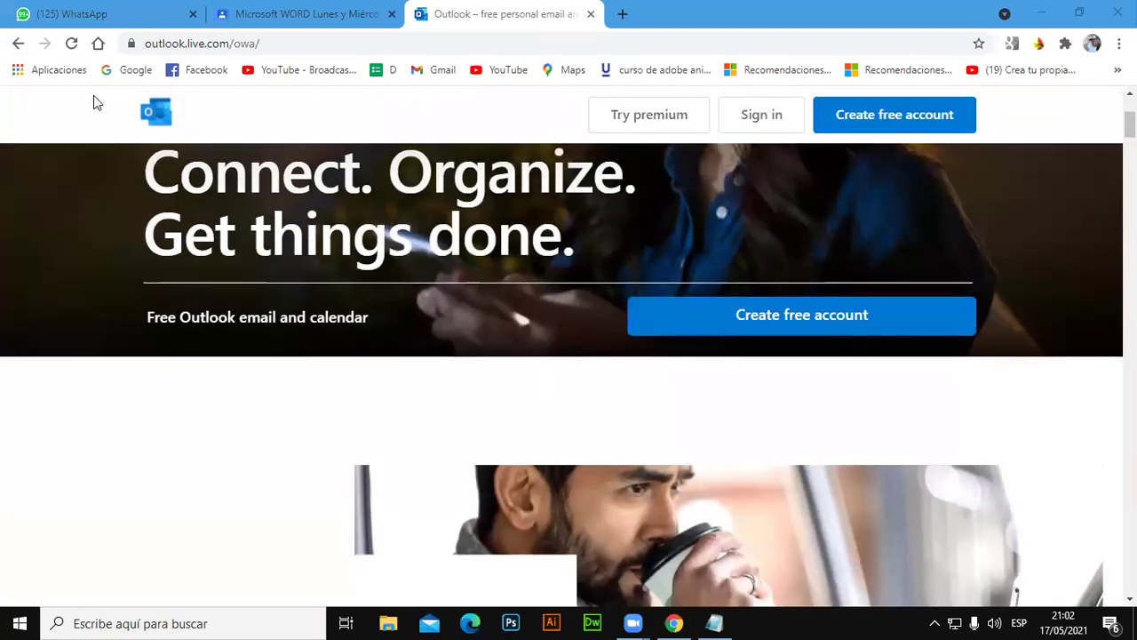
left_click(18, 43)
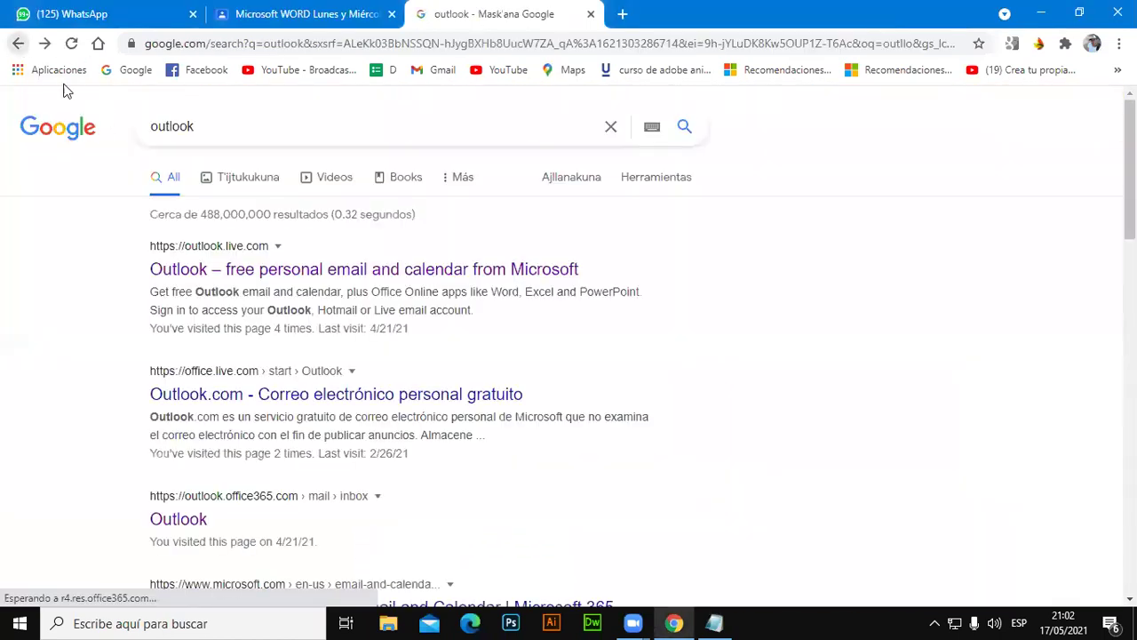
Search 'outlook español' and open the Outlook.com – Correo electrónico personal gratuito result.
left_click(316, 130)
type("español")
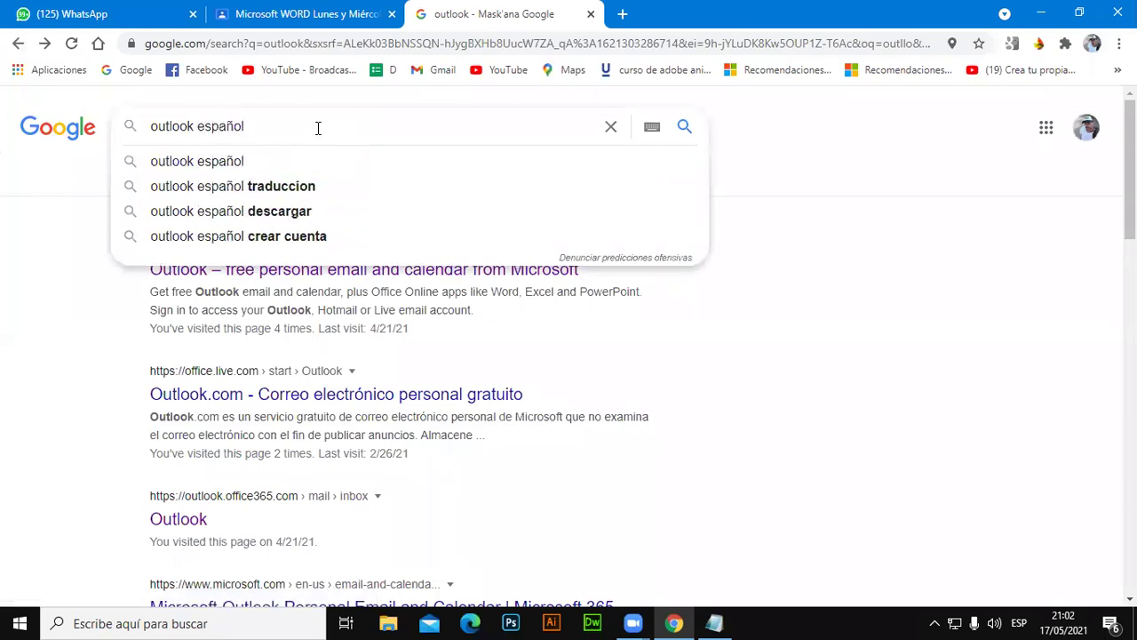
left_click(258, 164)
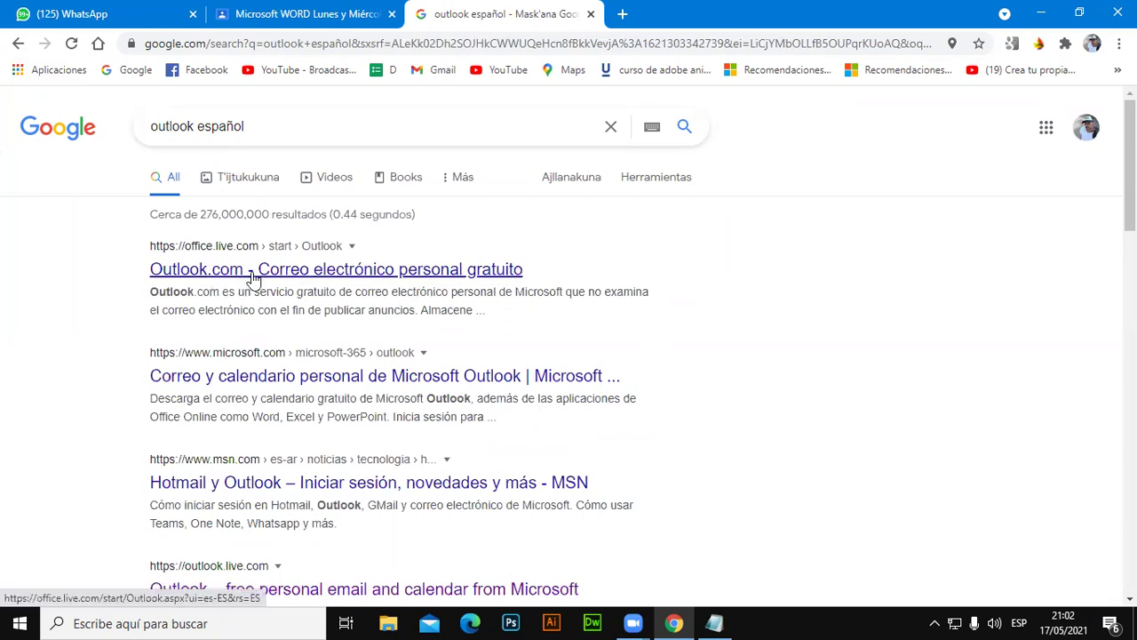
left_click(253, 269)
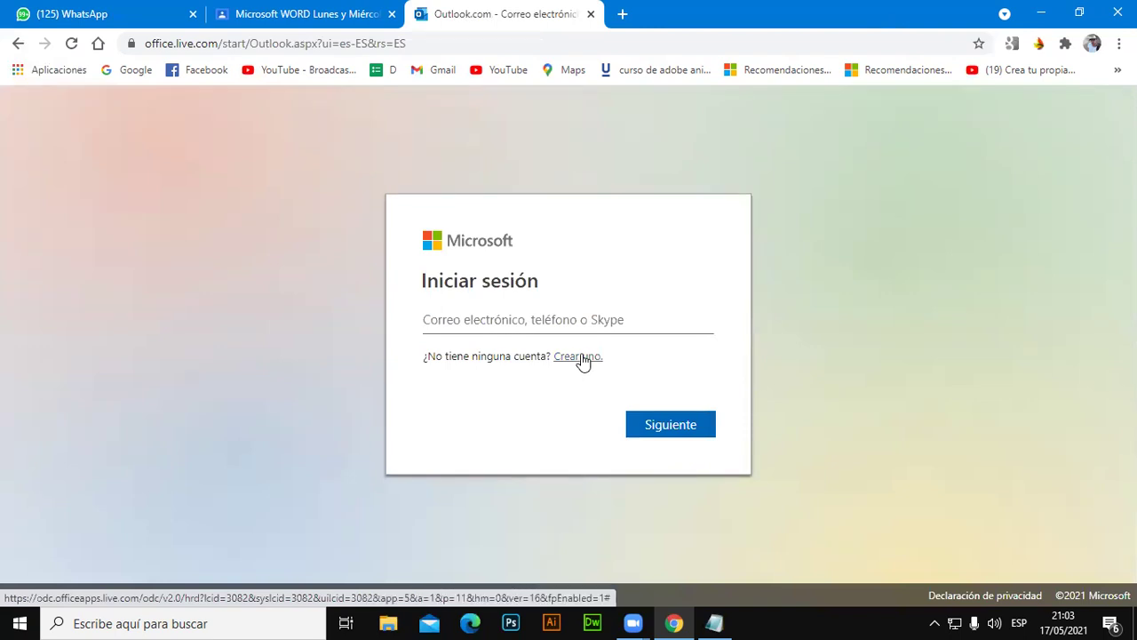
Choose 'Crear uno.' and submit the user's phone number as the new account's sign-in.
left_click(579, 356)
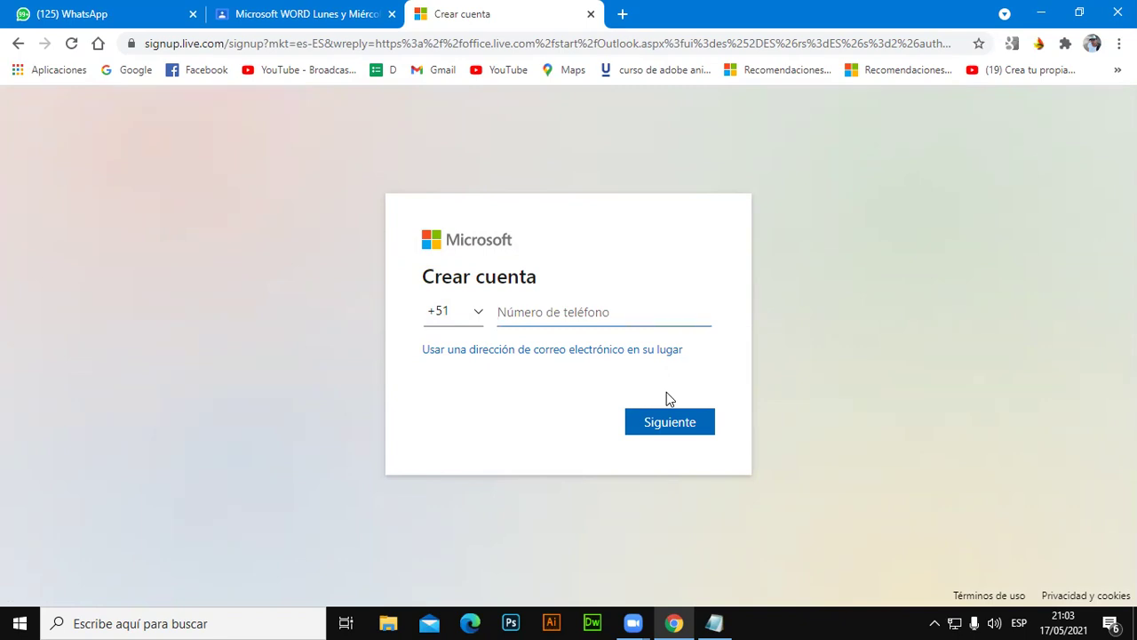
type("9760")
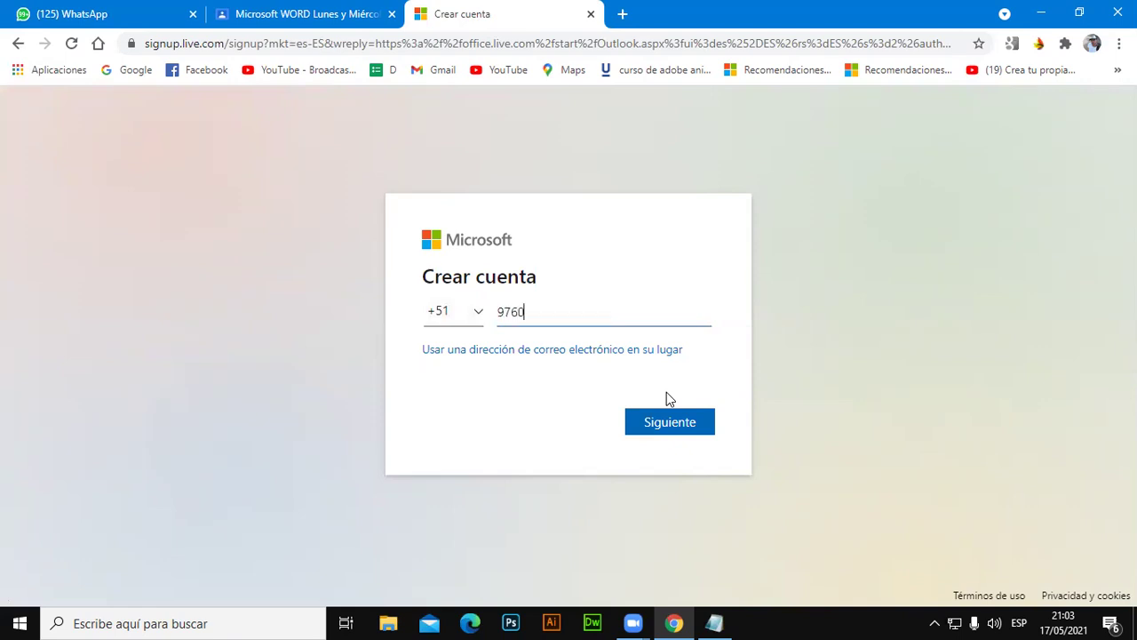
key("BackSpace")
key("BackSpace")
key("BackSpace")
key("BackSpace")
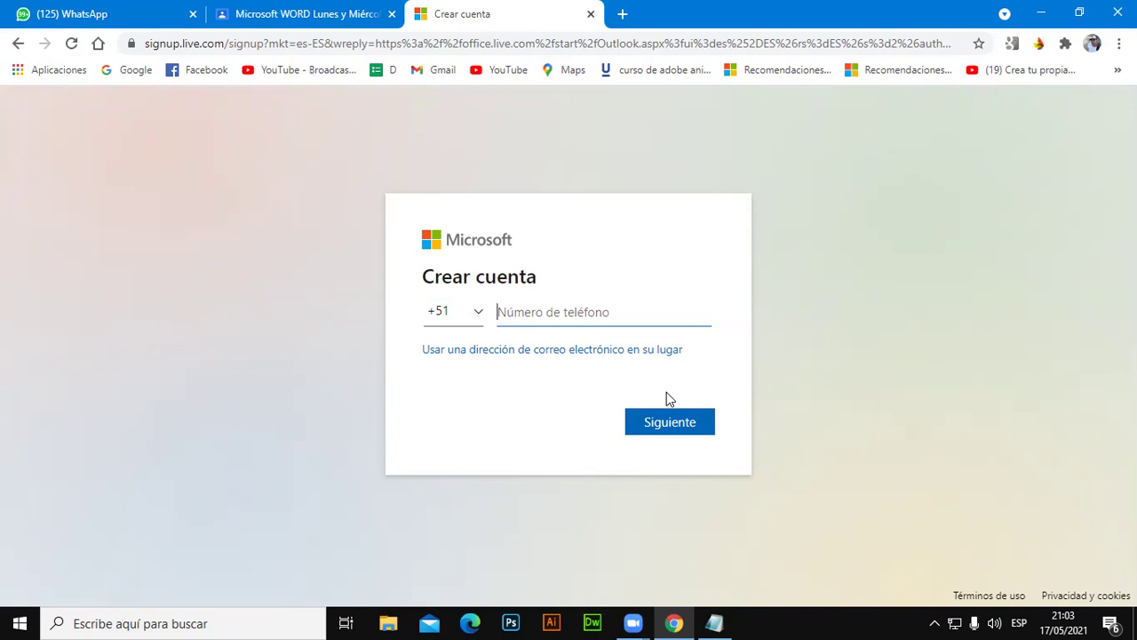
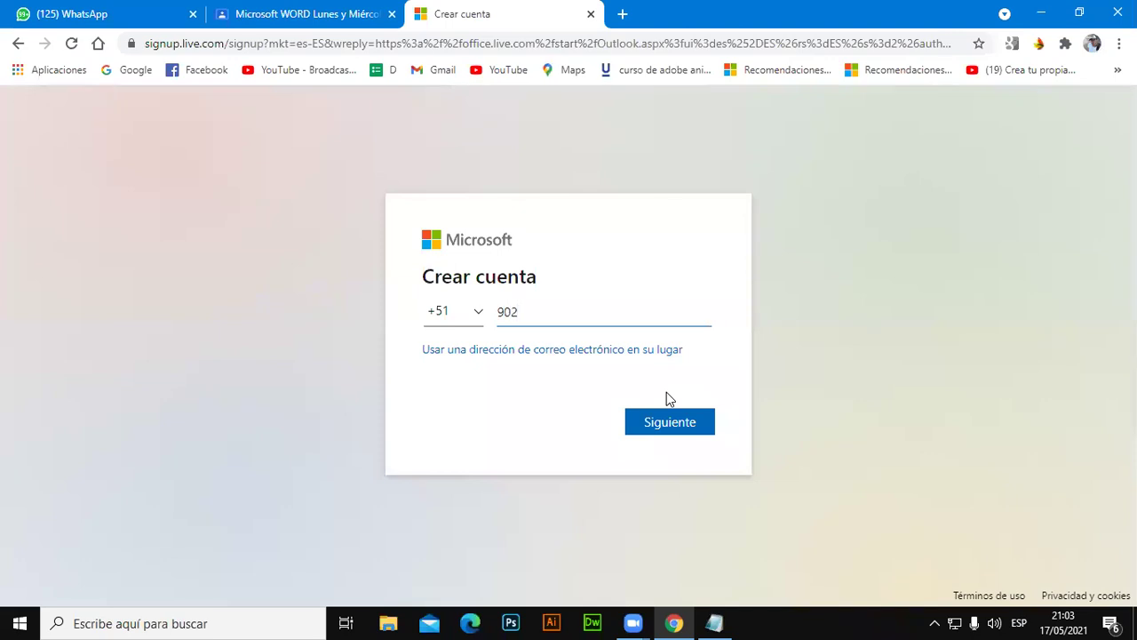
left_click(683, 421)
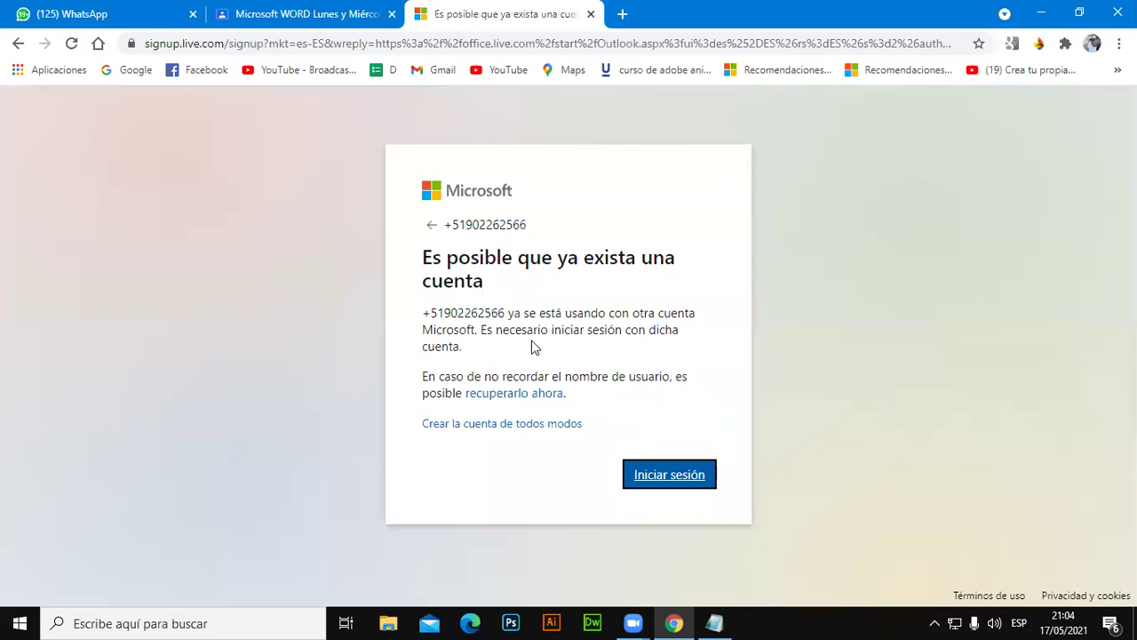
Start recovering the existing username and set the country code to Perú (+51).
left_click(516, 396)
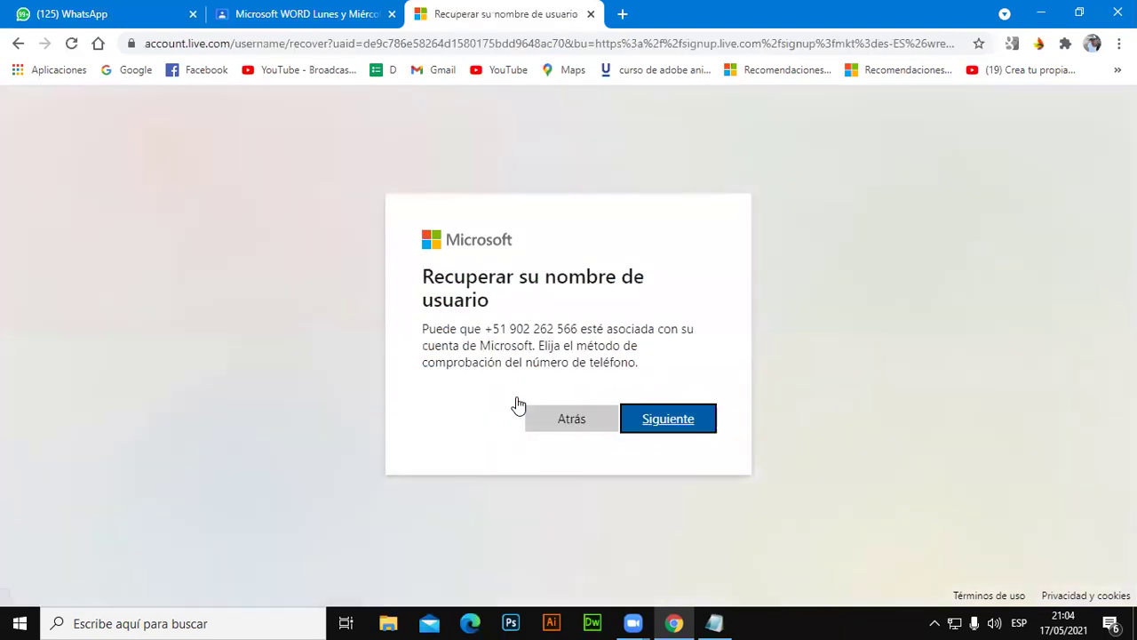
left_click(680, 419)
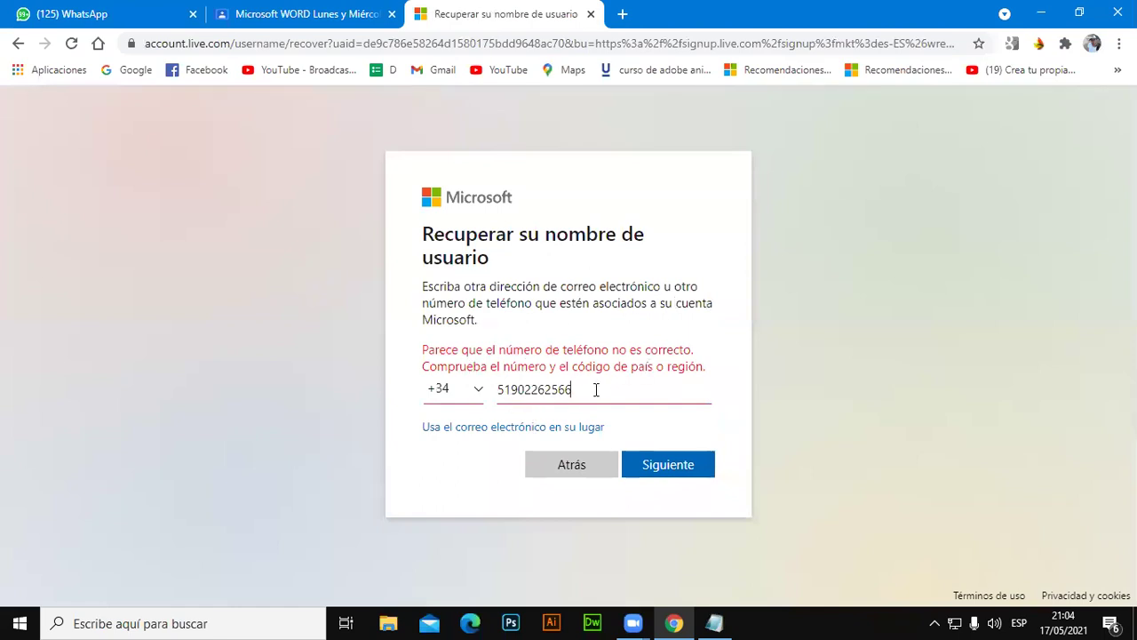
left_click(480, 391)
scroll(551, 271, "down", 1)
scroll(559, 256, "up", 10)
scroll(563, 260, "down", 15)
scroll(561, 267, "down", 20)
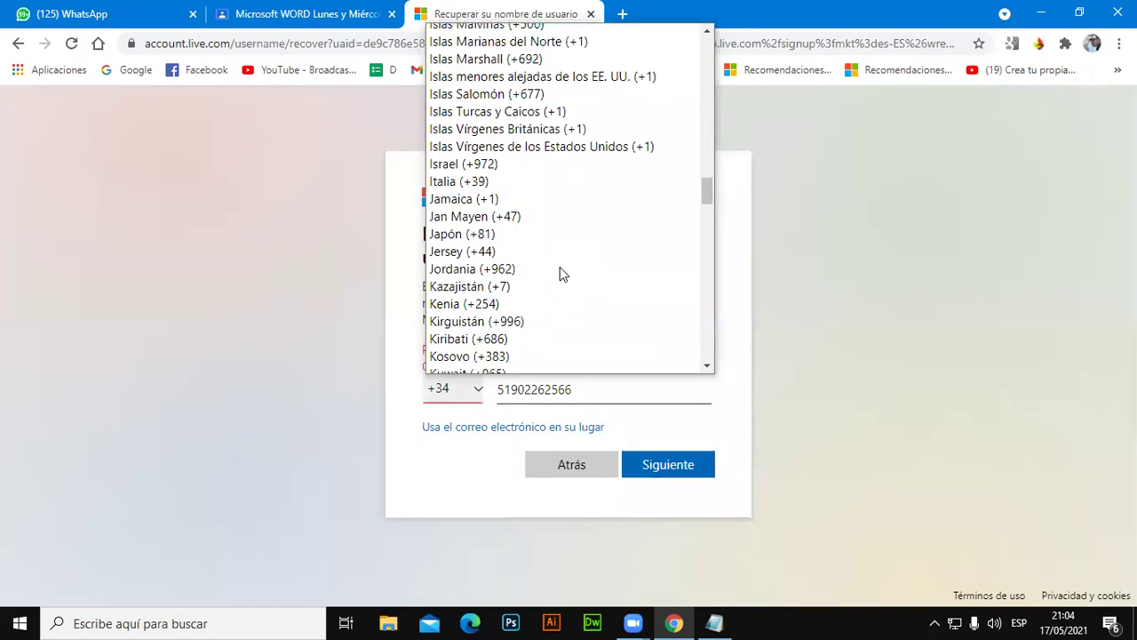
left_click(557, 262)
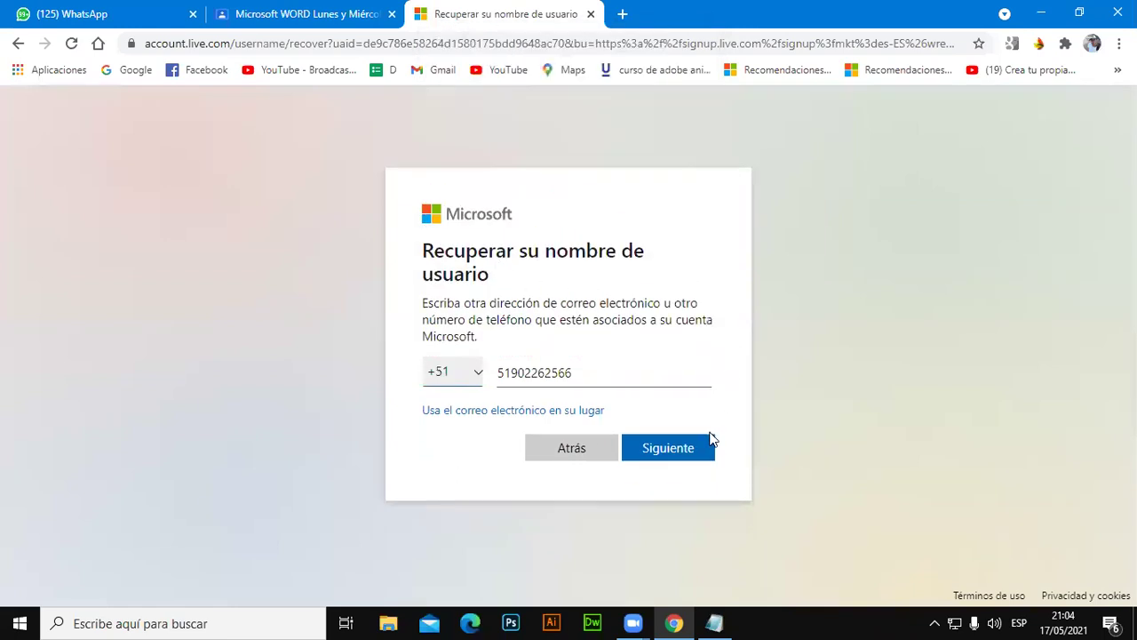
Send a security code to the phone number, then return to the account-exists page.
left_click(686, 450)
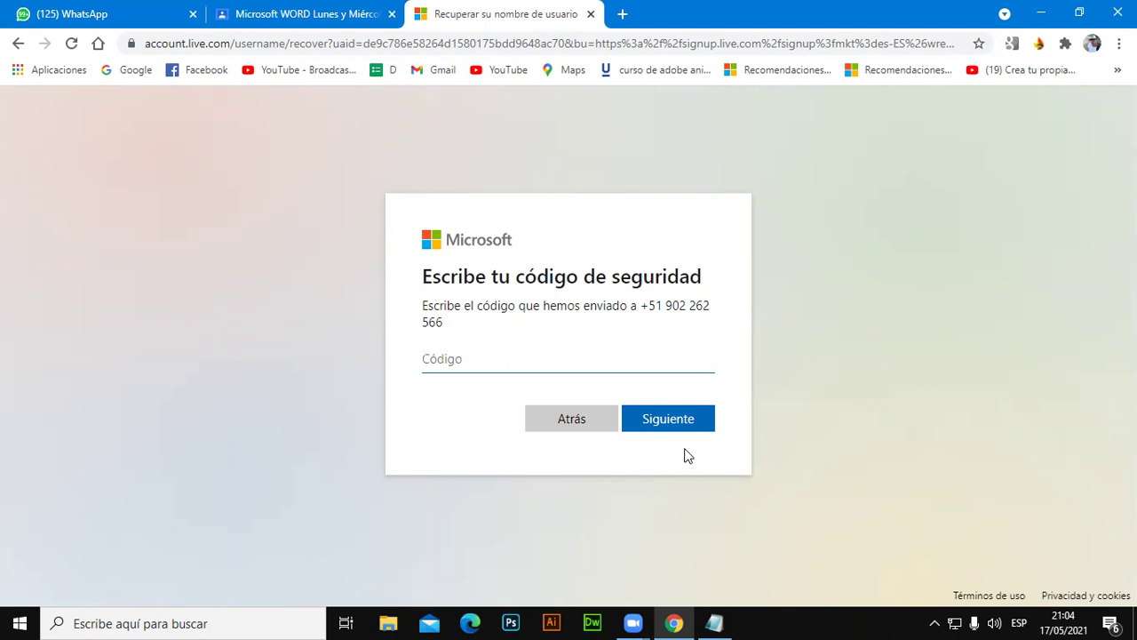
left_click(589, 360)
left_click(571, 418)
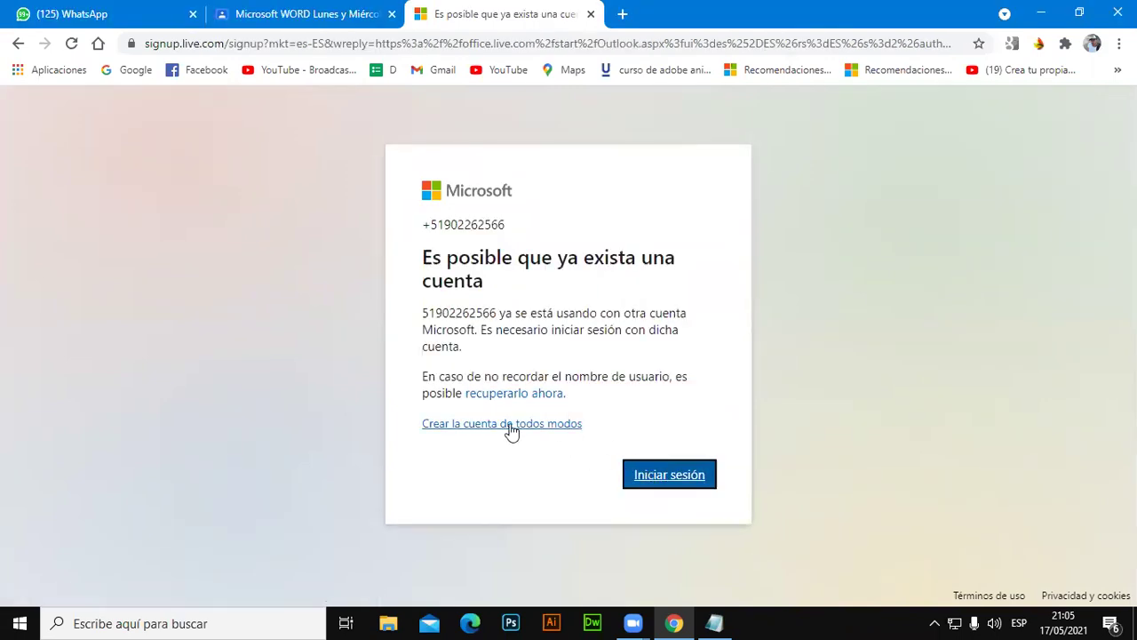
Return to the account-exists page and close the Microsoft signup tab.
left_click(324, 13)
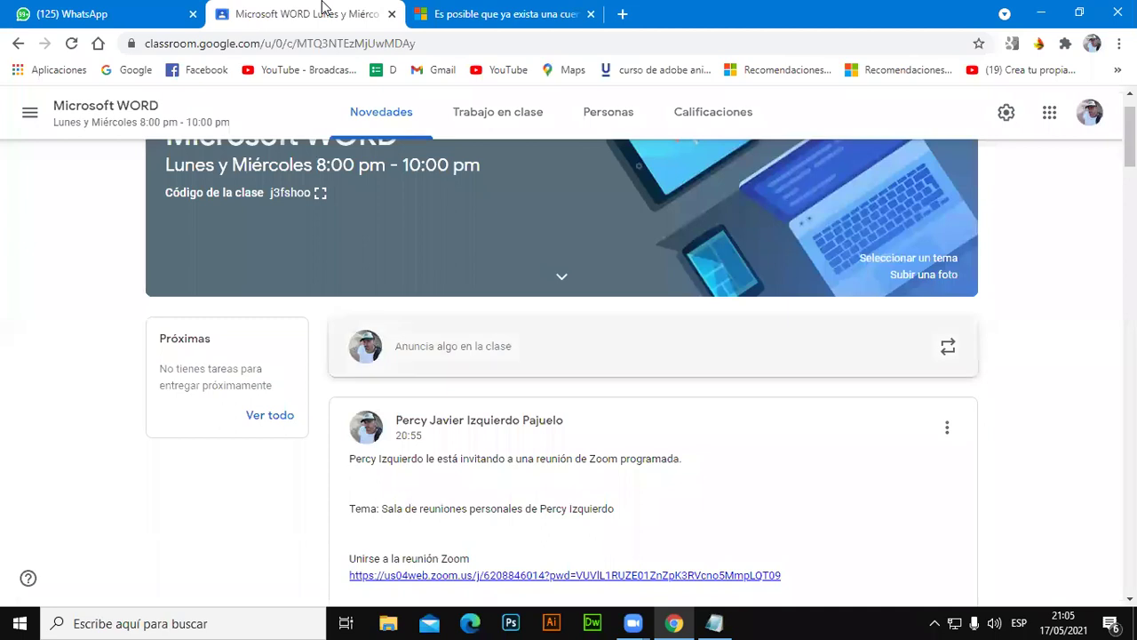
key("ctrl+Tab")
left_click(18, 43)
left_click(570, 418)
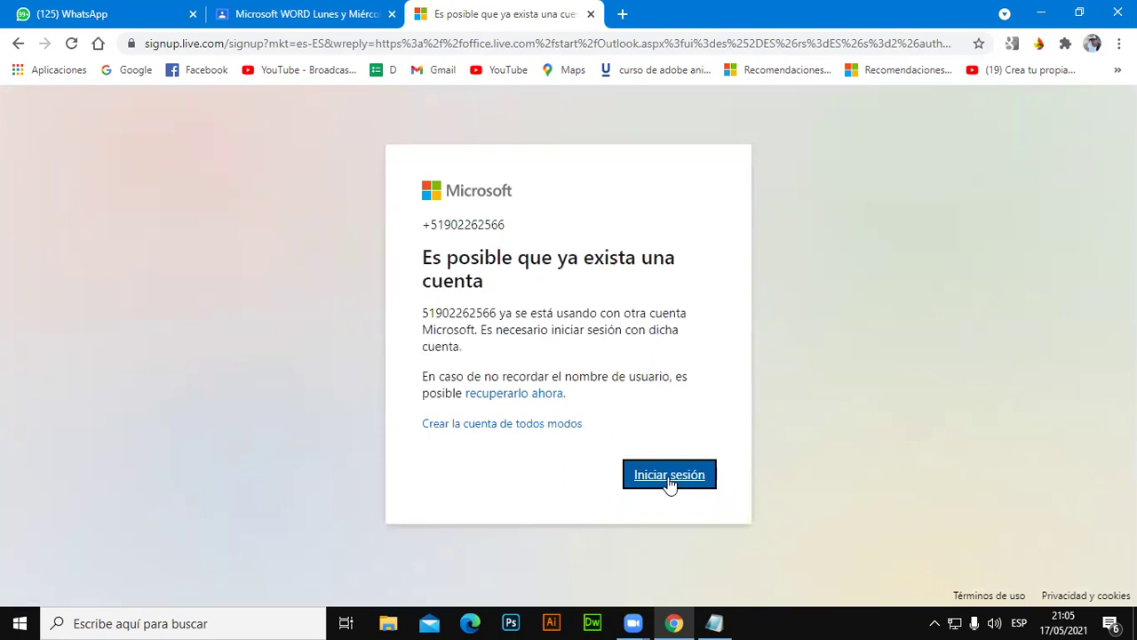
left_click(591, 14)
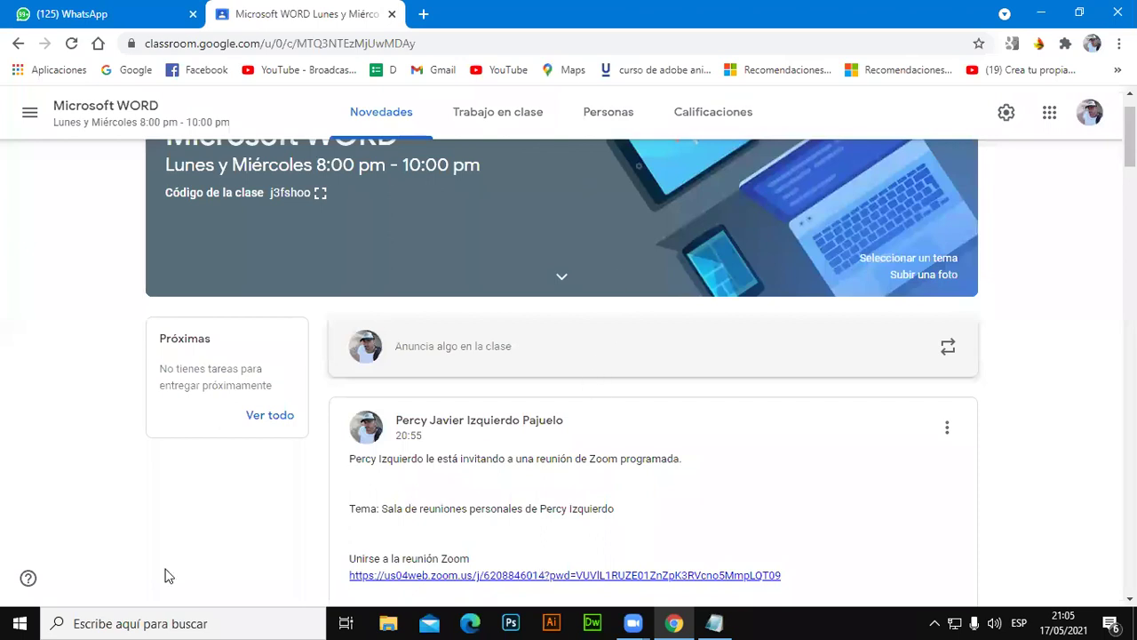
Check the WhatsApp and Classroom tabs, then open a new Google tab ready for searching.
left_click(71, 8)
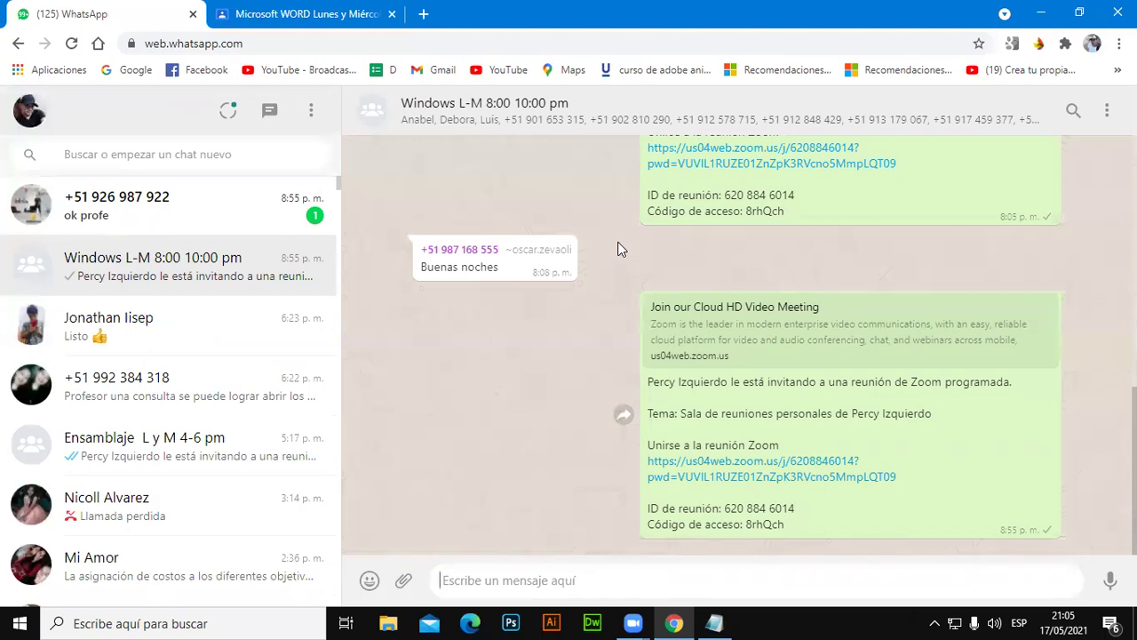
left_click(369, 14)
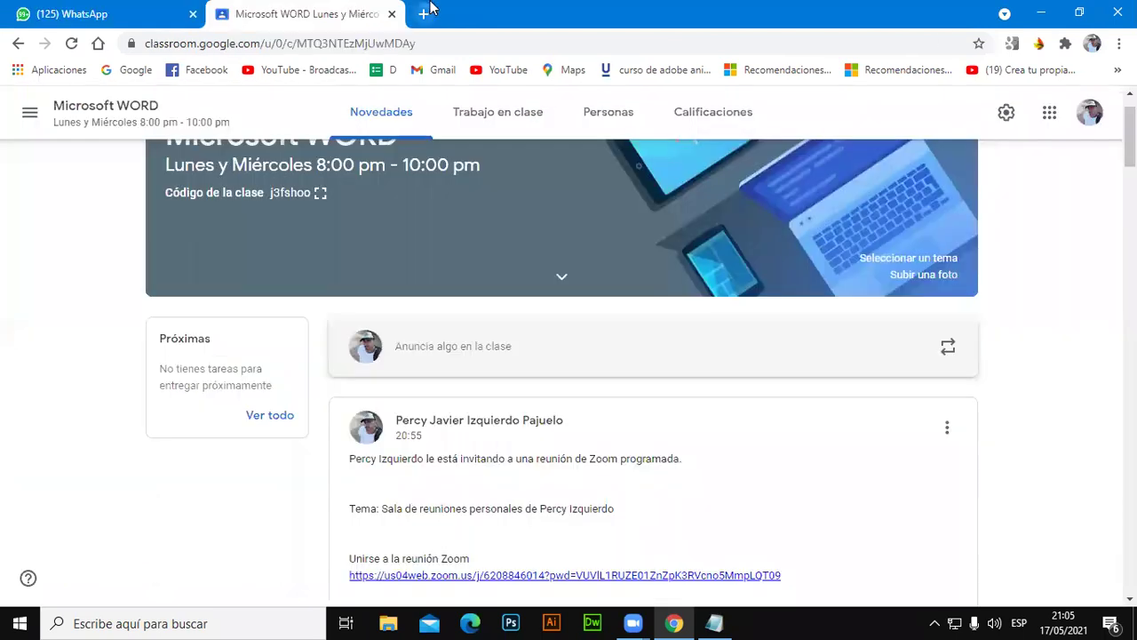
left_click(424, 14)
left_click(569, 341)
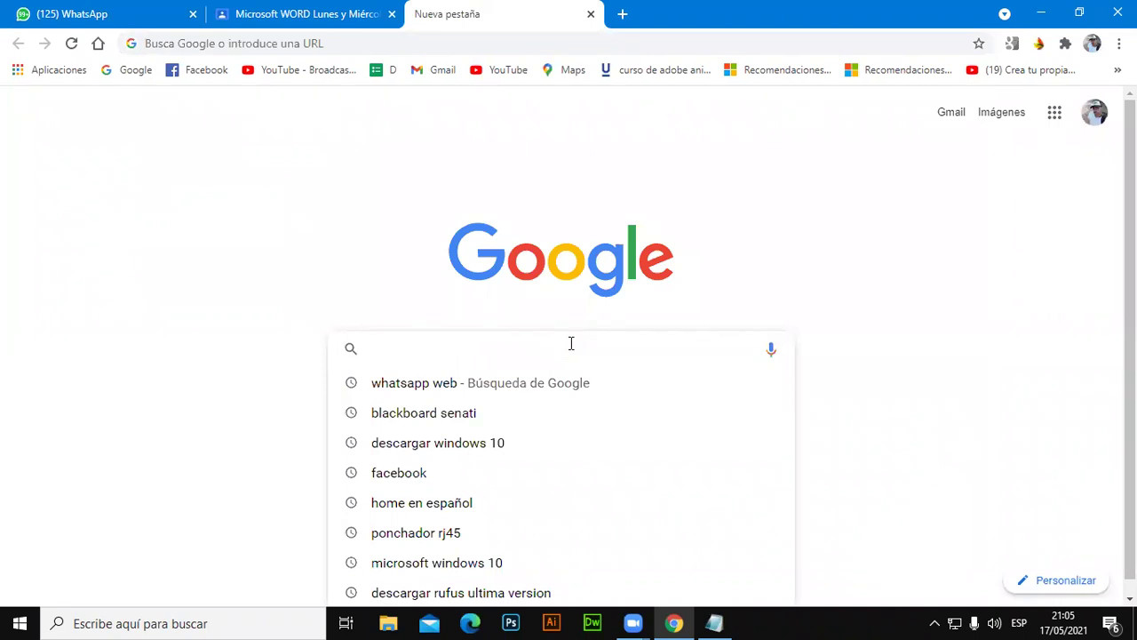
Search Google for 'hotmail login'.
type("hot")
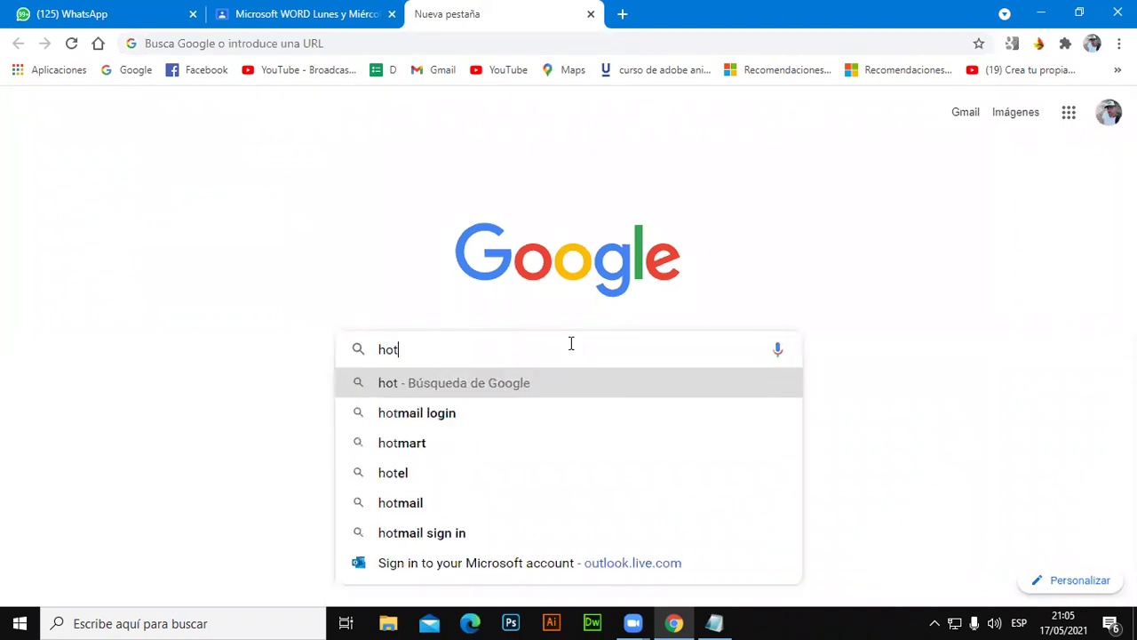
type("ma")
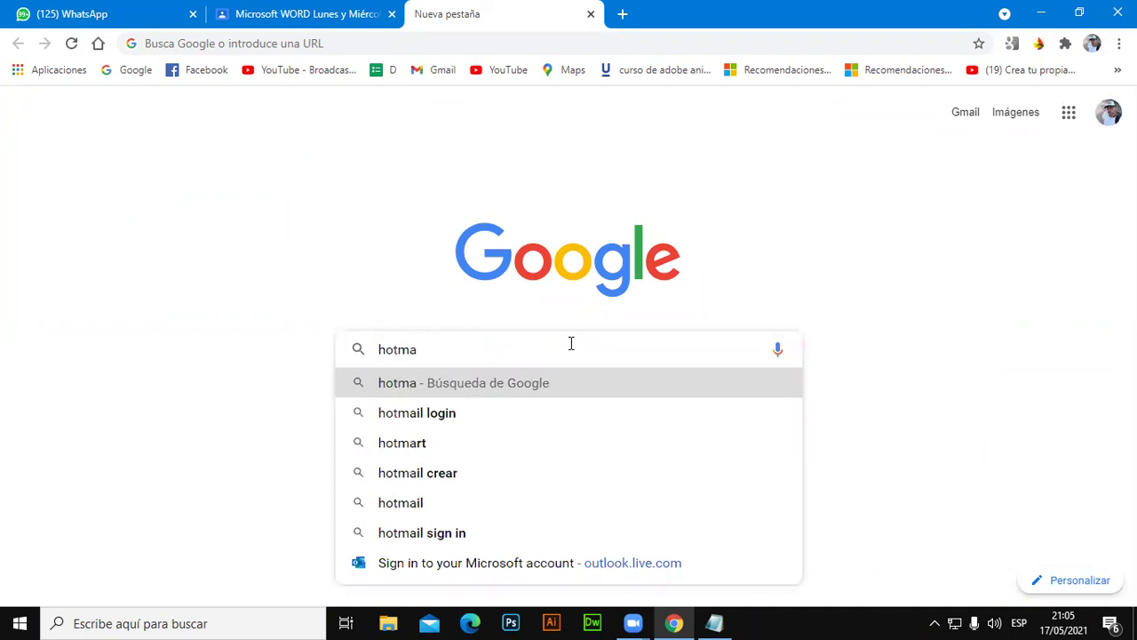
key("Down")
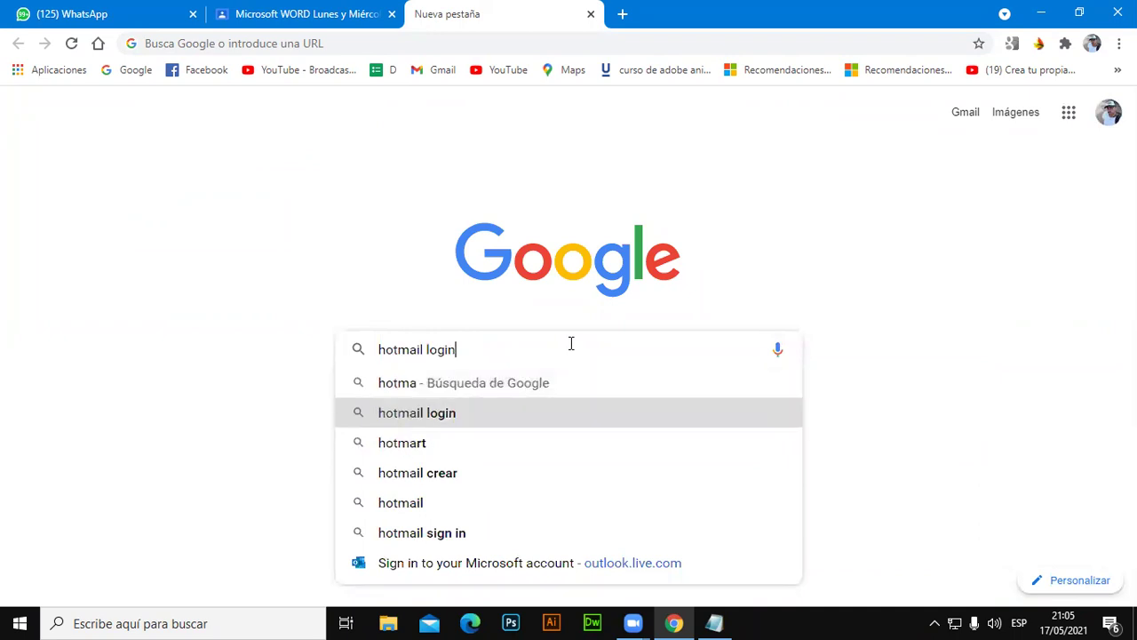
key("Up")
type("il")
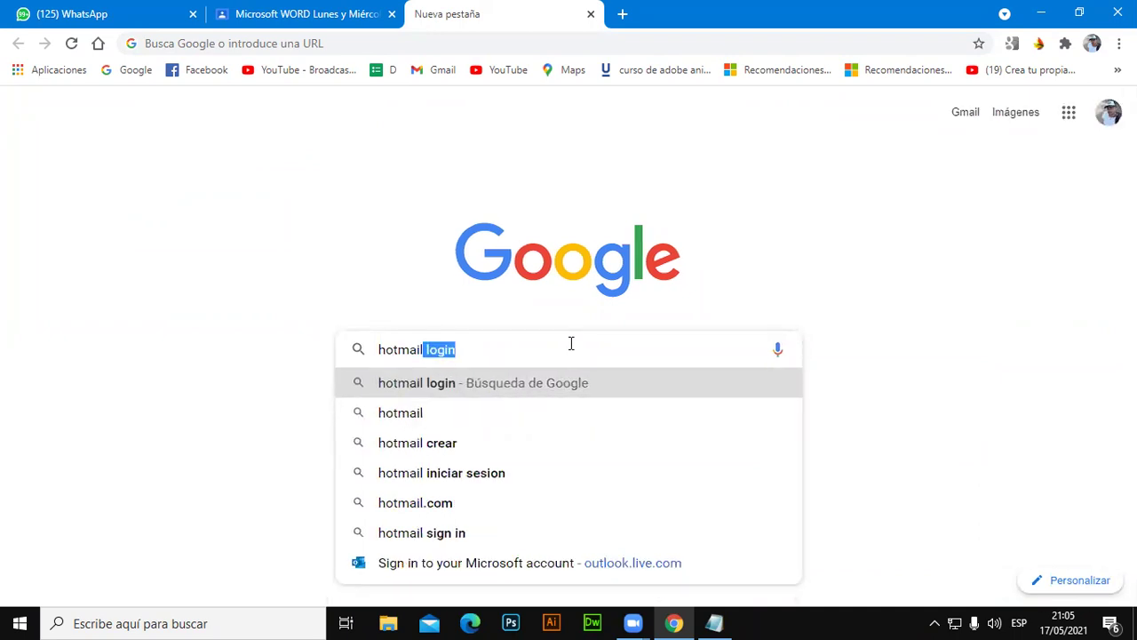
key("Return")
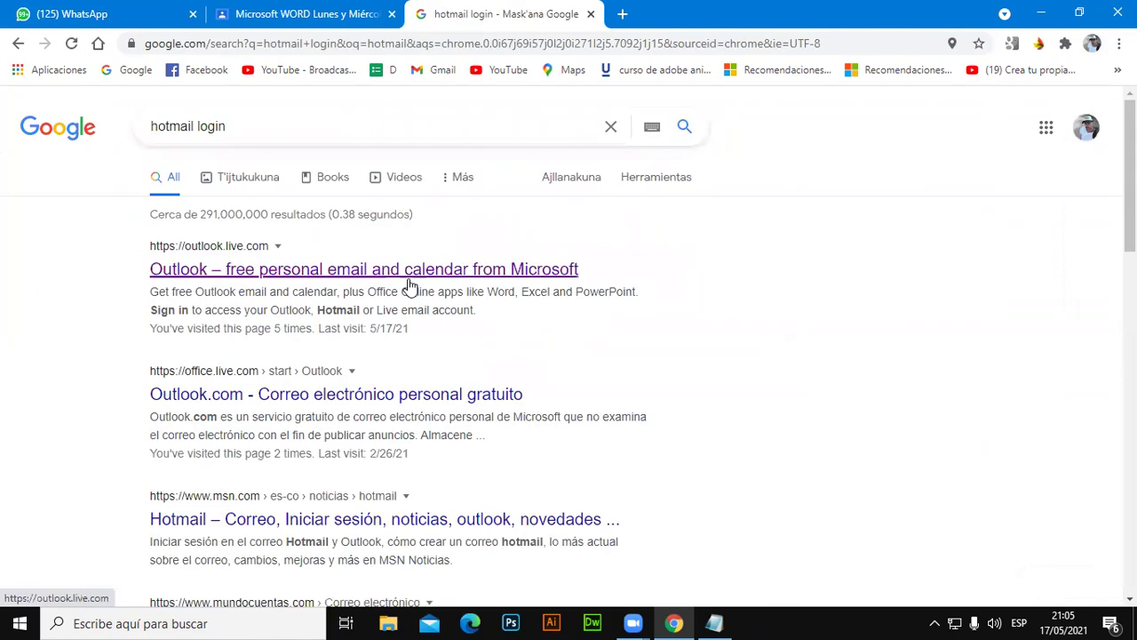
Open the Outlook free email result and choose to create a free account.
left_click(408, 278)
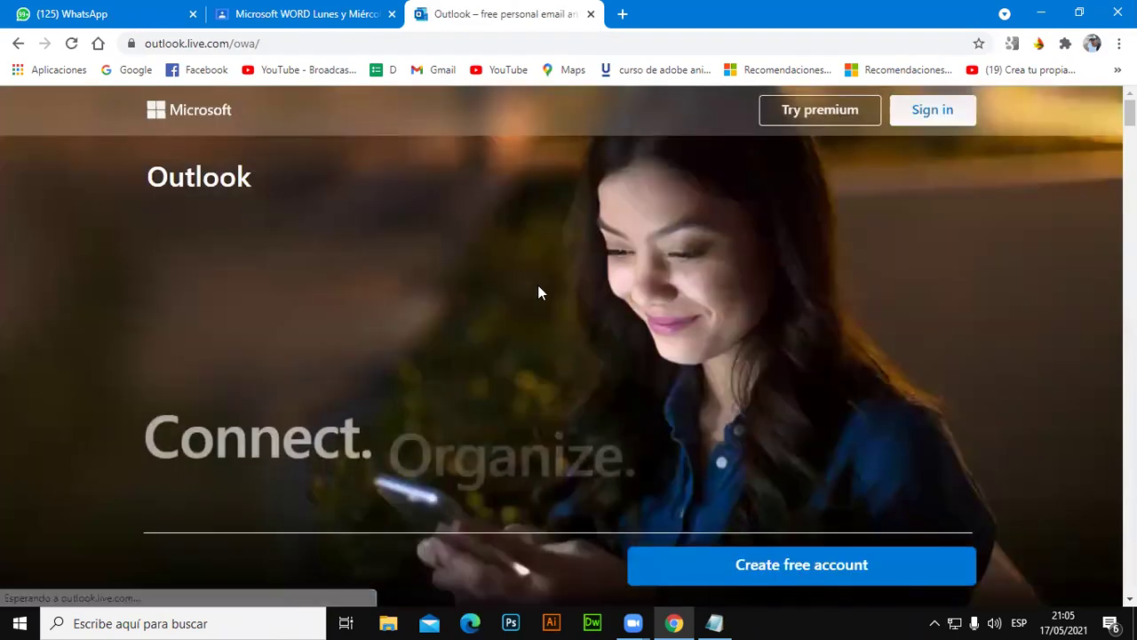
scroll(876, 521, "down", 1)
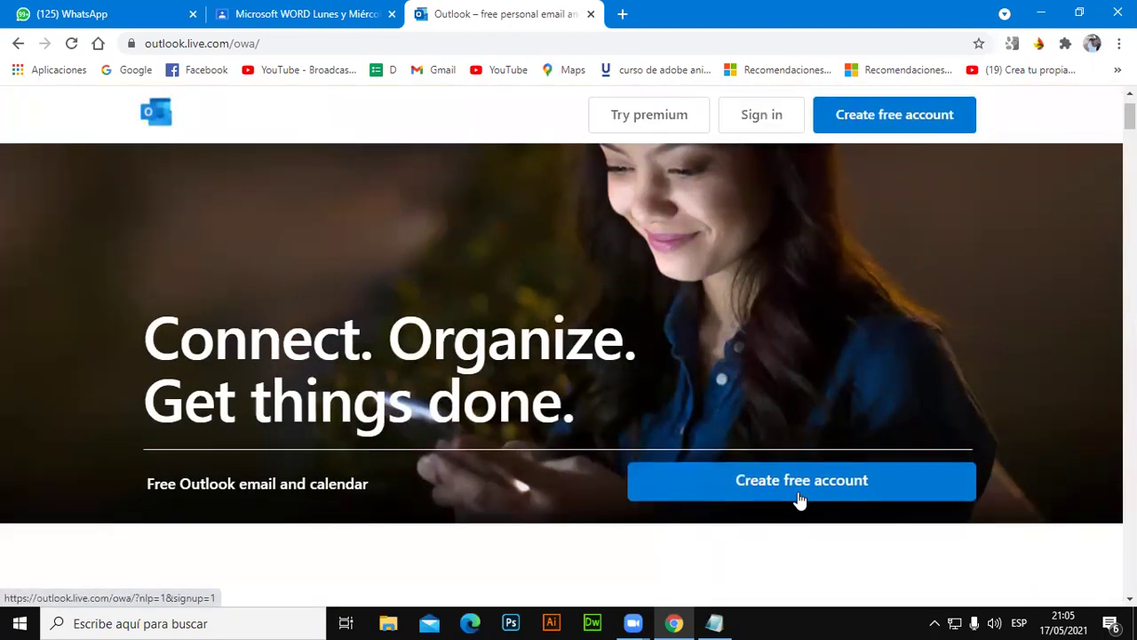
left_click(800, 499)
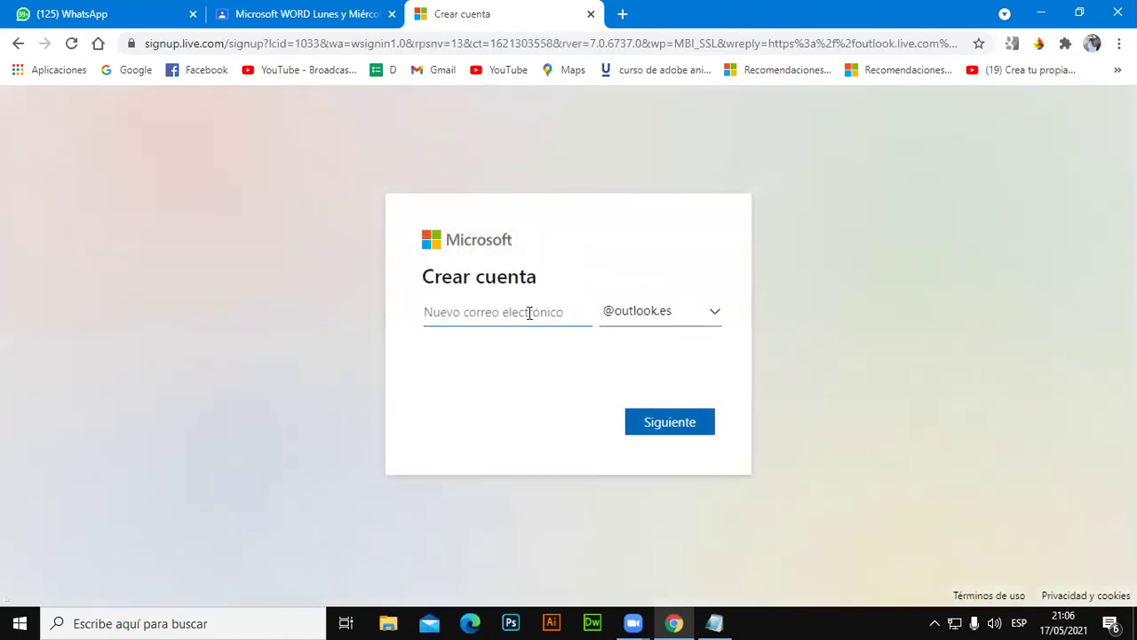
Enter a new username, choose the outlook.com domain, and continue to the password step.
left_click(529, 310)
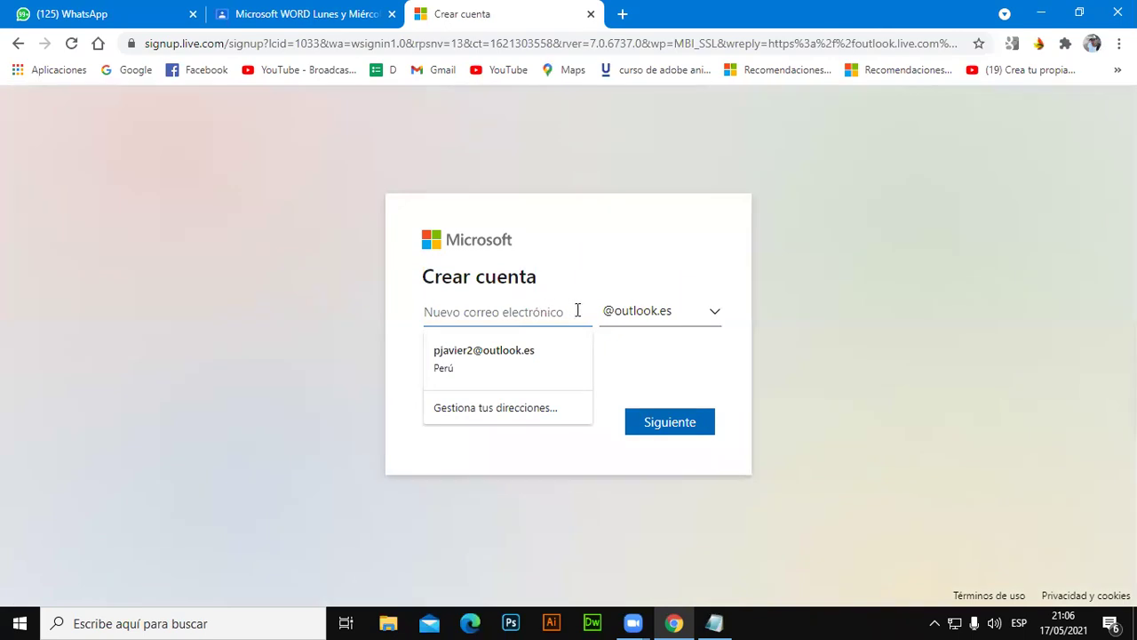
left_click(715, 266)
left_click(553, 317)
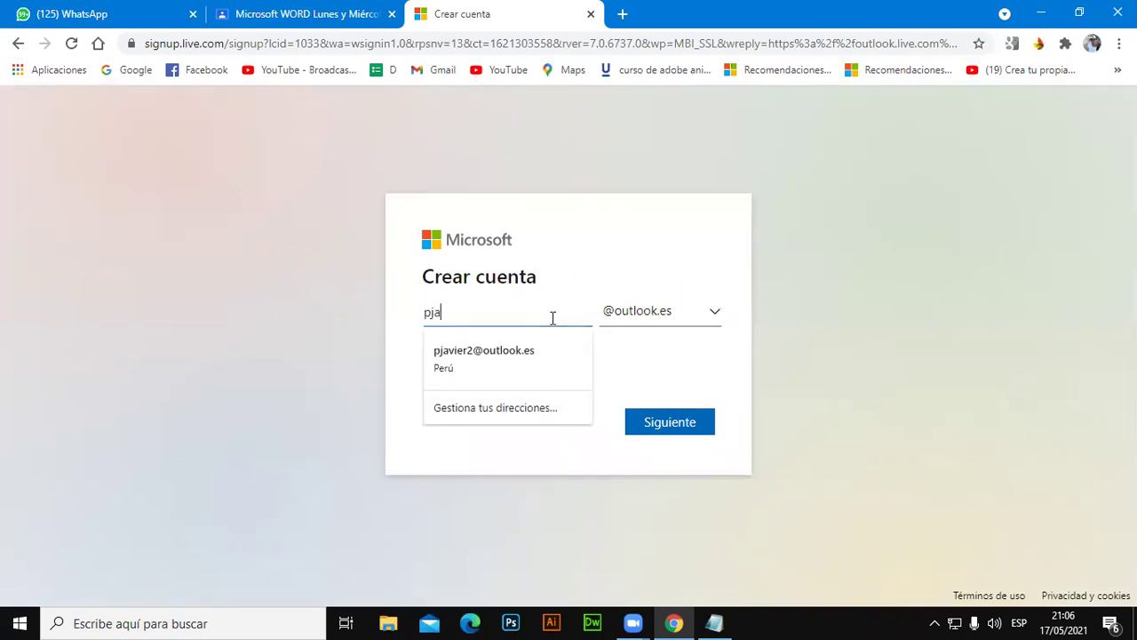
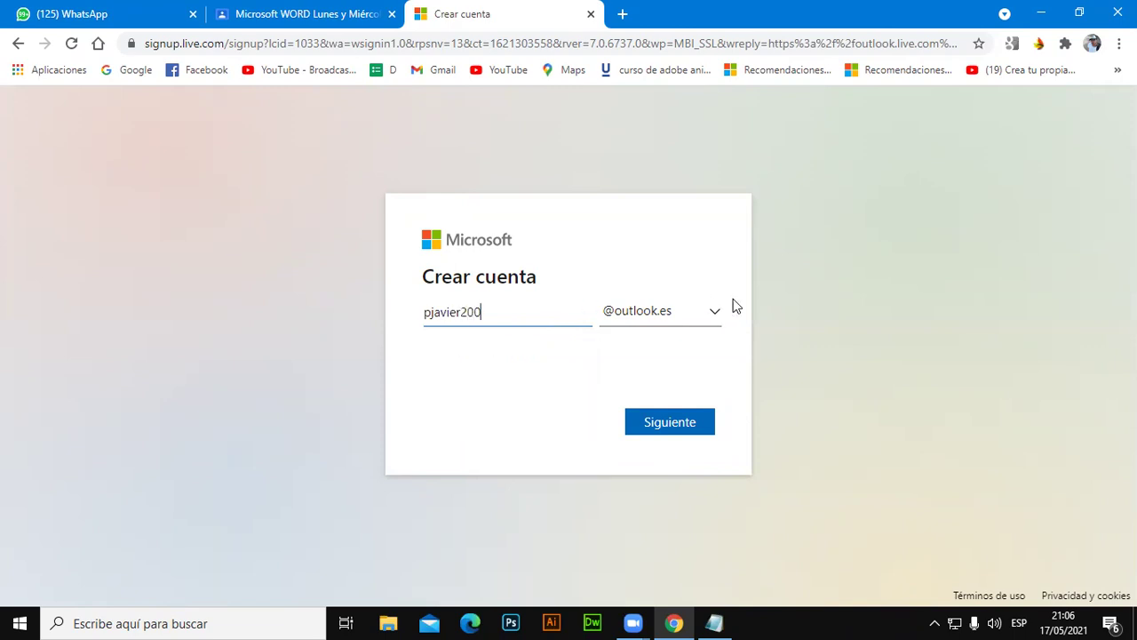
left_click(713, 321)
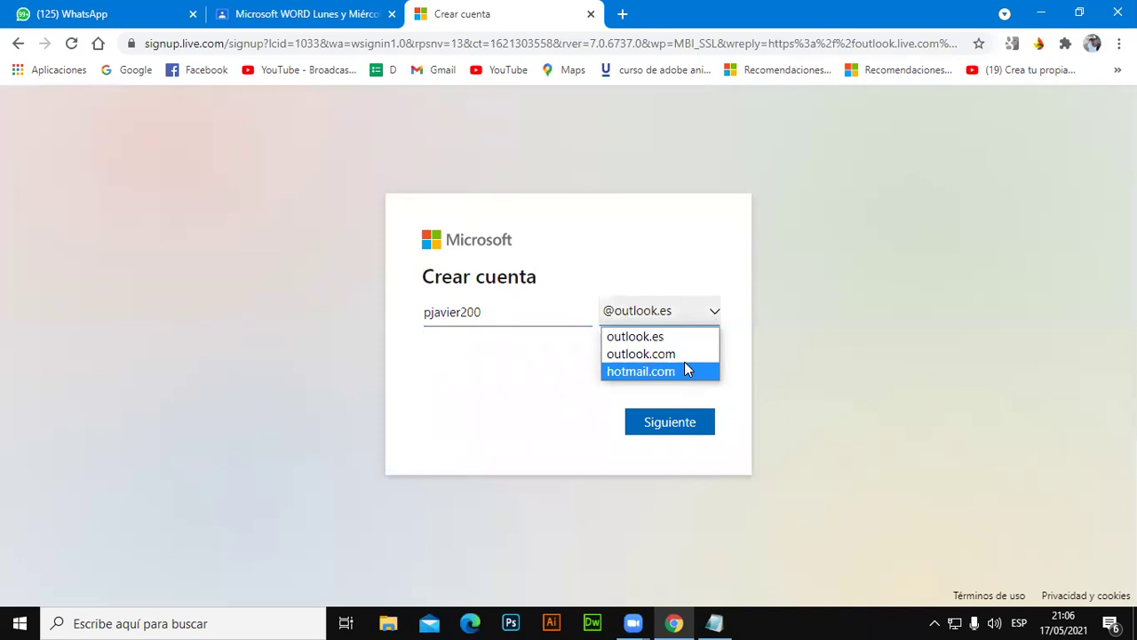
left_click(684, 358)
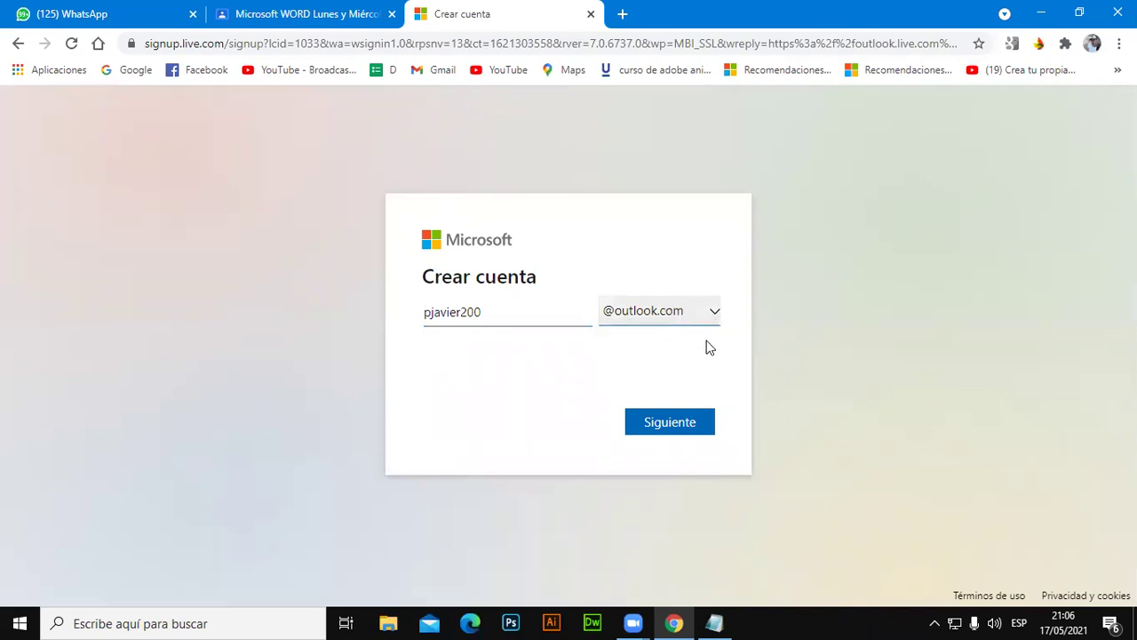
left_click(720, 325)
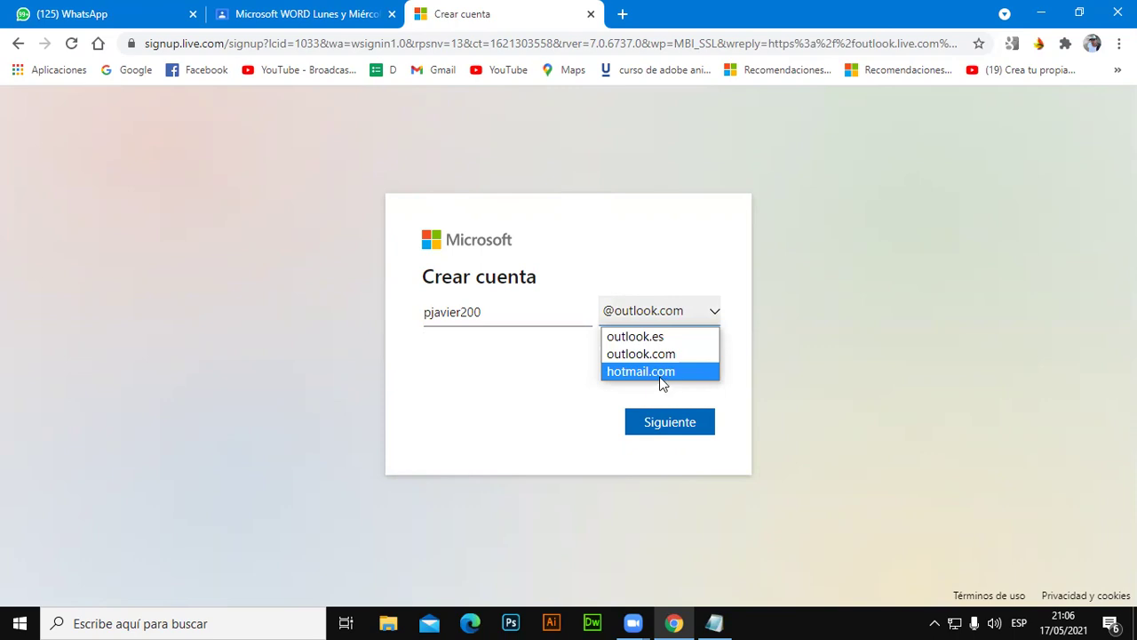
key("Escape")
left_click(671, 414)
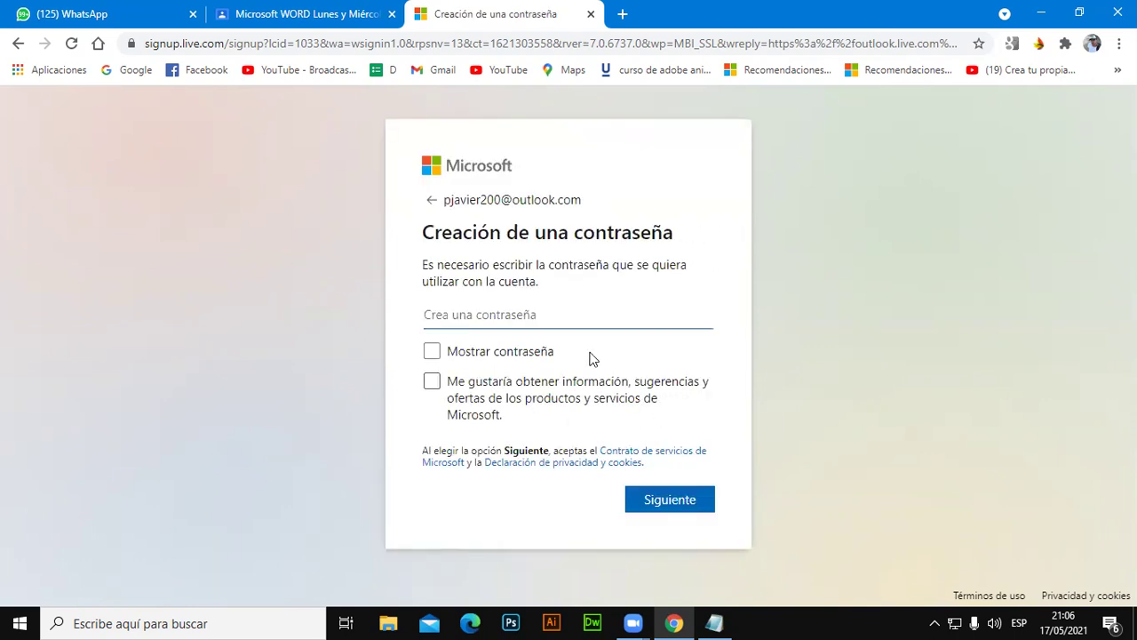
Enter the new account password and continue.
left_click(587, 312)
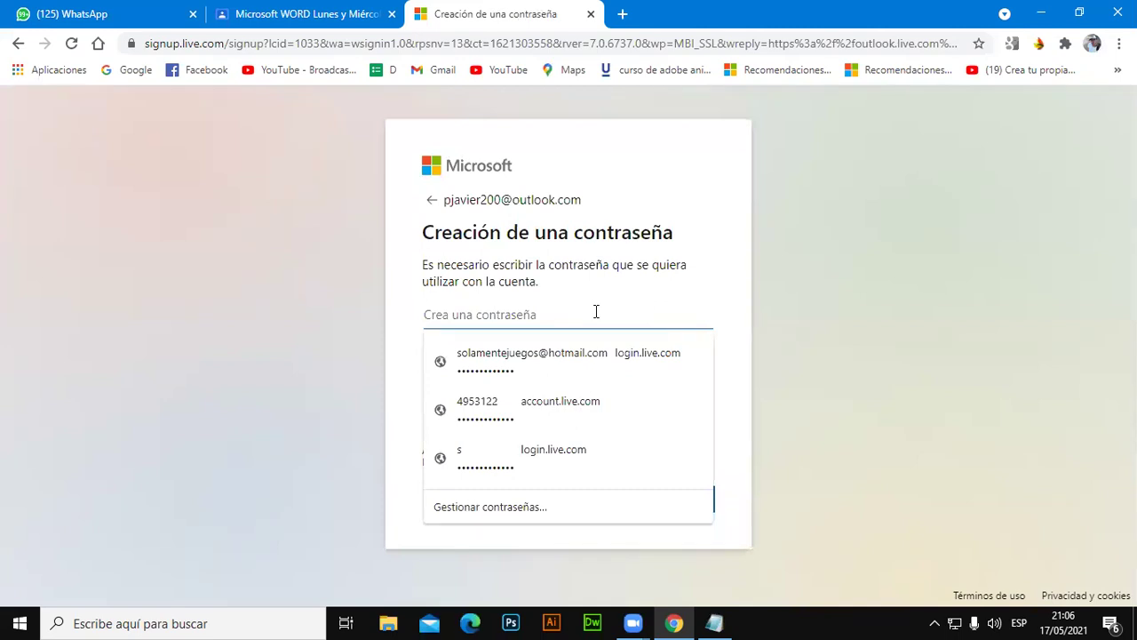
type("a•••••••••")
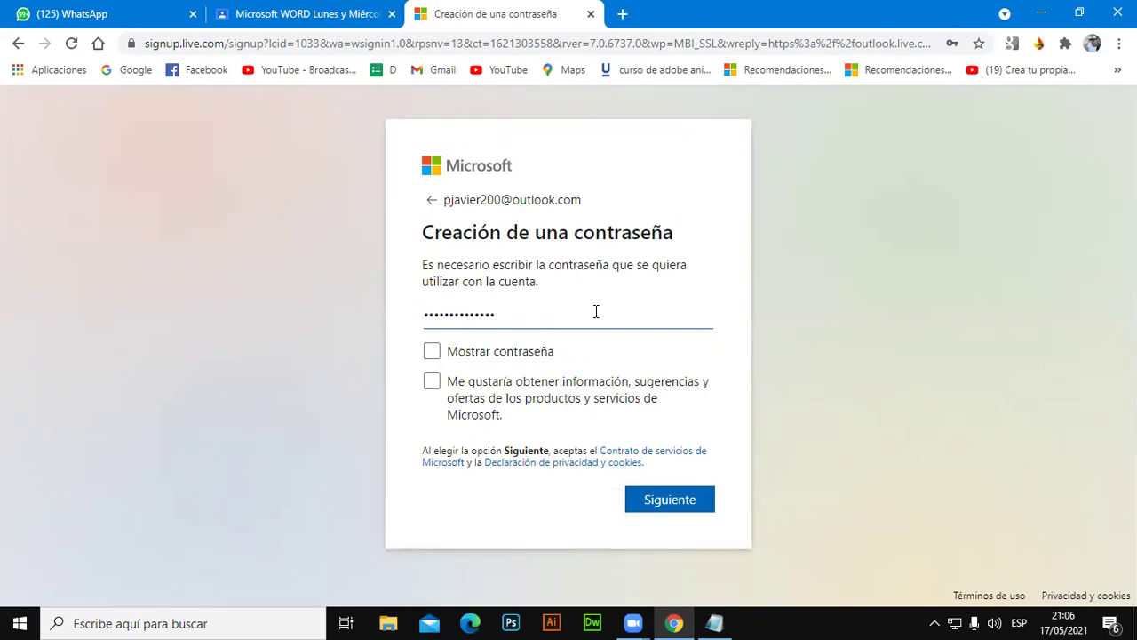
left_click(666, 505)
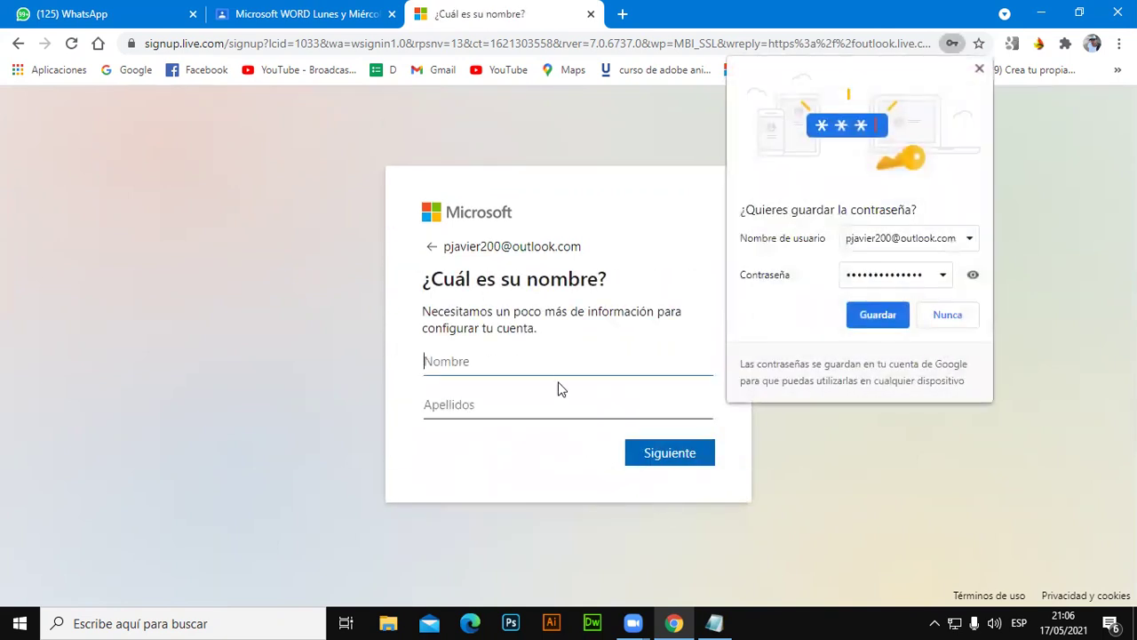
Fill in the first name and surname from a saved entry, add the second surname, and continue.
left_click(558, 362)
left_click(529, 400)
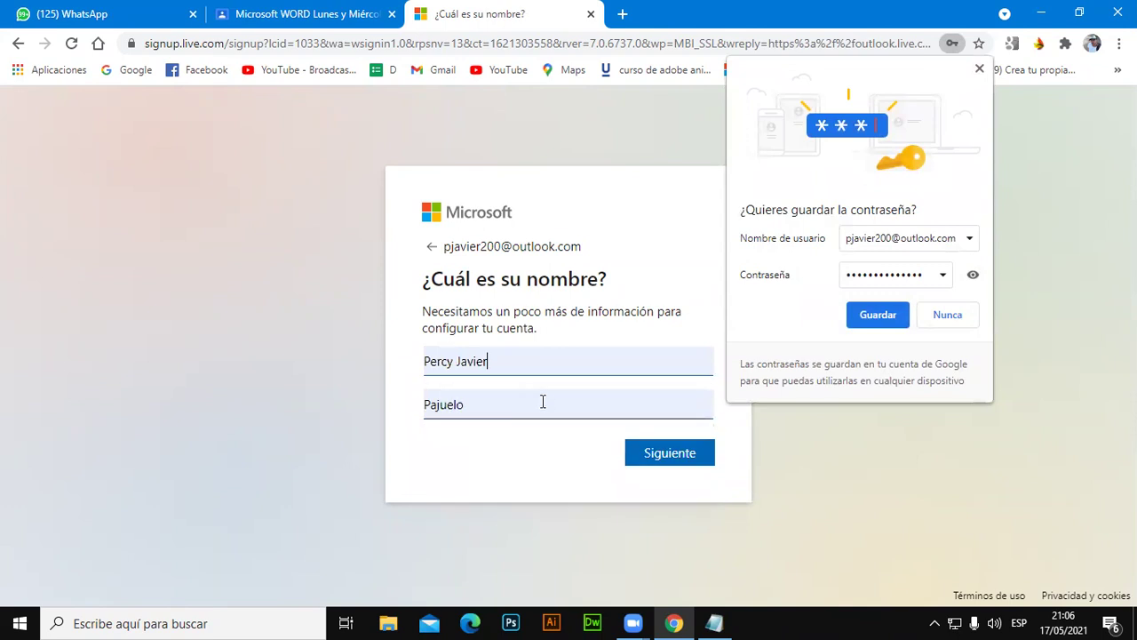
left_click(556, 413)
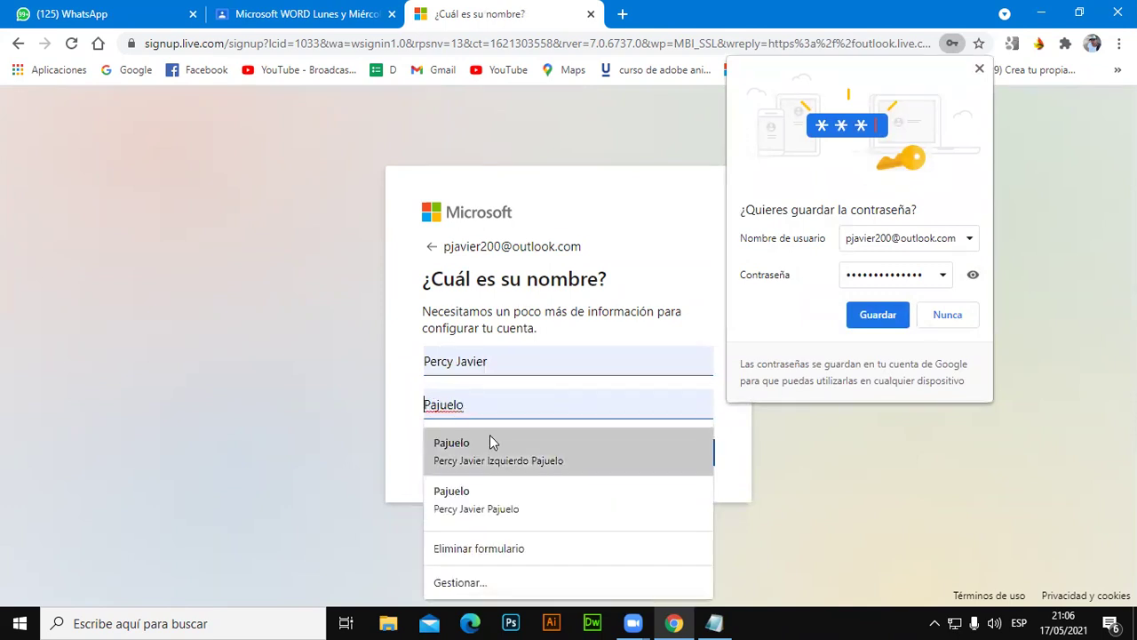
left_click_drag(424, 407, 427, 413)
left_click(427, 406)
type("Izquierdo")
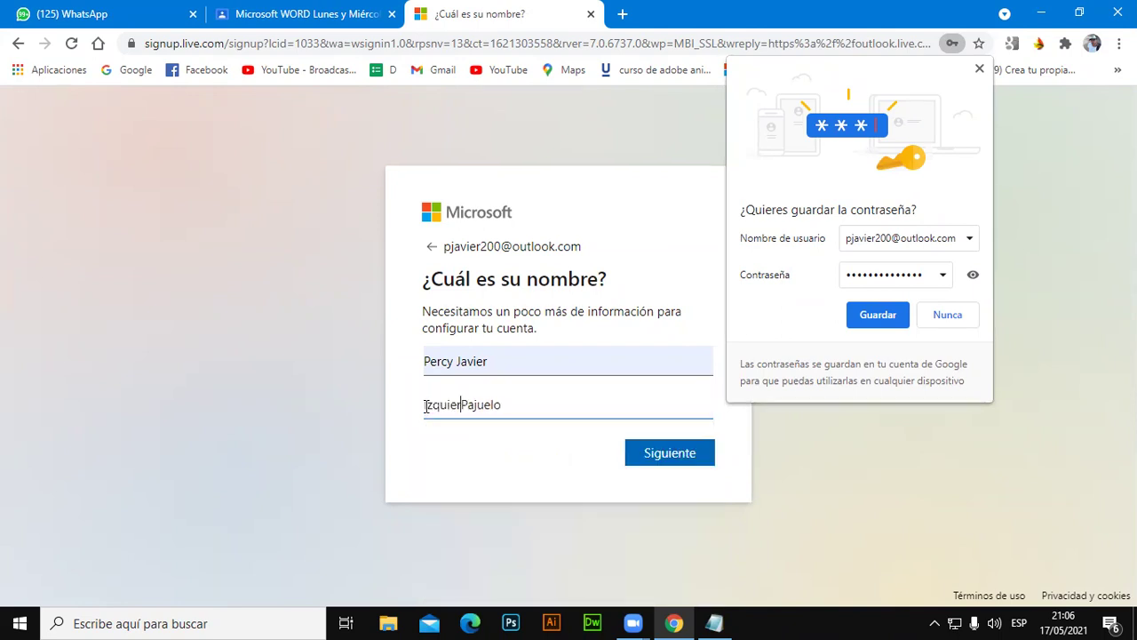
left_click(675, 459)
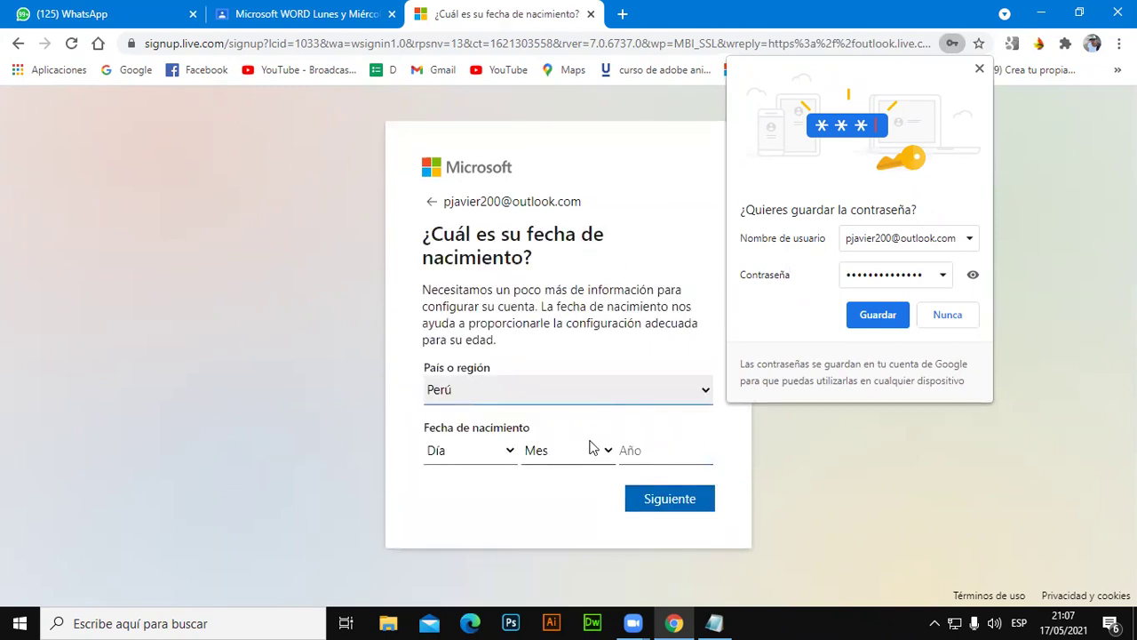
Keep Perú as the country, enter birth day 15, month octubre and the year, then continue.
left_click(611, 134)
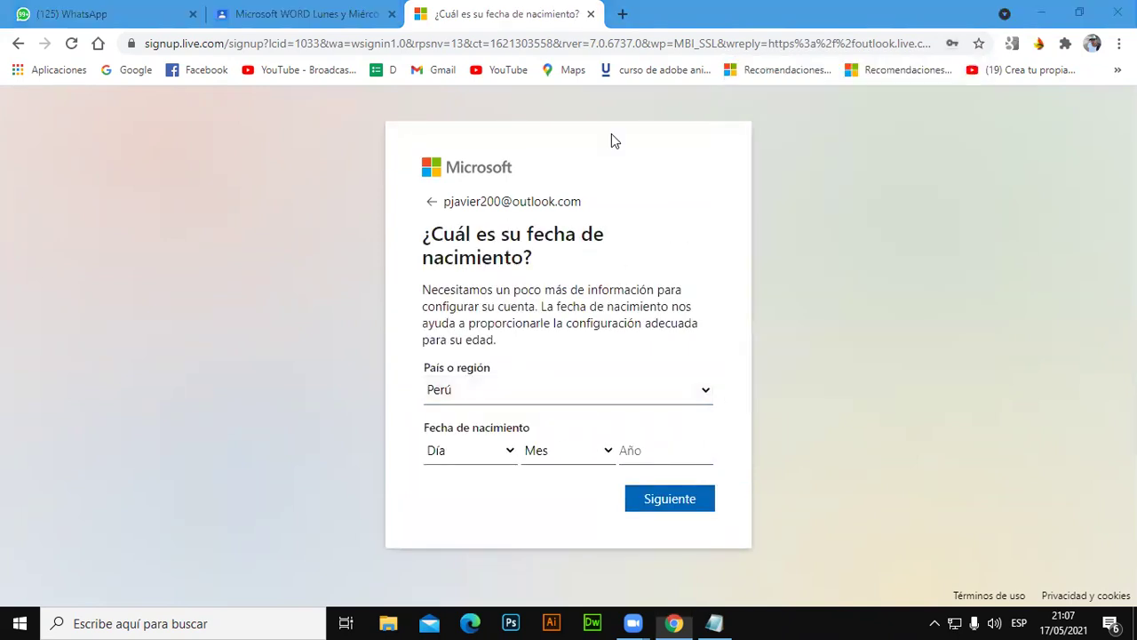
left_click(701, 394)
left_click(701, 394)
left_click(464, 452)
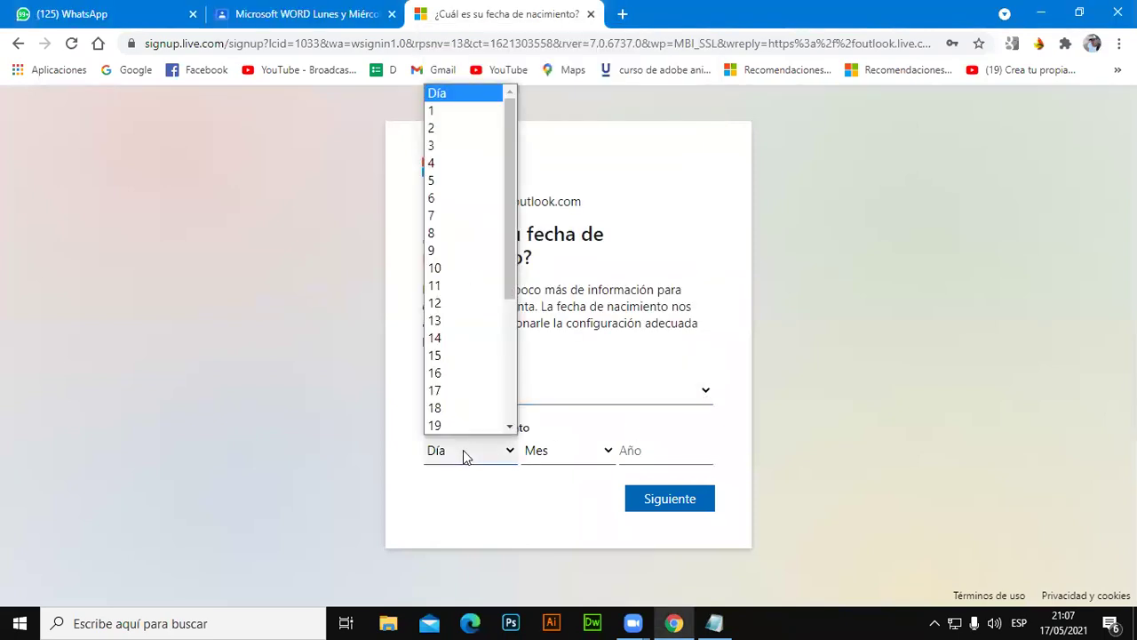
left_click(461, 356)
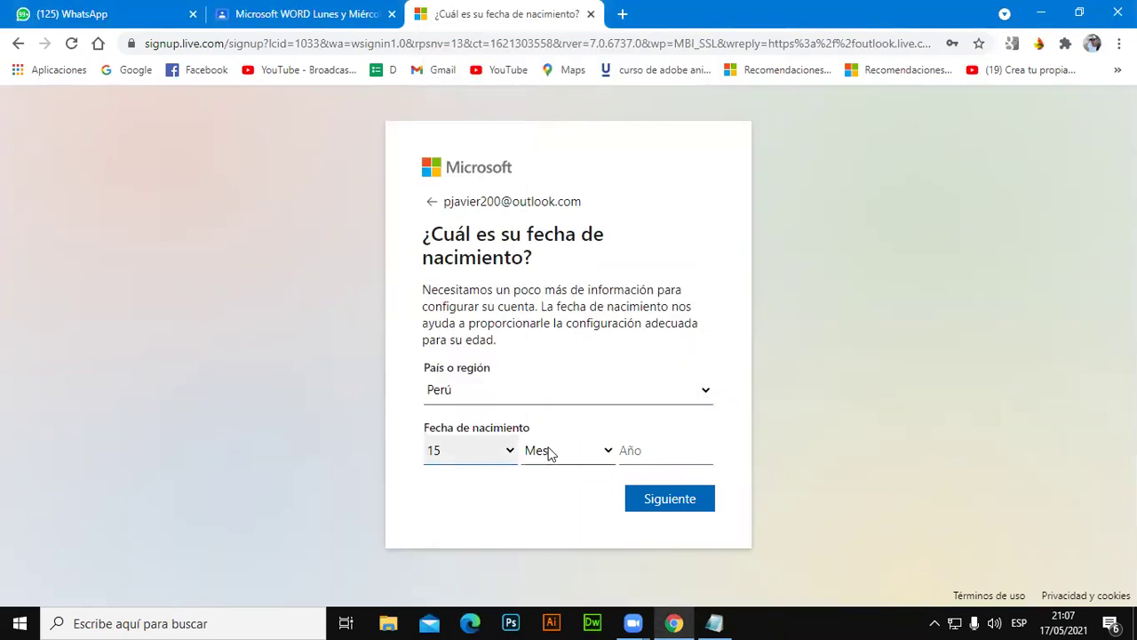
left_click(548, 451)
left_click(580, 396)
left_click(664, 452)
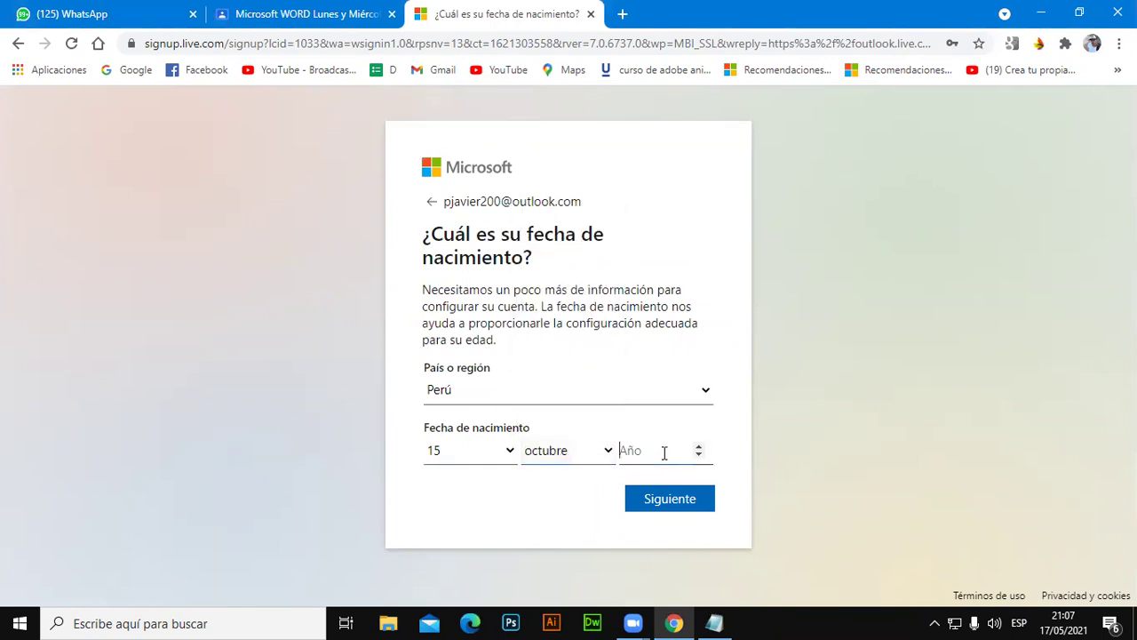
type("1")
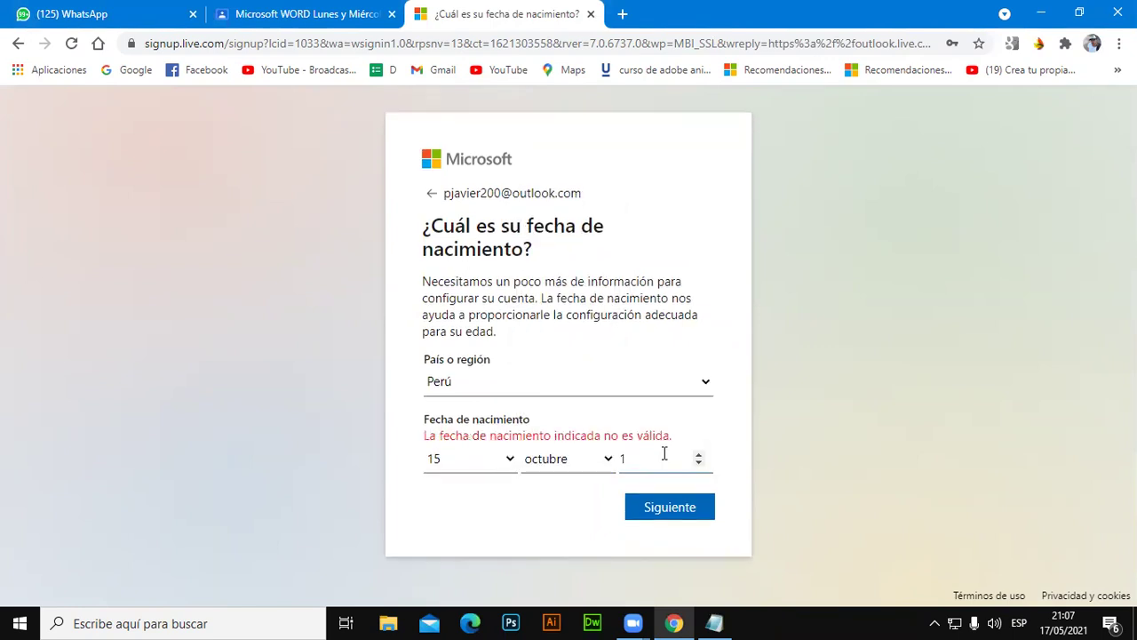
type("984")
left_click(661, 505)
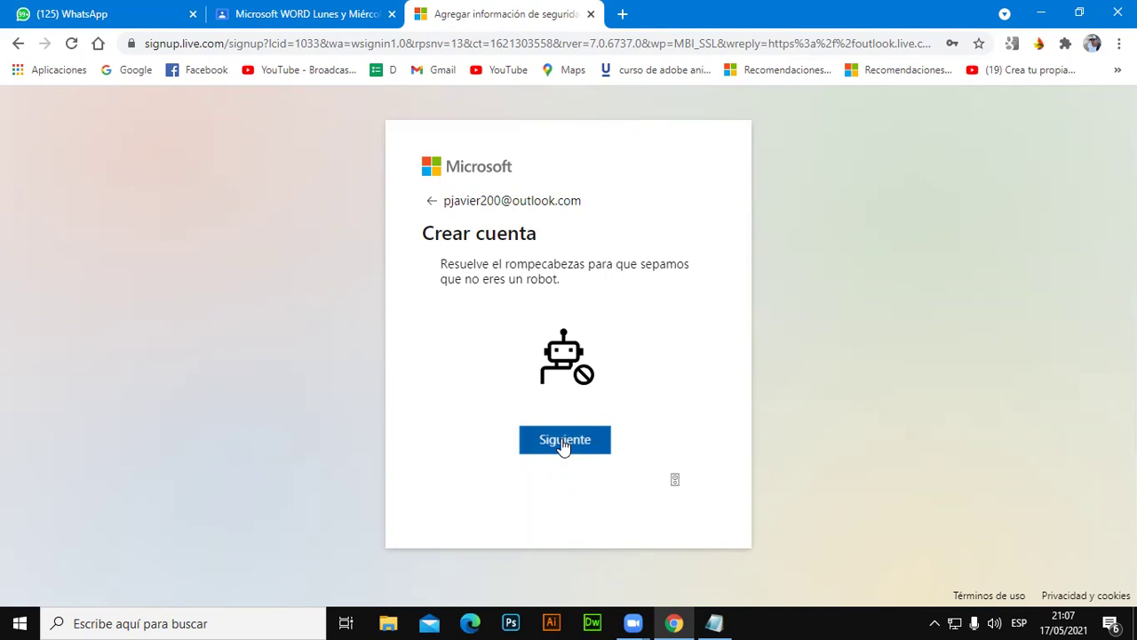
Solve the robot-check puzzle by rotating the animal upright, finishing the Outlook sign-up.
left_click(563, 447)
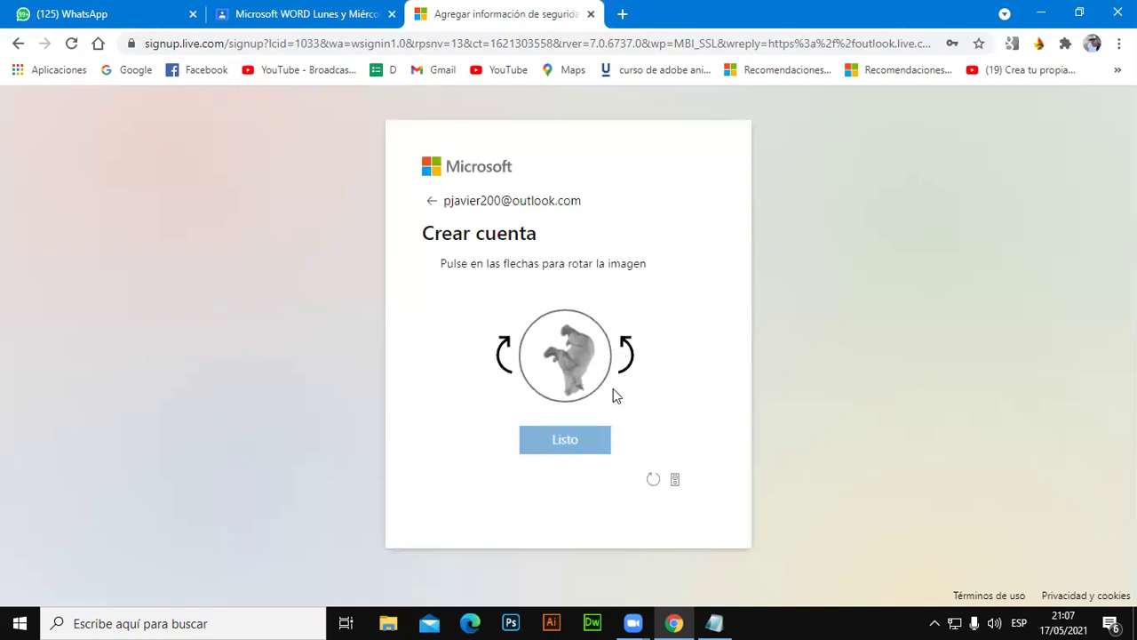
left_click(629, 347)
left_click(634, 345)
left_click(631, 347)
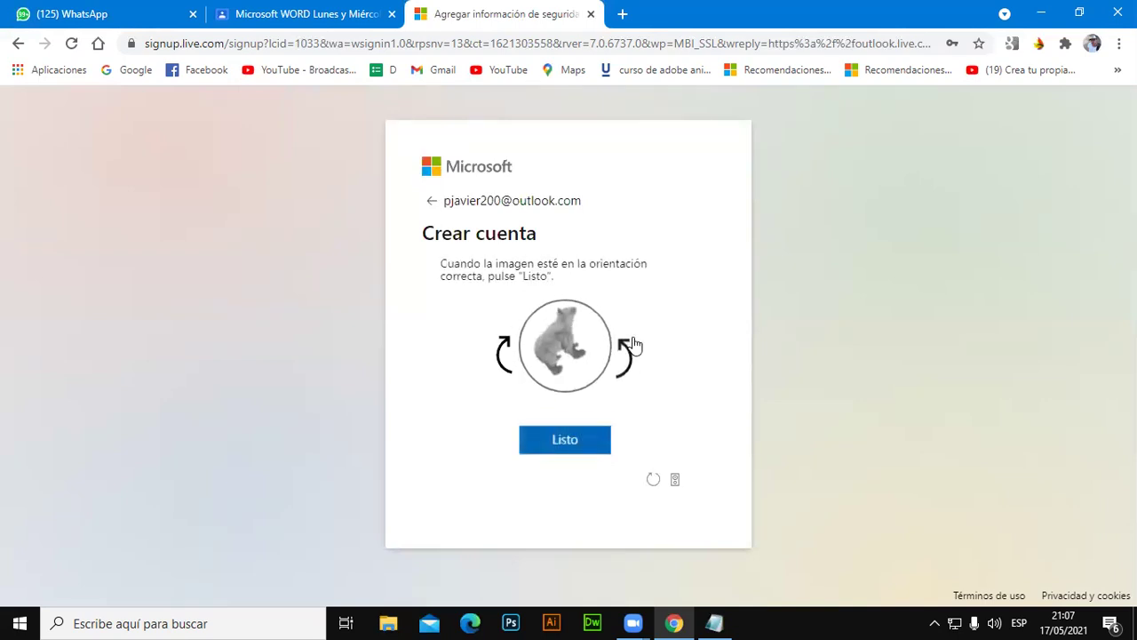
left_click(631, 346)
left_click(507, 349)
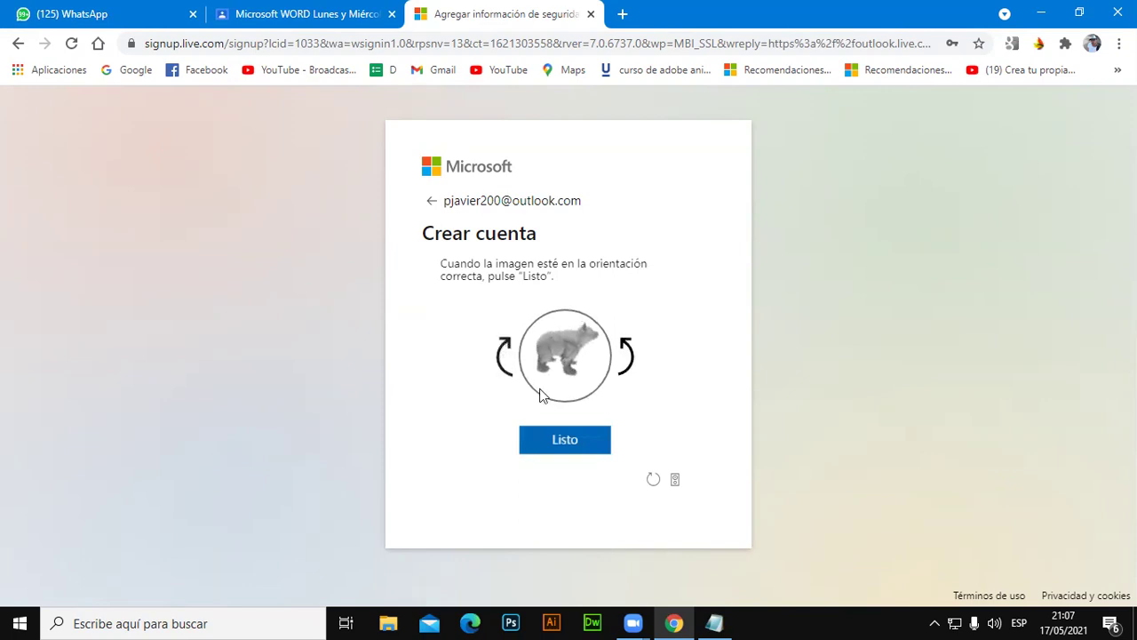
left_click(564, 441)
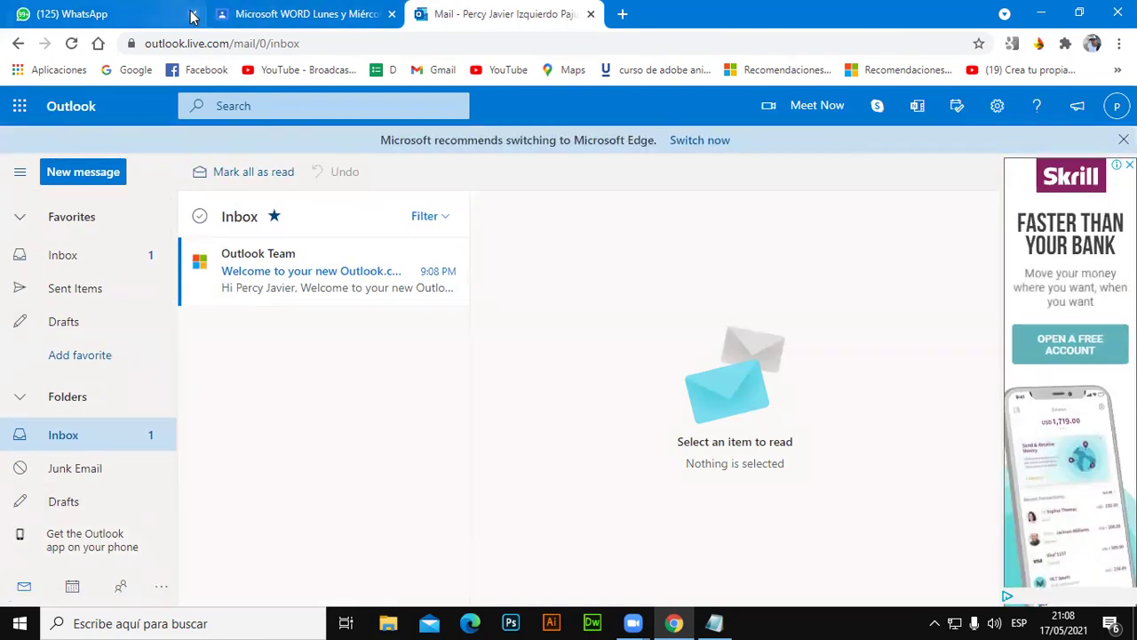
Minimize Chrome and open the User Accounts manager (netplwiz) from Run.
left_click(1040, 14)
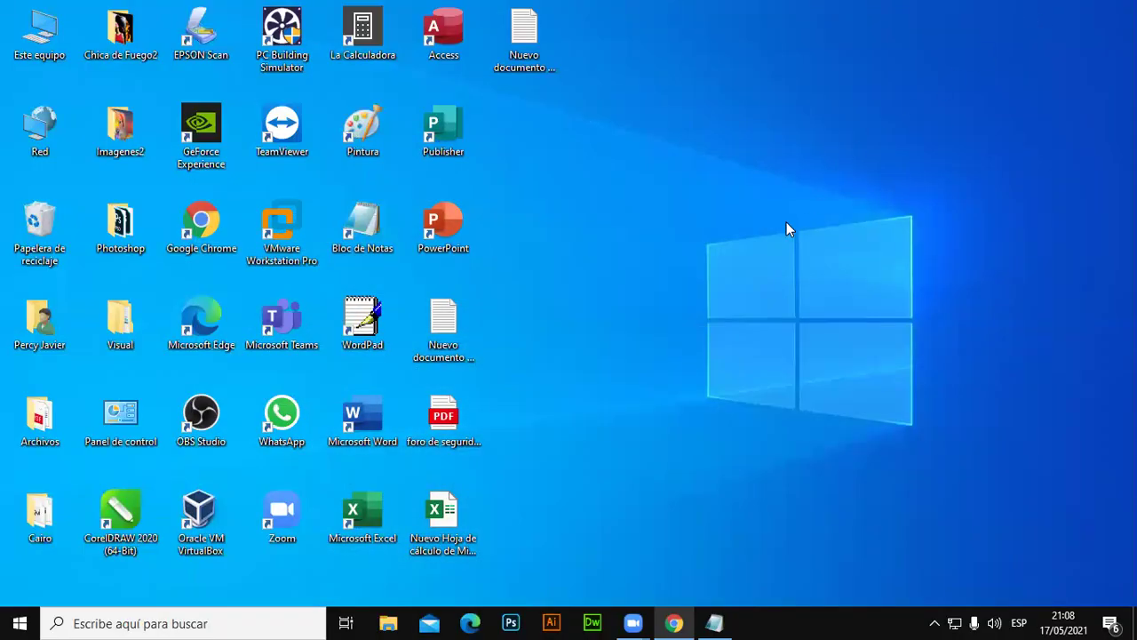
key("super+r")
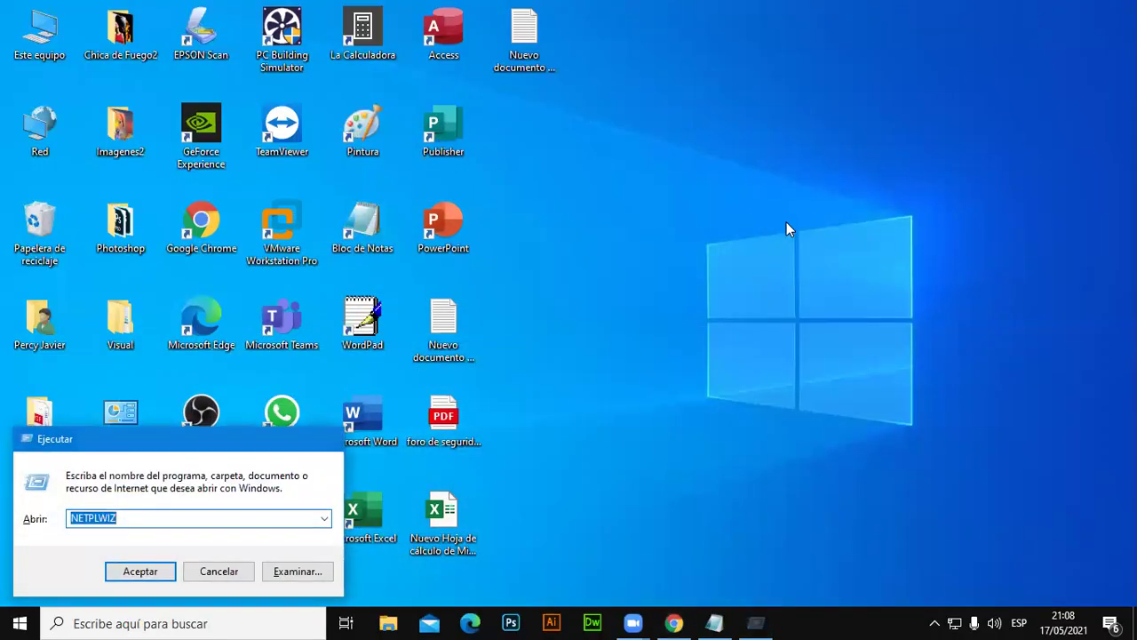
key("Return")
left_click_drag(345, 102, 679, 89)
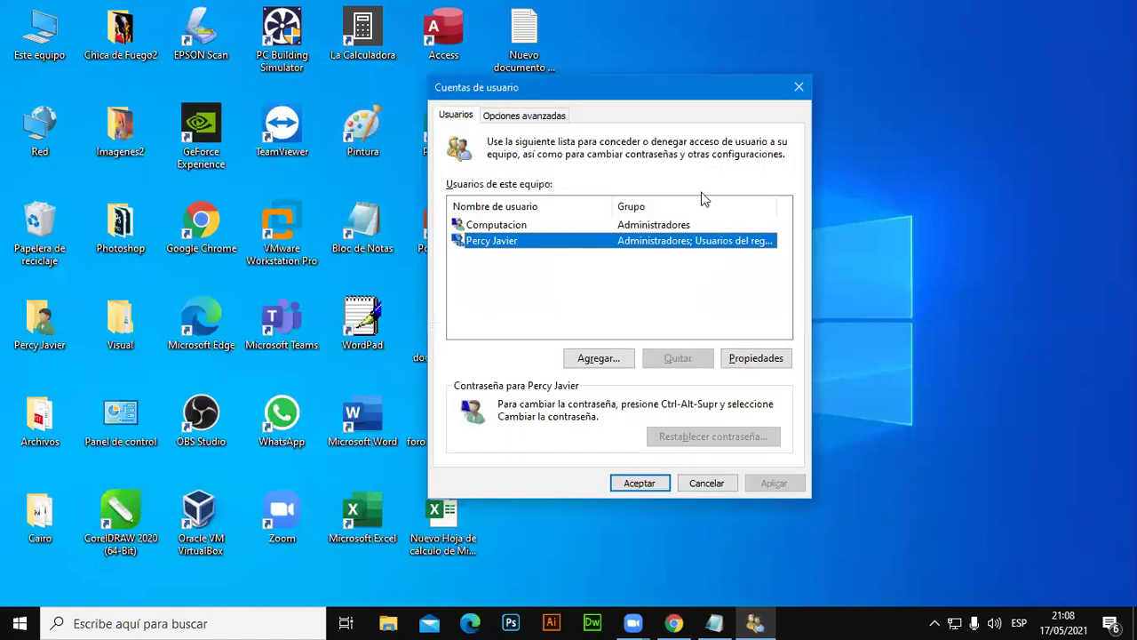
Add a new user, entering the new Outlook account's e-mail address, and submit it.
left_click(611, 362)
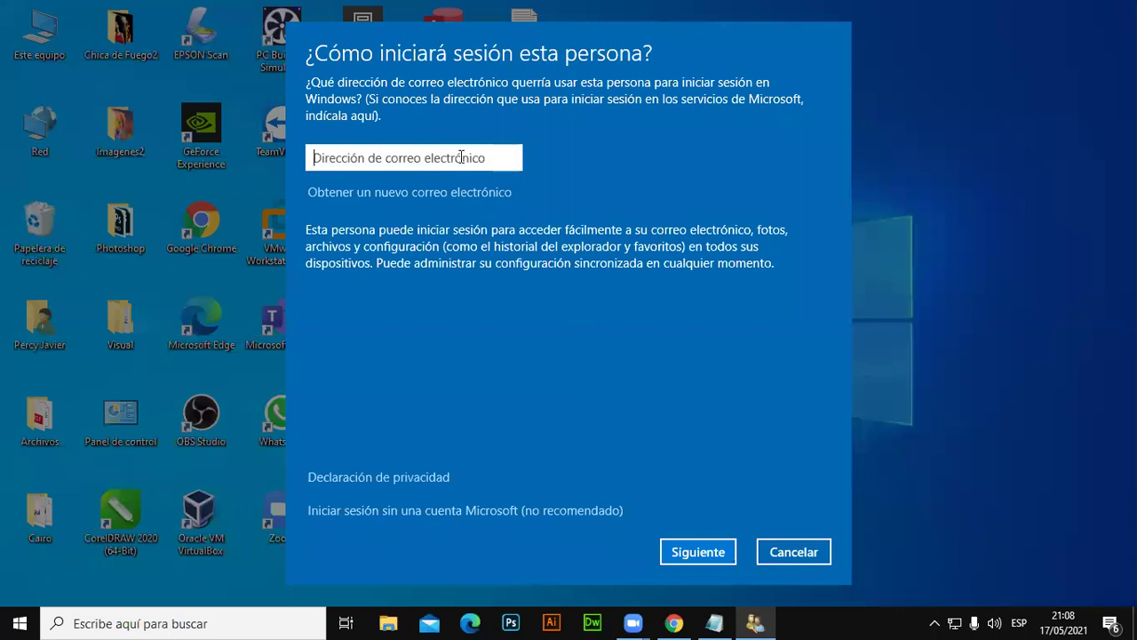
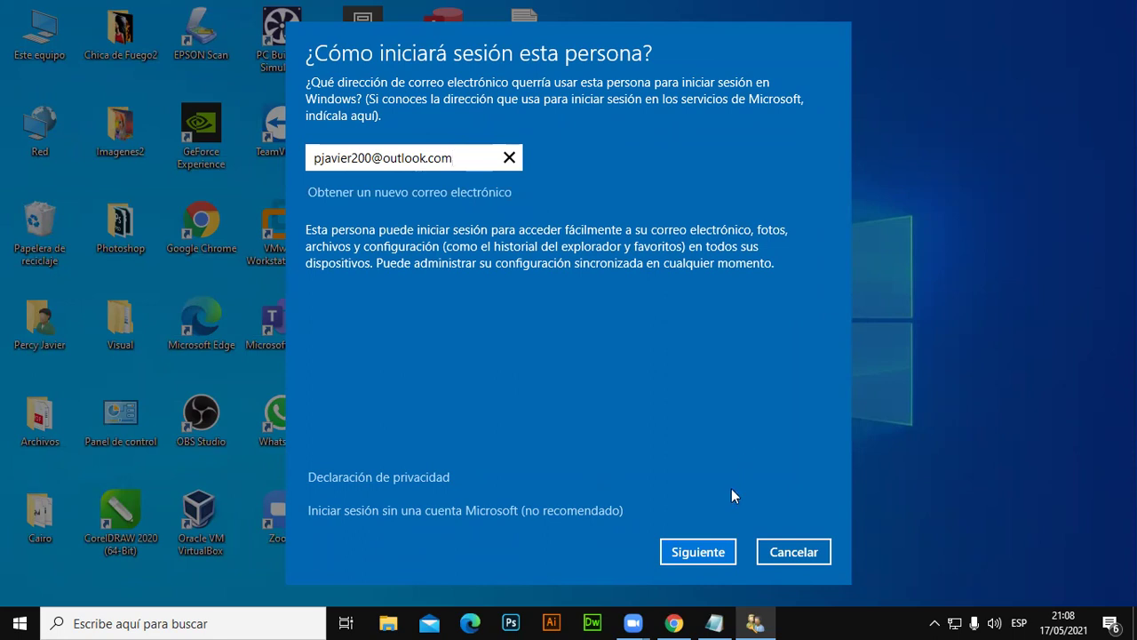
left_click(703, 551)
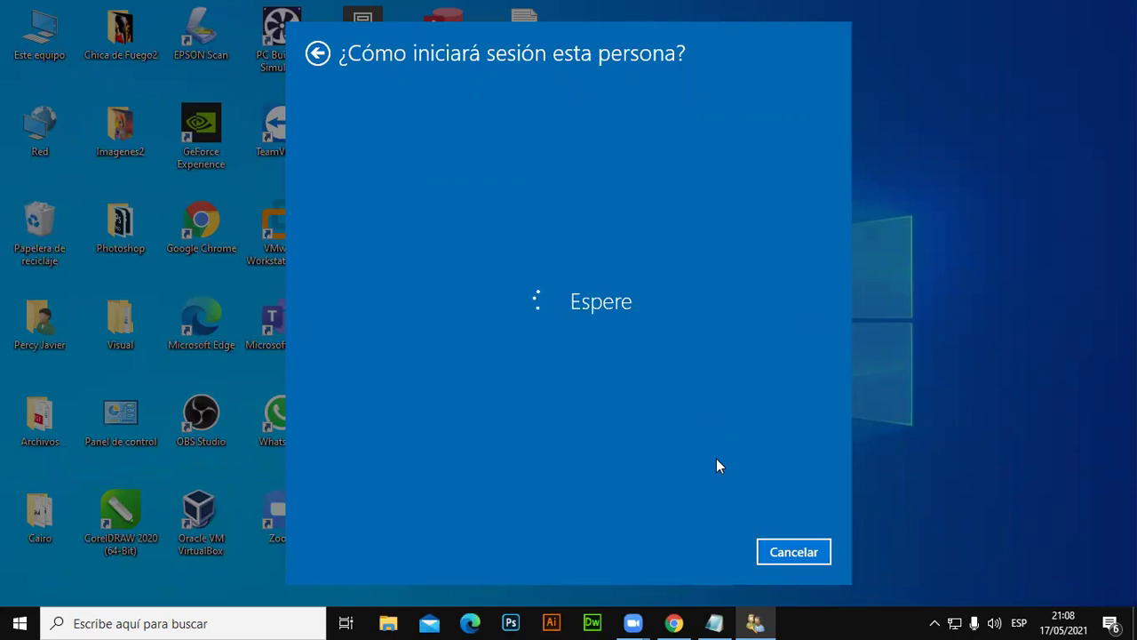
Check the address in the Outlook inbox, finish adding the user, and select it in the list.
left_click(674, 622)
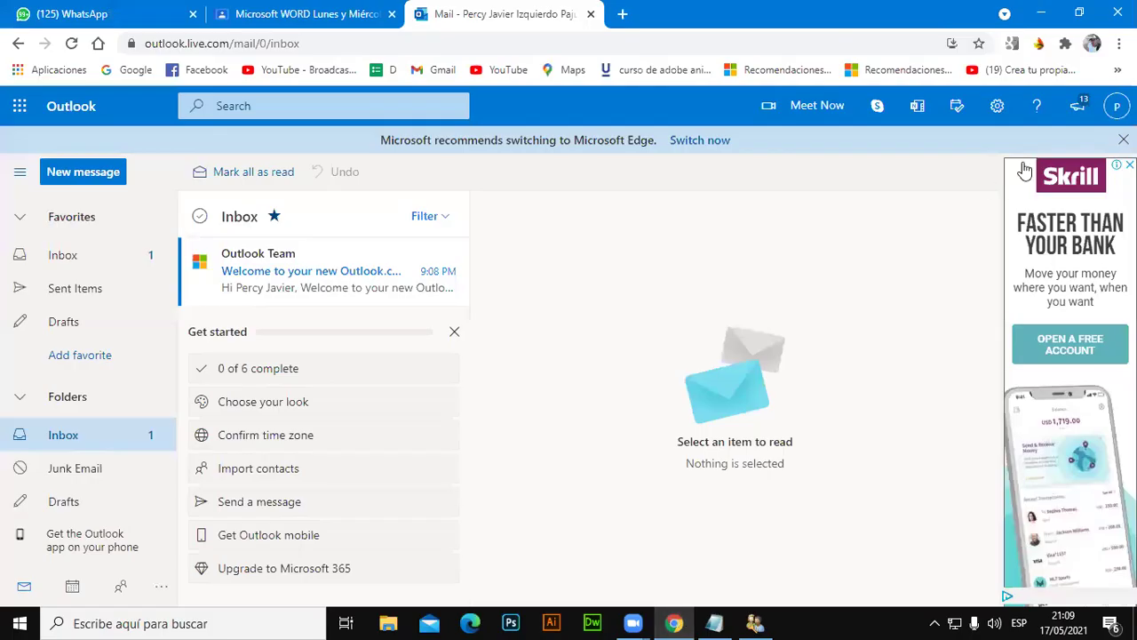
left_click(1111, 107)
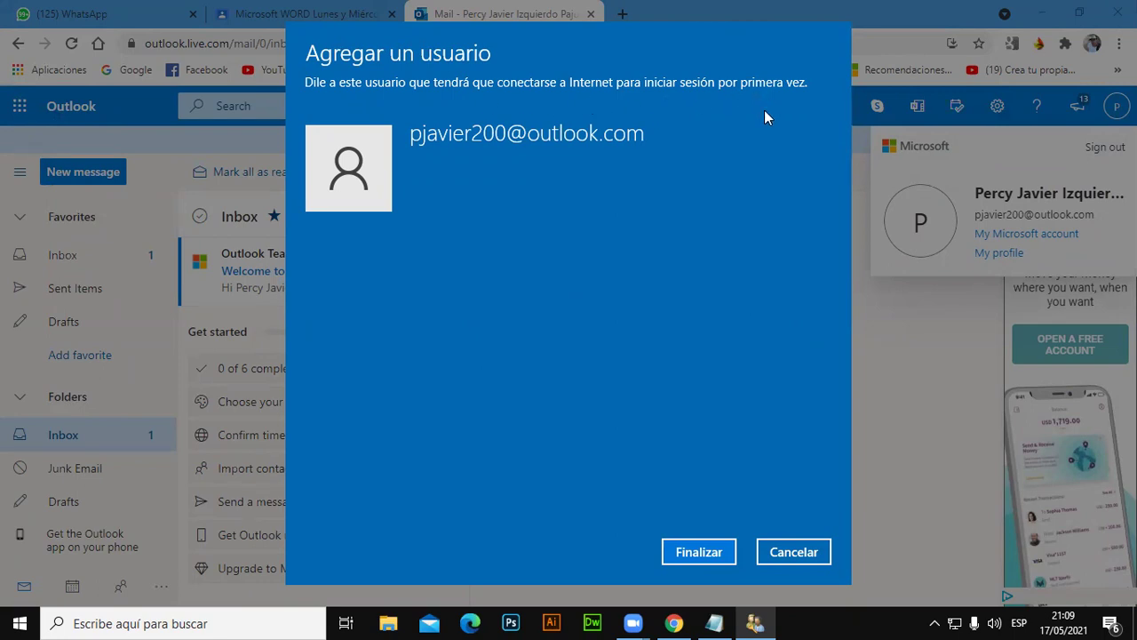
left_click(701, 553)
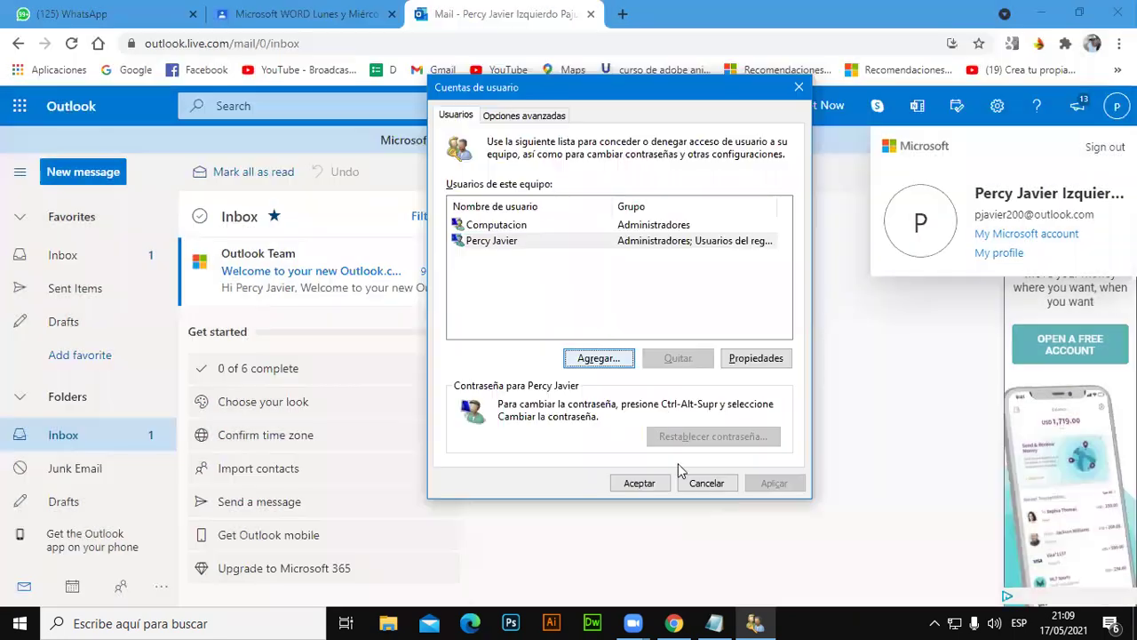
left_click(527, 257)
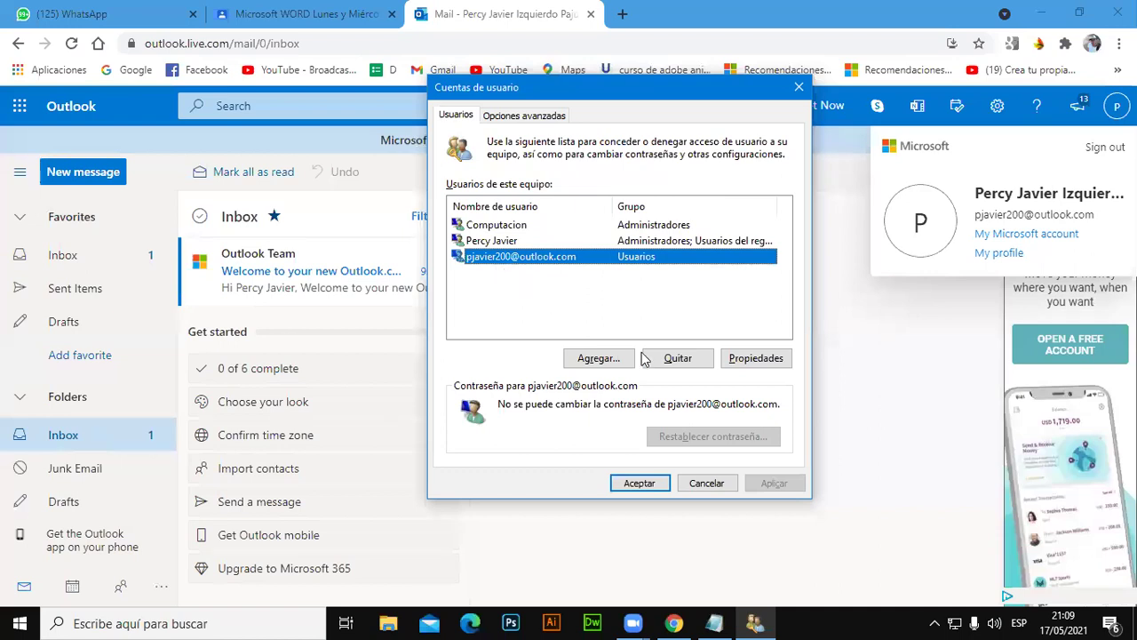
Set the new Outlook user's group membership to Administrador.
left_click(755, 359)
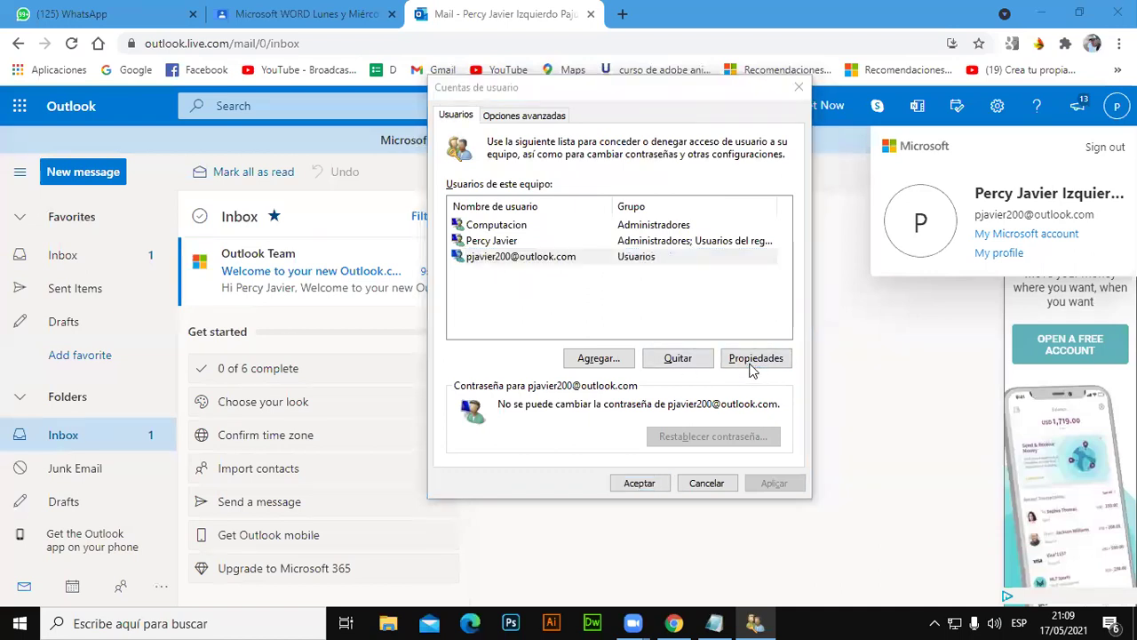
left_click(575, 182)
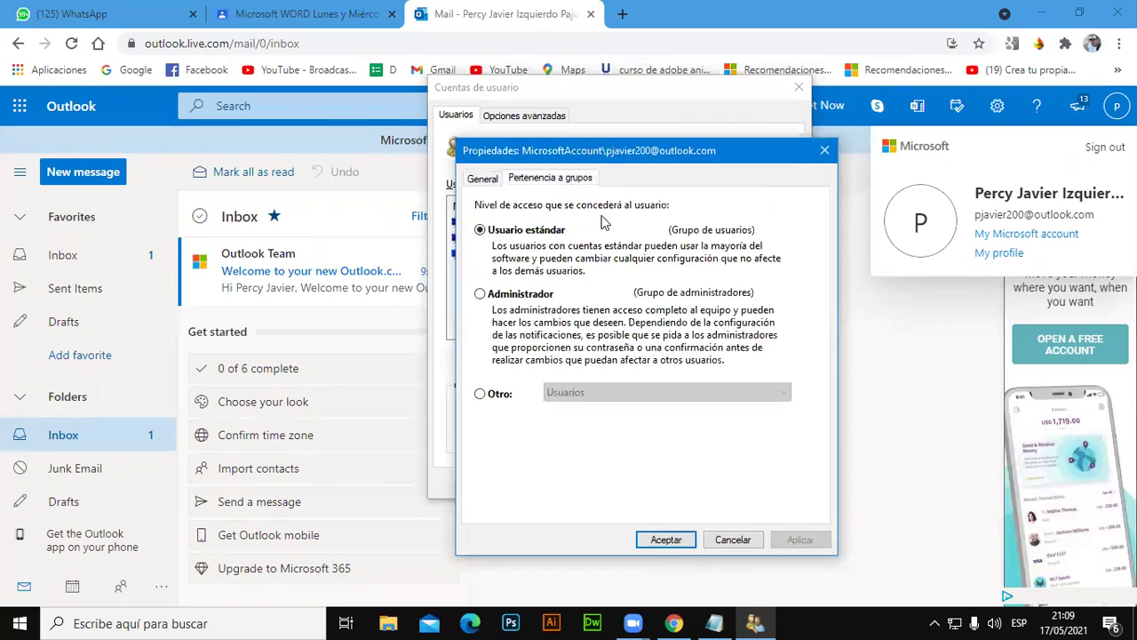
left_click(524, 302)
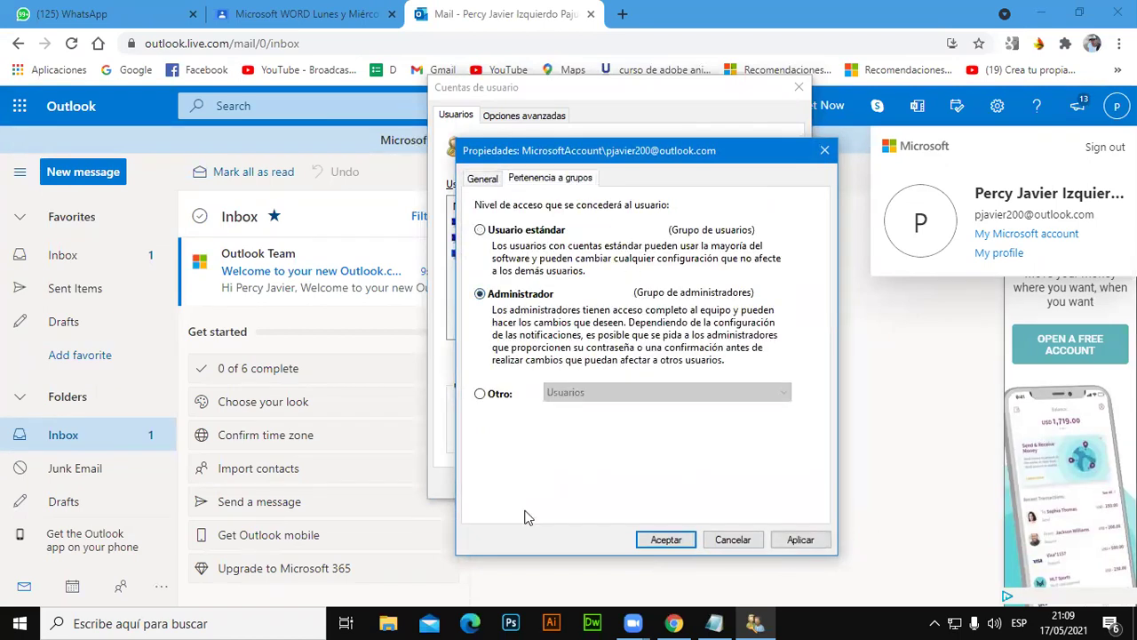
left_click(667, 539)
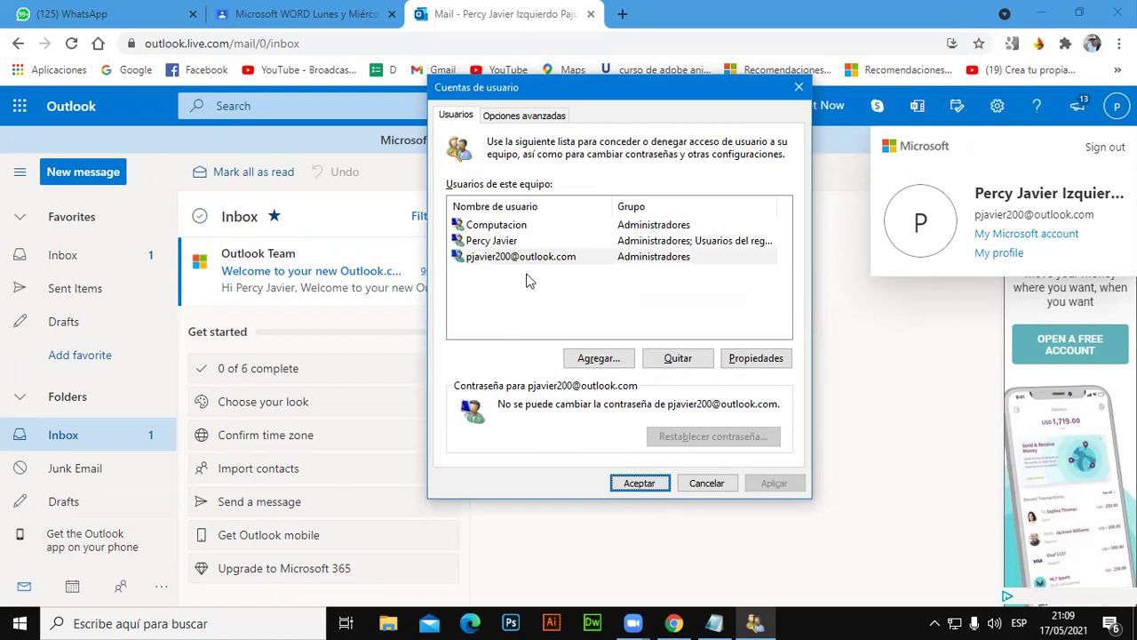
Rename the Computacion user account to a person's full name.
left_click(510, 242)
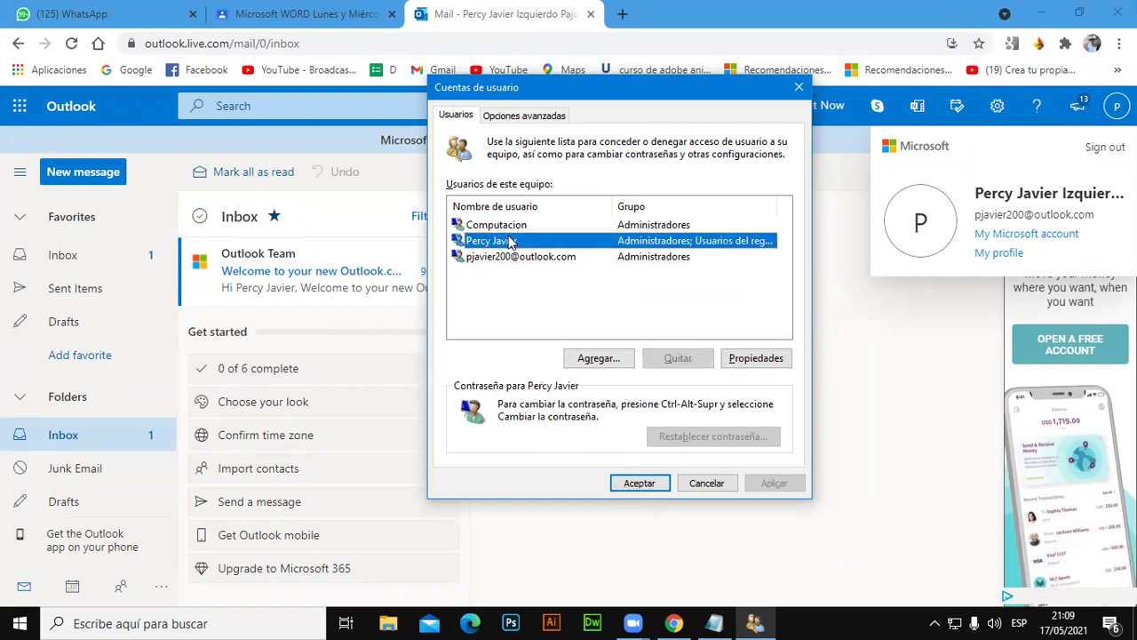
left_click(512, 227)
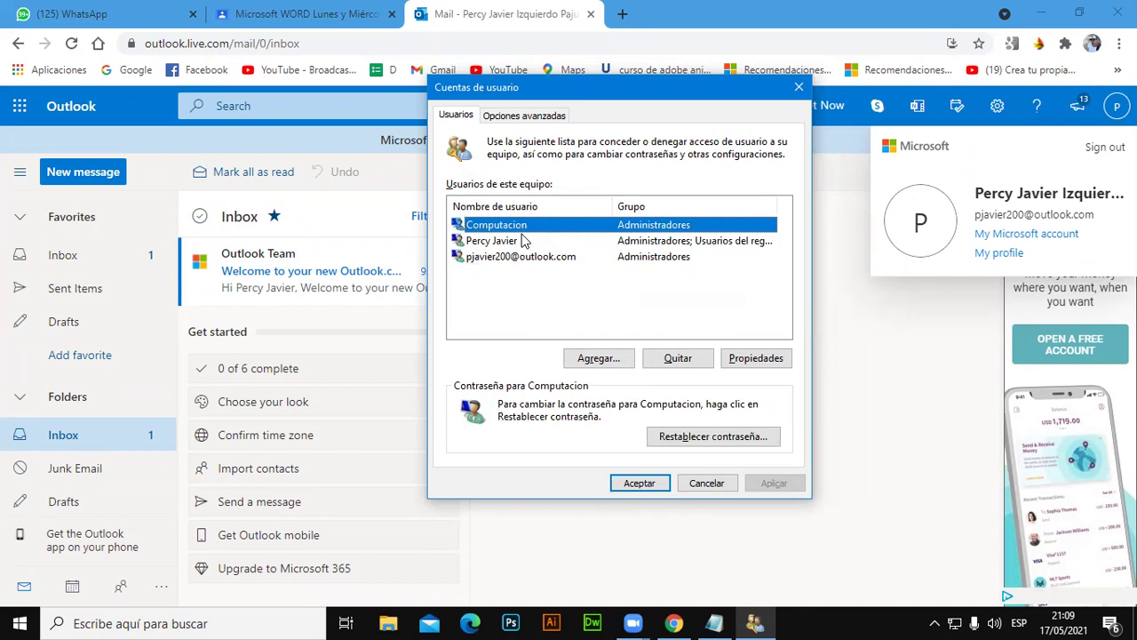
left_click(746, 358)
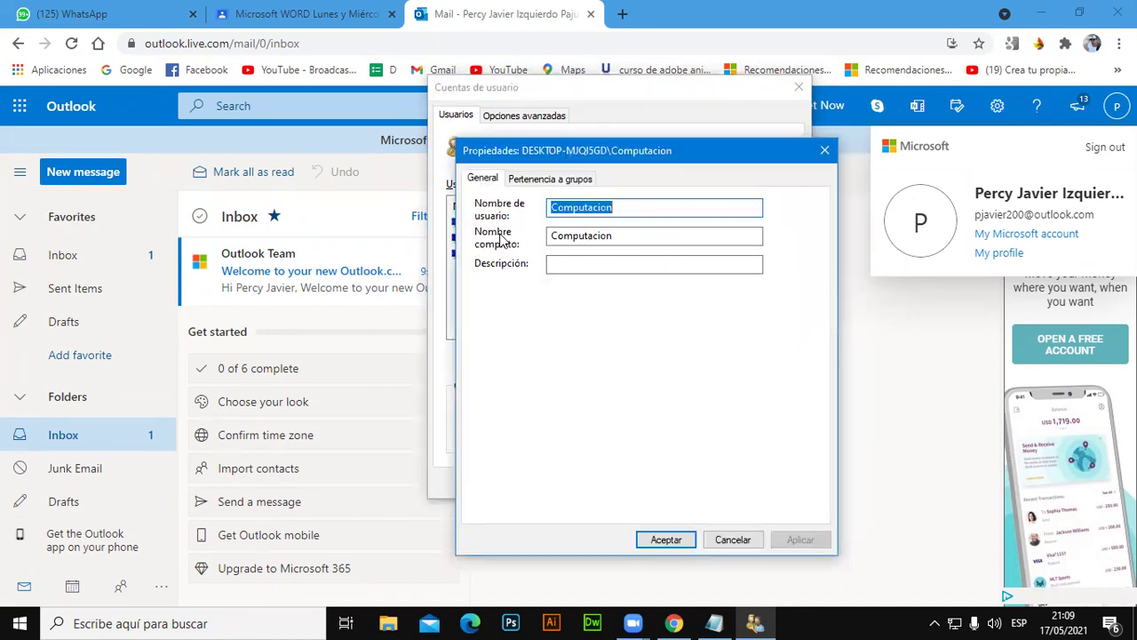
double_click(632, 210)
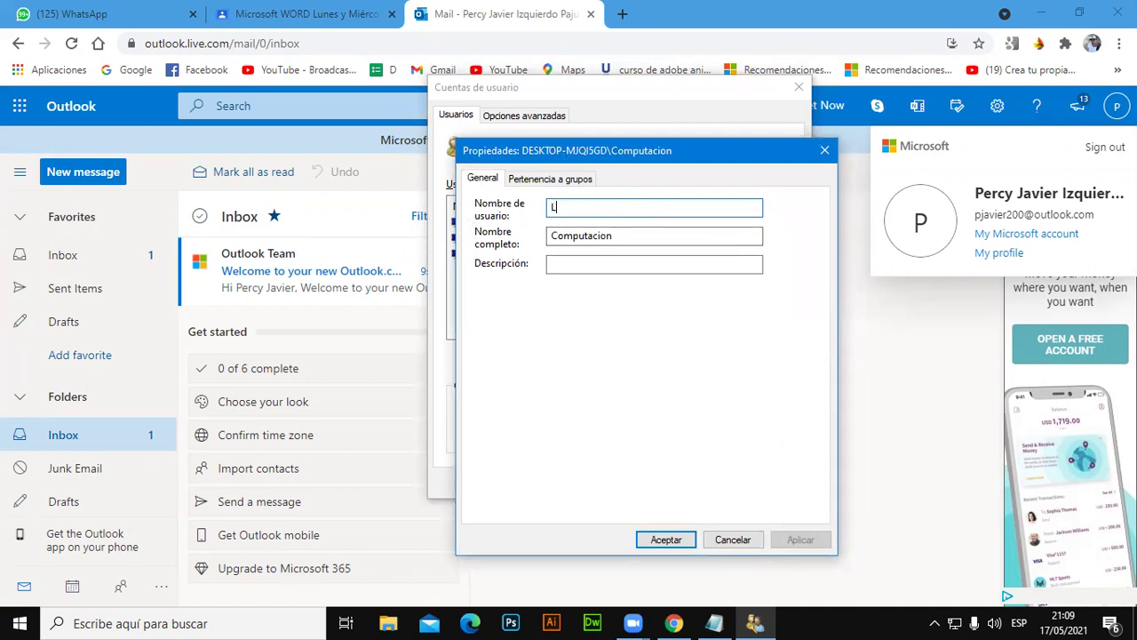
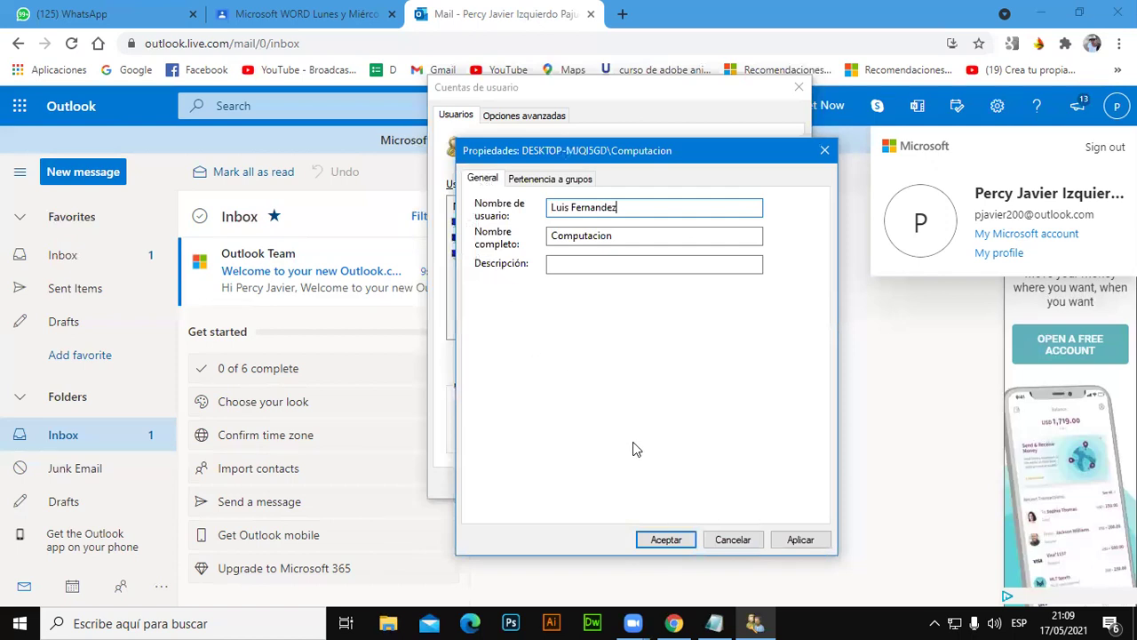
left_click(675, 537)
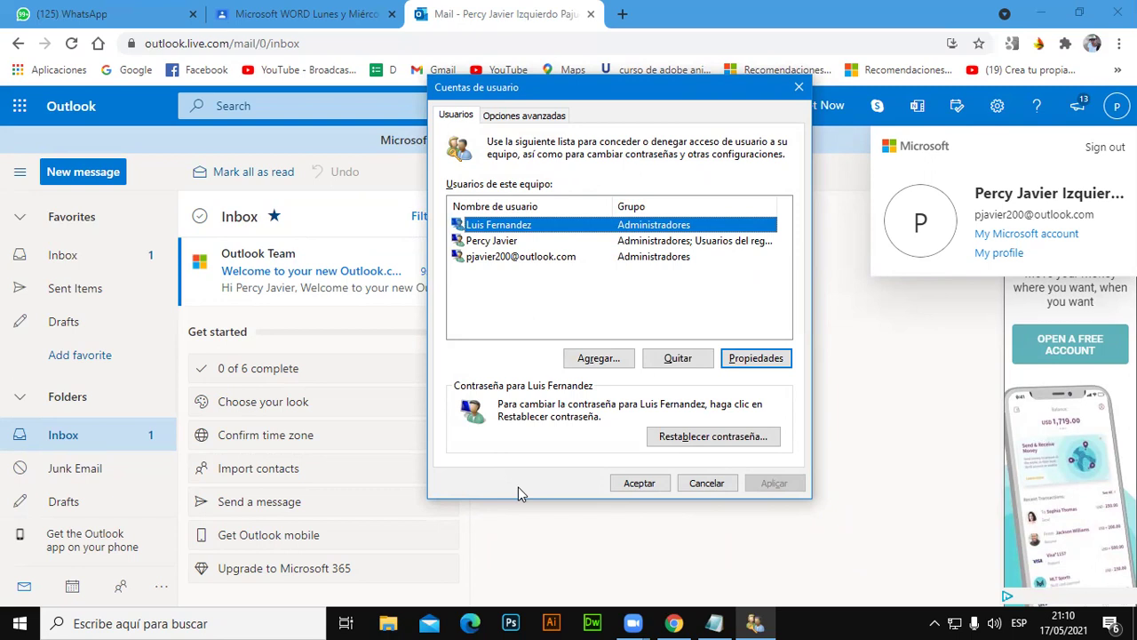
In a new Chrome tab, search Google for 'crear cuenta outlook personal', then go to WhatsApp.
left_click(1041, 13)
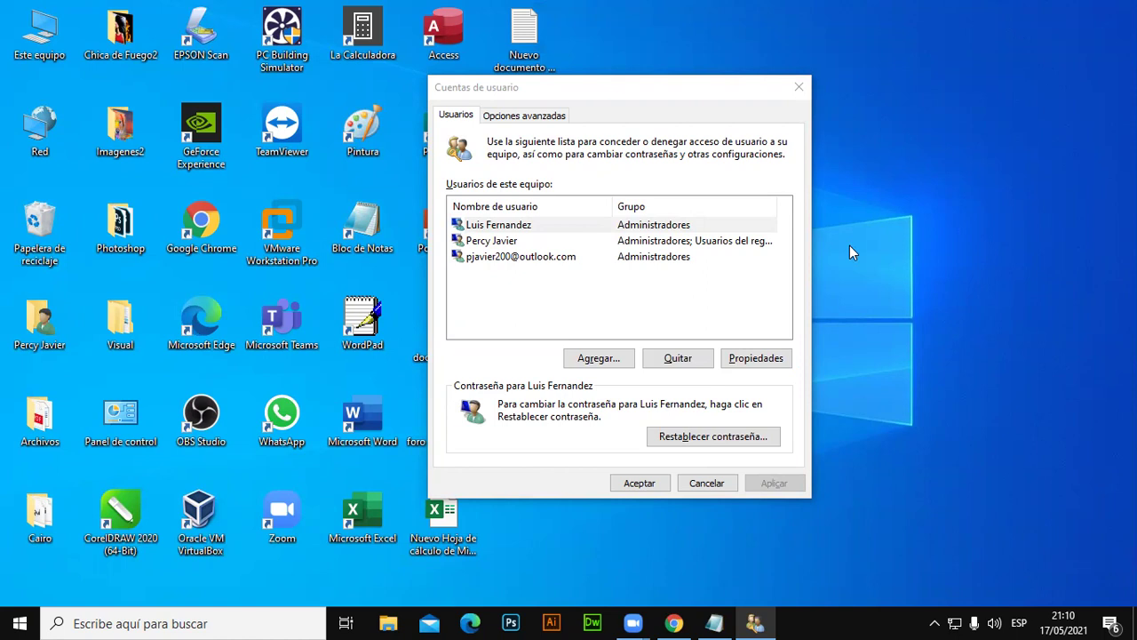
left_click(674, 623)
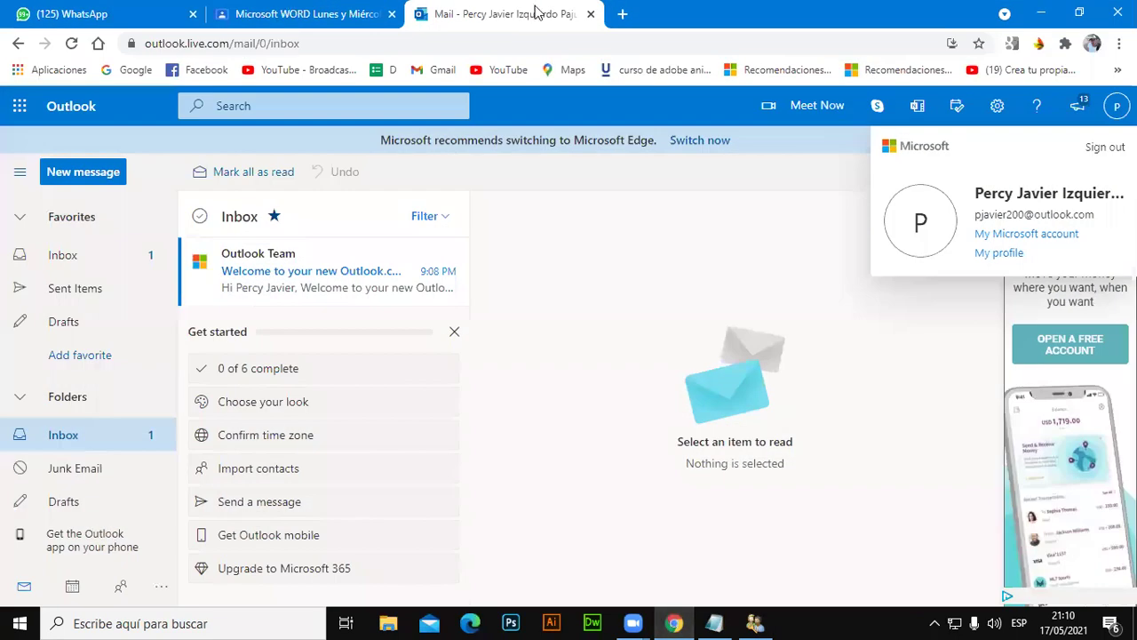
left_click(622, 14)
left_click(560, 350)
type("crear")
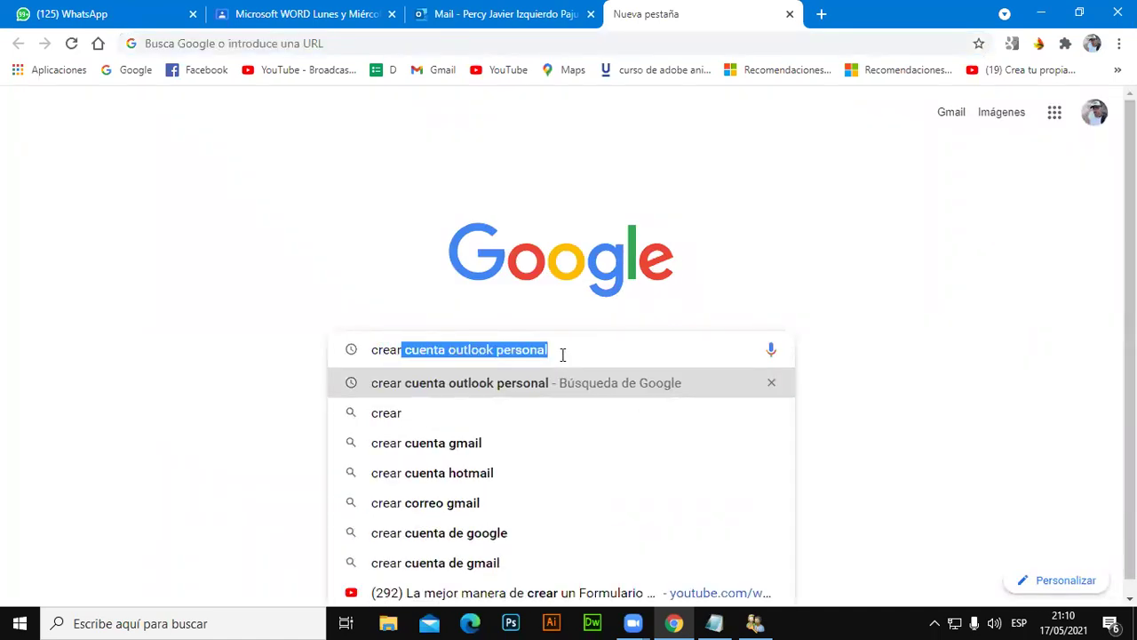
left_click(518, 350)
left_click_drag(494, 350, 705, 351)
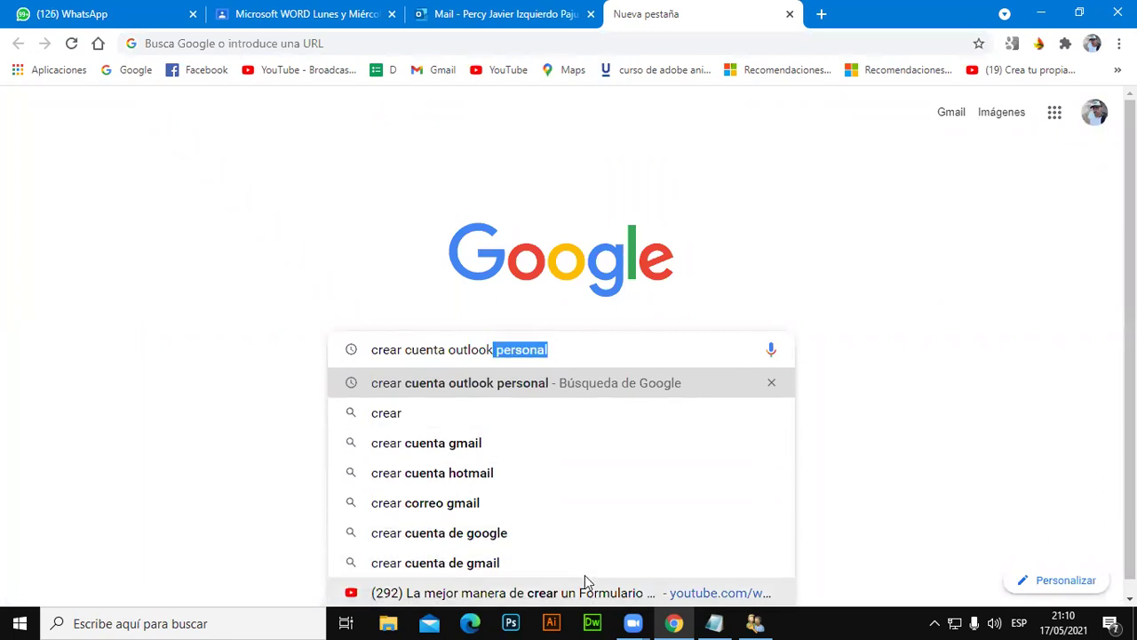
key("ctrl+1")
View the shared properties-dialog photo full-size, zoom in and out, then return to the Outlook tab.
left_click(556, 379)
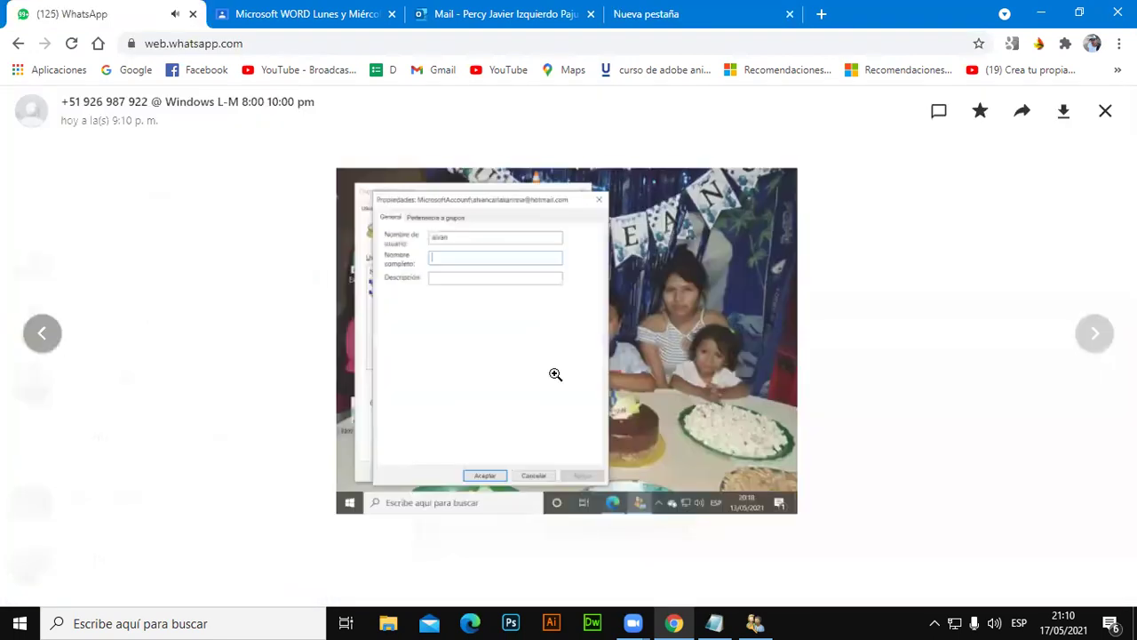
left_click(507, 319)
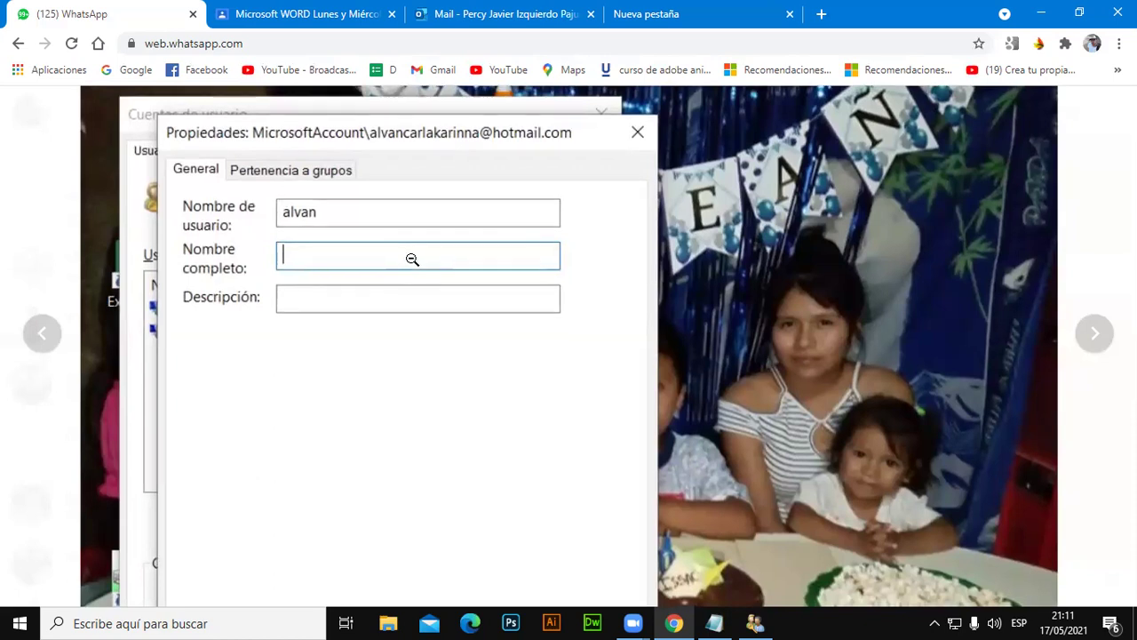
left_click(411, 258)
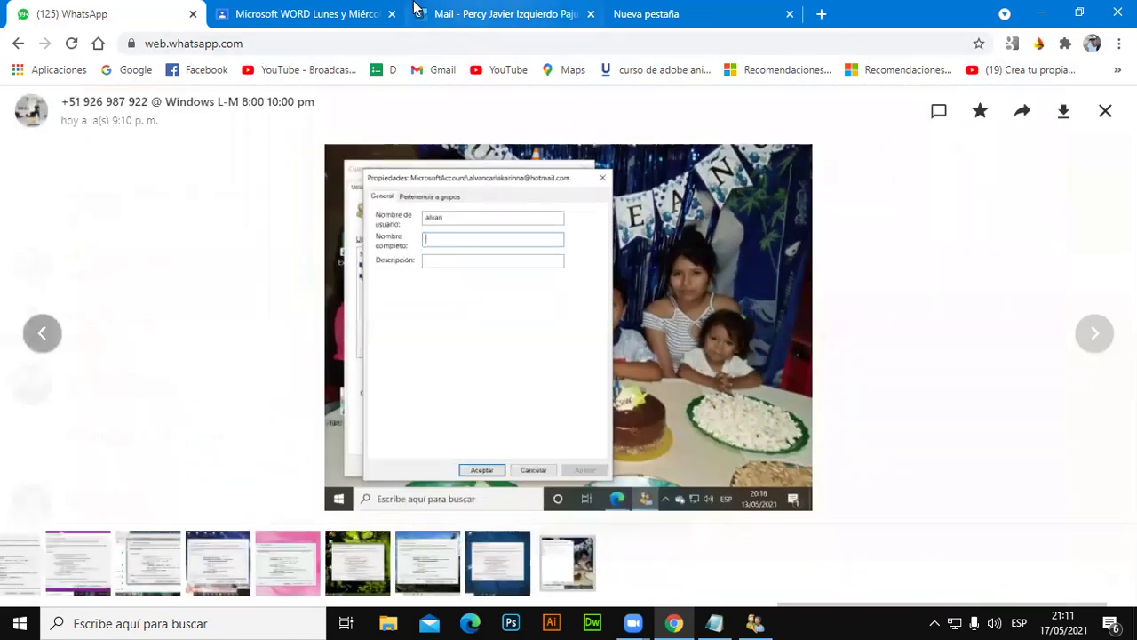
left_click(310, 14)
left_click(445, 13)
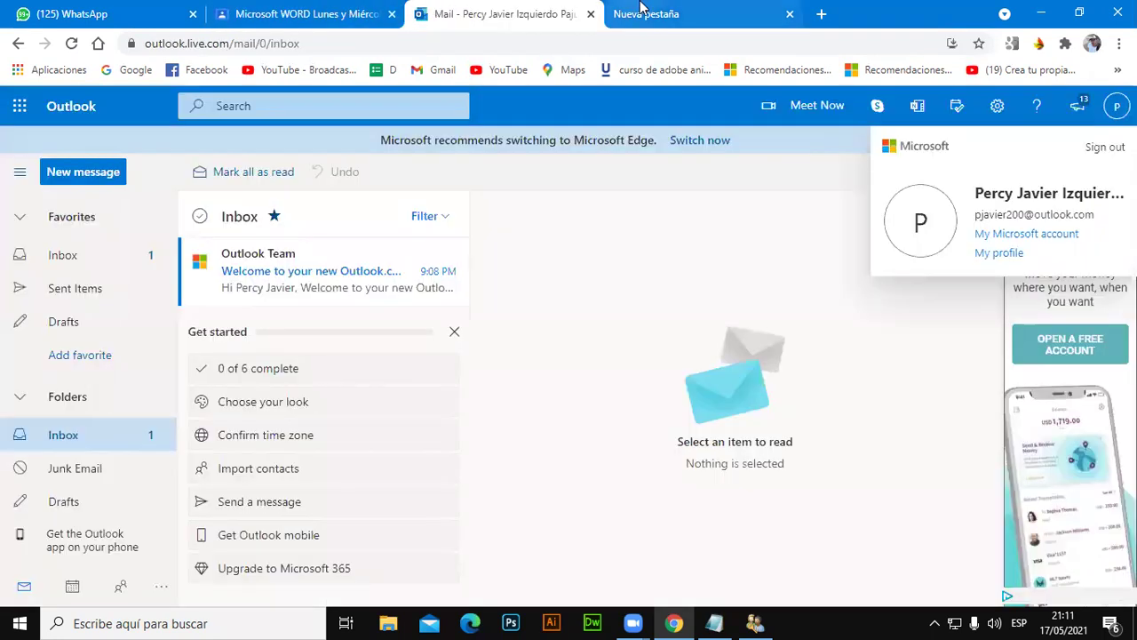
Minimize Chrome to bring back the desktop and the User Accounts window.
left_click(643, 11)
left_click(1041, 14)
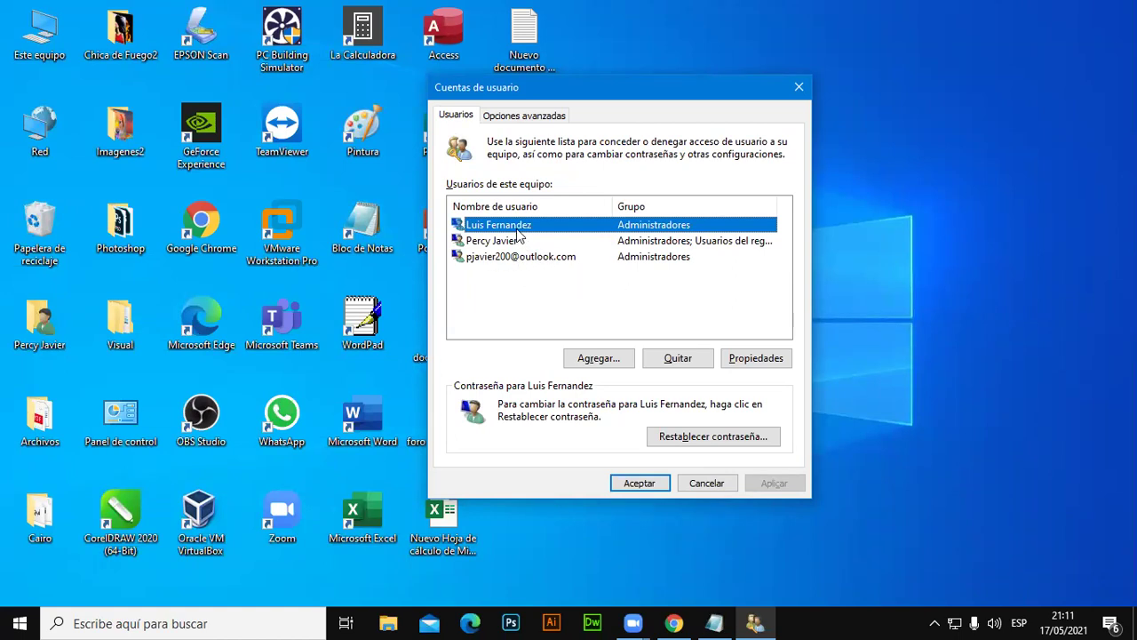
Remove the selected user account, confirm with Sí, then select the e-mail-based account.
left_click(680, 360)
left_click(629, 385)
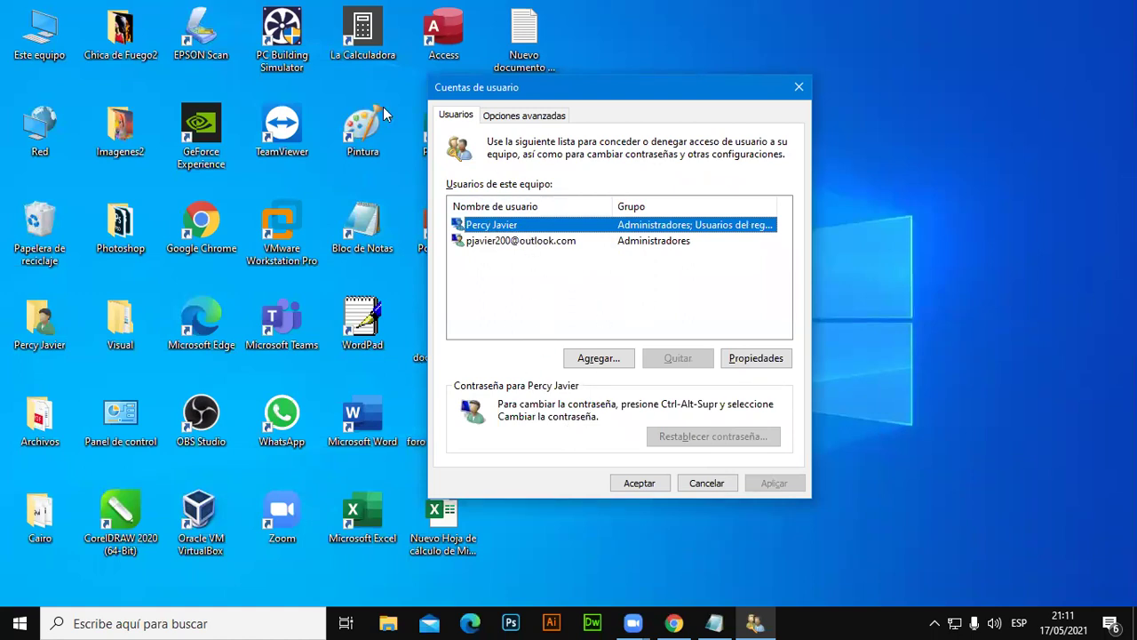
left_click(525, 245)
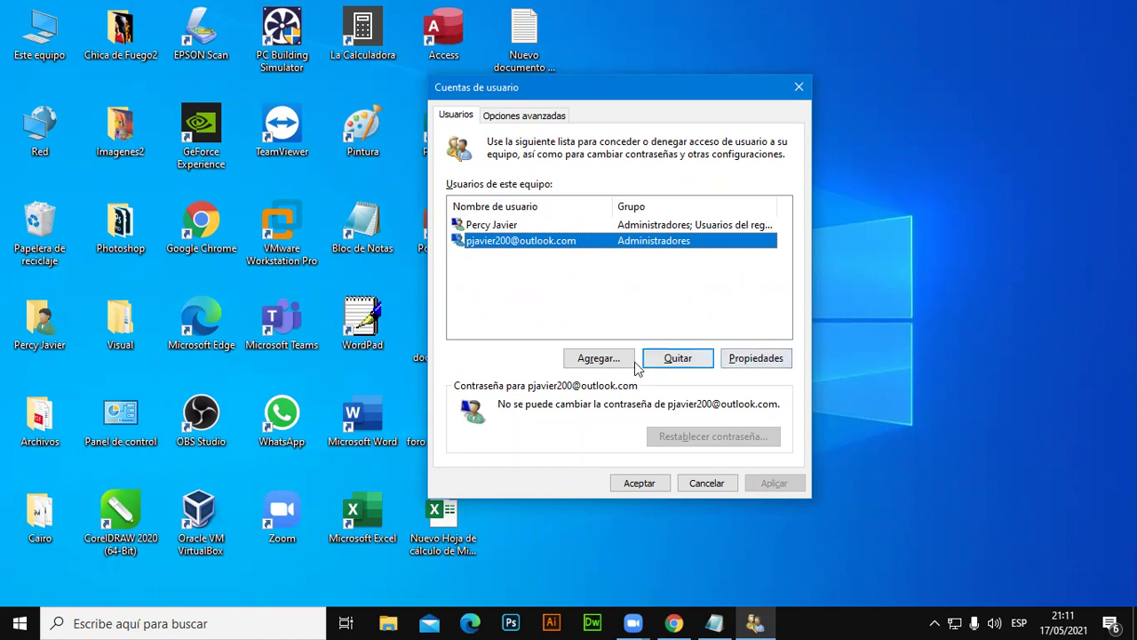
Close User Accounts, reopen it with netplwiz, move it right, then cancel it.
left_click(598, 360)
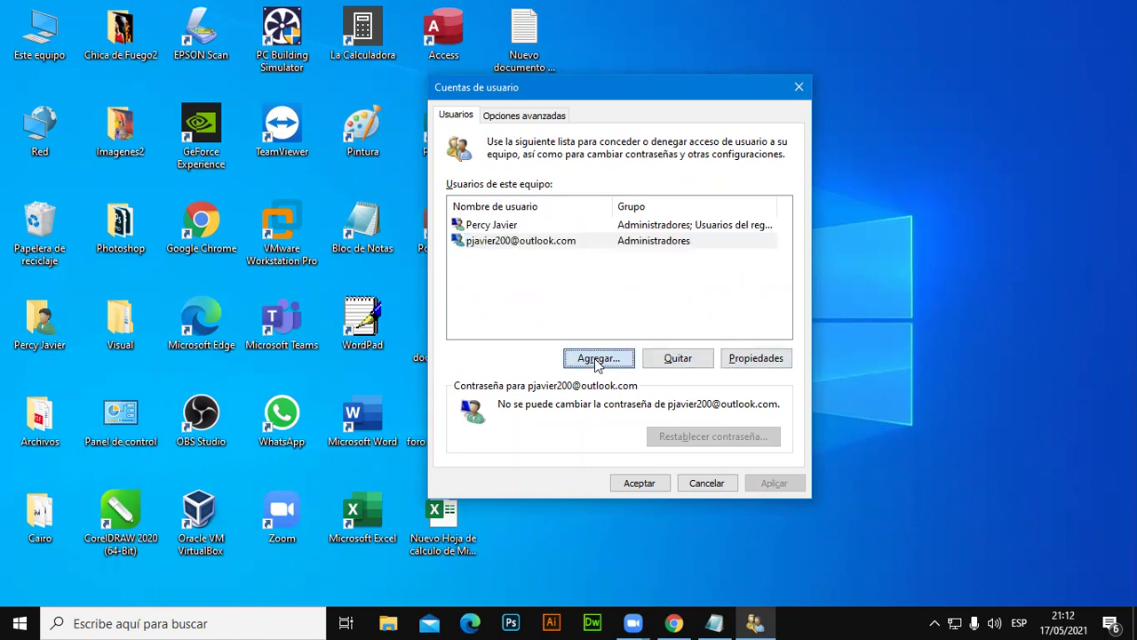
left_click(719, 482)
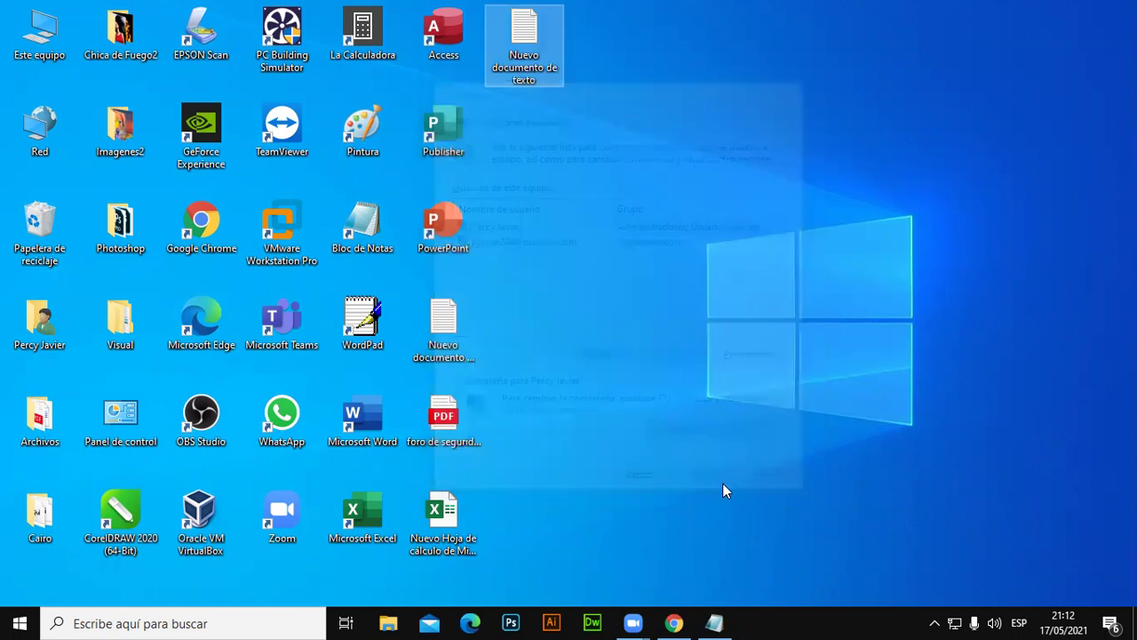
key("super+r")
key("Return")
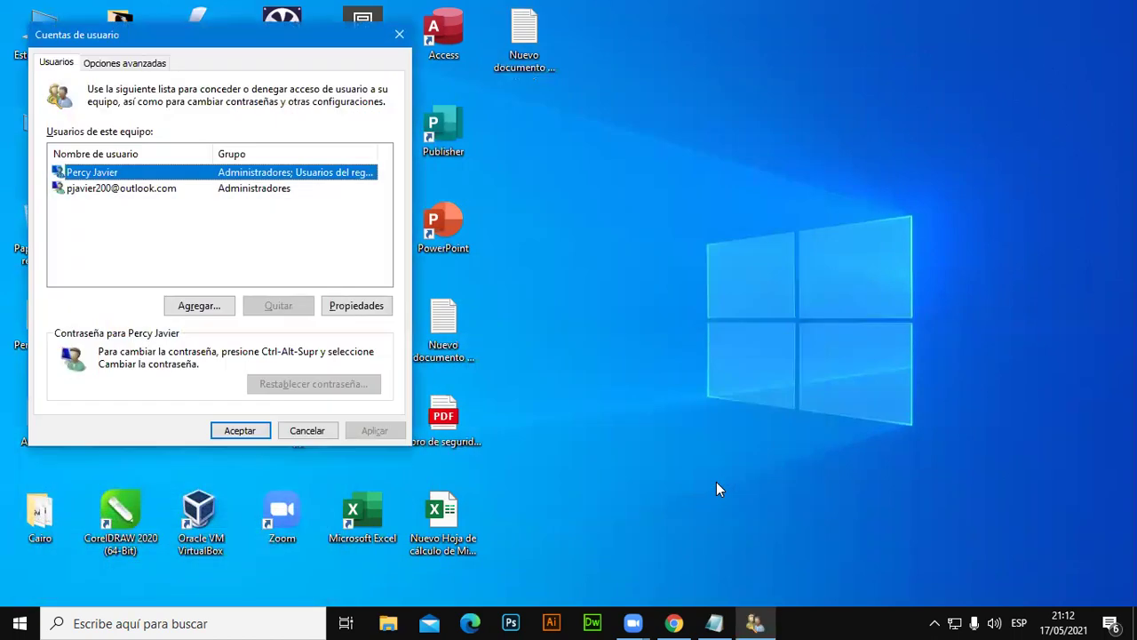
left_click_drag(223, 37, 756, 91)
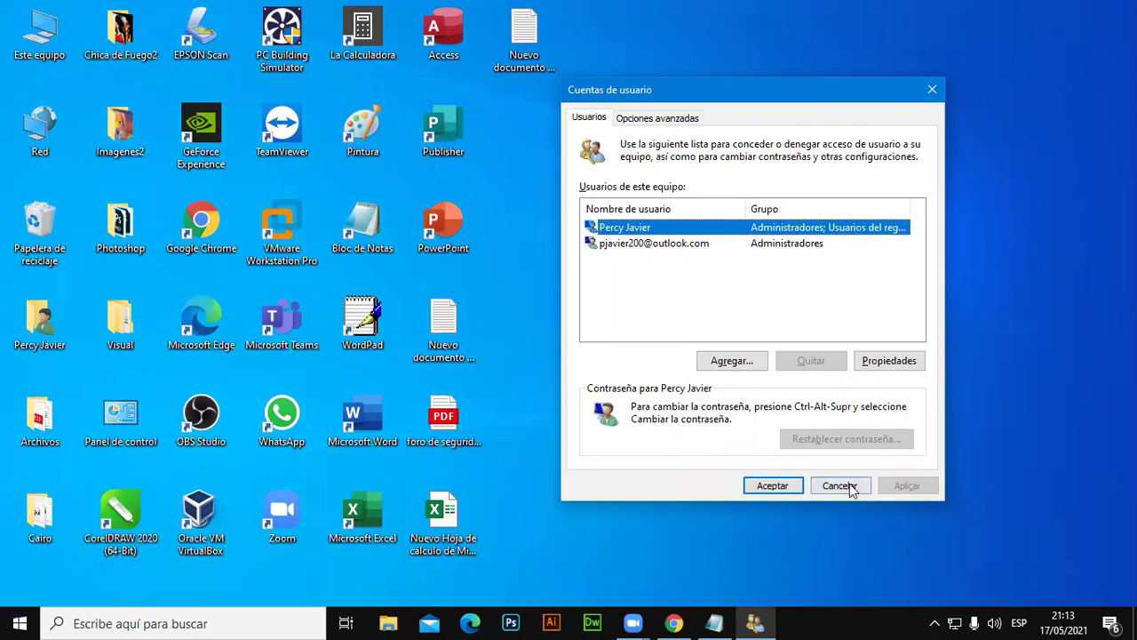
left_click(850, 488)
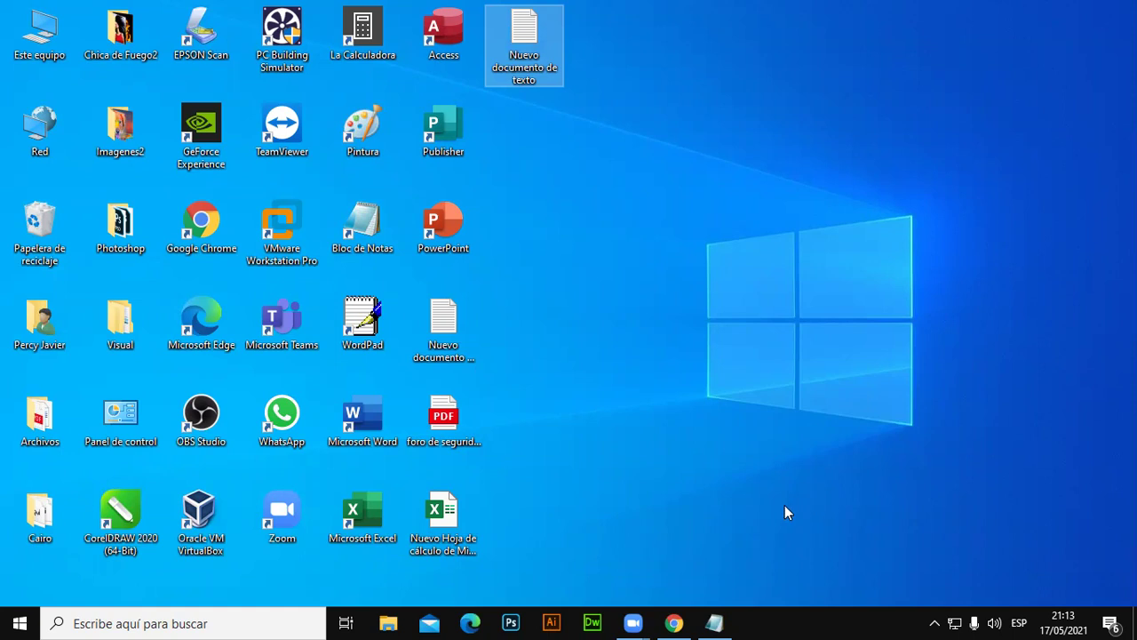
Open the Start menu, show the signed-in account's options, then dismiss them.
left_click(550, 424)
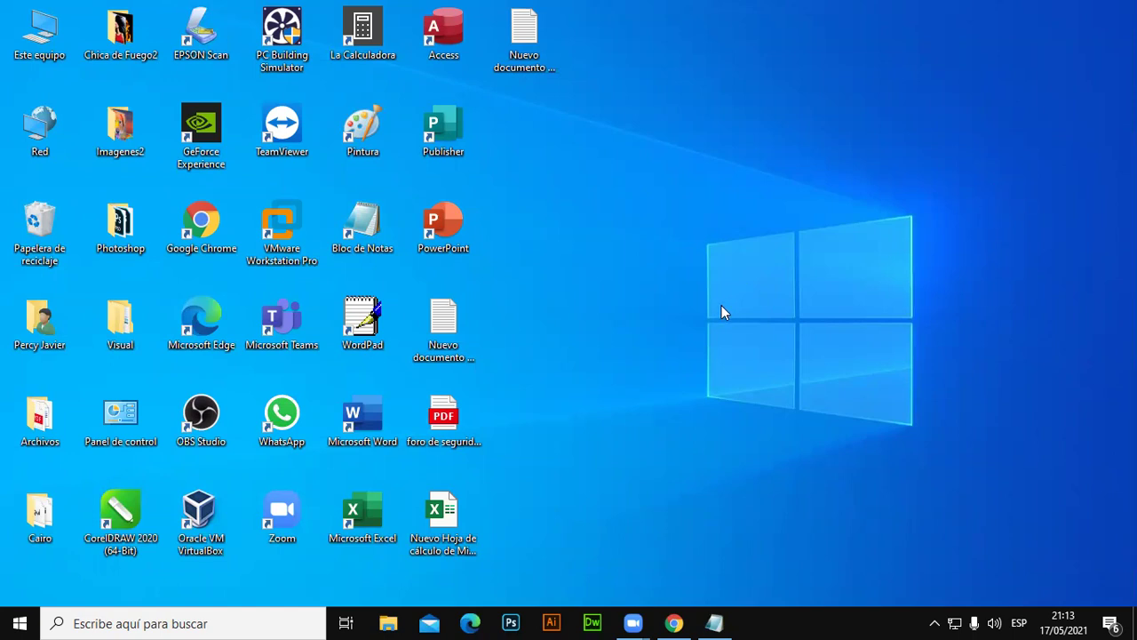
left_click(19, 622)
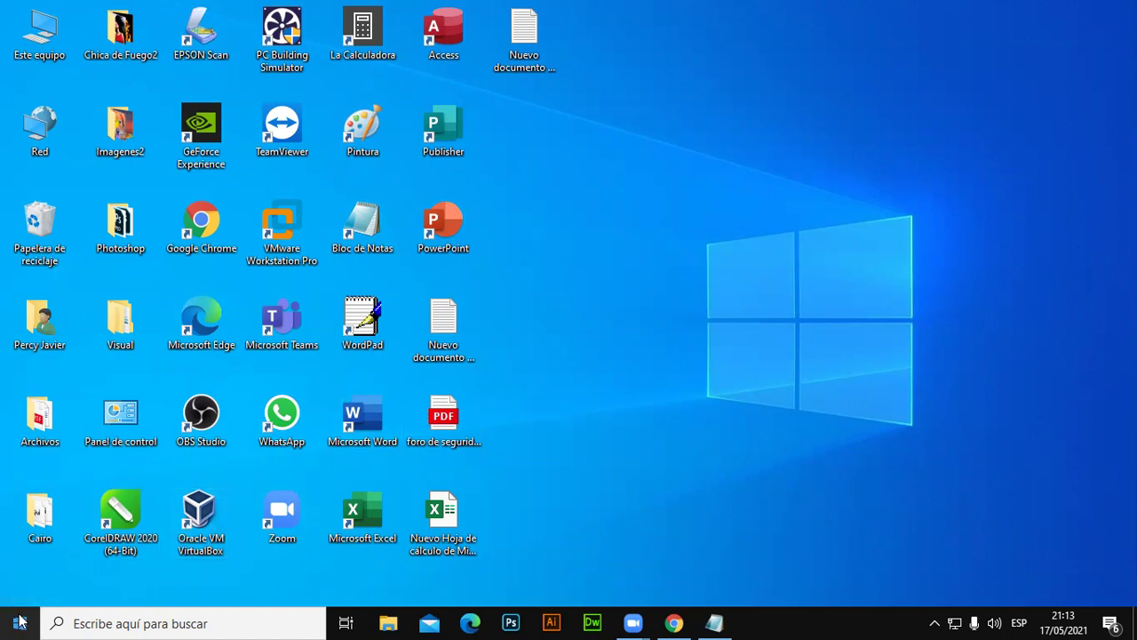
left_click(19, 622)
left_click(19, 622)
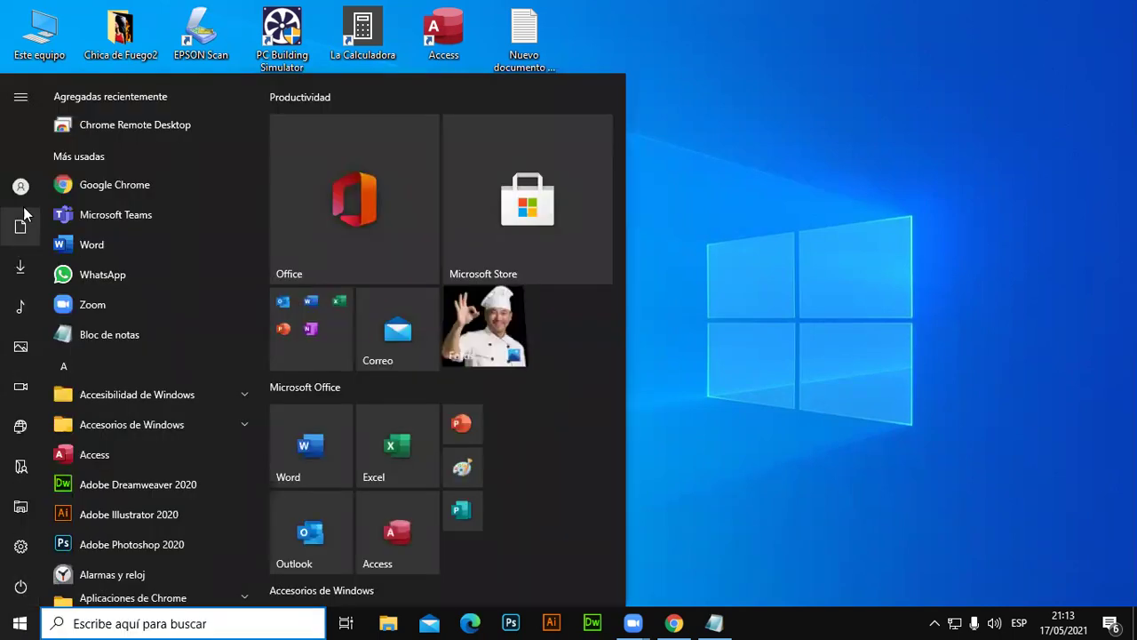
mouse_move(24, 201)
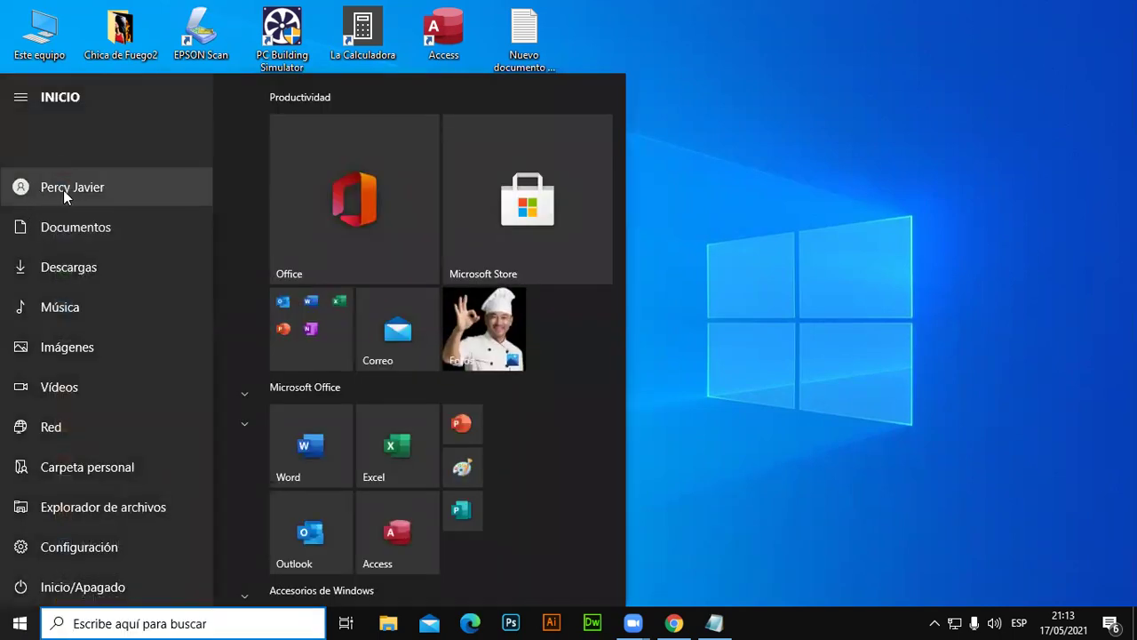
left_click(65, 191)
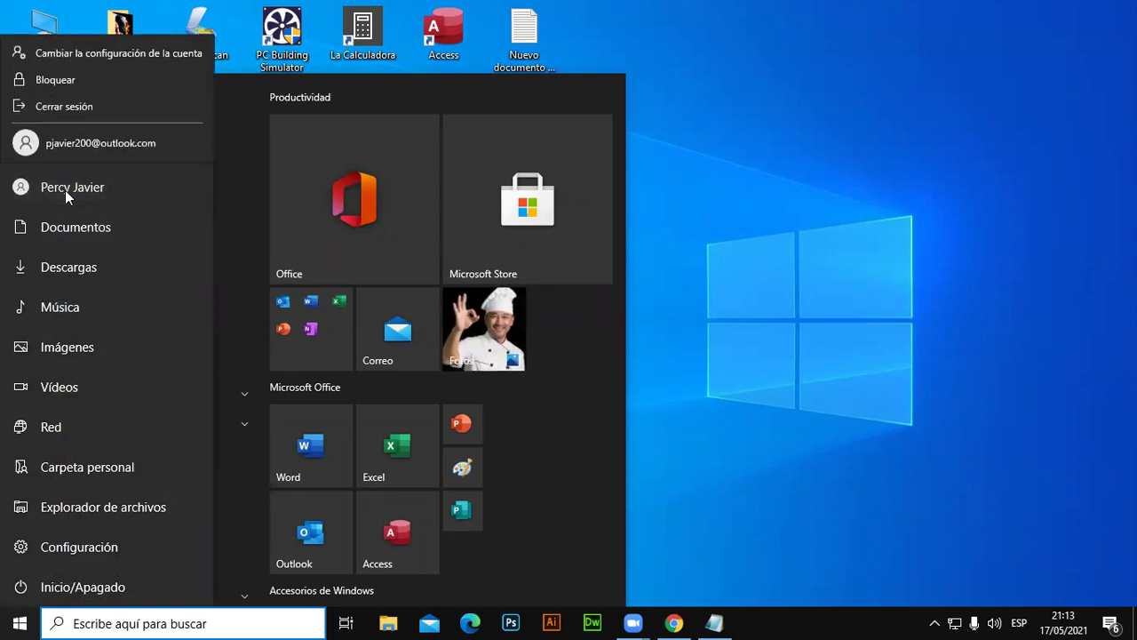
left_click(145, 57)
left_click(729, 240)
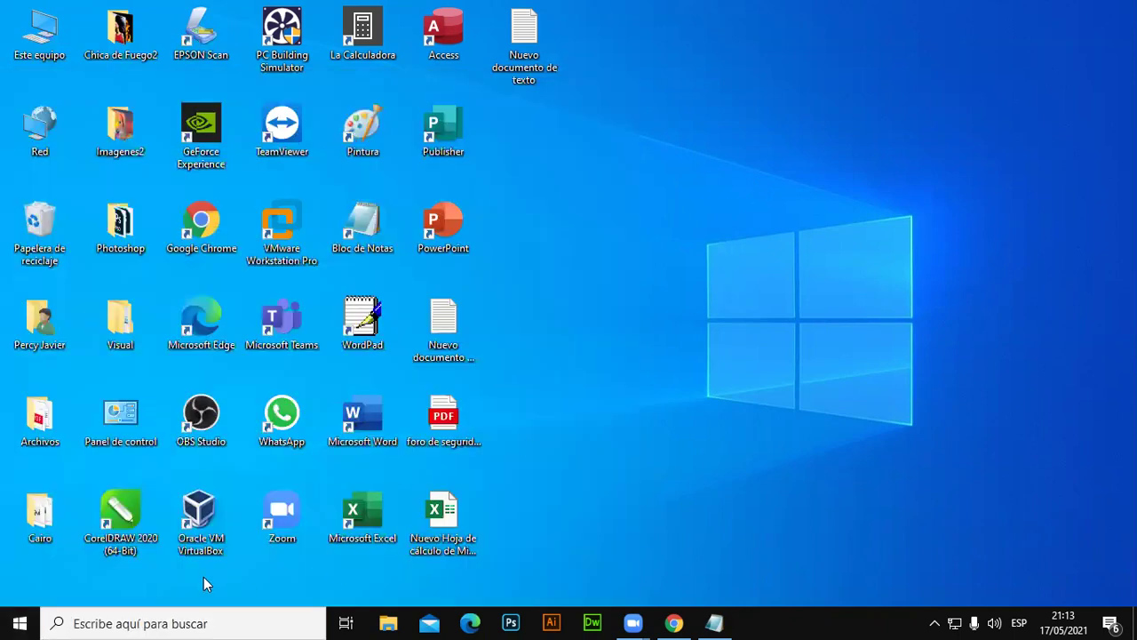
Reopen the Start menu and show the signed-in account's options again.
key("super")
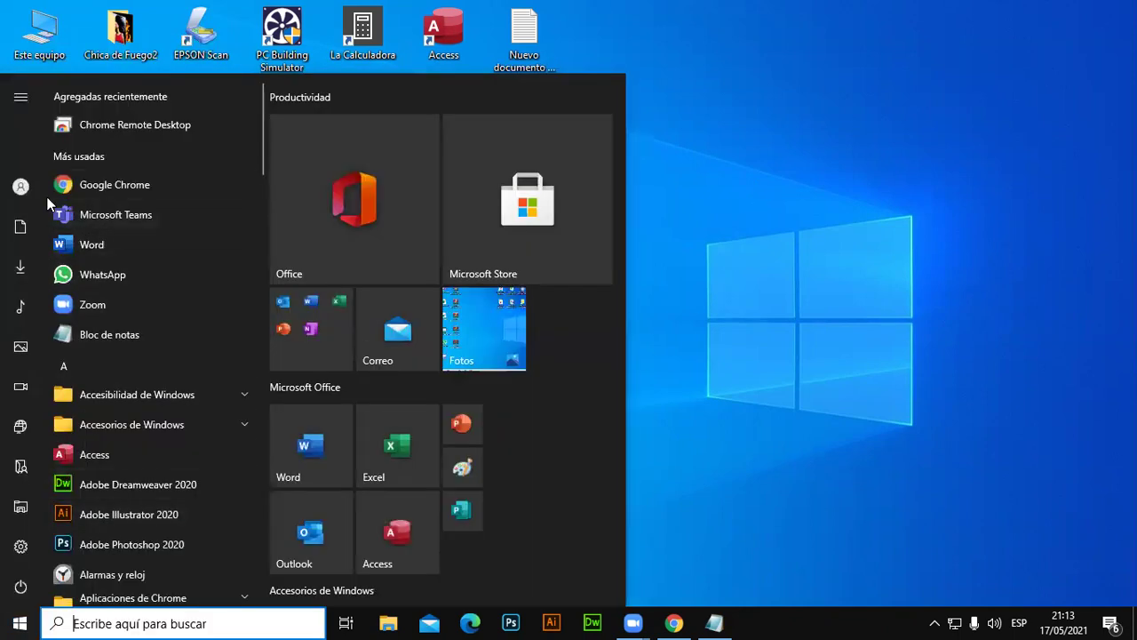
mouse_move(25, 194)
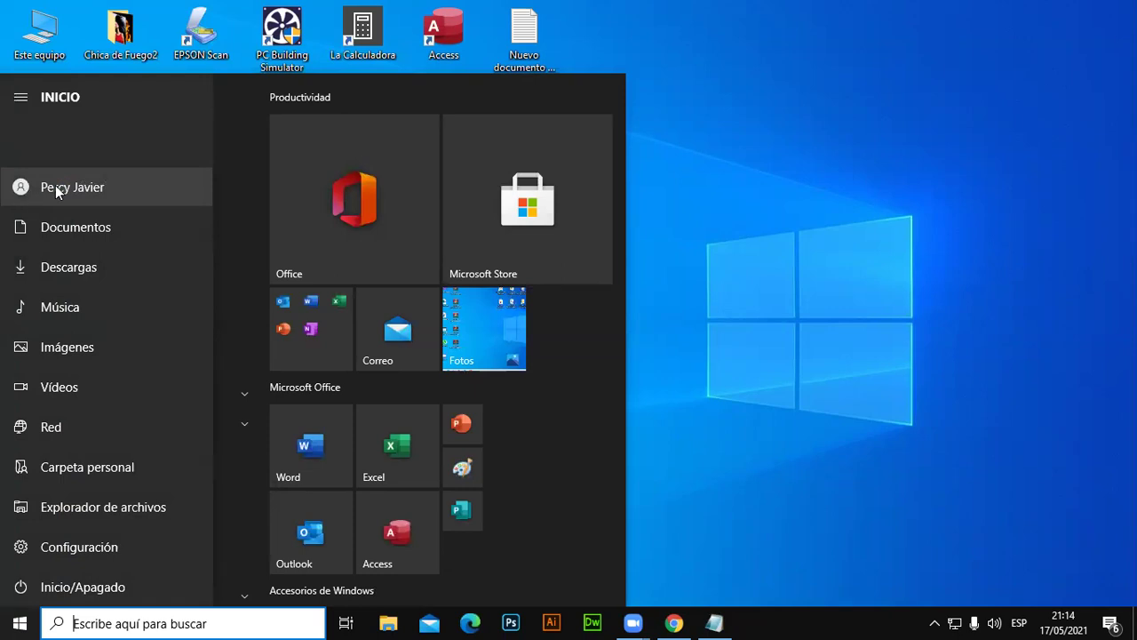
left_click(57, 185)
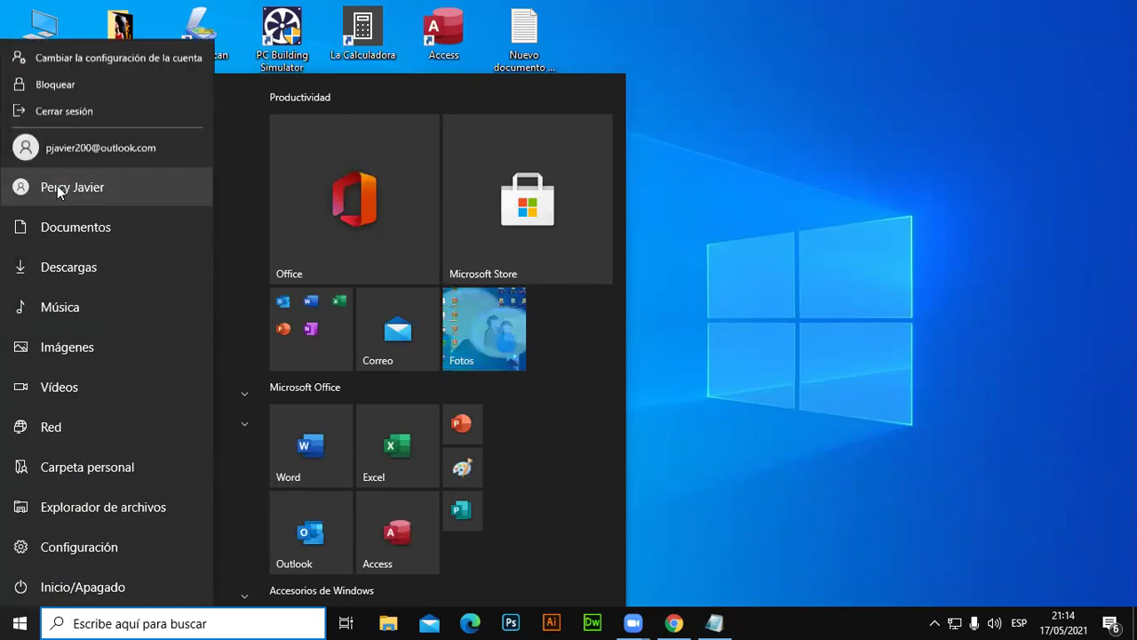
From Cambiar la configuración de la cuenta, go to Cuentas > Opciones de inicio de sesión in Settings.
left_click(135, 53)
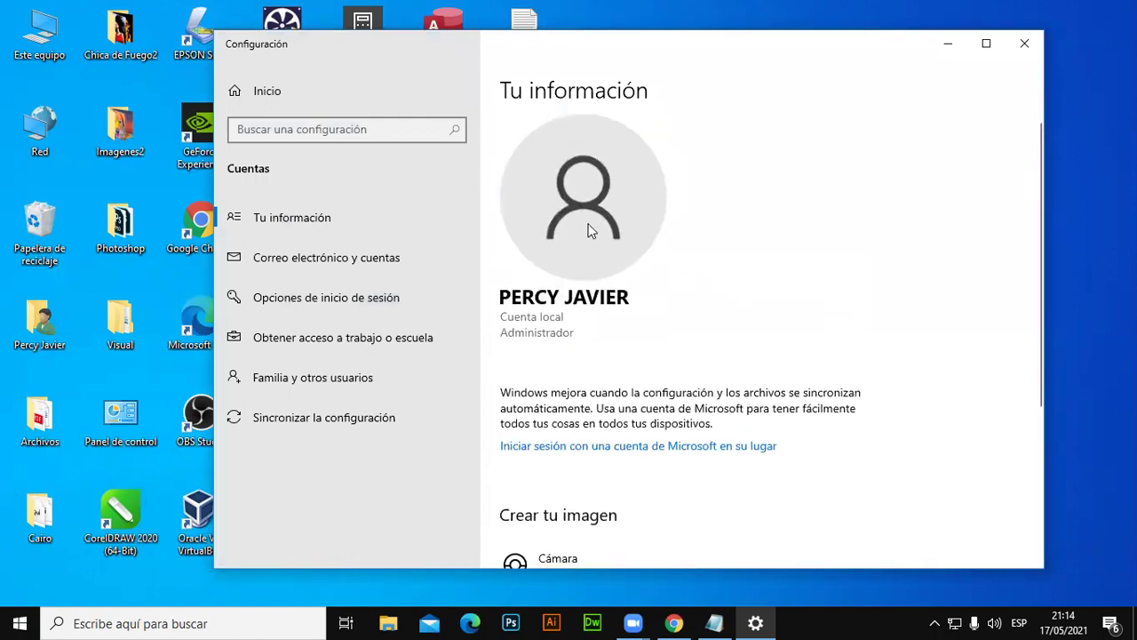
scroll(592, 224, "down", 3)
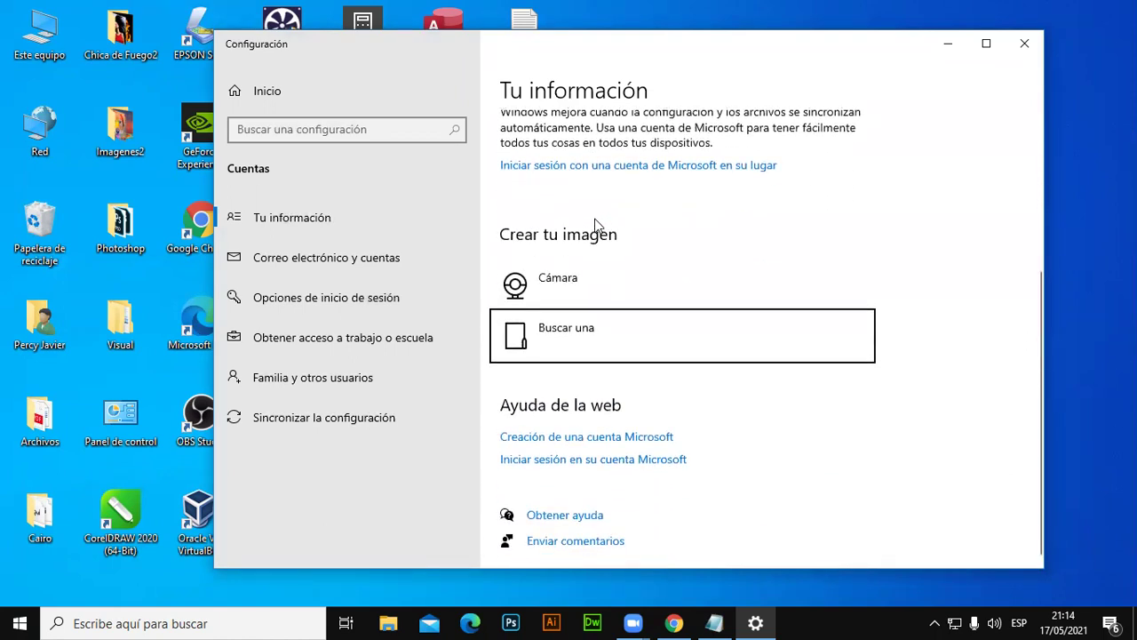
scroll(552, 300, "up", 2)
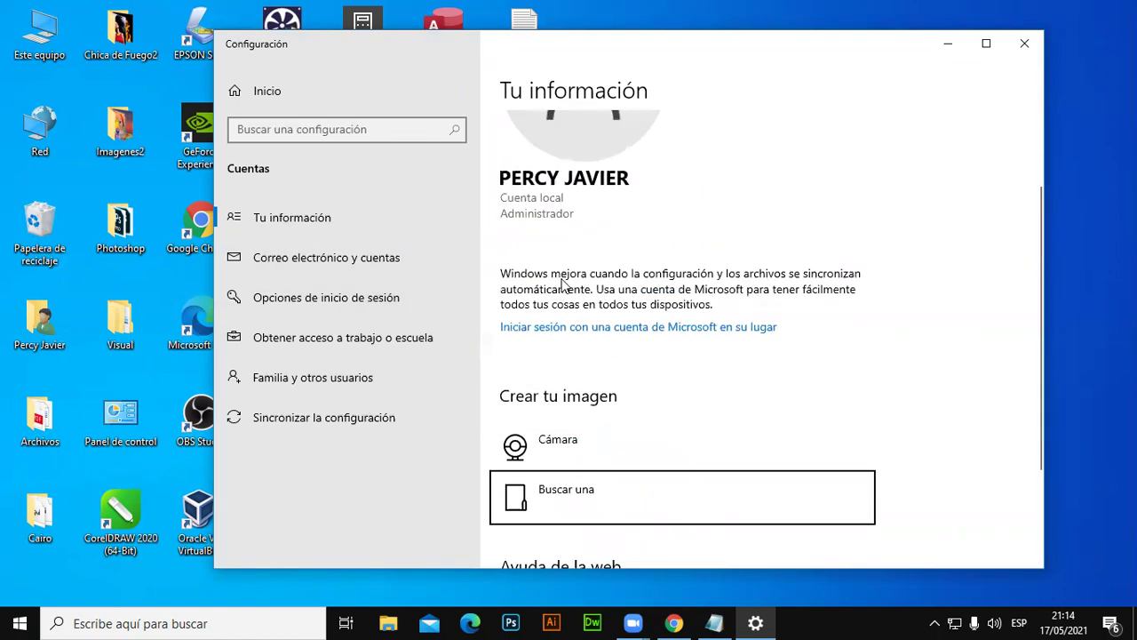
scroll(565, 288, "down", 1)
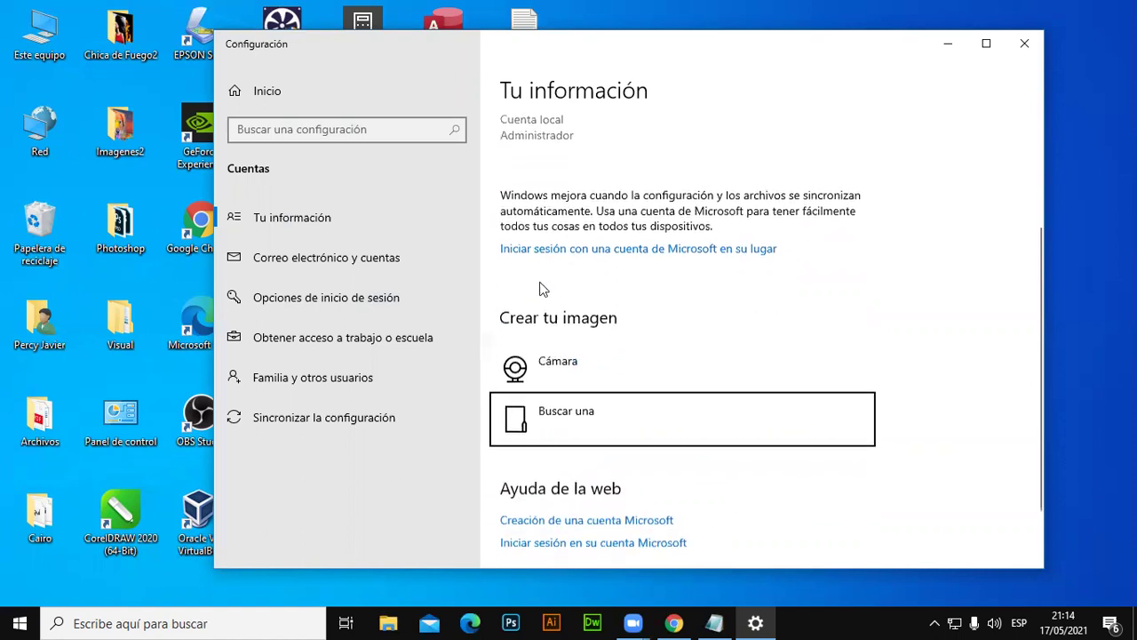
left_click(301, 299)
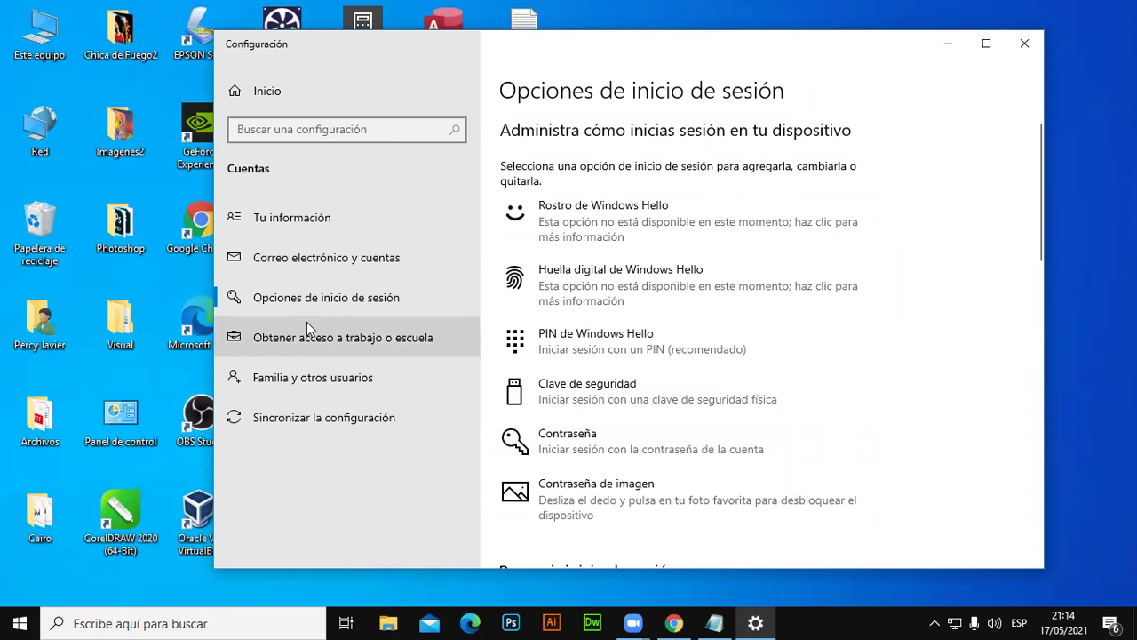
Expand the Contraseña sign-in method and start changing the account password.
left_click(603, 456)
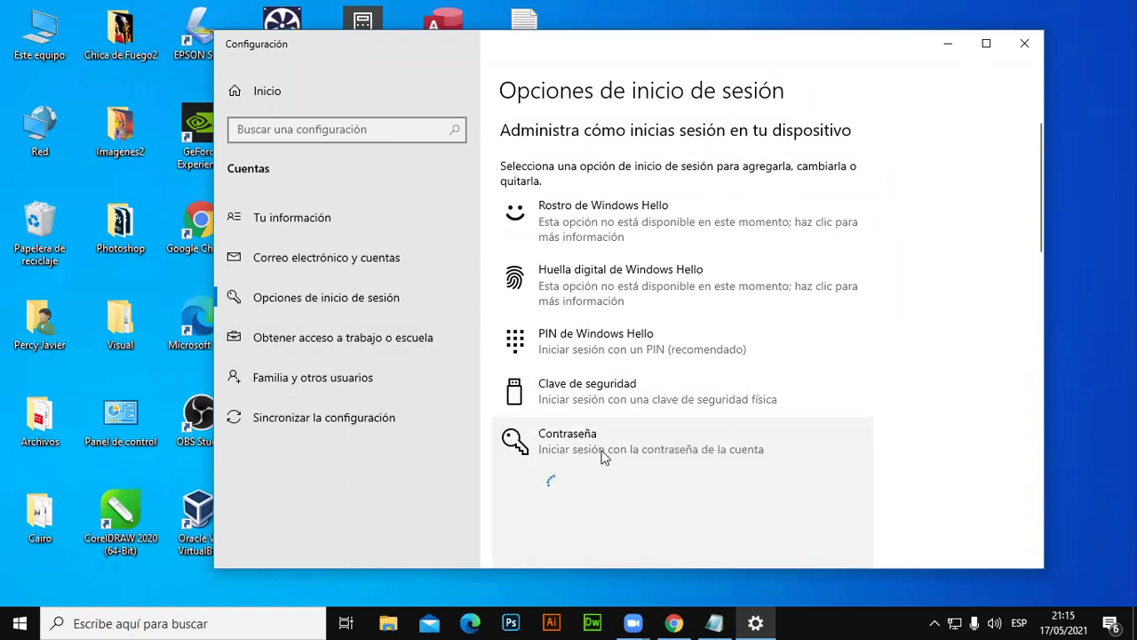
scroll(751, 388, "down", 3)
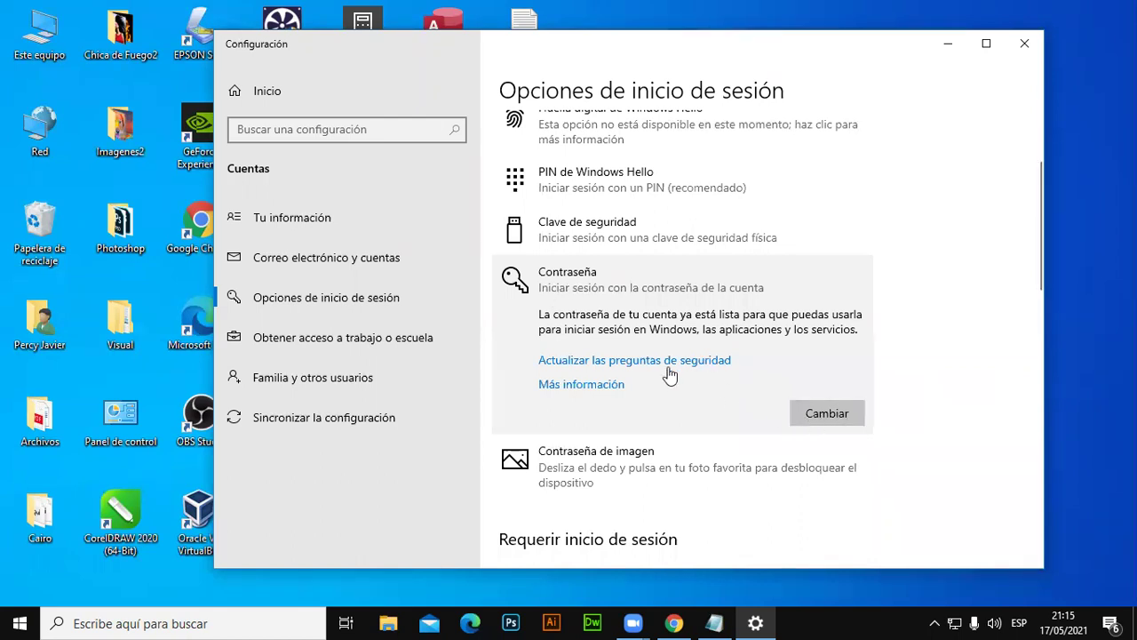
left_click(827, 413)
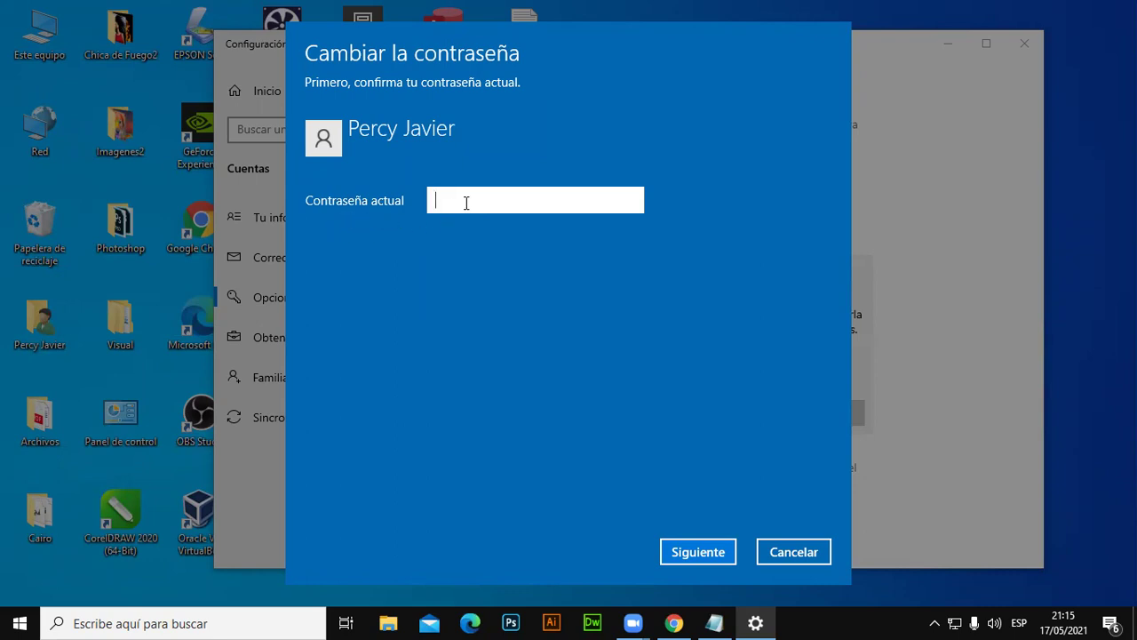
Enter the current account password, retype it, then back out and cancel the password change.
type("**********")
left_click(701, 553)
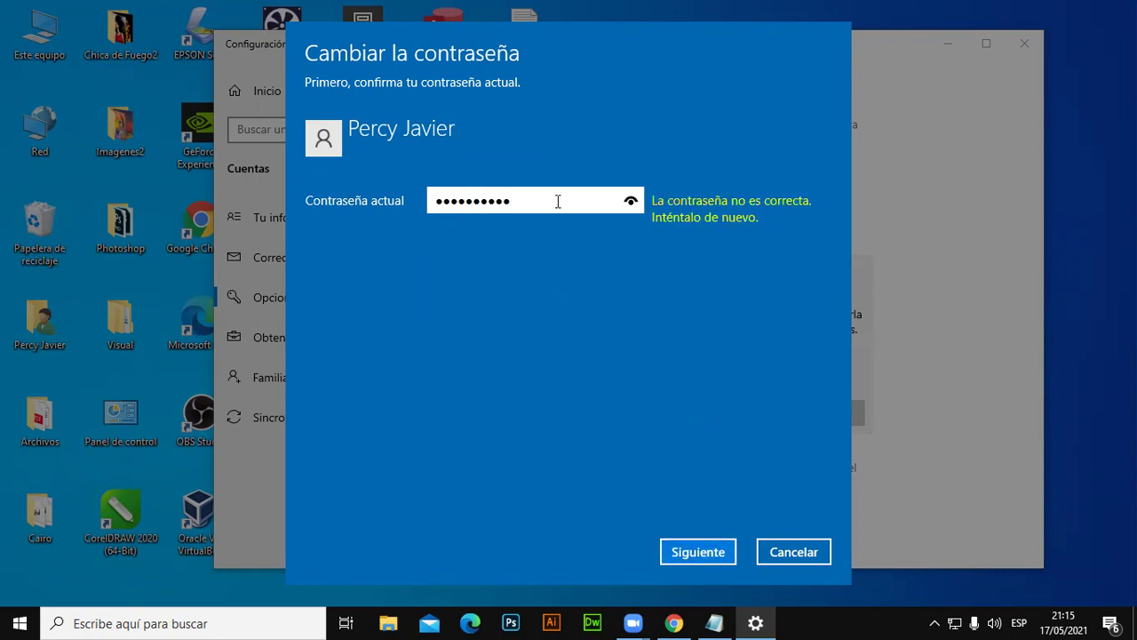
left_click_drag(559, 201, 337, 200)
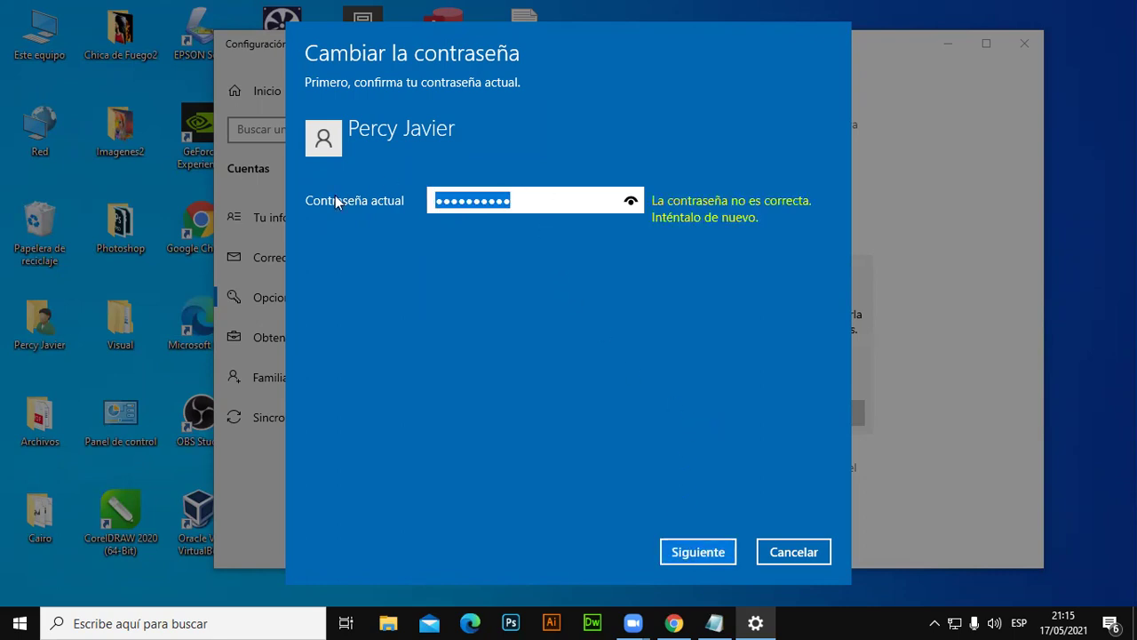
type("**********")
left_click(698, 552)
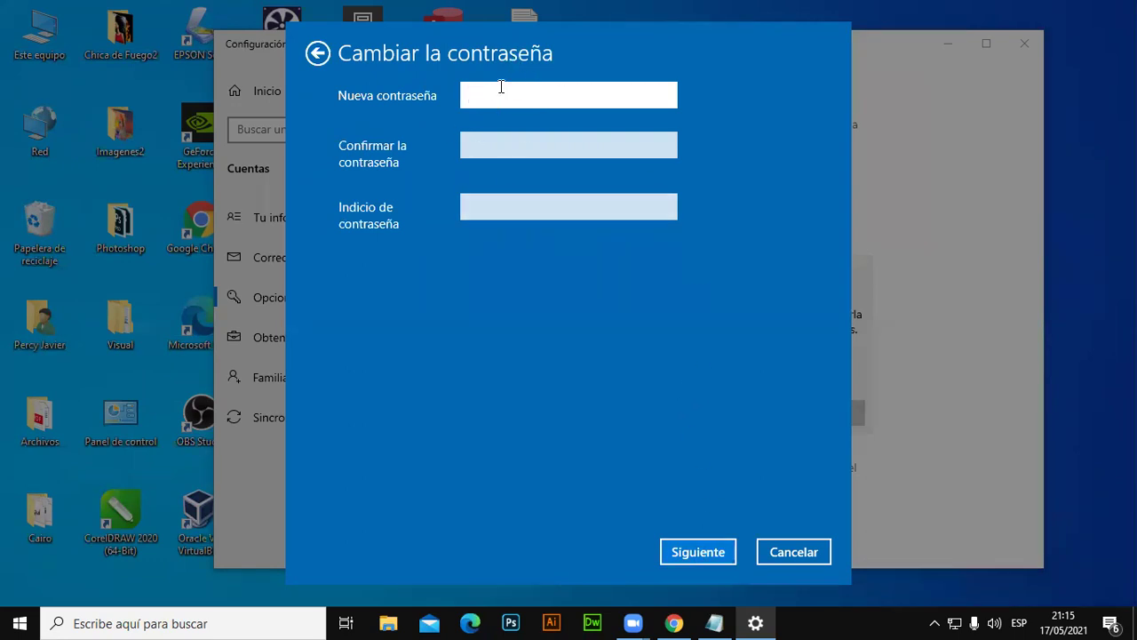
left_click(313, 55)
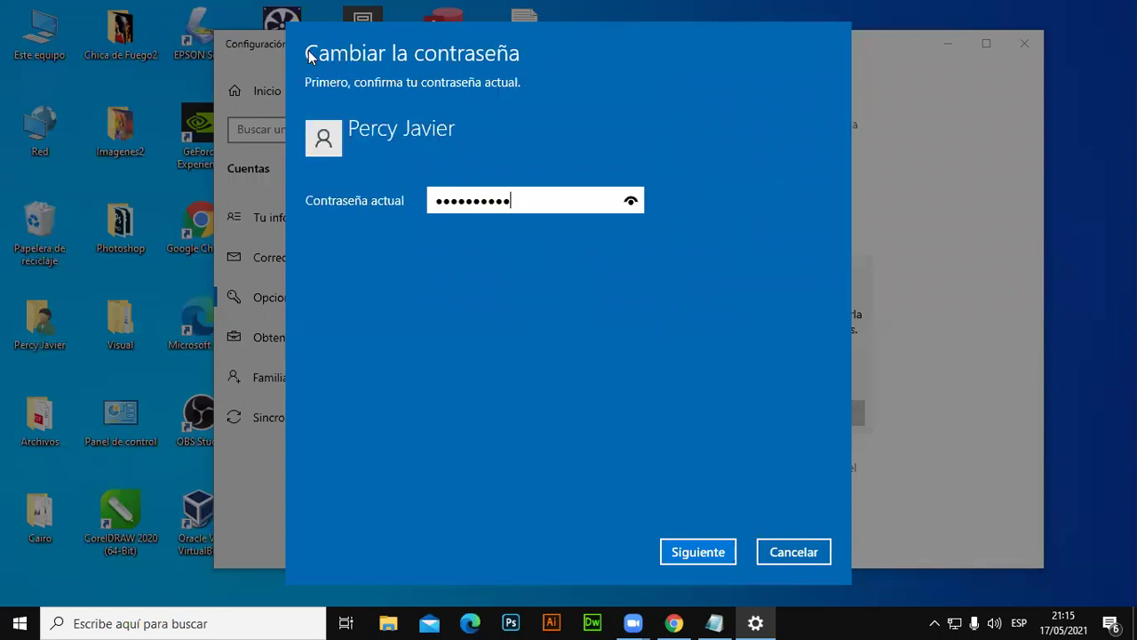
left_click(800, 549)
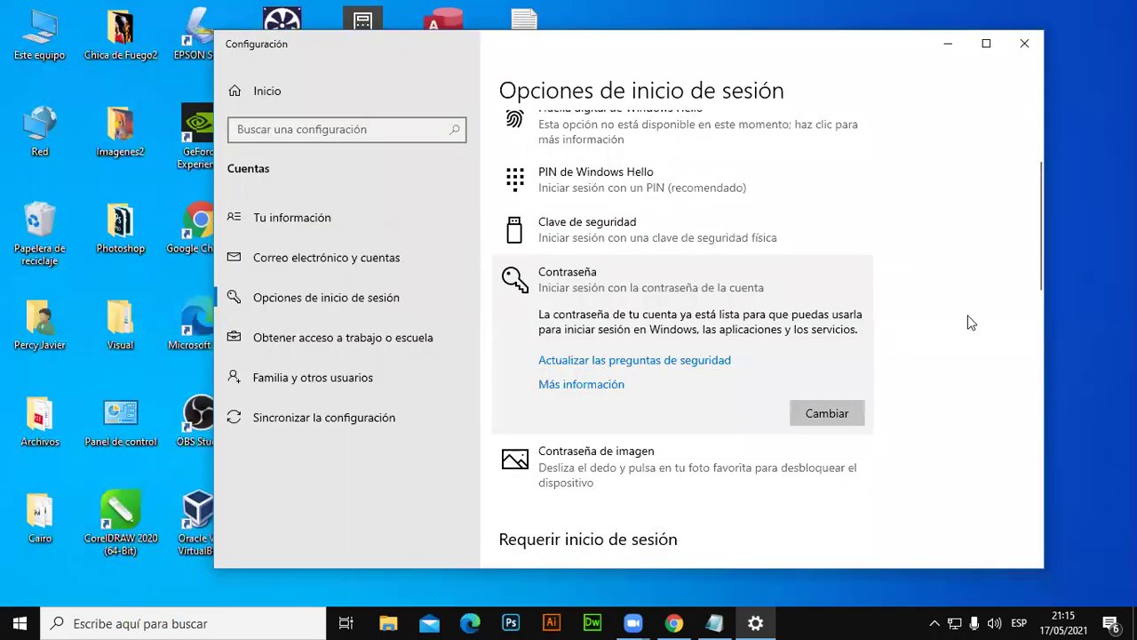
Scroll up and expand the PIN de Windows Hello entry to show its details.
scroll(637, 311, "up", 2)
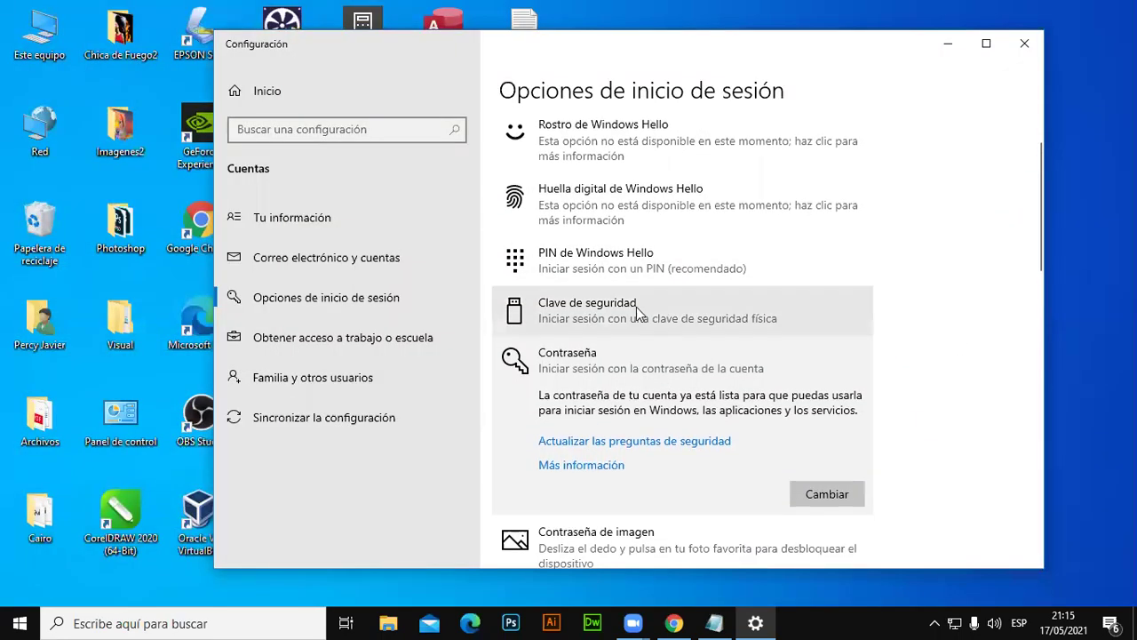
left_click(597, 262)
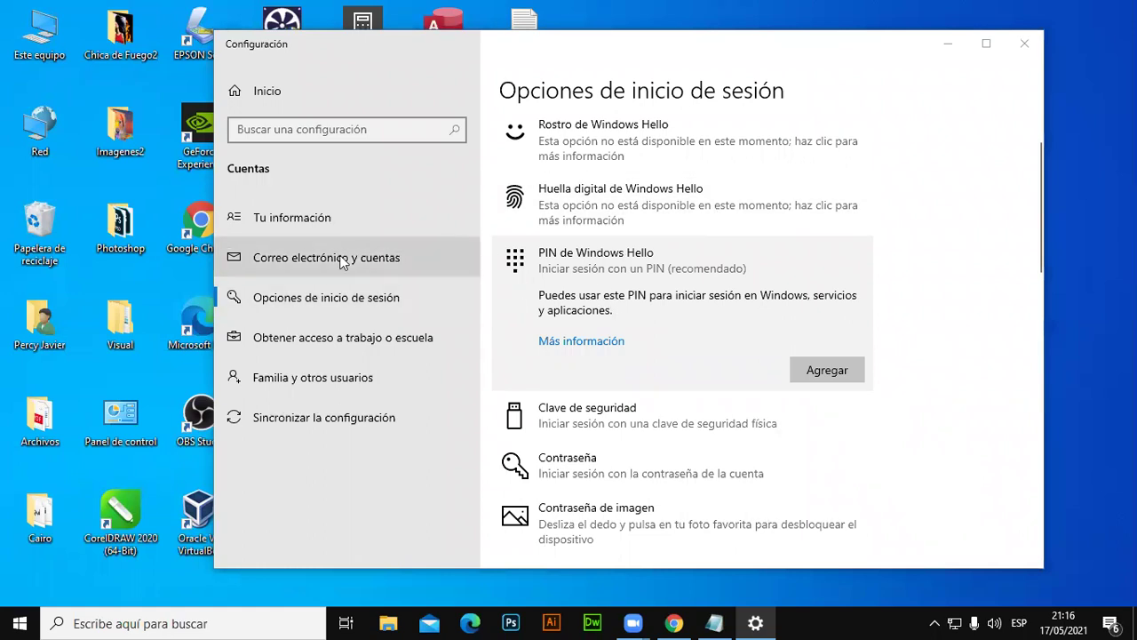
Reopen Opciones de inicio de sesión from the Start menu's account settings, then close Settings.
left_click(1025, 44)
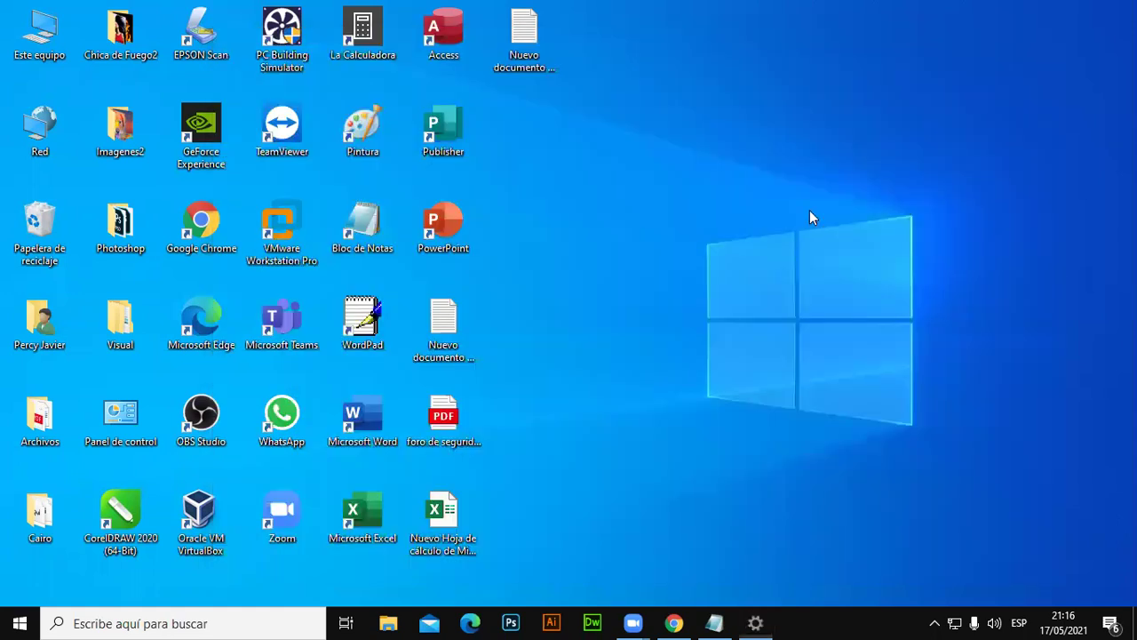
left_click(19, 623)
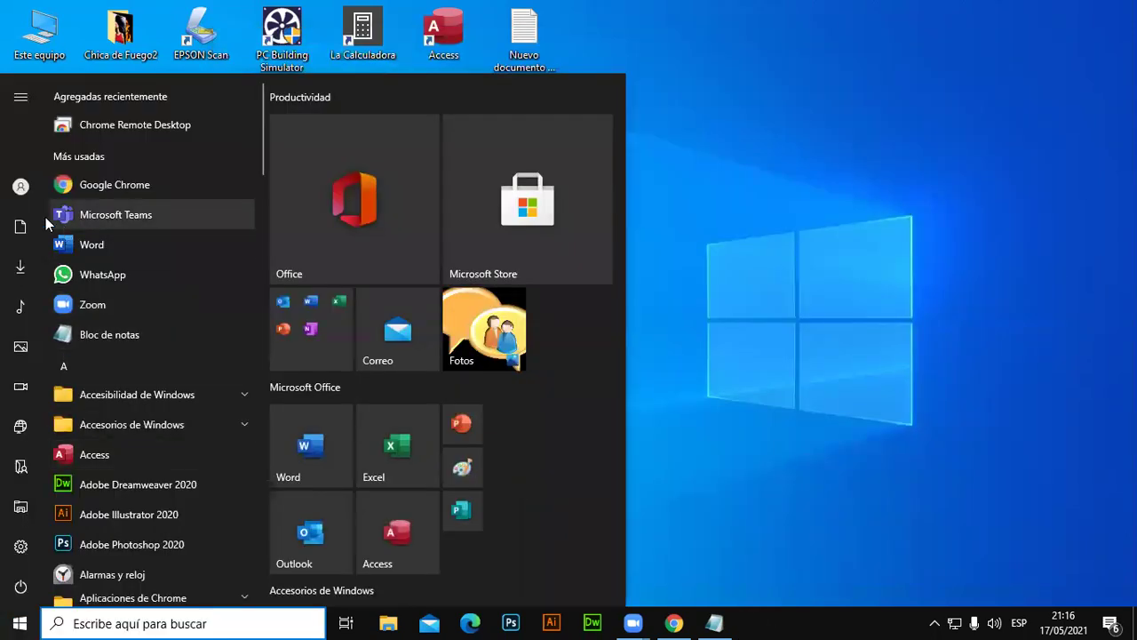
left_click(24, 190)
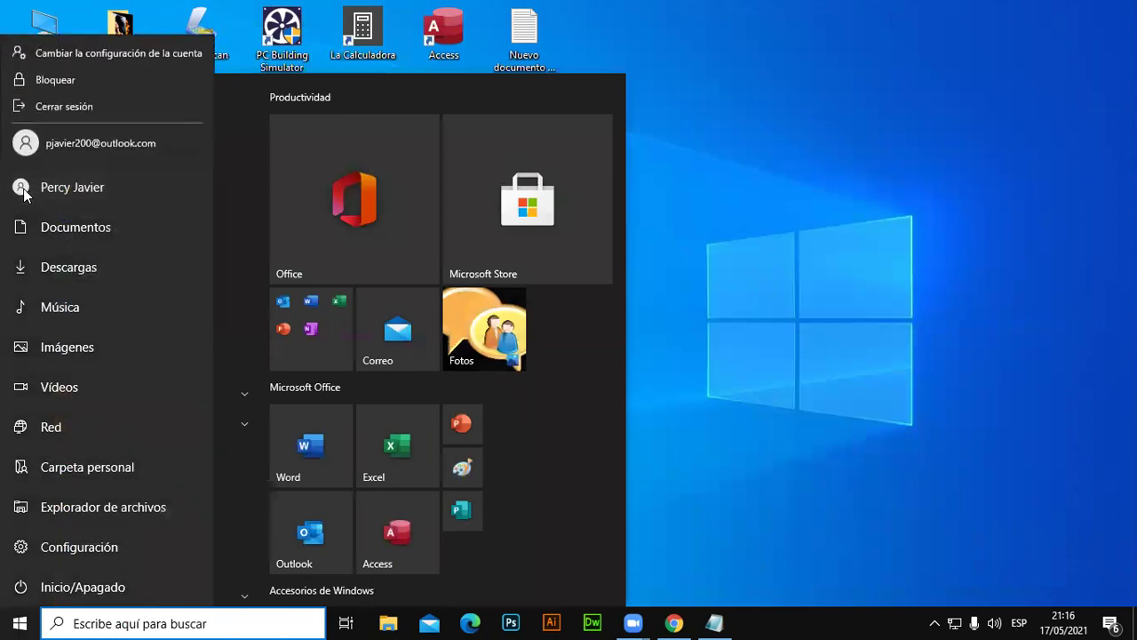
left_click(109, 55)
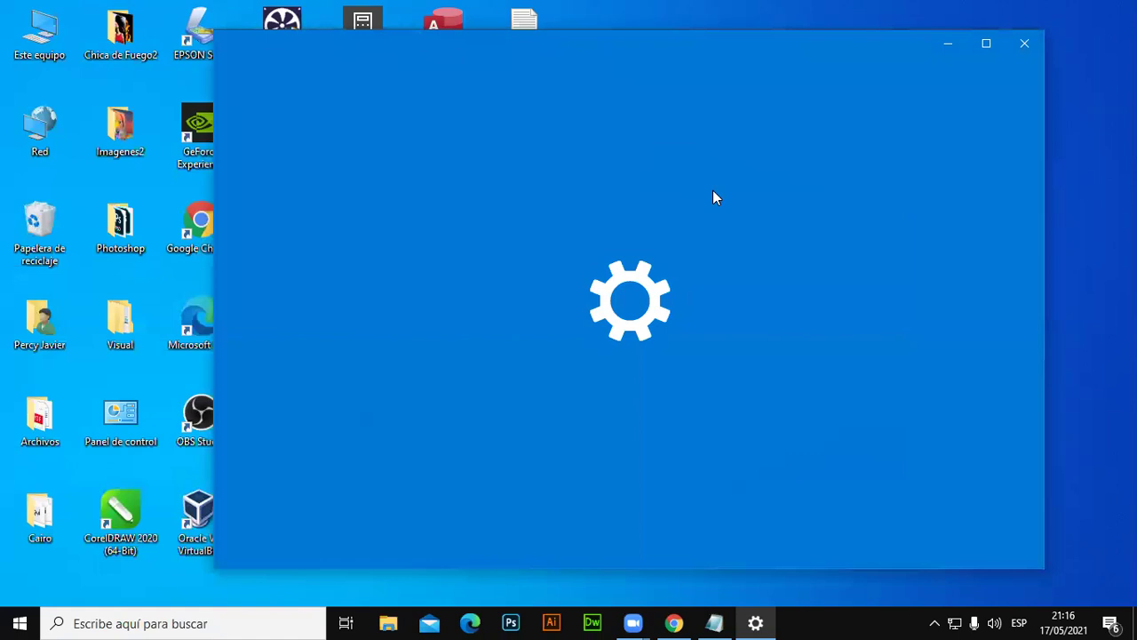
scroll(743, 335, "down", 3)
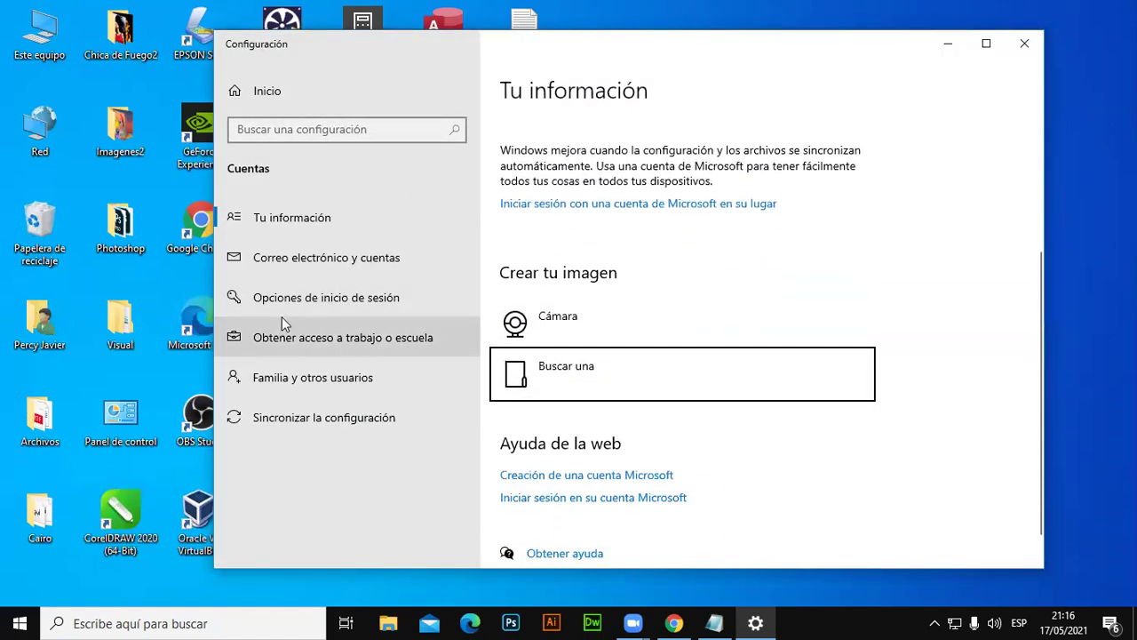
left_click(355, 303)
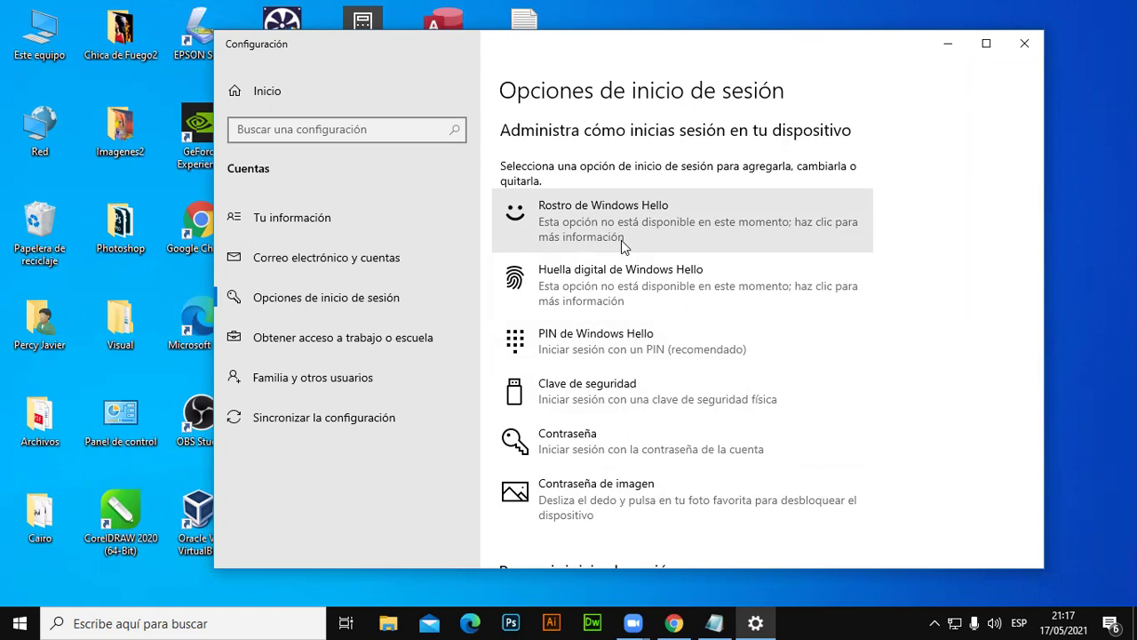
left_click(1021, 44)
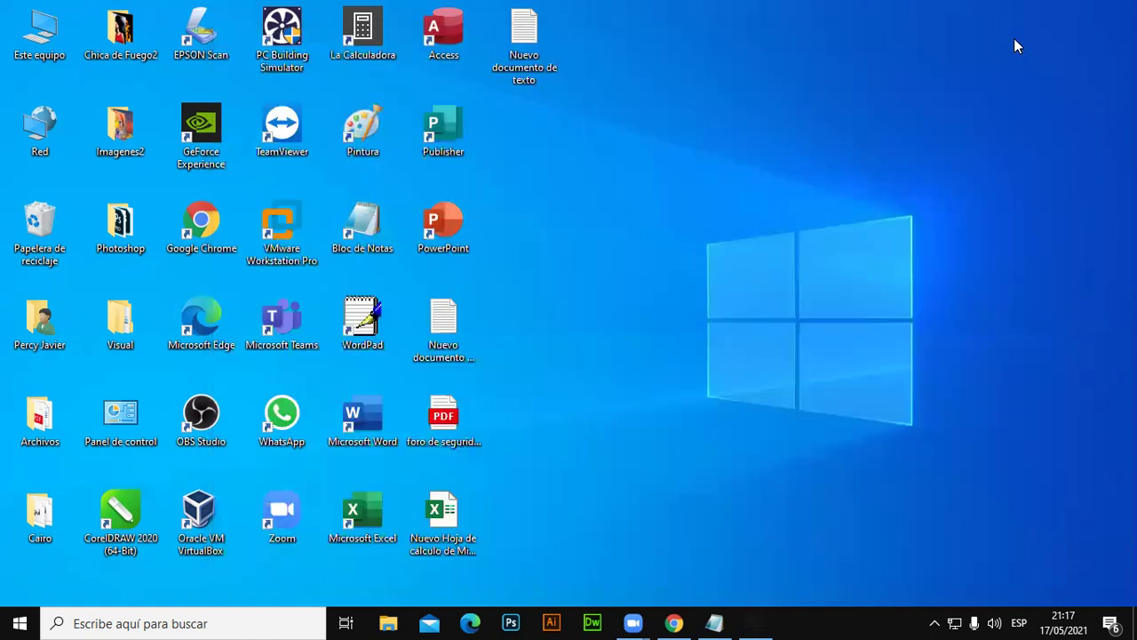
right_click(923, 171)
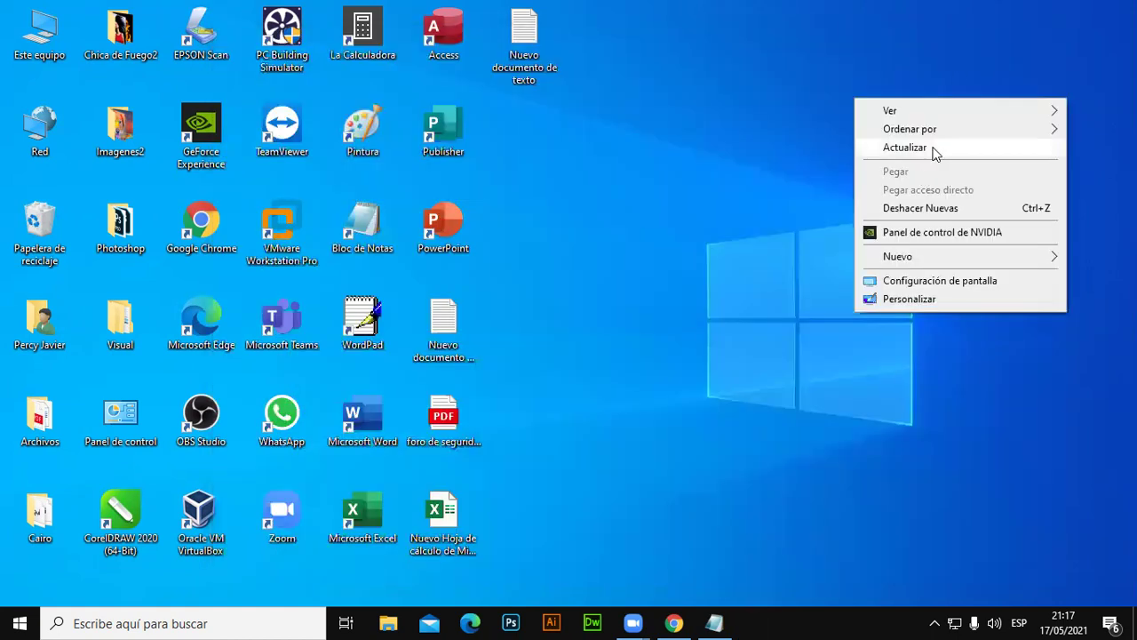
Refresh the desktop with Actualizar and restore the Bloc de notas window from the taskbar.
left_click(929, 149)
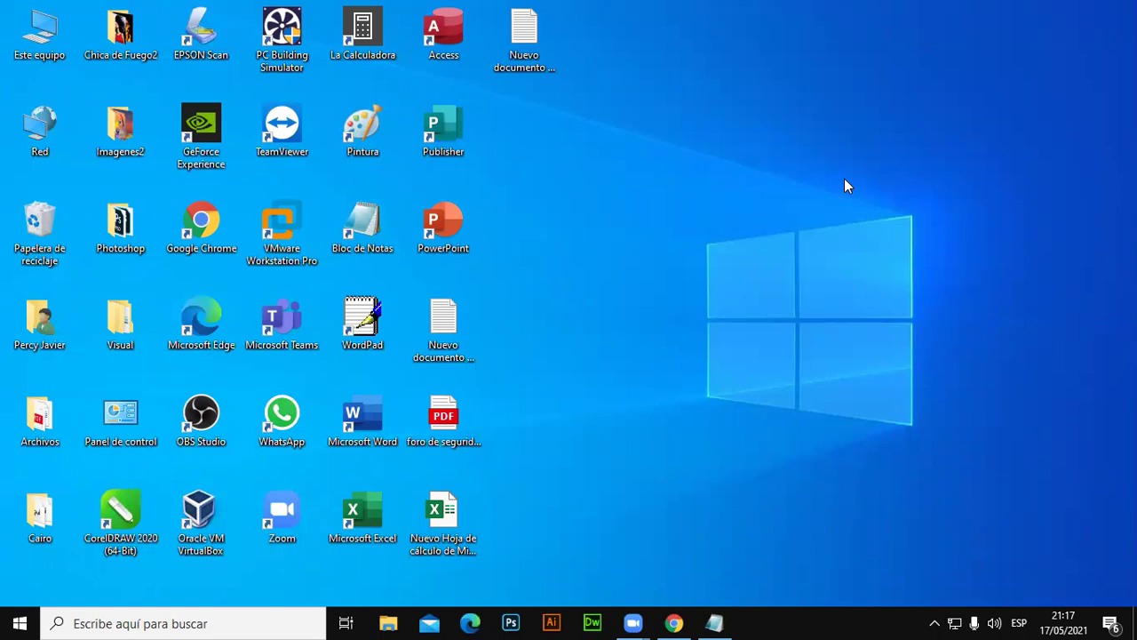
right_click(653, 360)
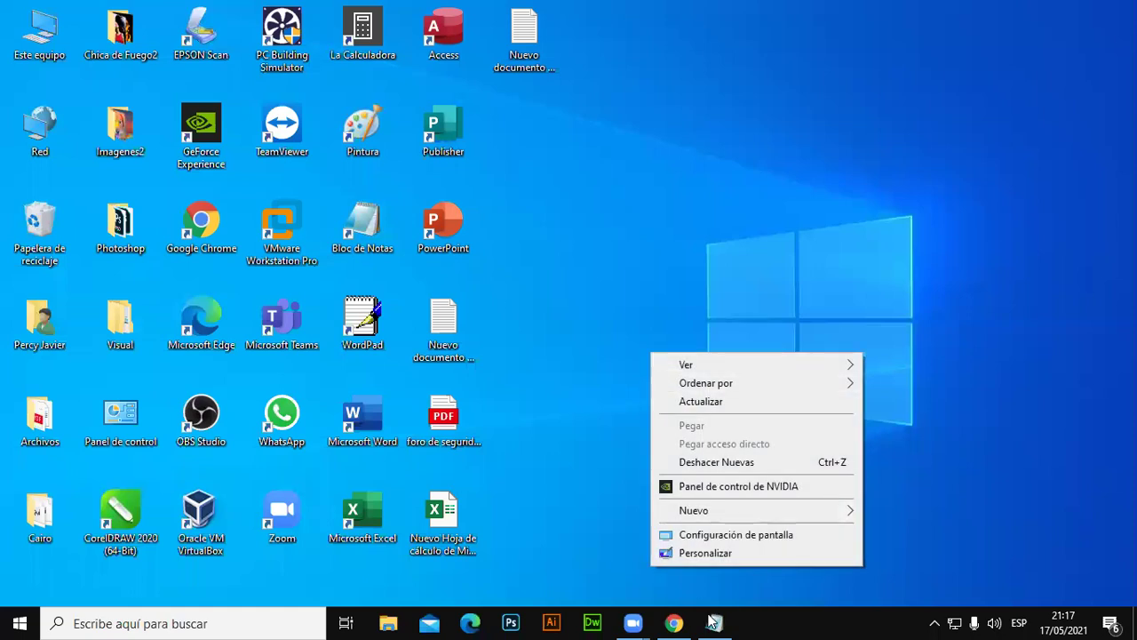
left_click(714, 622)
scroll(617, 406, "down", 4)
Below the notes, add the heading LAS CARPETAS, a dash underline, and 'Las carpetas son ventanas para guardar los archivos de forma ordenada.'.
left_click(332, 297)
type("}")
key("Return")
key("Return")
key("BackSpace")
key("BackSpace")
key("BackSpace")
key("Return")
key("Return")
key("Return")
key("Return")
key("Return")
key("Return")
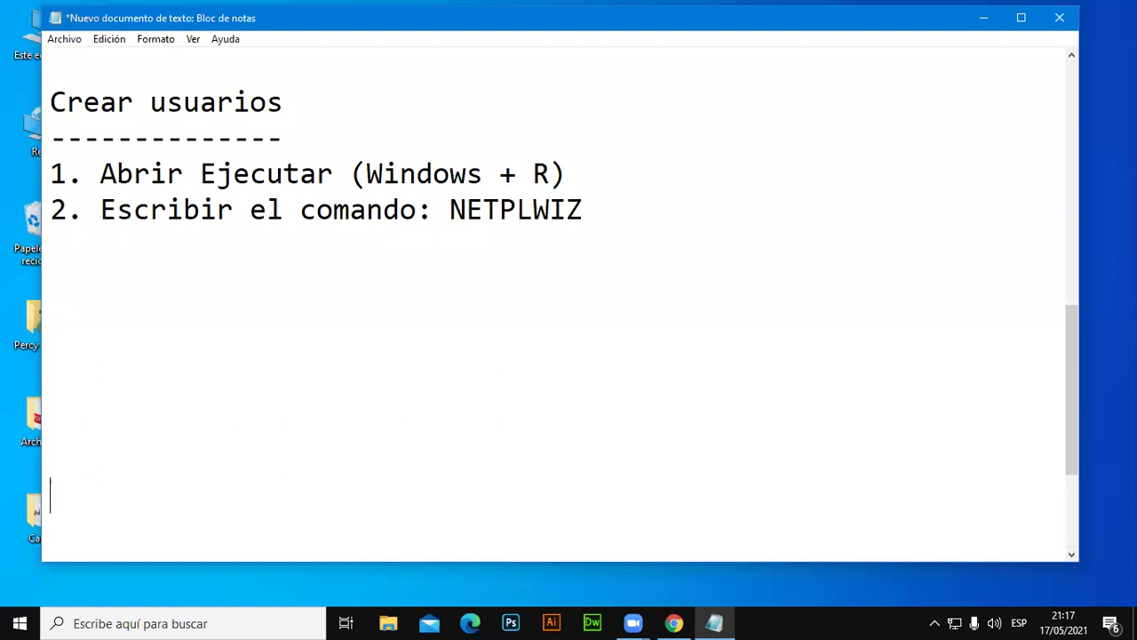
key("Return")
key("Return")
key("Return")
key("Return")
key("Return")
key("Return")
key("Return")
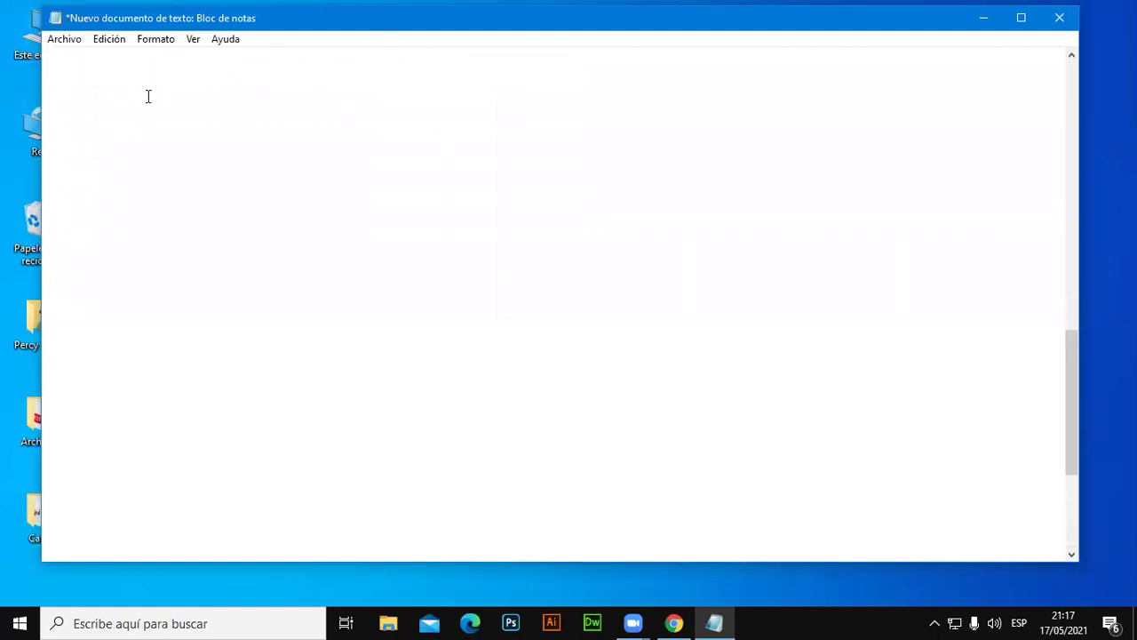
type("LAS CARPETAS")
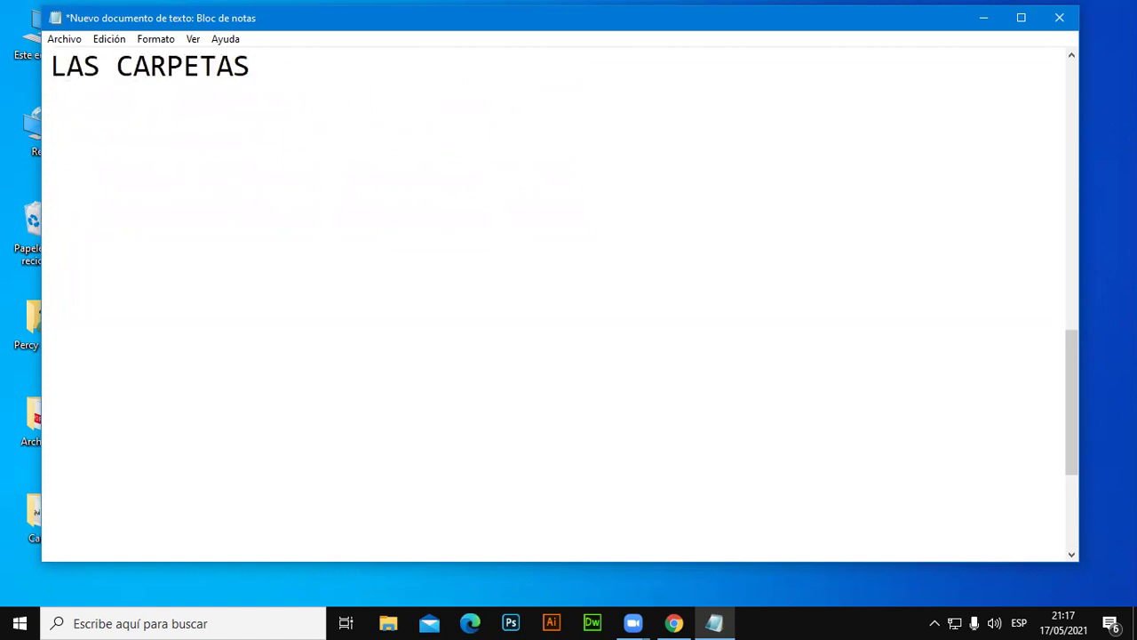
key("Return")
type("------------")
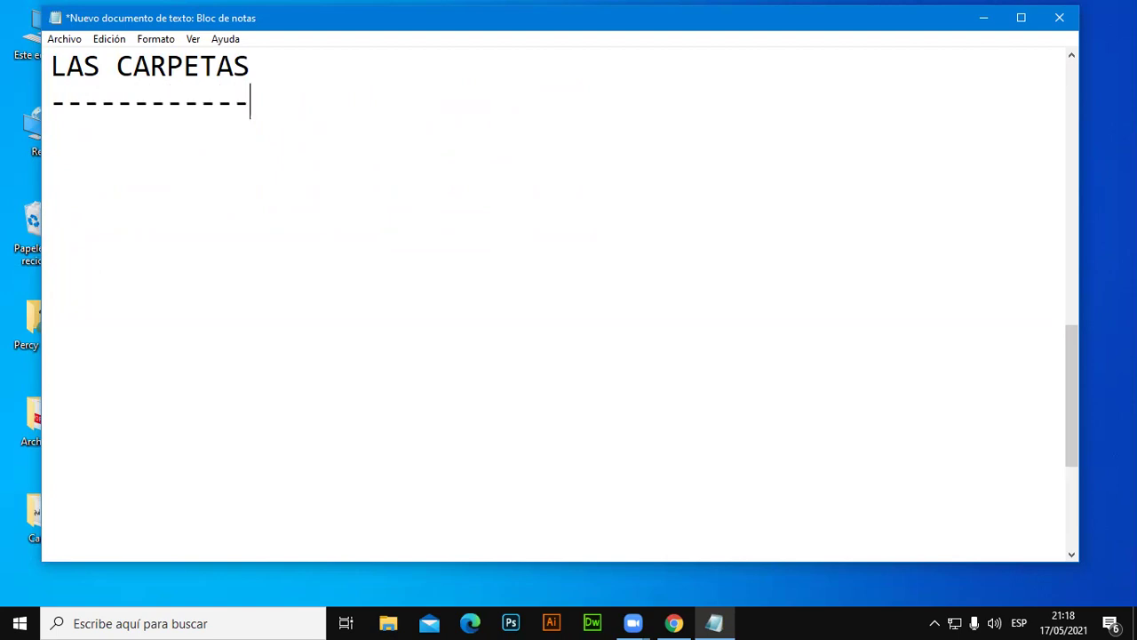
key("Return")
type("Las carp")
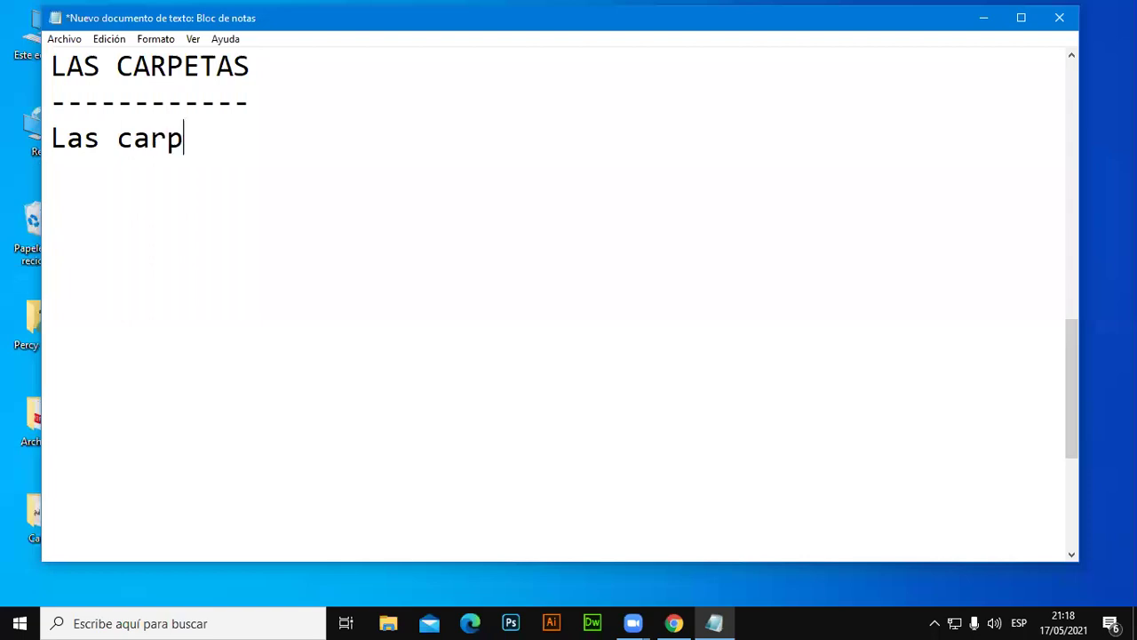
type("etas son ")
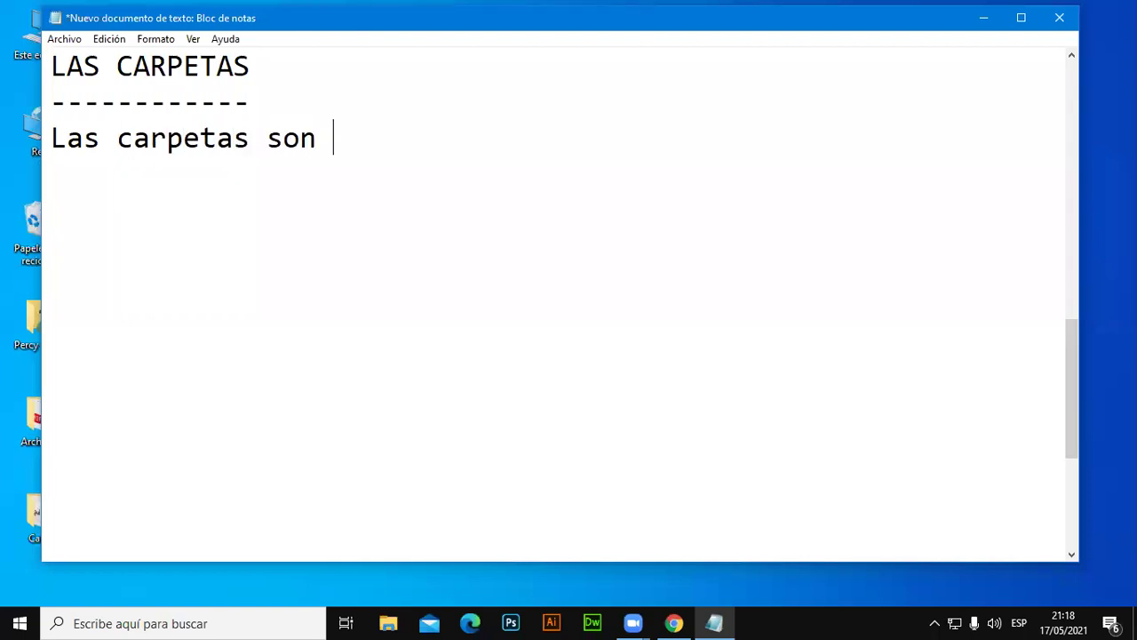
type("ventanas para ")
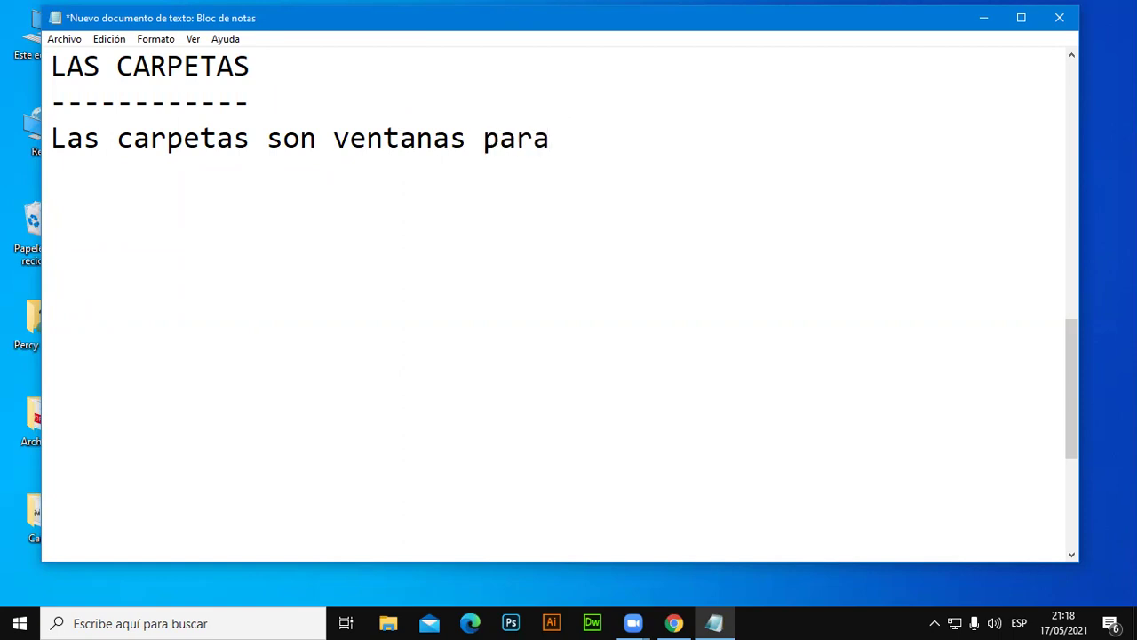
type("guardar los archivos de forma ")
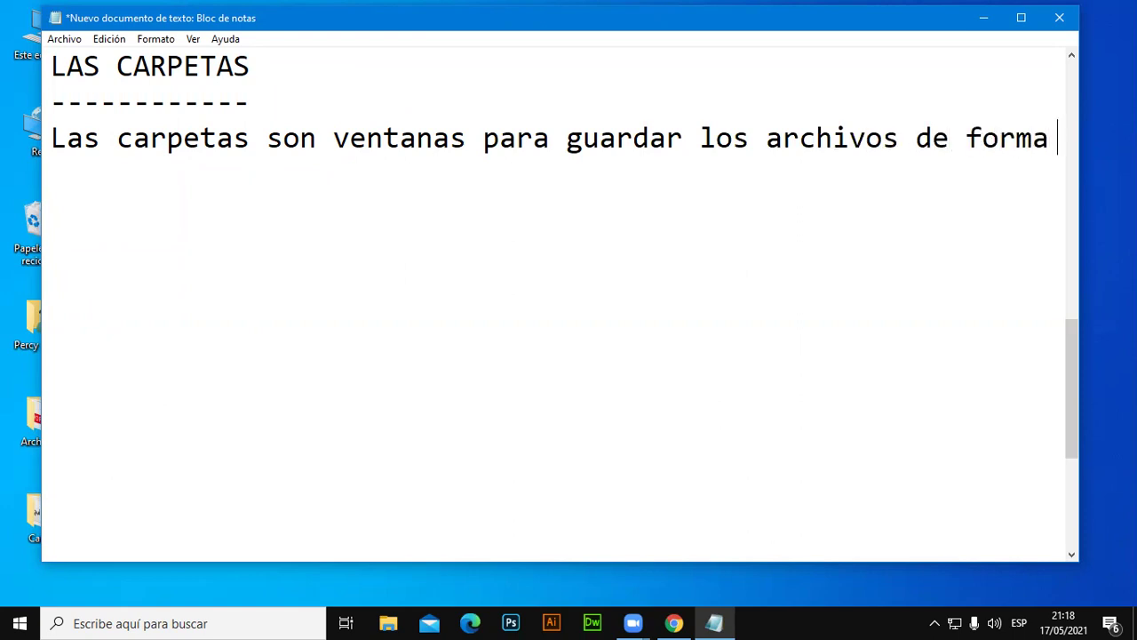
type("ordenada.")
key("Return")
key("Return")
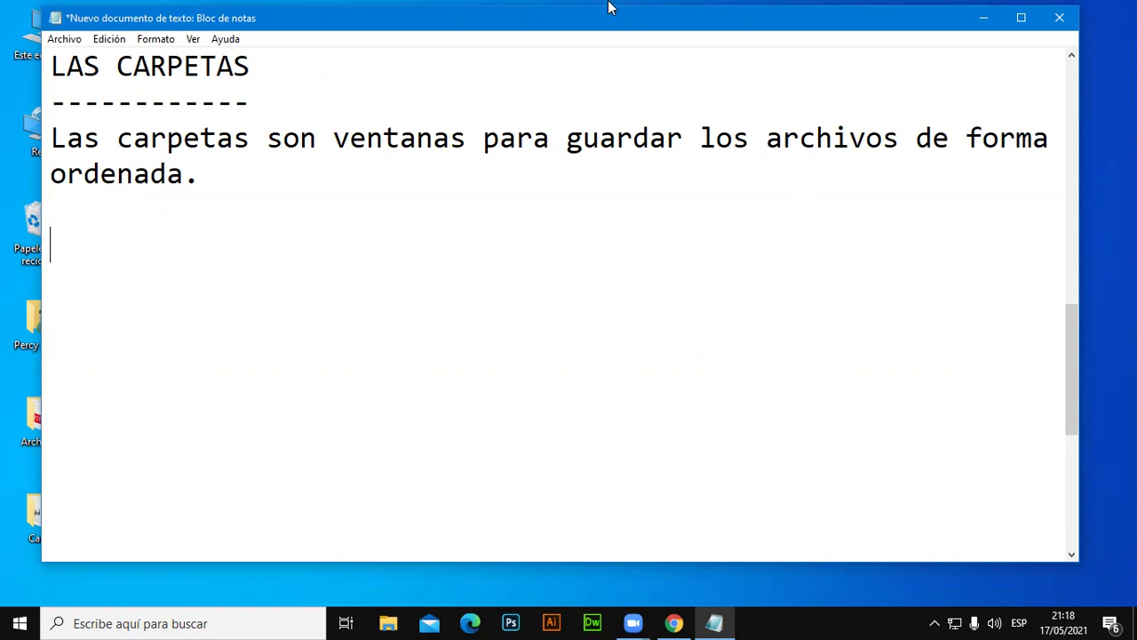
left_click(983, 18)
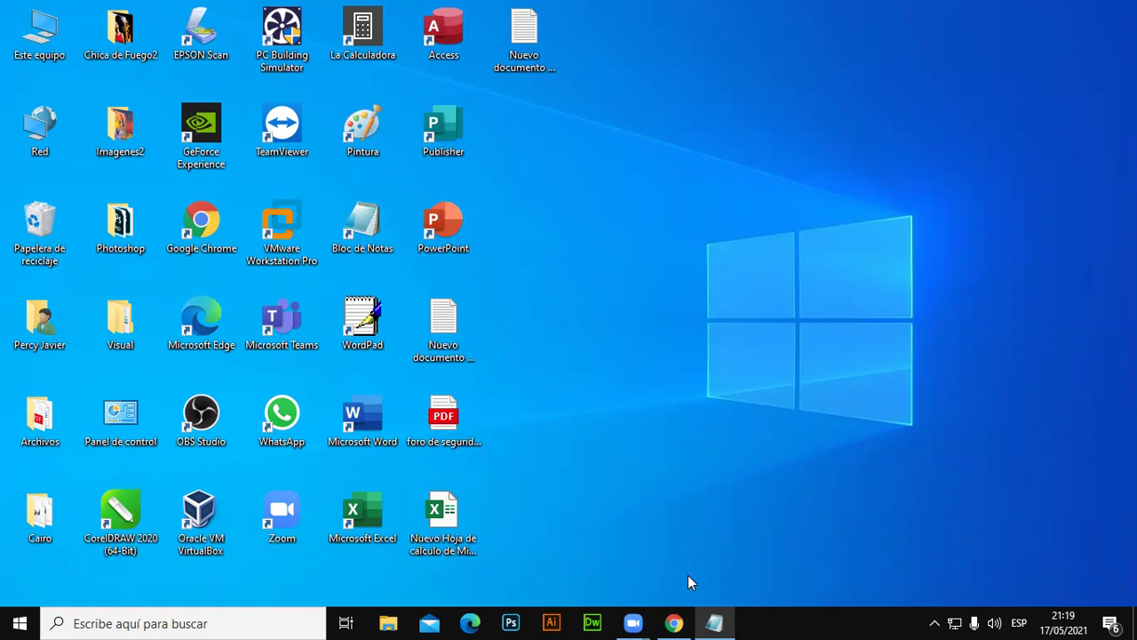
left_click(714, 623)
left_click(265, 272)
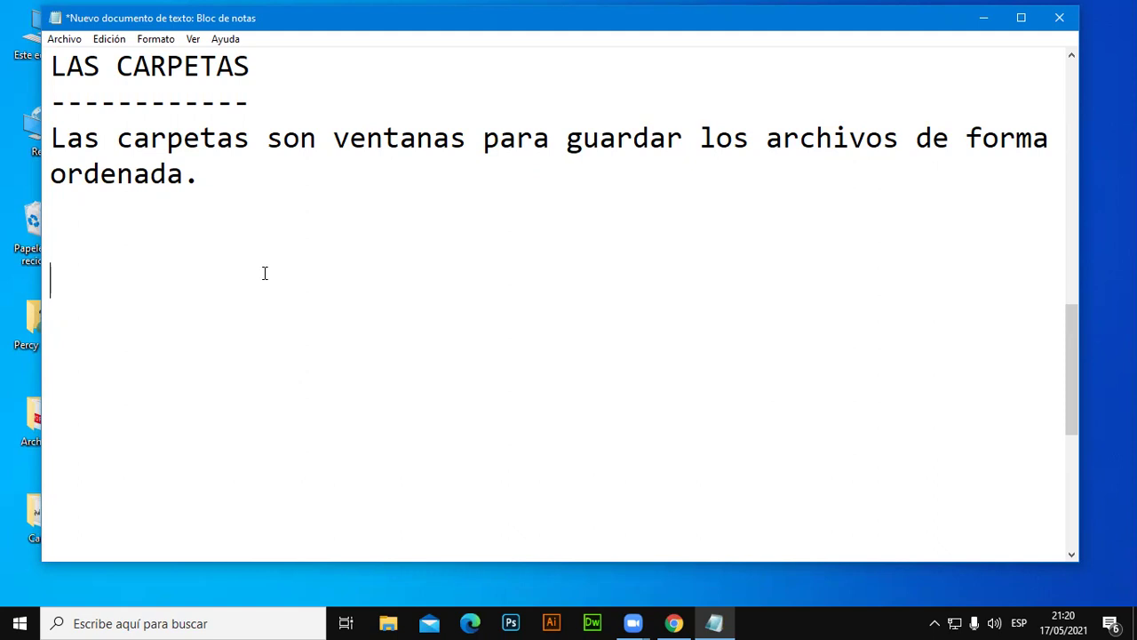
Add the subheading 'Crear carpetas en el Escritorio' underlined with dashes.
left_click(247, 257)
type("1.")
key("BackSpace")
key("BackSpace")
key("BackSpace")
type("Crear cre")
key("BackSpace")
key("BackSpace")
key("BackSpace")
type("car")
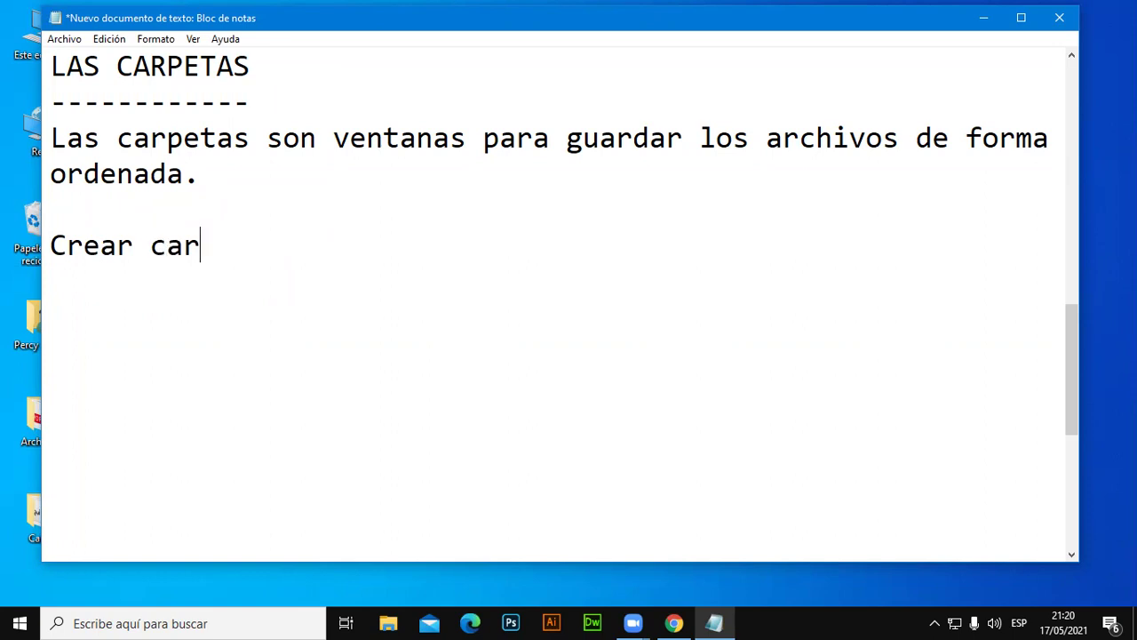
type("petas en e")
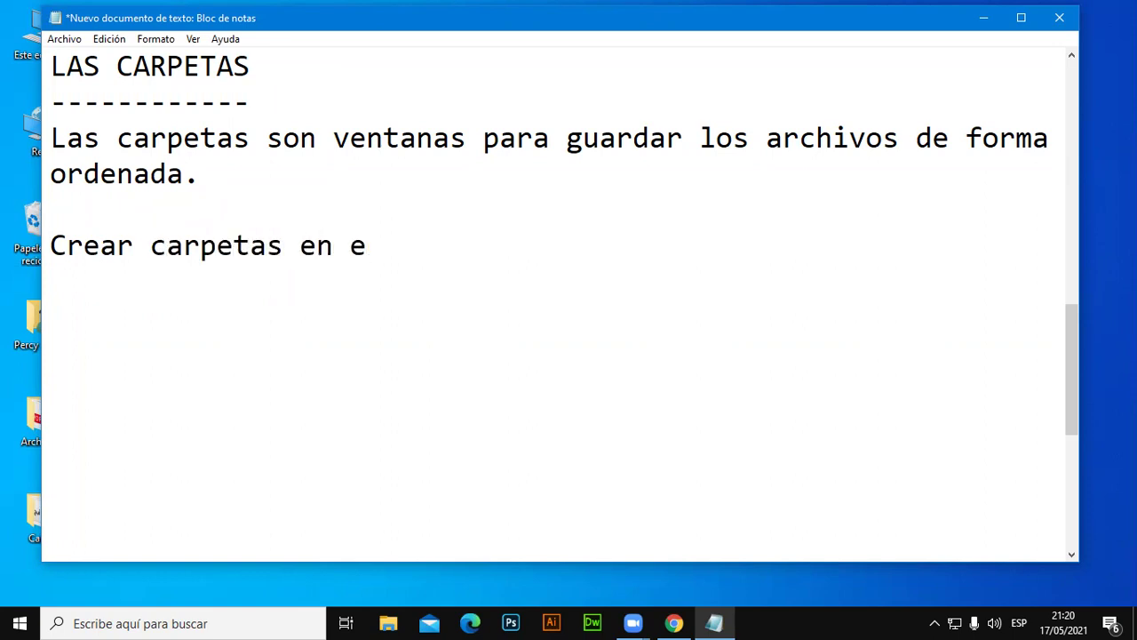
type("l Escritorio")
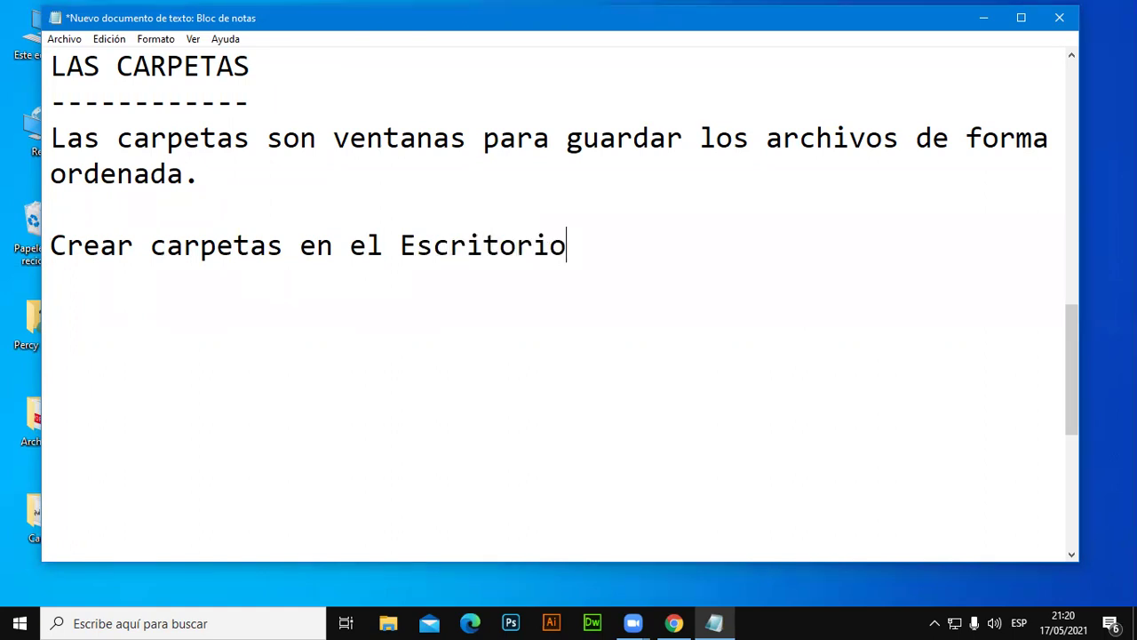
key("Return")
type("-------------------------------")
List the steps '1. Clic derecho sobre el escritorio', '2. Clic en: Nuevo' and '3. Clic en: Carpeta'.
key("Return")
type("1. Cl")
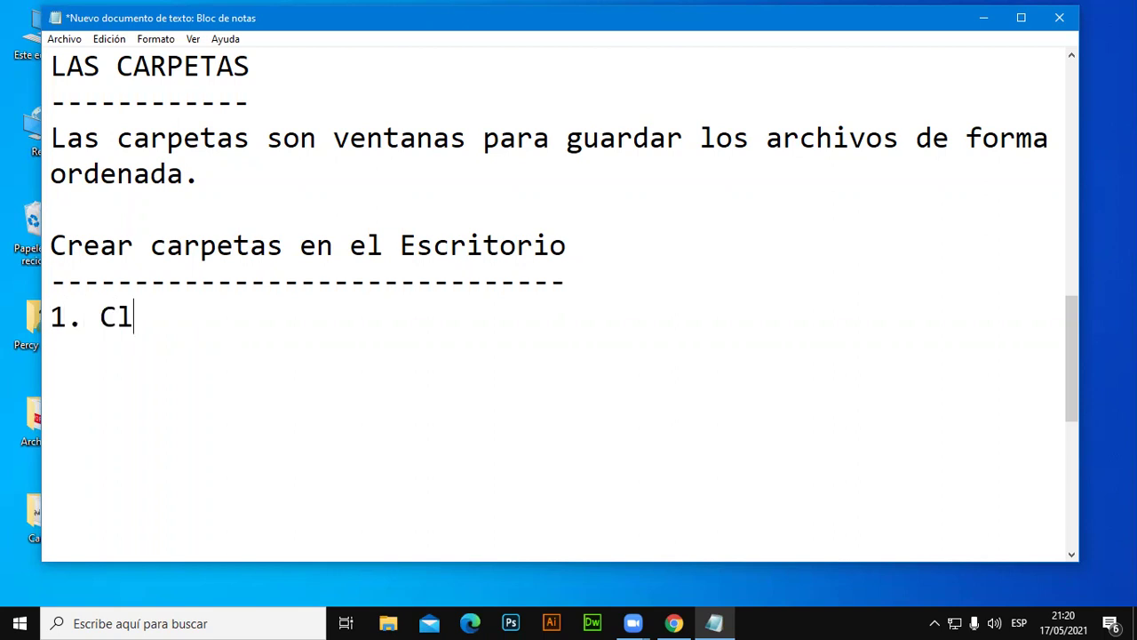
type("ic dere")
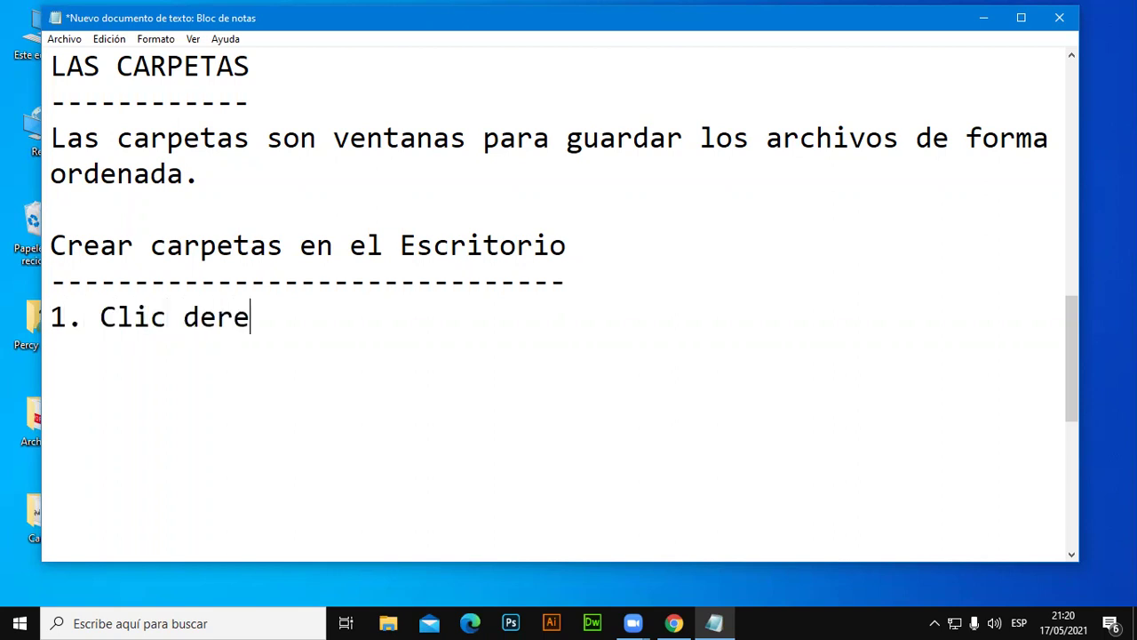
type("cho sob")
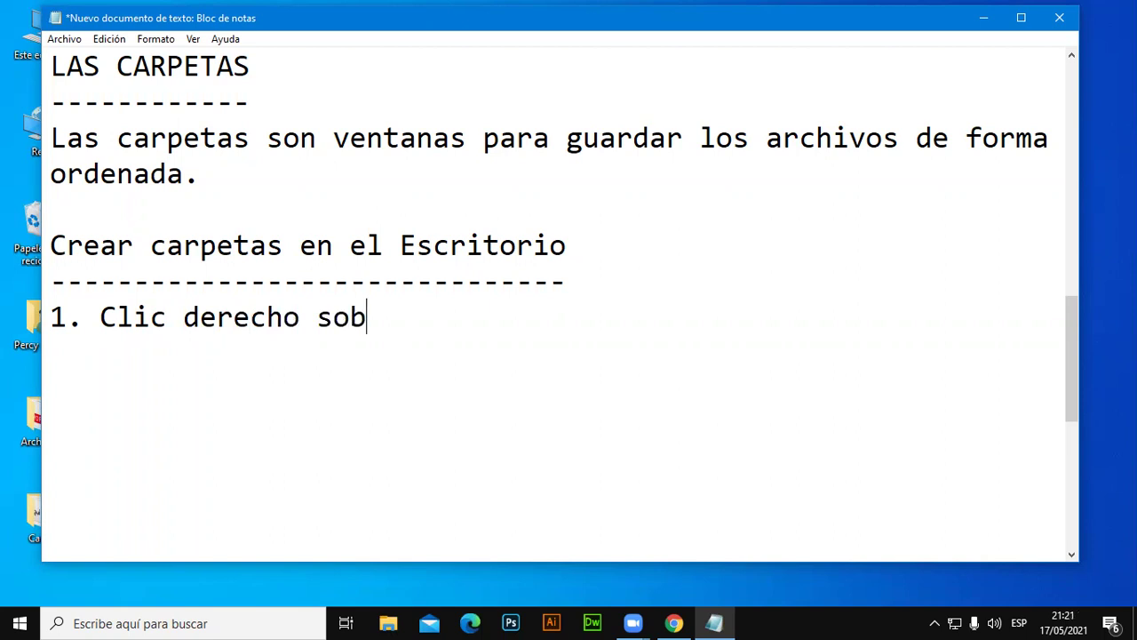
type("re el escritorio")
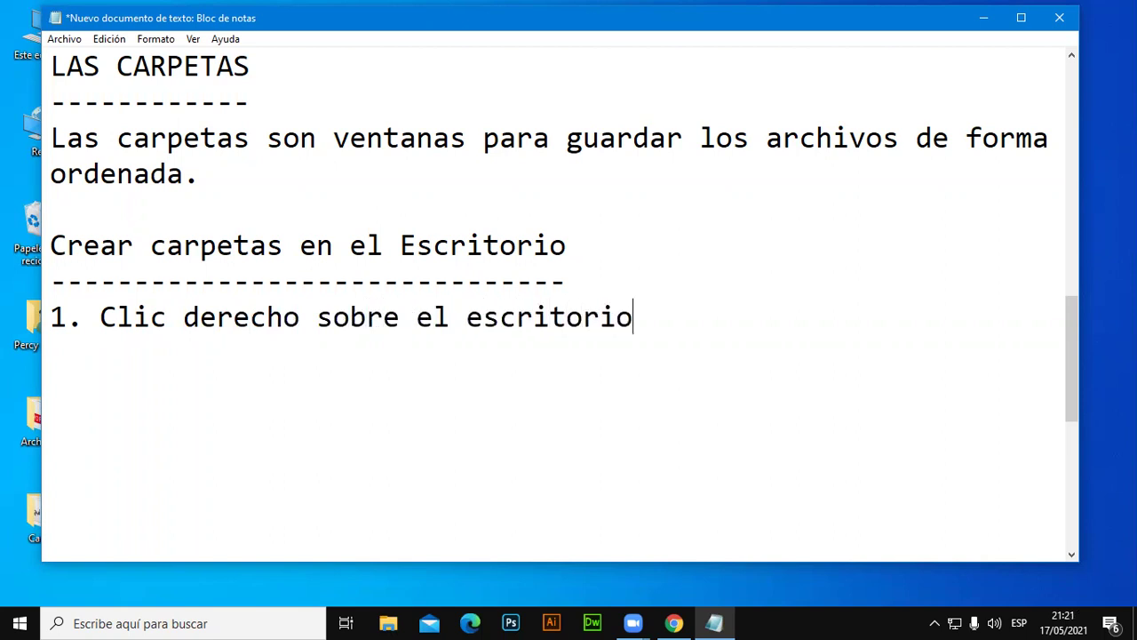
key("Return")
type("2. ")
type("Clic en")
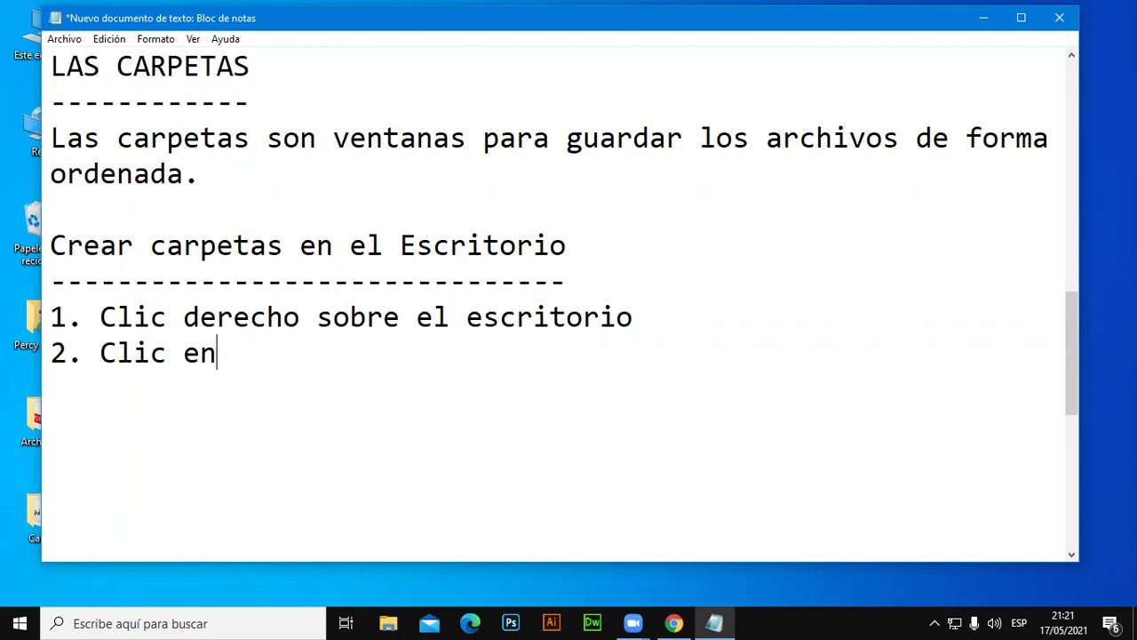
type(":")
key("BackSpace")
key("BackSpace")
key("BackSpace")
key("BackSpace")
key("BackSpace")
key("BackSpace")
key("BackSpace")
key("BackSpace")
key("BackSpace")
type("Nuevo")
key("Return")
type("3. Clic en")
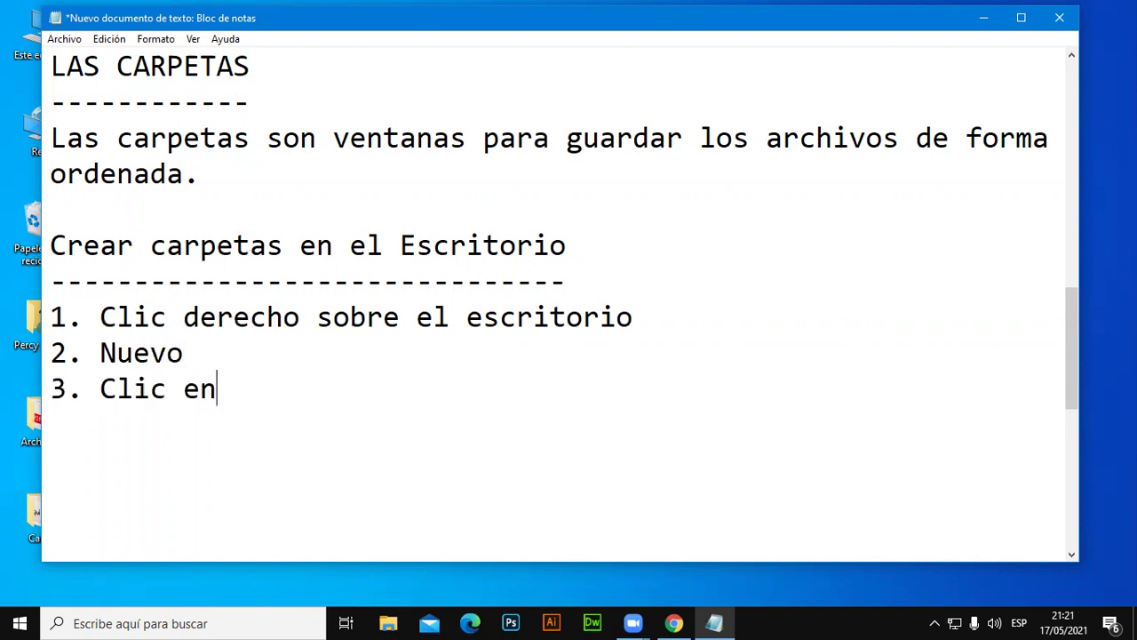
type(" Carpeta")
key("Left")
key("Left")
key("Left")
key("Left")
key("Left")
key("Left")
key("Left")
key("Left")
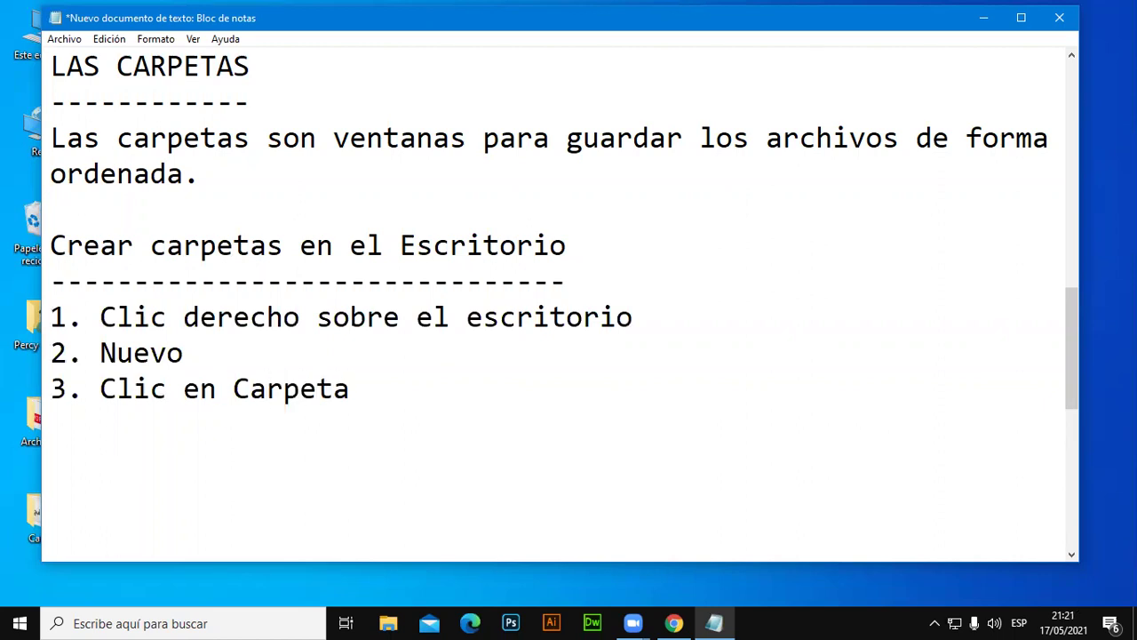
type(":")
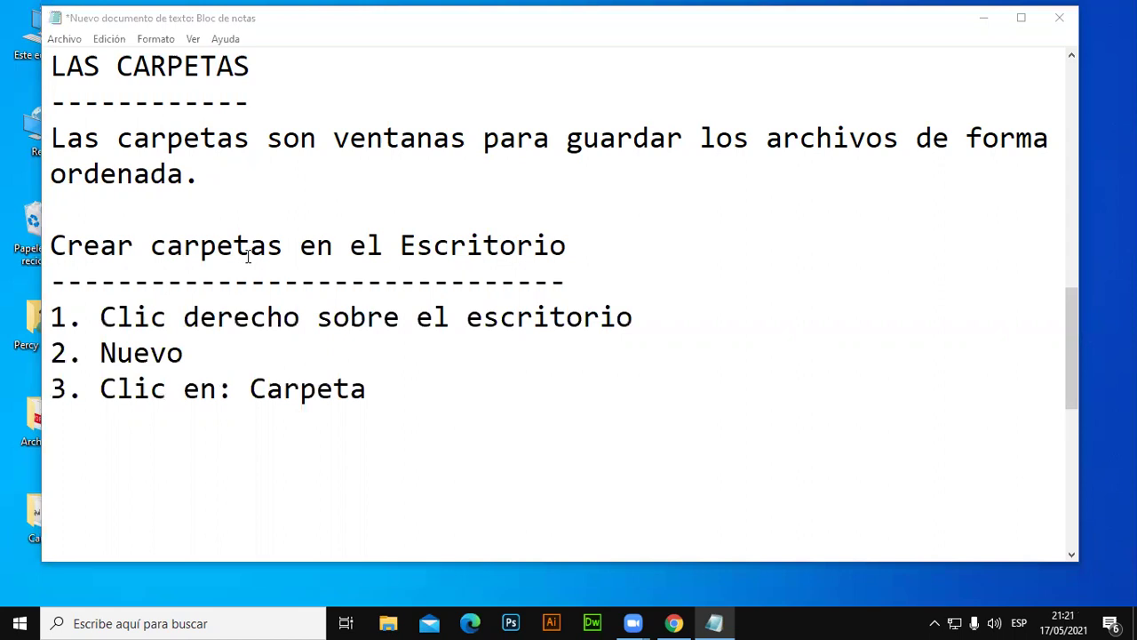
left_click(578, 405)
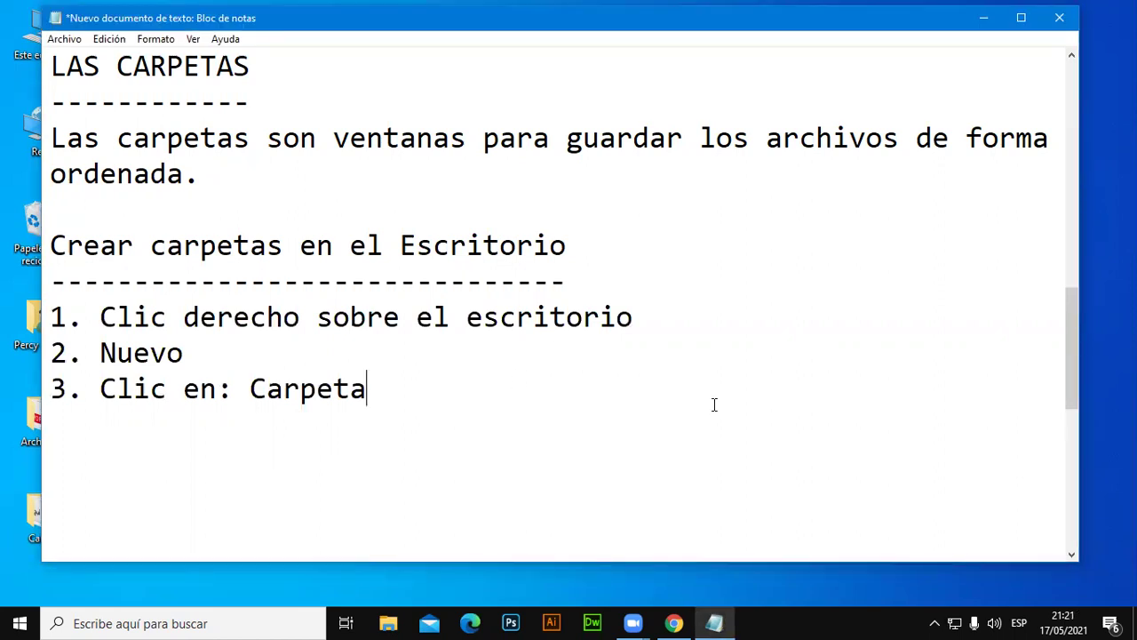
Add the shortcut line 'Ctrl + Shif + N' below the steps.
key("Return")
key("Return")
type("Ctrl 6")
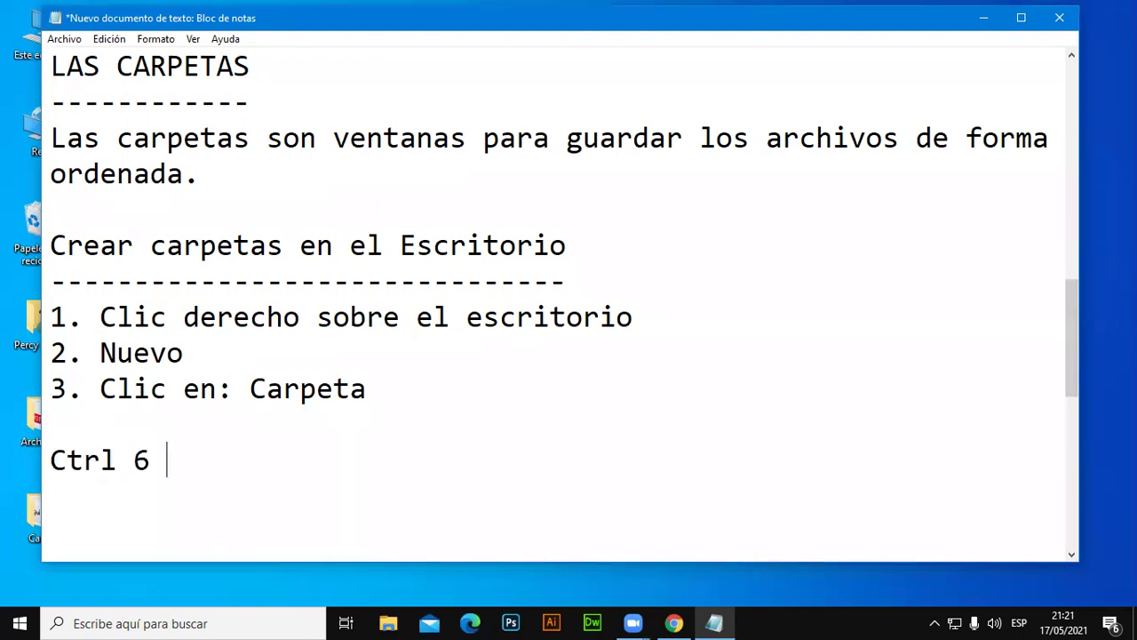
key("BackSpace")
type("+ Shif + N")
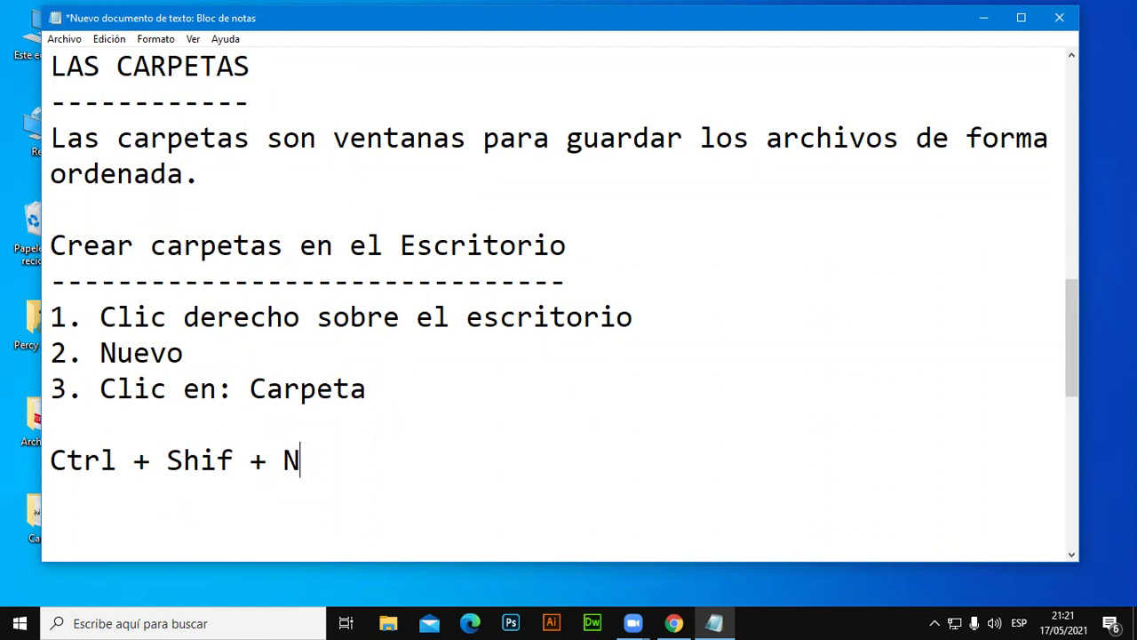
left_click_drag(421, 427, 503, 393)
left_click(98, 317)
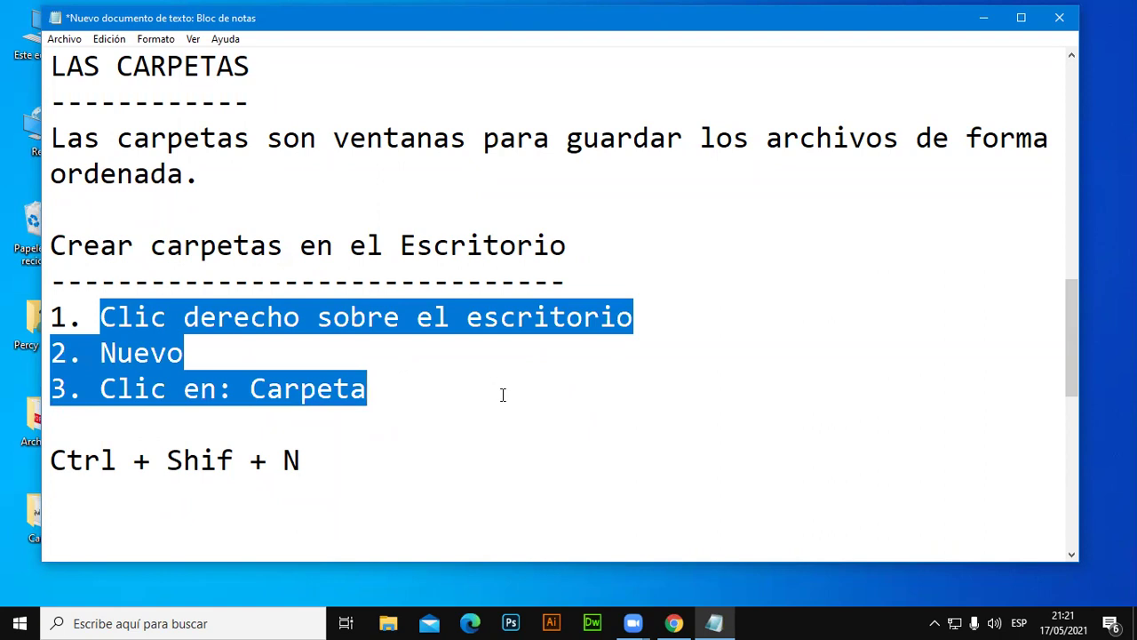
left_click(601, 459)
left_click_drag(147, 502, 50, 459)
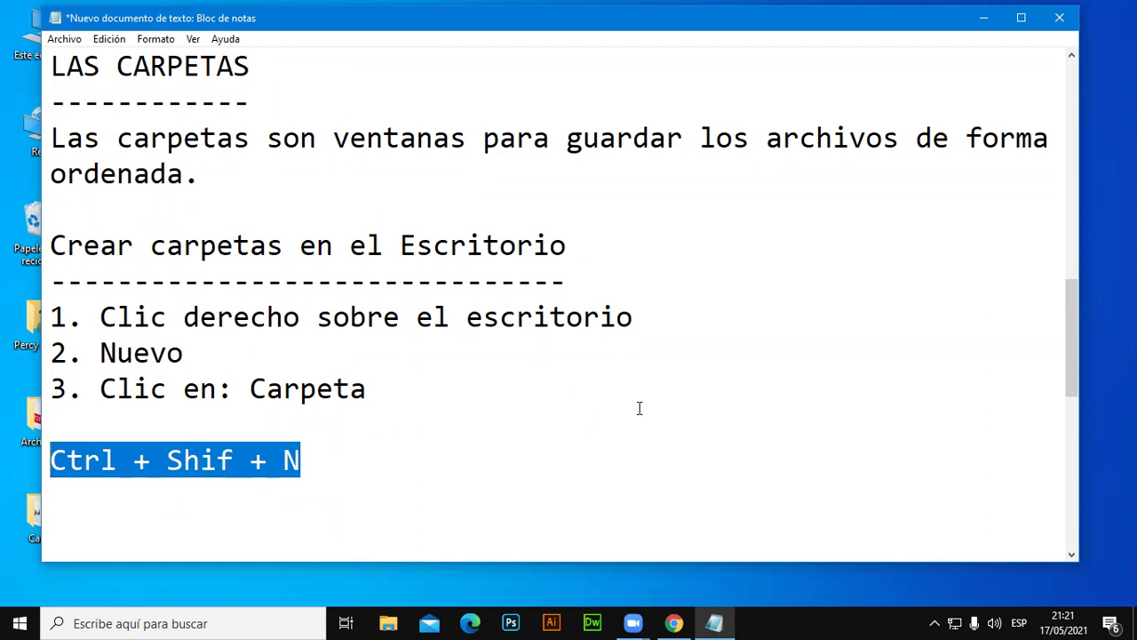
left_click(425, 483)
left_click_drag(383, 472, 44, 460)
left_click(835, 466)
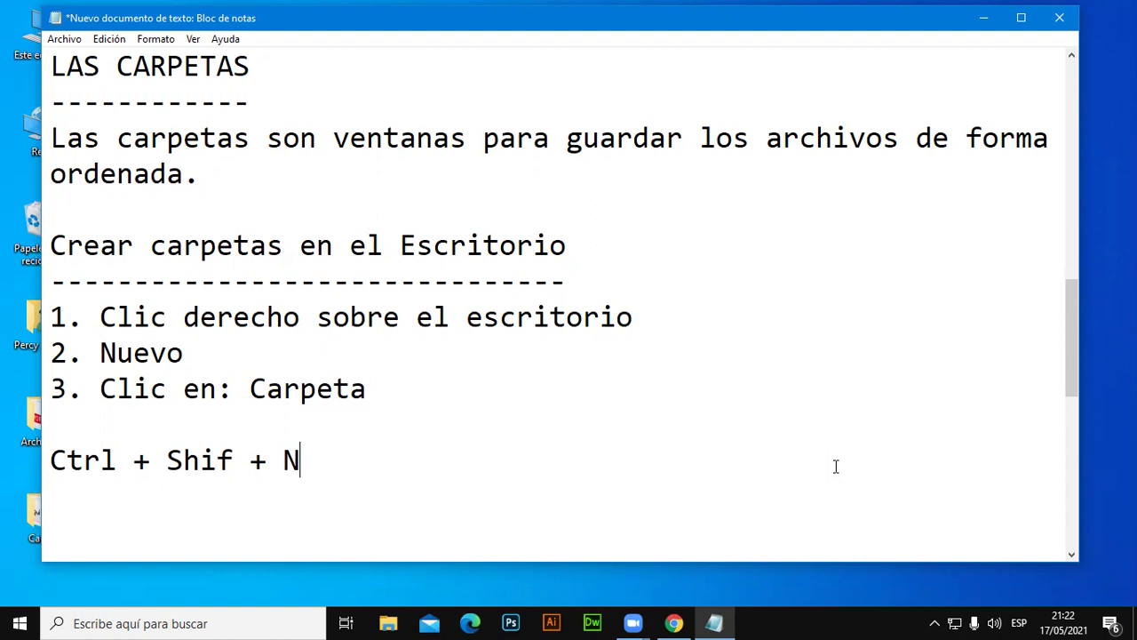
Minimize Notepad and create a desktop folder named Escritorio via Nuevo > Carpeta.
left_click(983, 18)
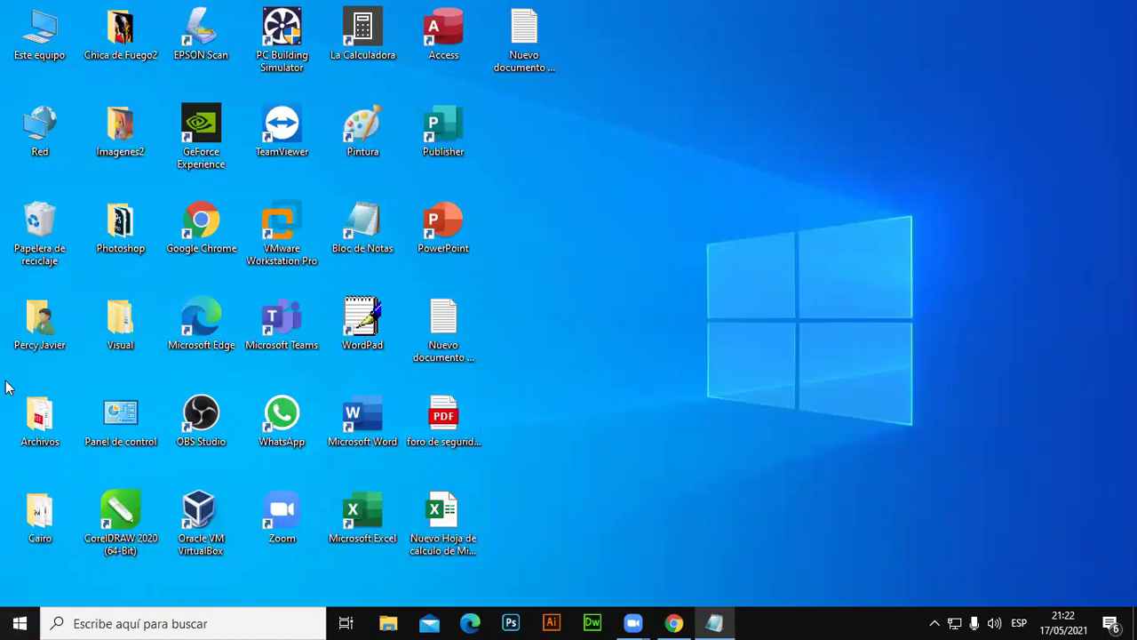
right_click(720, 163)
mouse_move(835, 324)
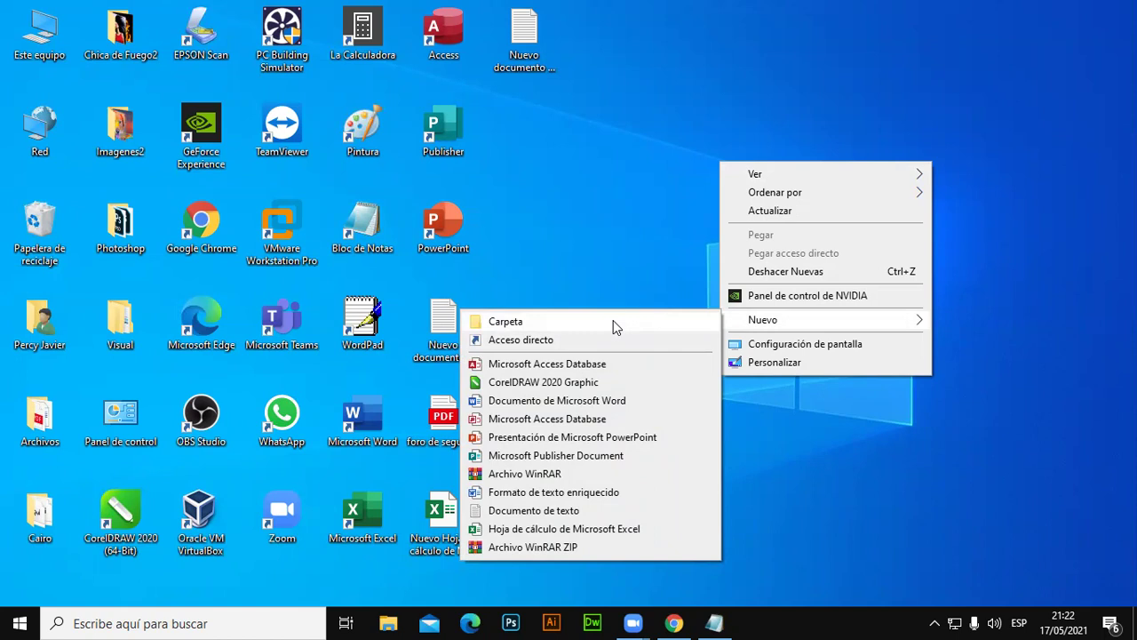
left_click(722, 45)
right_click(722, 45)
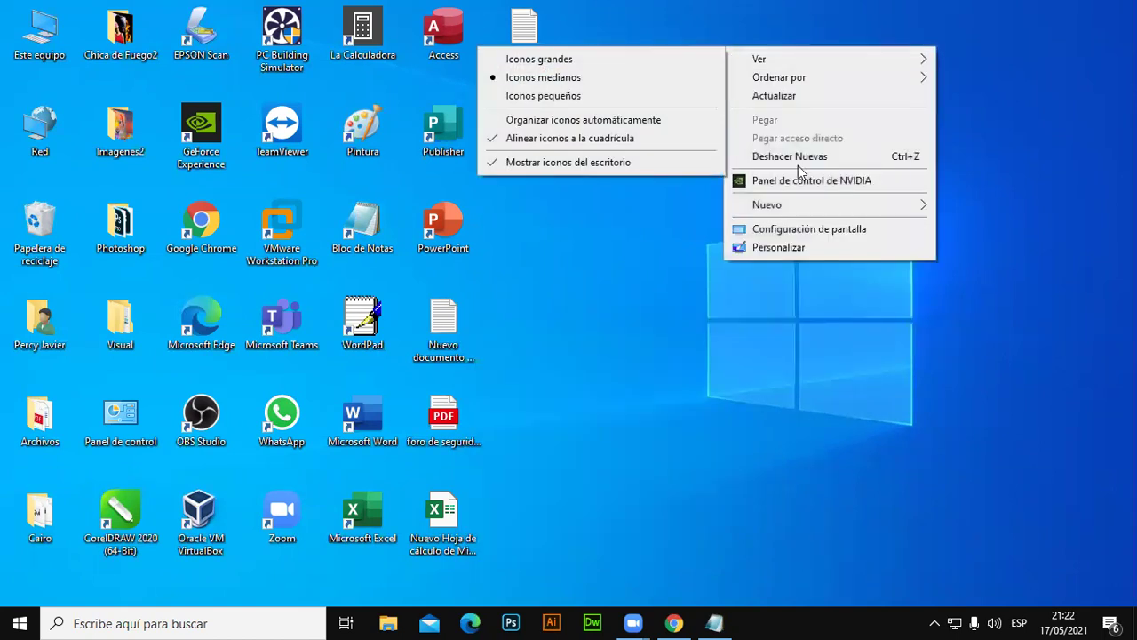
mouse_move(810, 204)
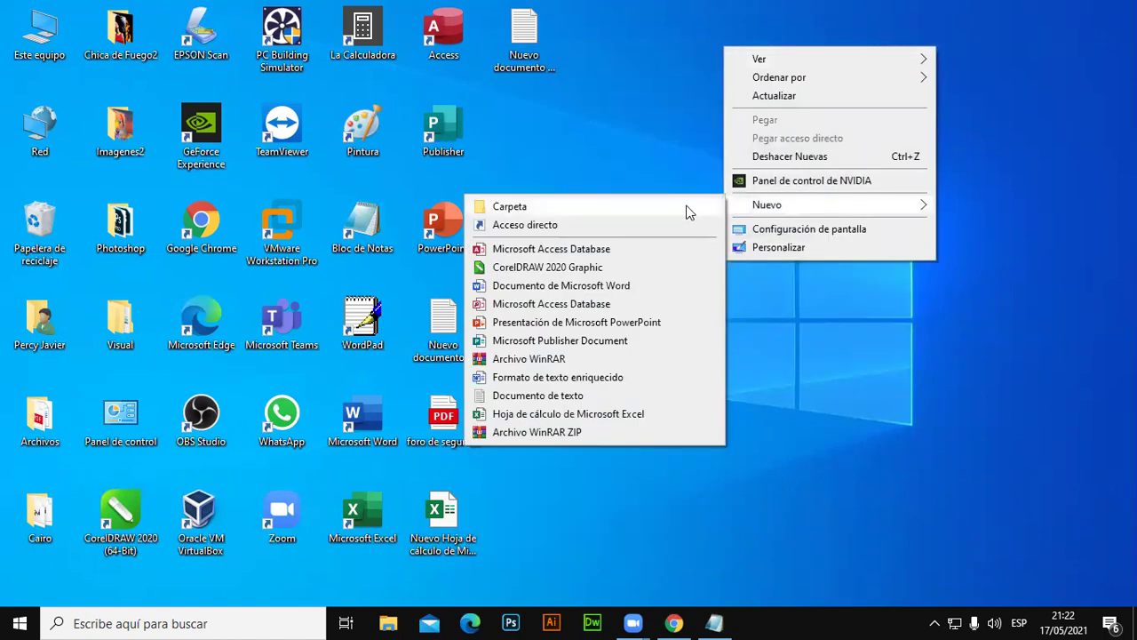
left_click(685, 208)
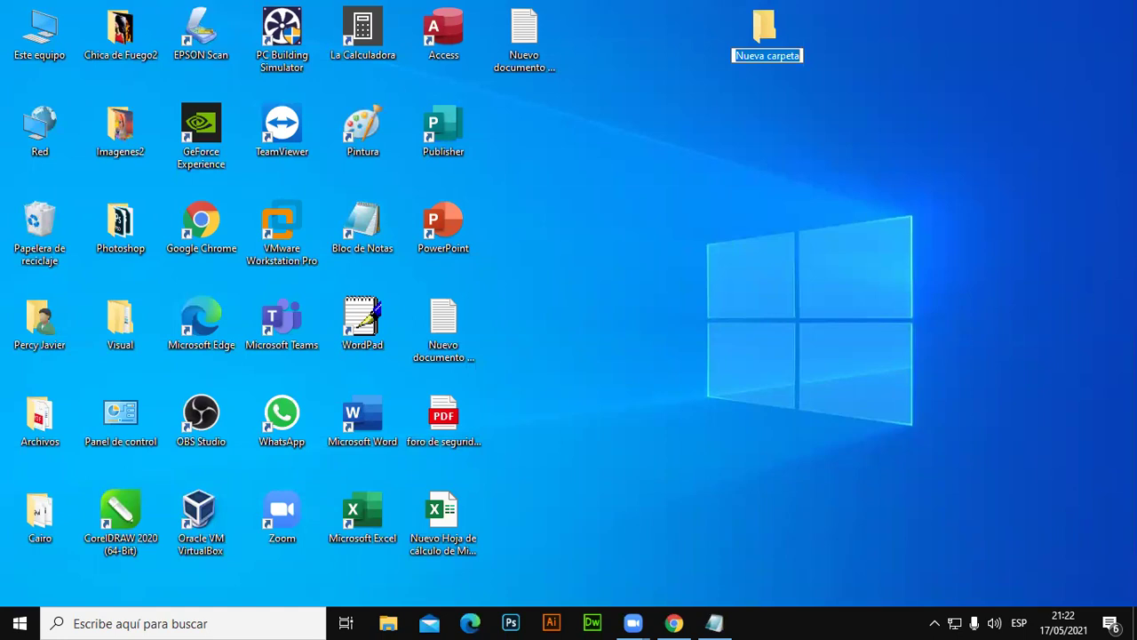
type("Escritorio")
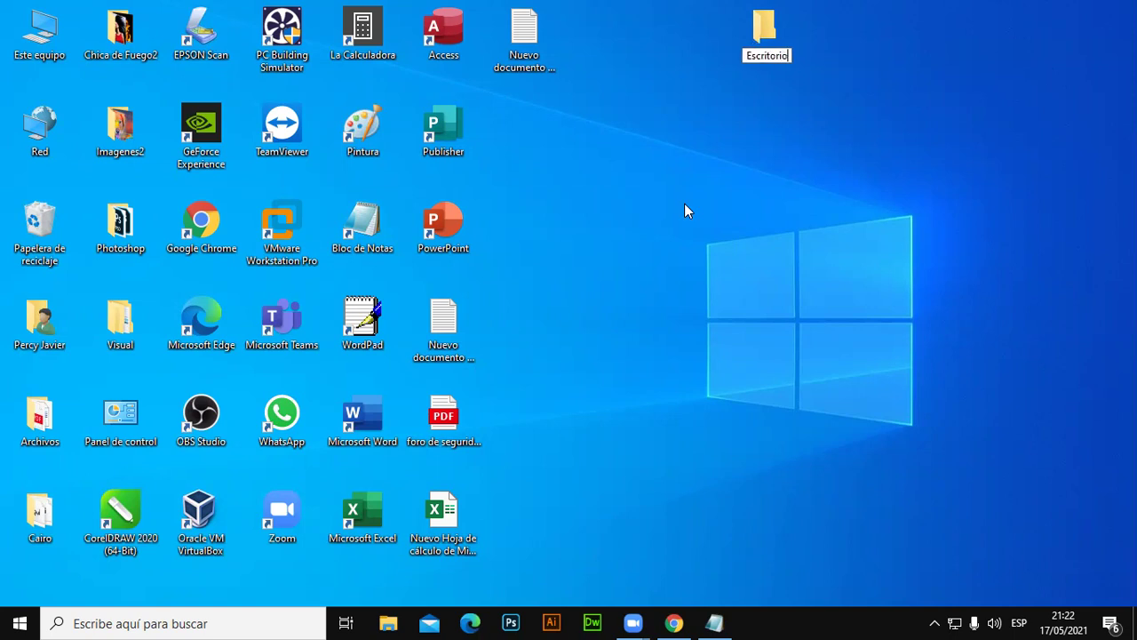
key("Return")
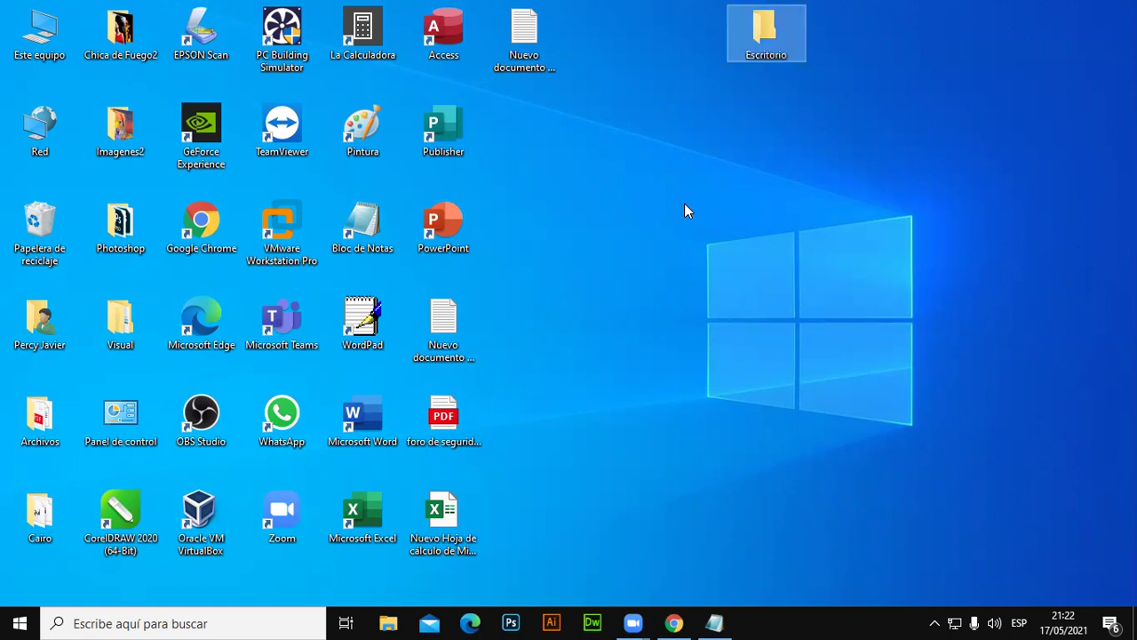
Permanently delete the Escritorio folder and create a new folder named Escritorio in its place.
key("shift+Delete")
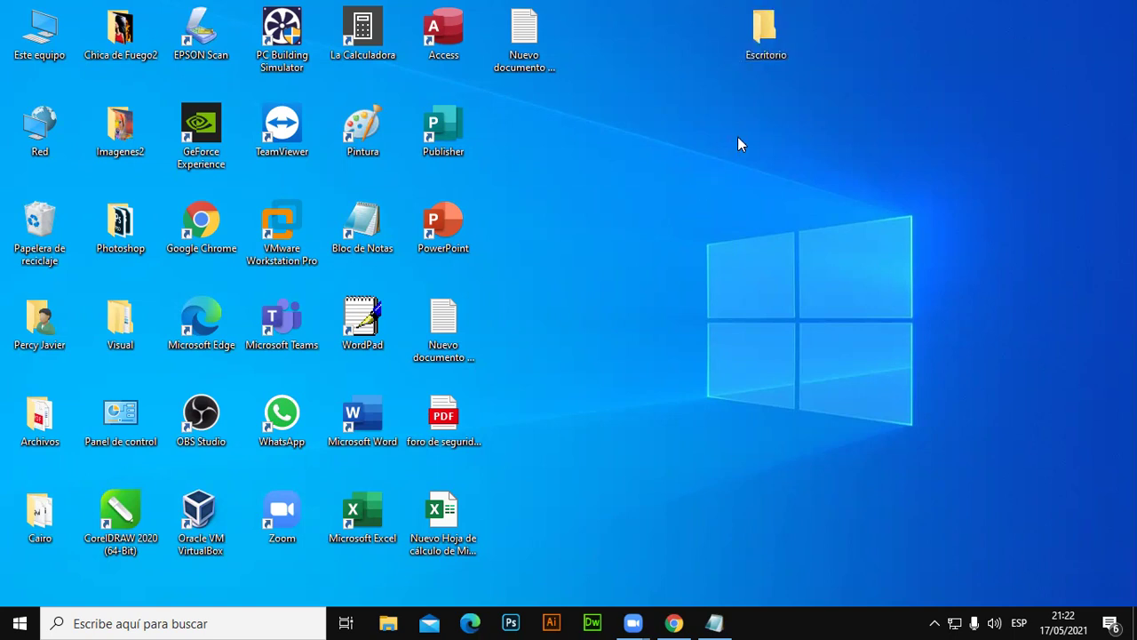
left_click(633, 379)
right_click(642, 105)
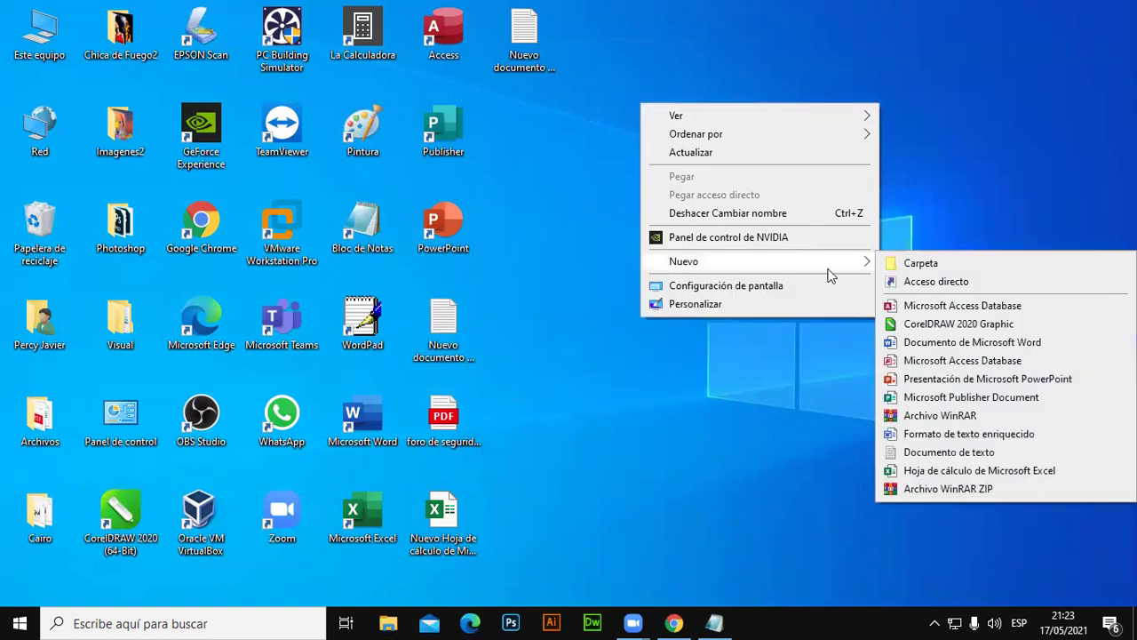
left_click(922, 264)
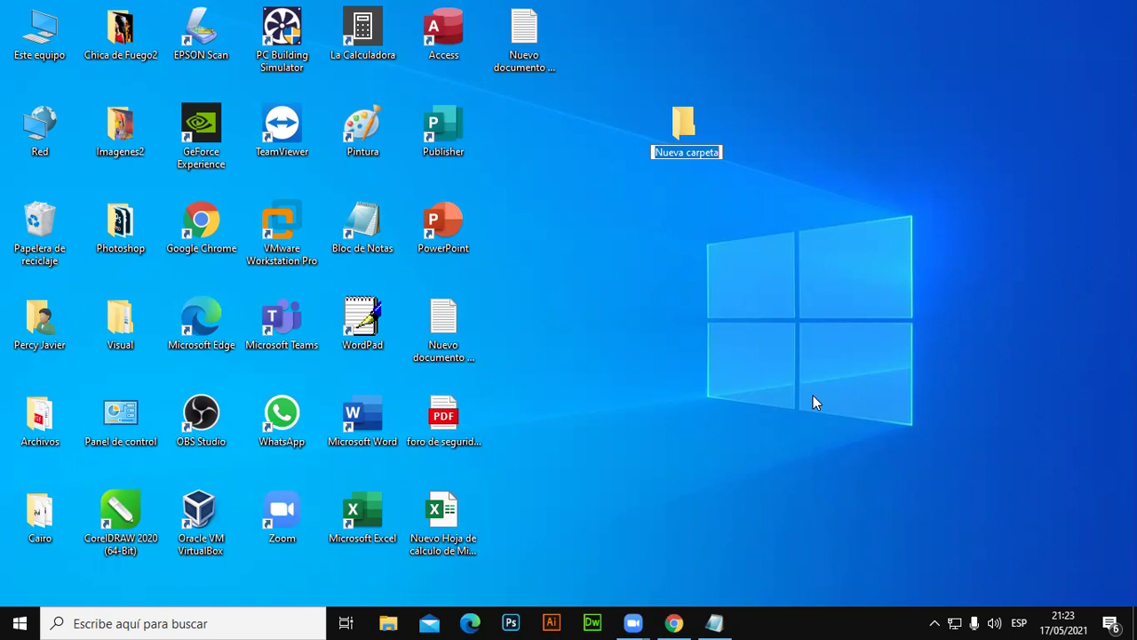
type("Escrito")
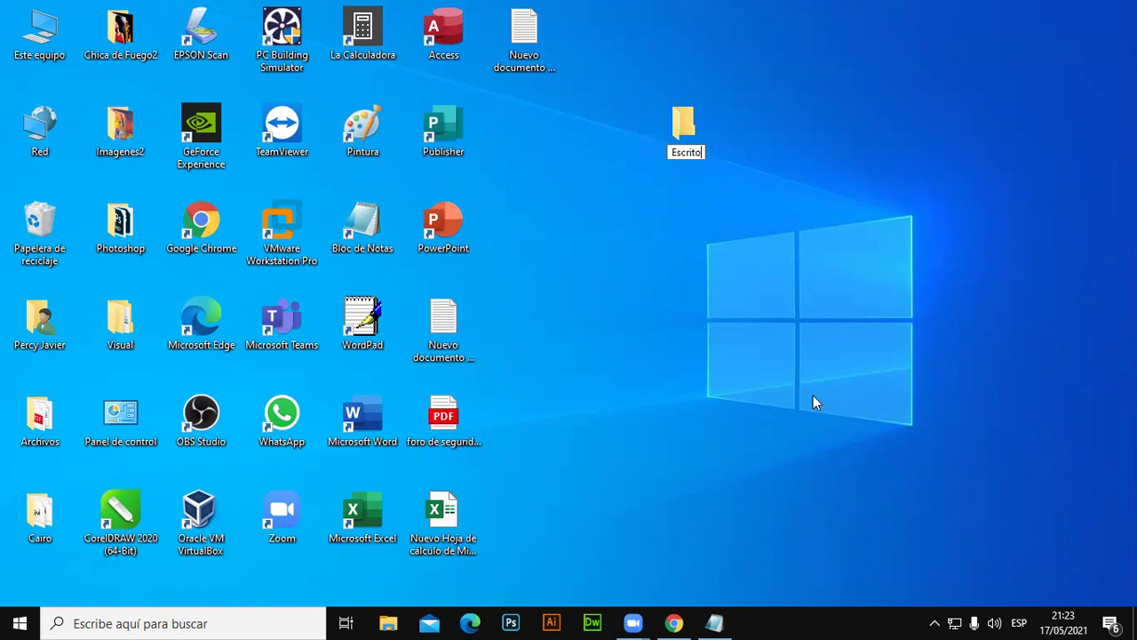
type("rio")
key("Return")
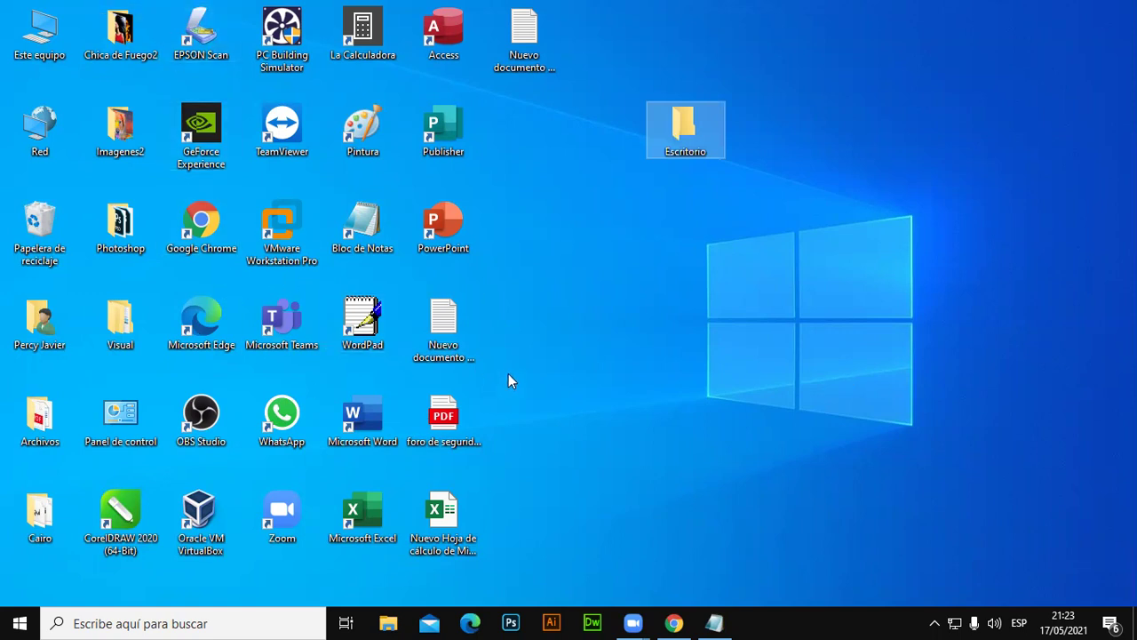
Move the Escritorio folder right, then drop the PowerPoint, Publisher, PDF and spreadsheet items into it.
left_click_drag(685, 126, 848, 126)
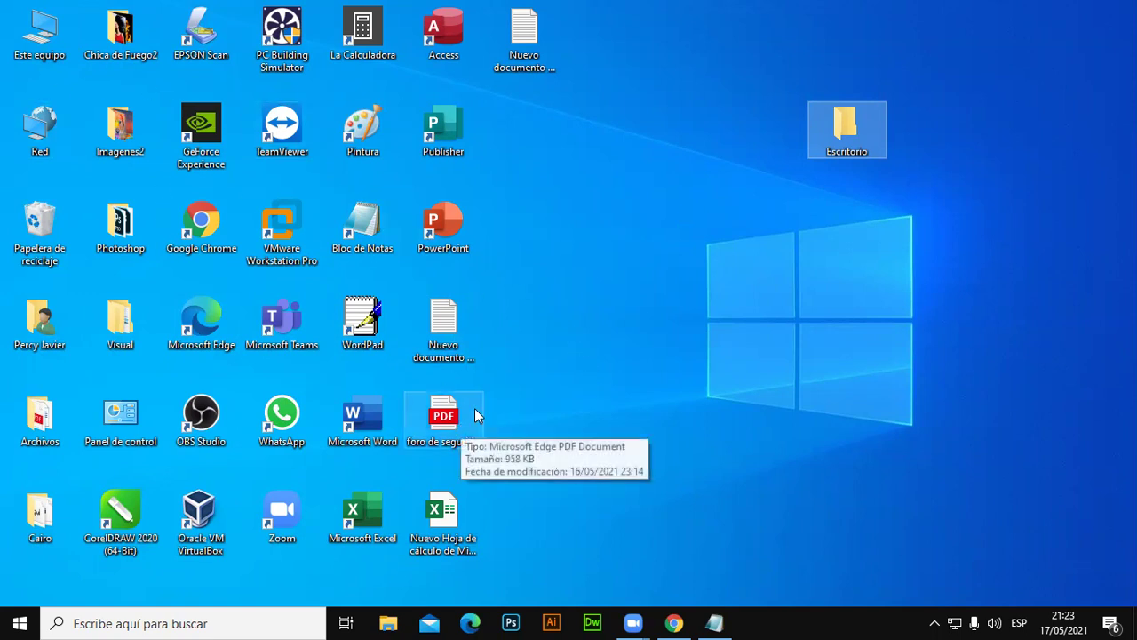
left_click_drag(449, 235, 477, 236)
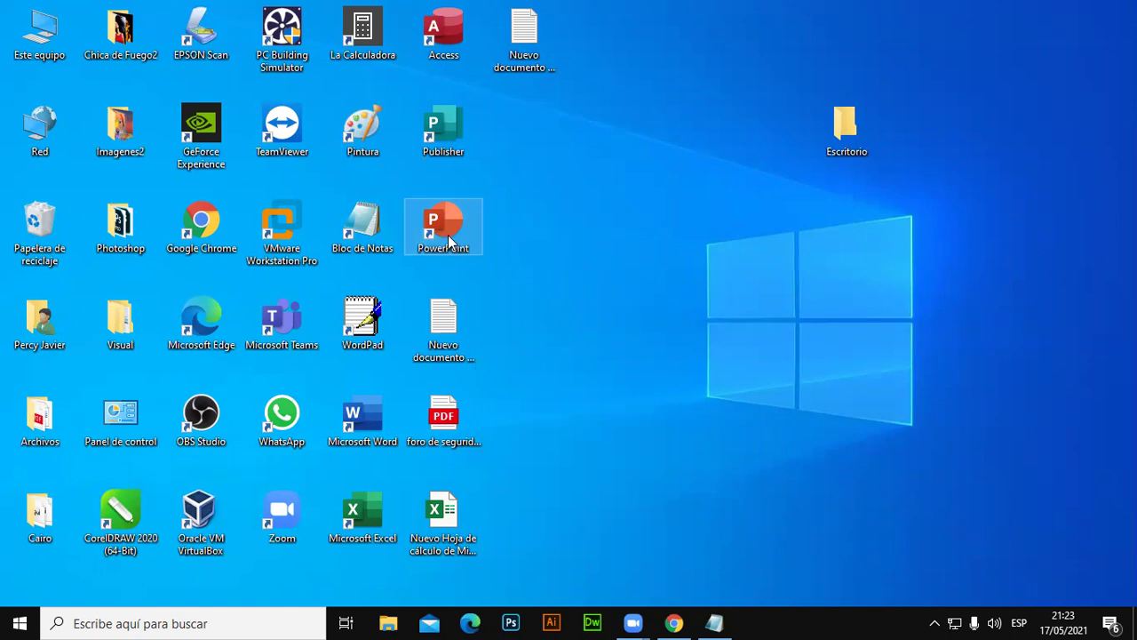
left_click_drag(441, 222, 846, 124)
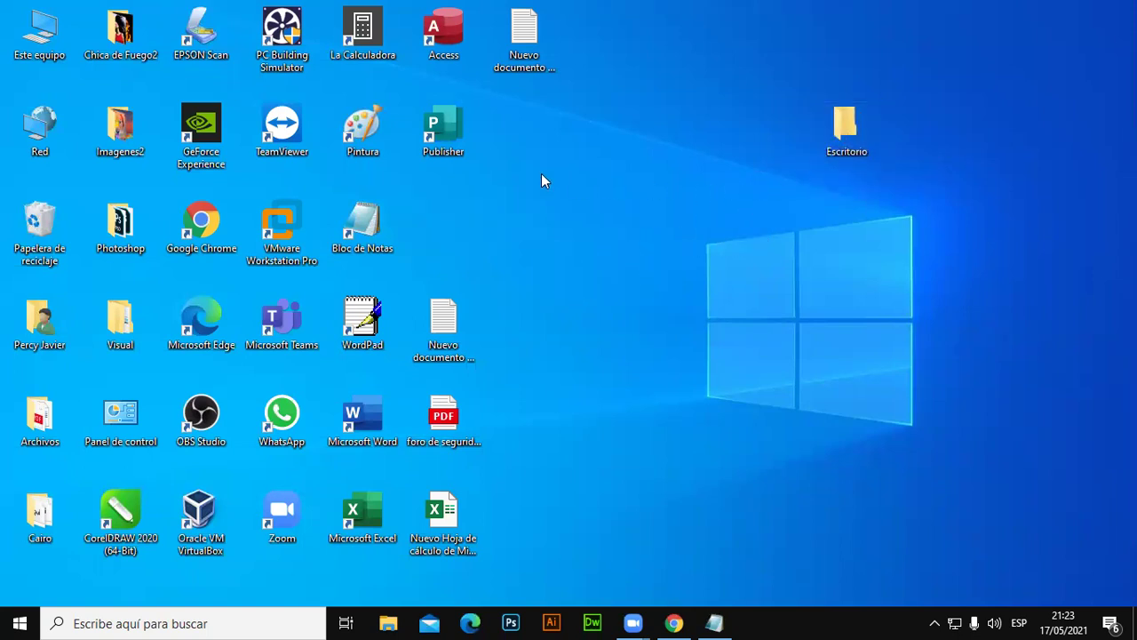
left_click_drag(453, 132, 844, 134)
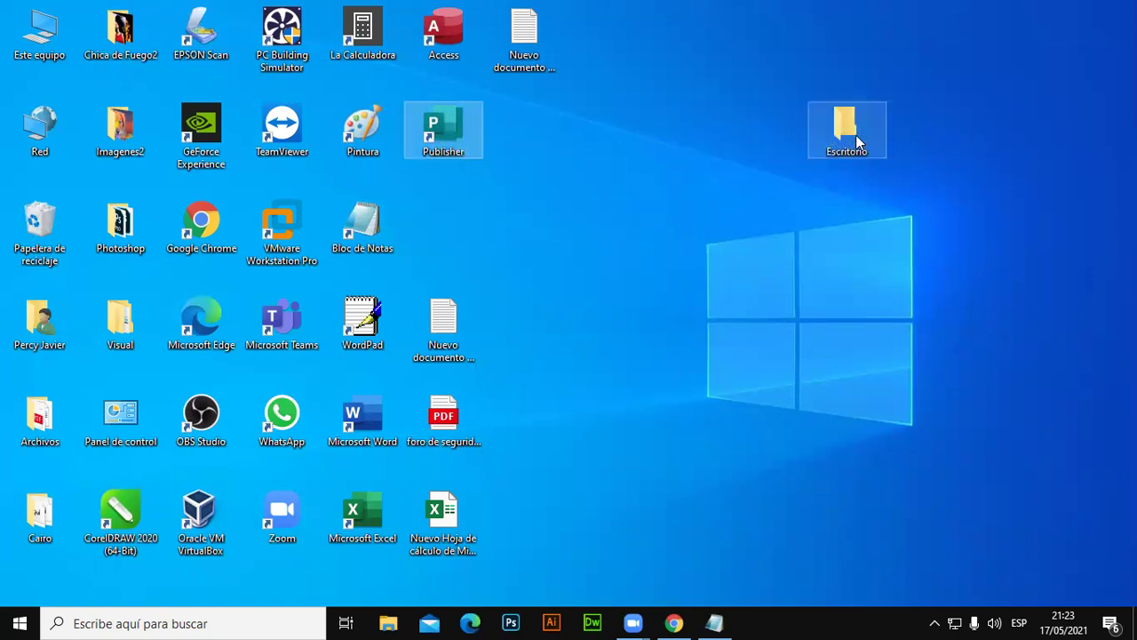
left_click_drag(444, 418, 846, 129)
left_click_drag(458, 494, 851, 115)
Move Word, Excel, WordPad, Bloc de Notas, Pintura, Calculadora, Access and PC Building Simulator into Escritorio.
left_click_drag(364, 417, 844, 122)
left_click_drag(360, 523, 839, 143)
left_click_drag(362, 322, 839, 142)
left_click_drag(362, 227, 840, 142)
left_click_drag(377, 133, 844, 142)
left_click_drag(382, 45, 839, 144)
left_click_drag(444, 40, 822, 132)
left_click_drag(281, 35, 839, 141)
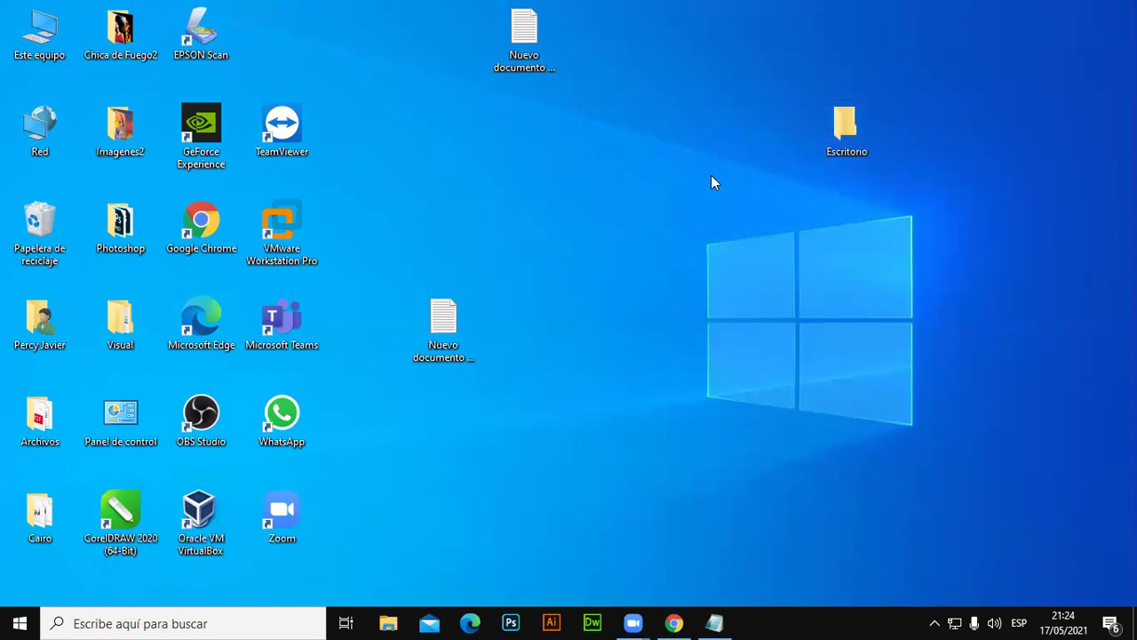
Reposition the text documents and move Cairo, Archivos, Visual, Photoshop, Imagenes2 and Chica de Fuego2 into Escritorio.
left_click_drag(510, 60, 276, 64)
left_click_drag(442, 320, 359, 522)
left_click_drag(65, 523, 844, 131)
left_click_drag(40, 413, 844, 133)
left_click_drag(149, 311, 43, 392)
left_click_drag(135, 233, 842, 149)
left_click_drag(135, 139, 800, 144)
left_click_drag(123, 40, 851, 138)
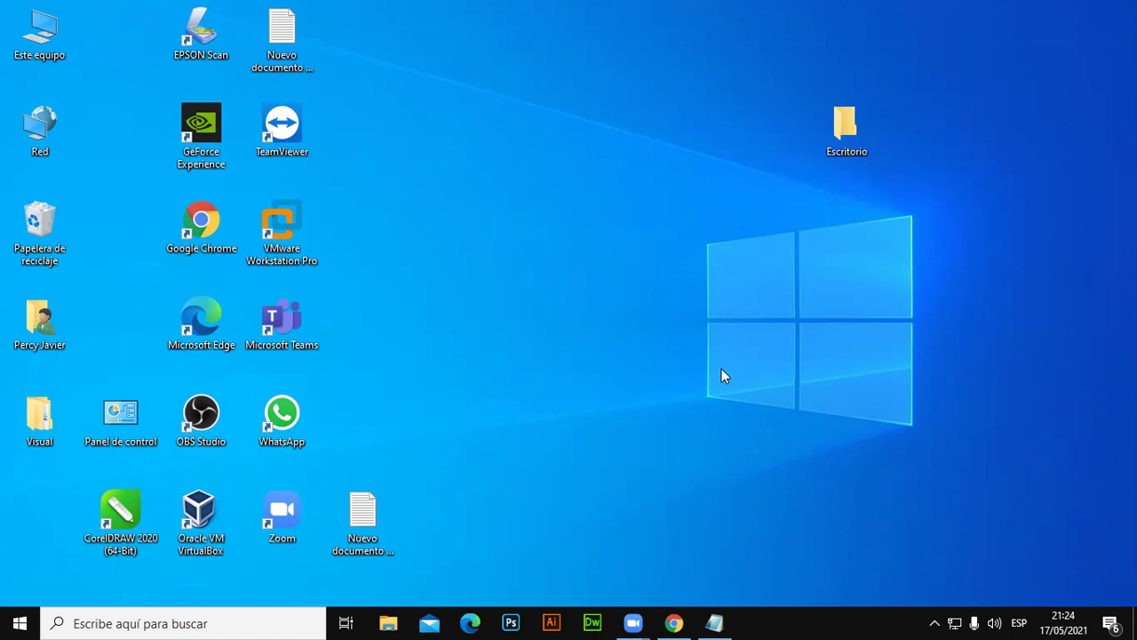
Sort the desktop icons by Tipo de elemento (item type).
right_click(662, 42)
mouse_move(731, 74)
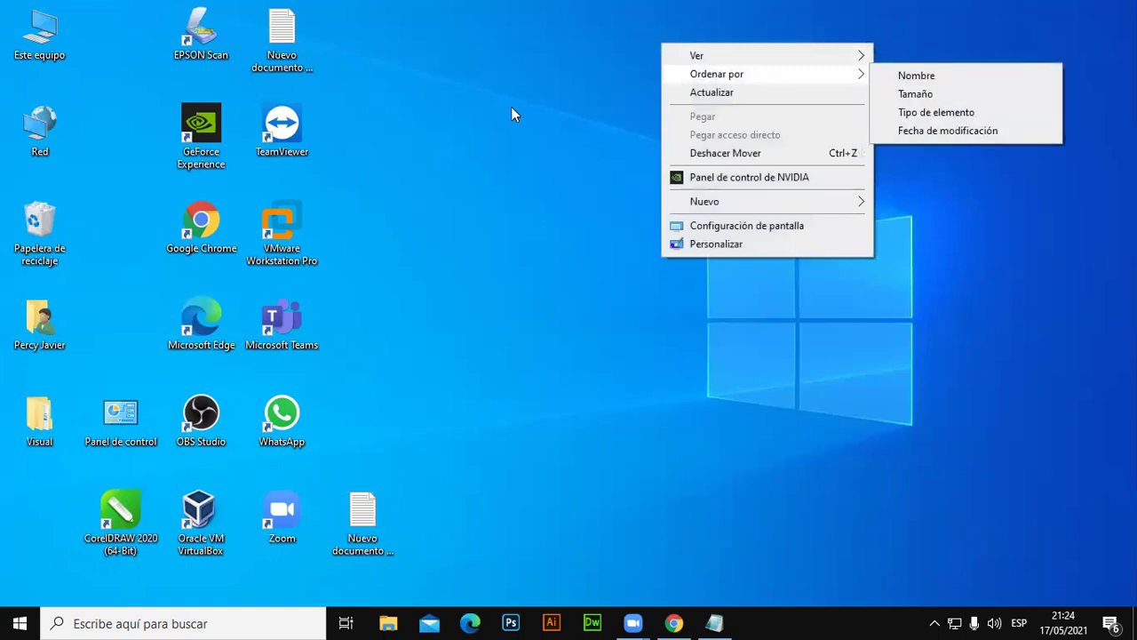
right_click(470, 72)
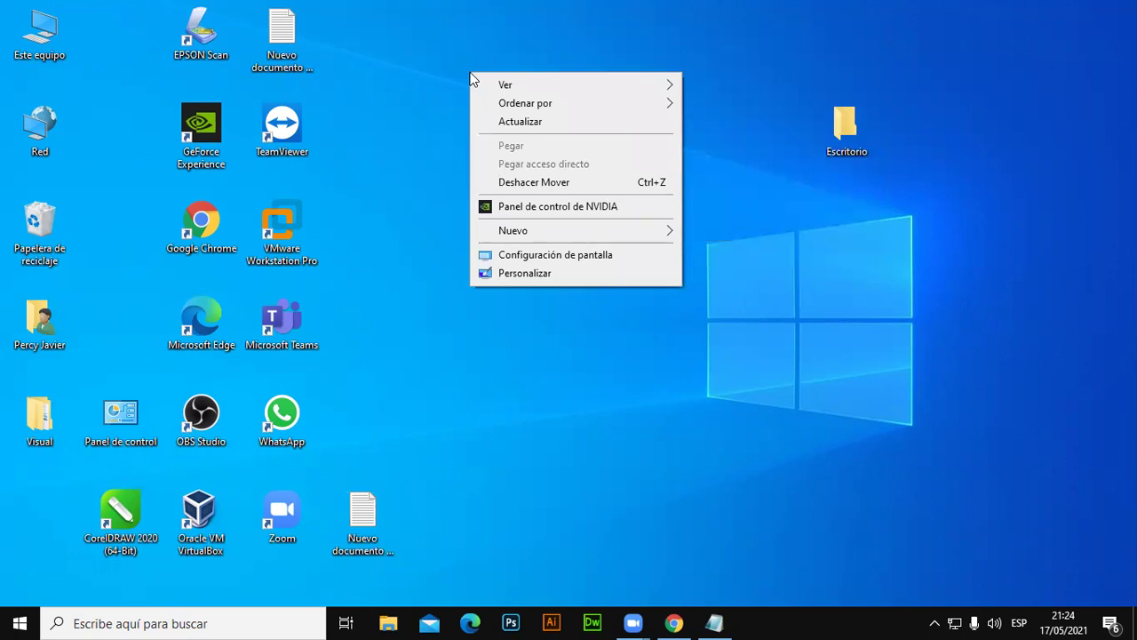
mouse_move(608, 108)
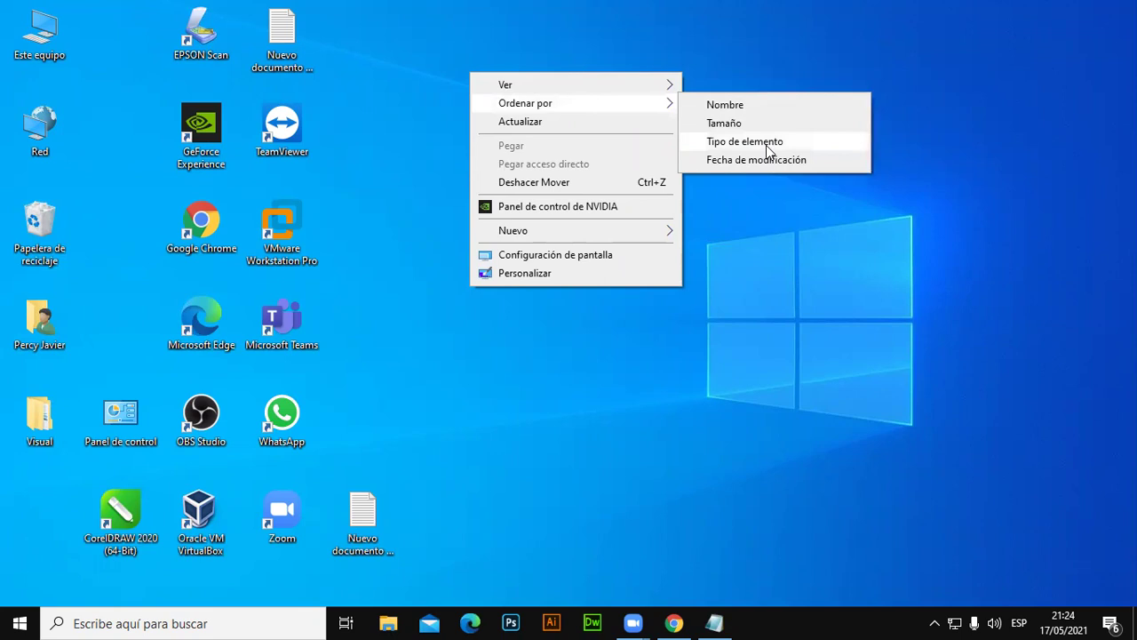
left_click(766, 144)
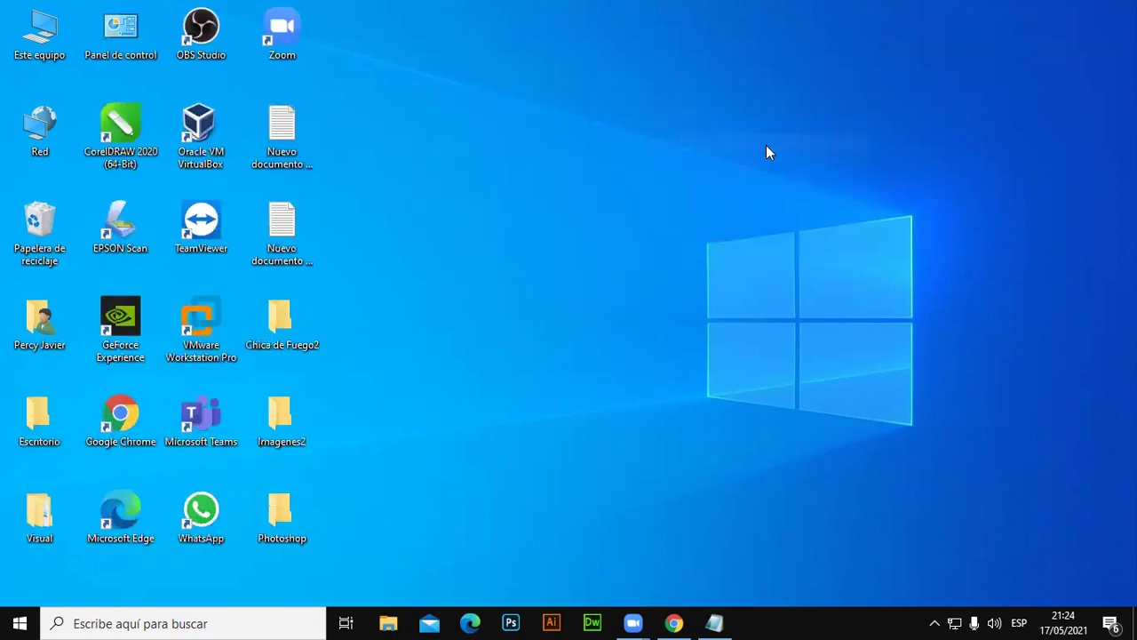
Refresh the desktop twice with Actualizar so the sorted layout settles.
mouse_move(284, 520)
left_mouse_down()
mouse_move(286, 338)
mouse_move(291, 531)
left_mouse_up()
right_click(522, 297)
left_click(579, 347)
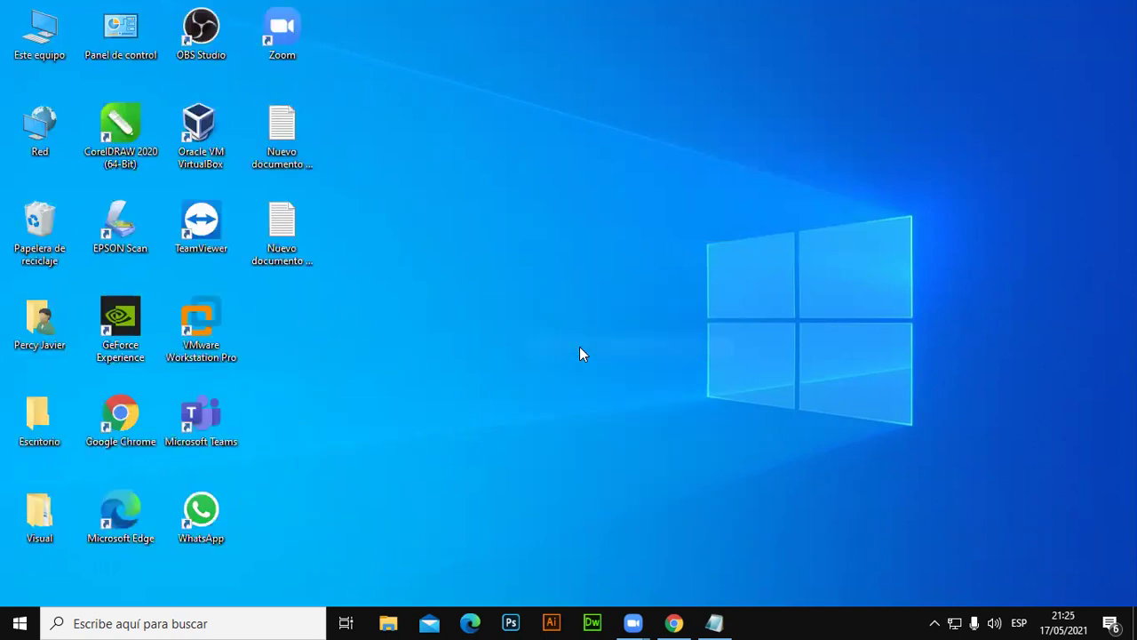
right_click(584, 342)
left_click(645, 237)
Create a new desktop folder named 'Archivos' and deselect it.
right_click(611, 196)
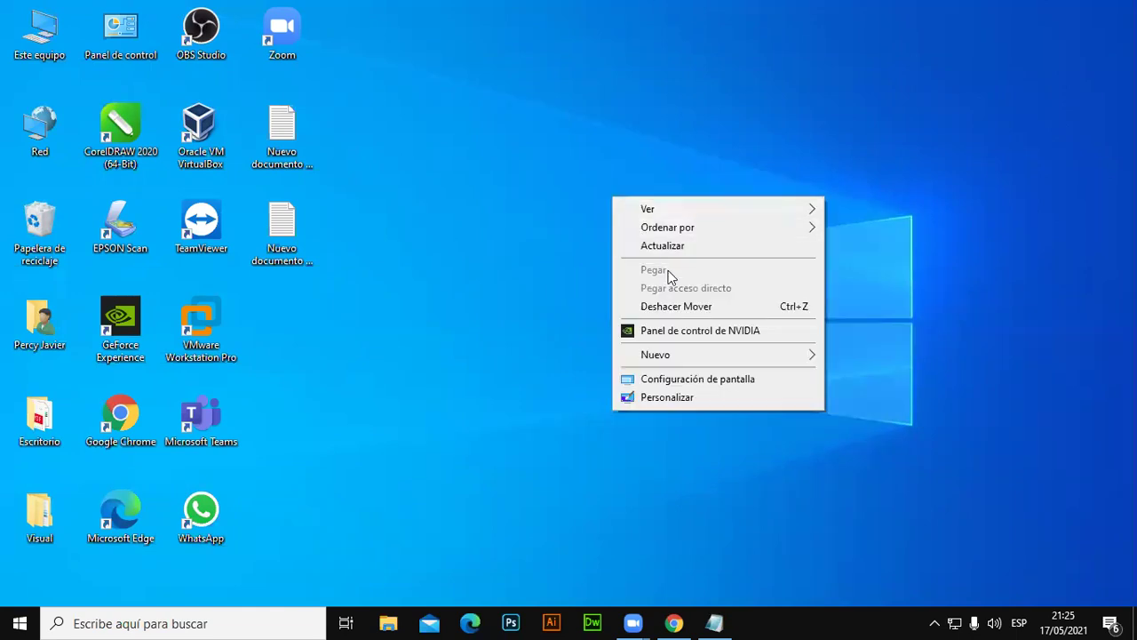
mouse_move(715, 354)
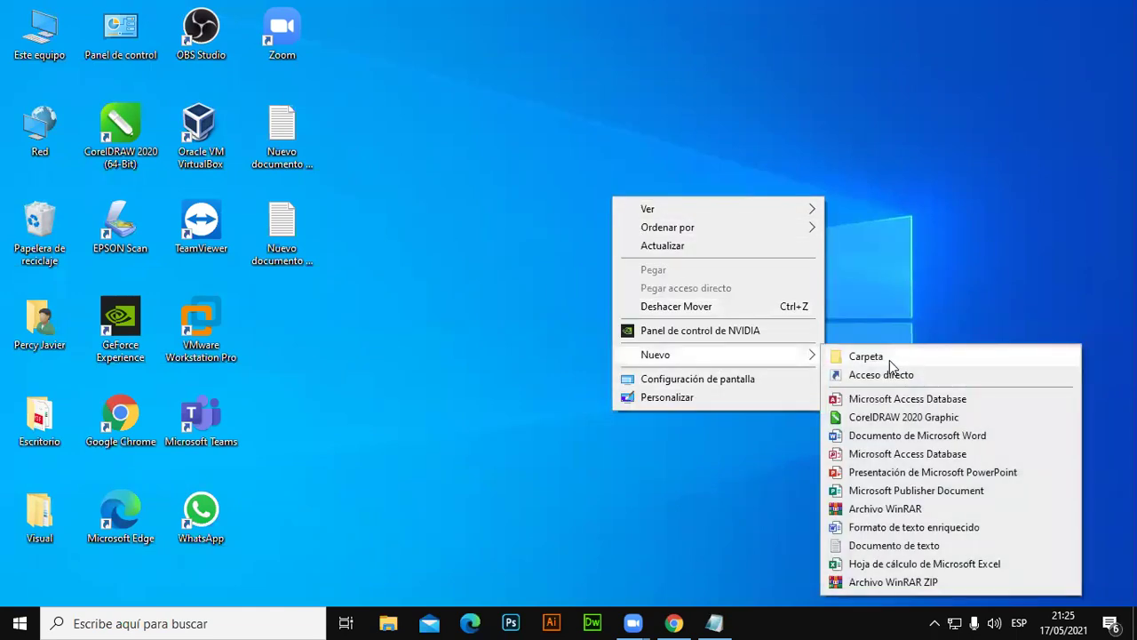
left_click(889, 357)
type("A")
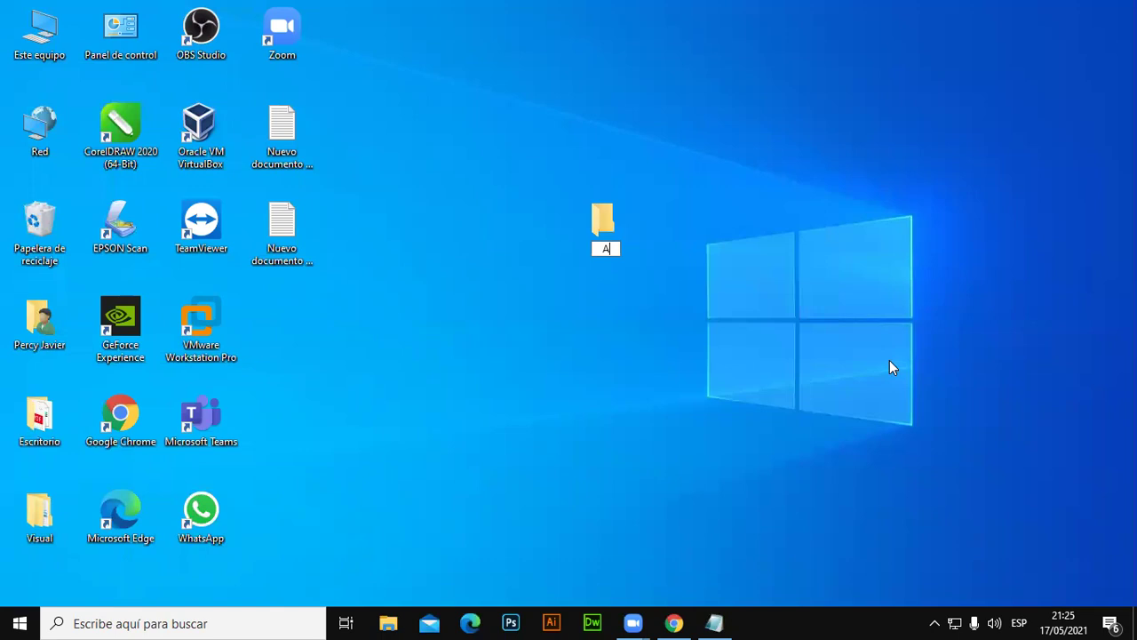
type("rchivos")
key("Return")
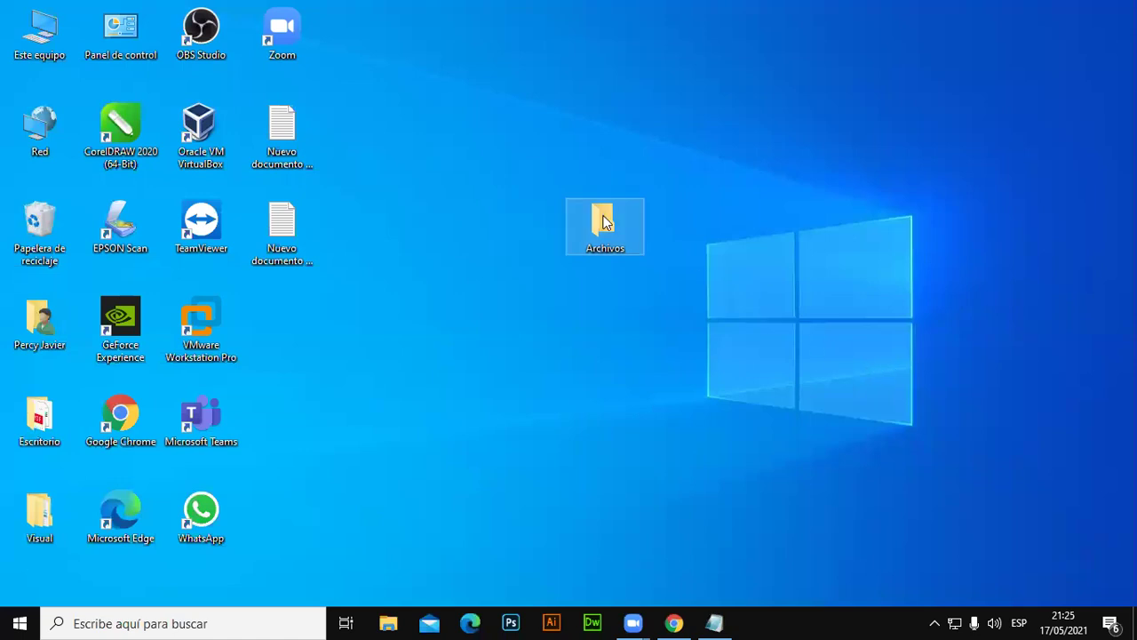
left_click(748, 174)
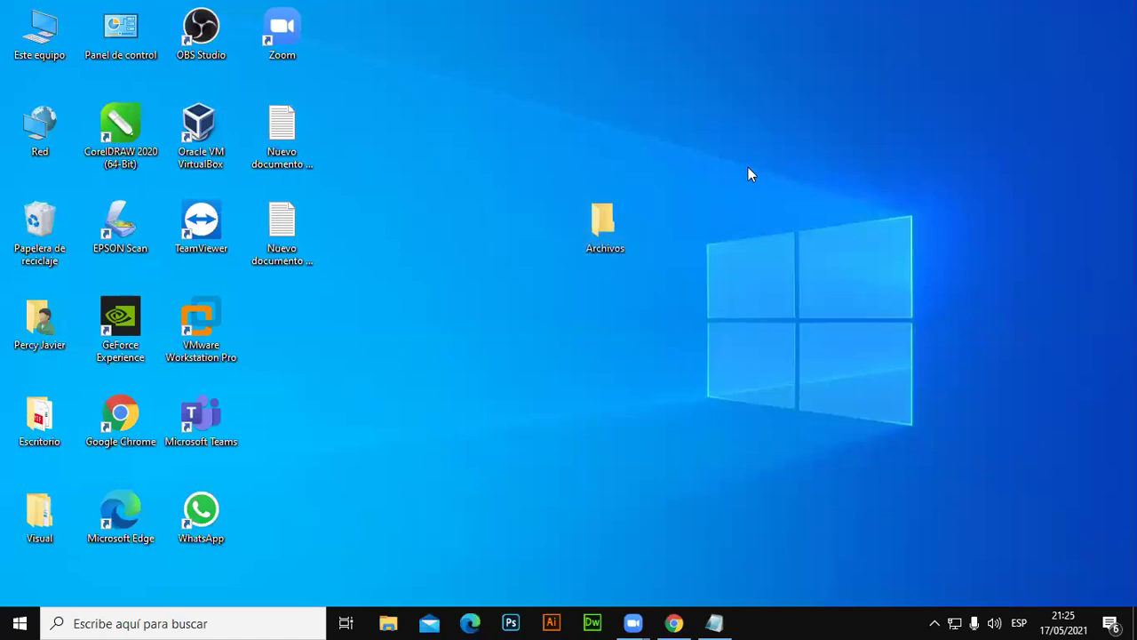
Dismiss the desktop context menu and launch VMware Workstation Pro from its shortcut.
right_click(788, 81)
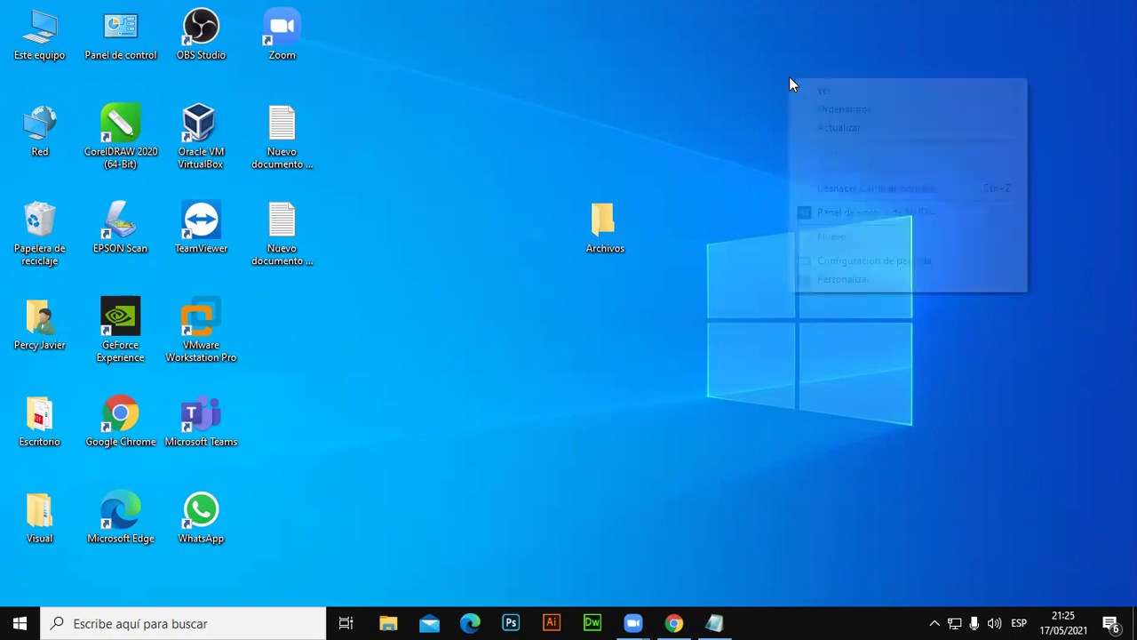
mouse_move(859, 232)
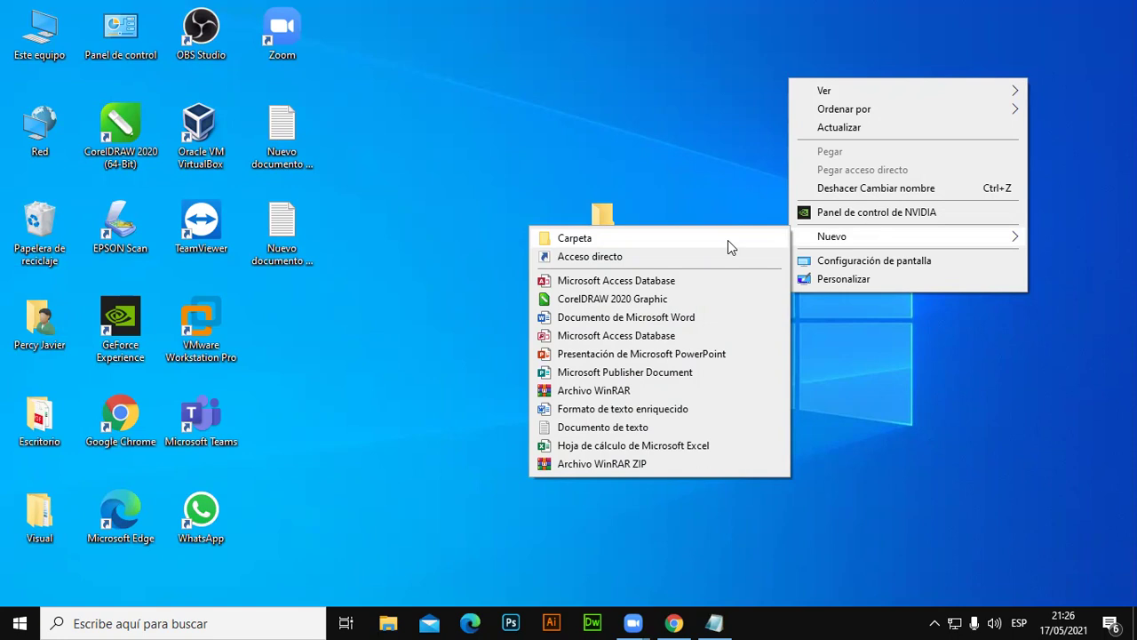
left_click(650, 46)
left_click(203, 227)
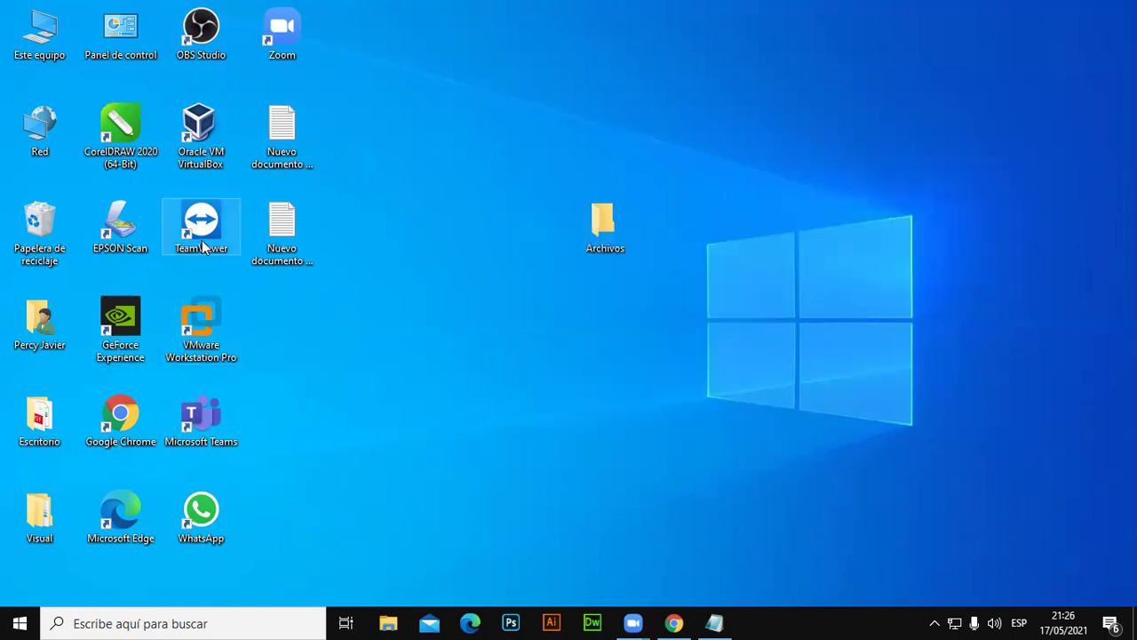
left_click(207, 327)
left_click(577, 129)
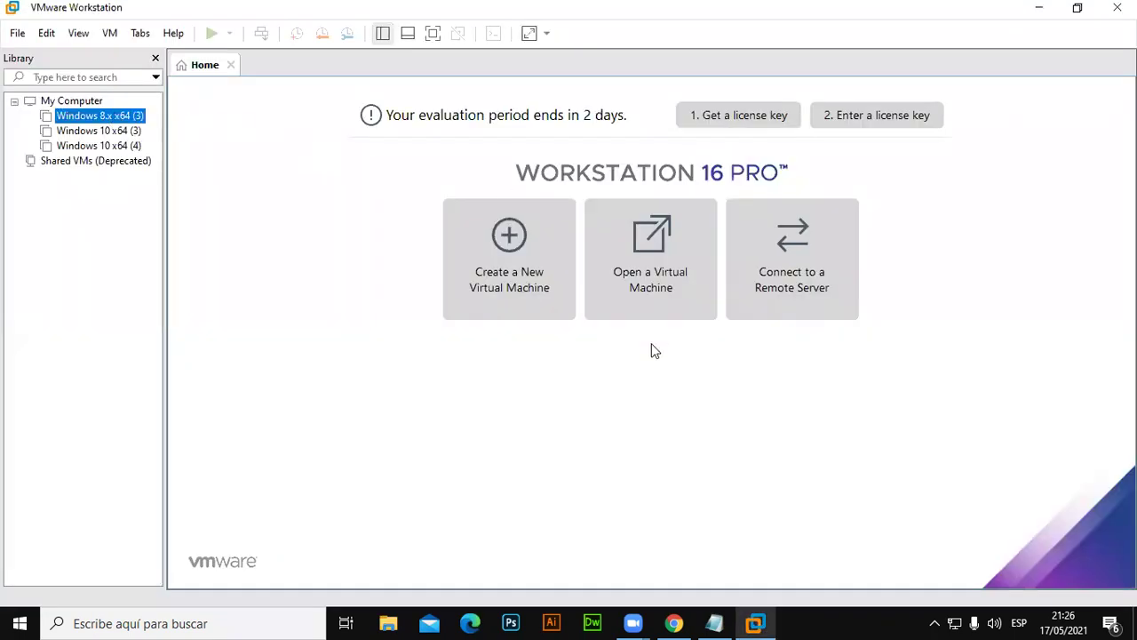
Power on Windows 8.x x64 (3), decline reconnecting sata0:1, and minimize VMware.
left_click(112, 118)
left_click(263, 127)
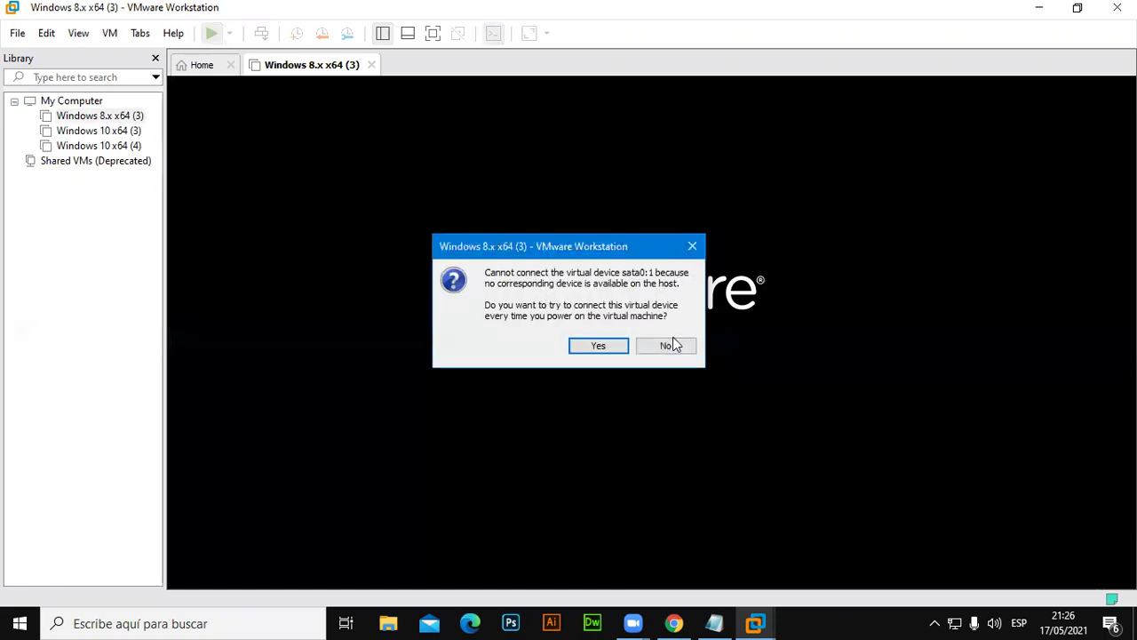
left_click(639, 347)
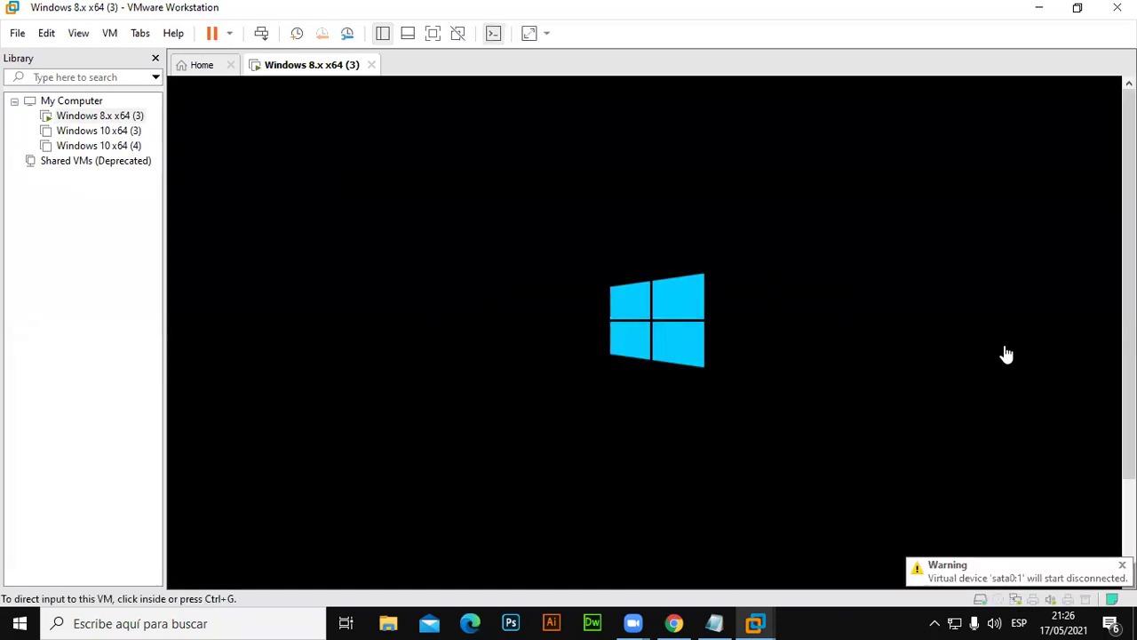
left_click(1040, 9)
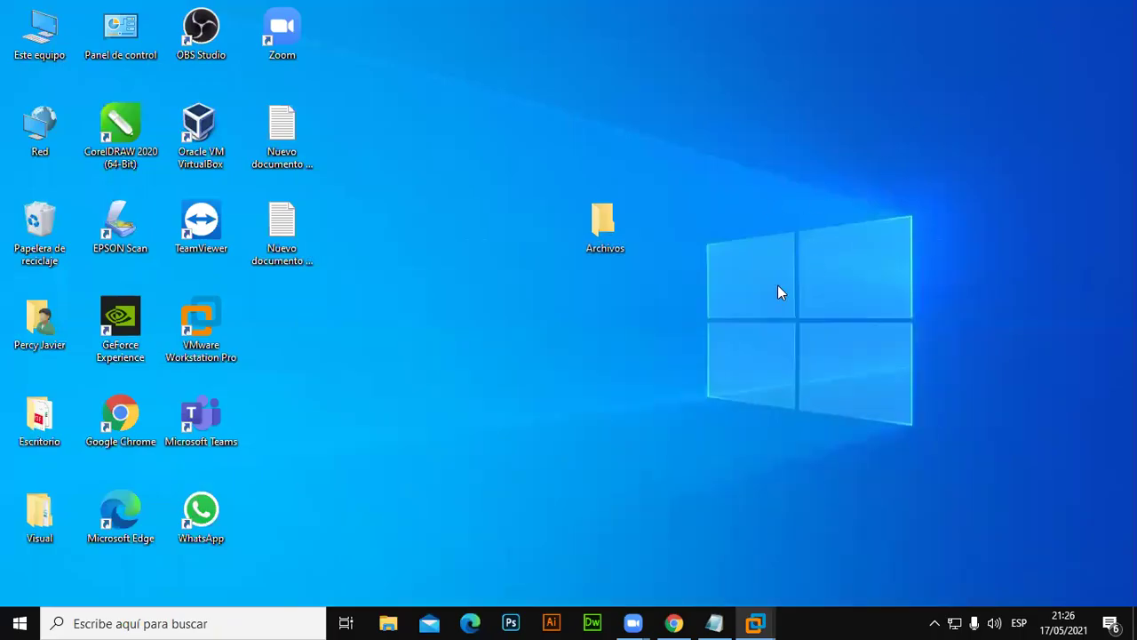
Create a 'Trabajos' desktop folder and place it just left of Archivos.
right_click(777, 83)
mouse_move(834, 240)
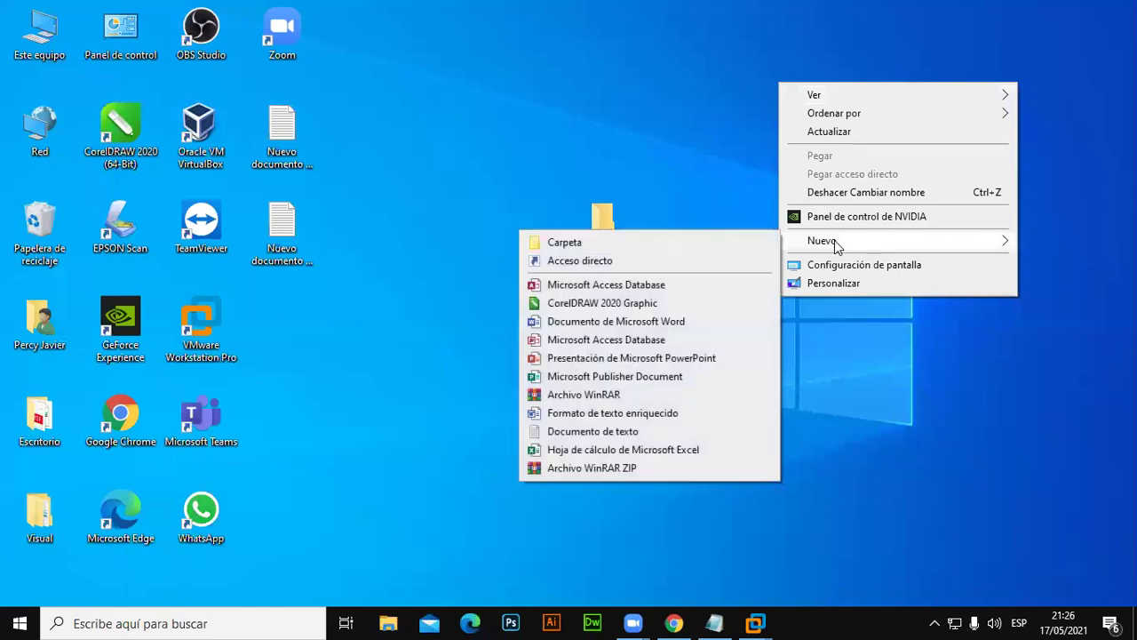
left_click(613, 244)
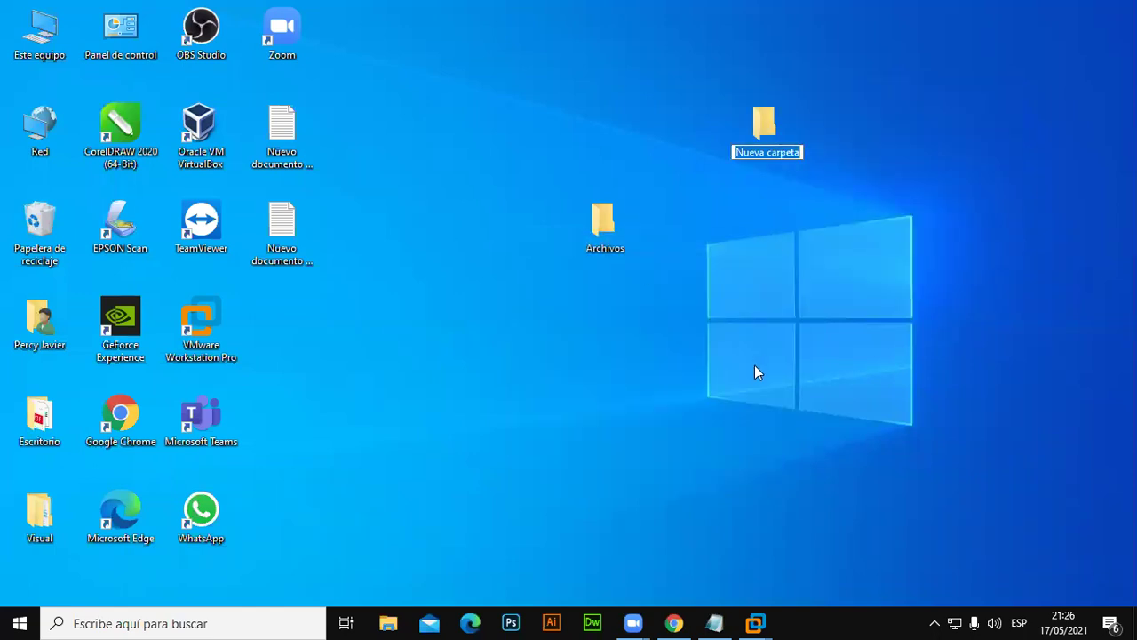
type("Trabajos")
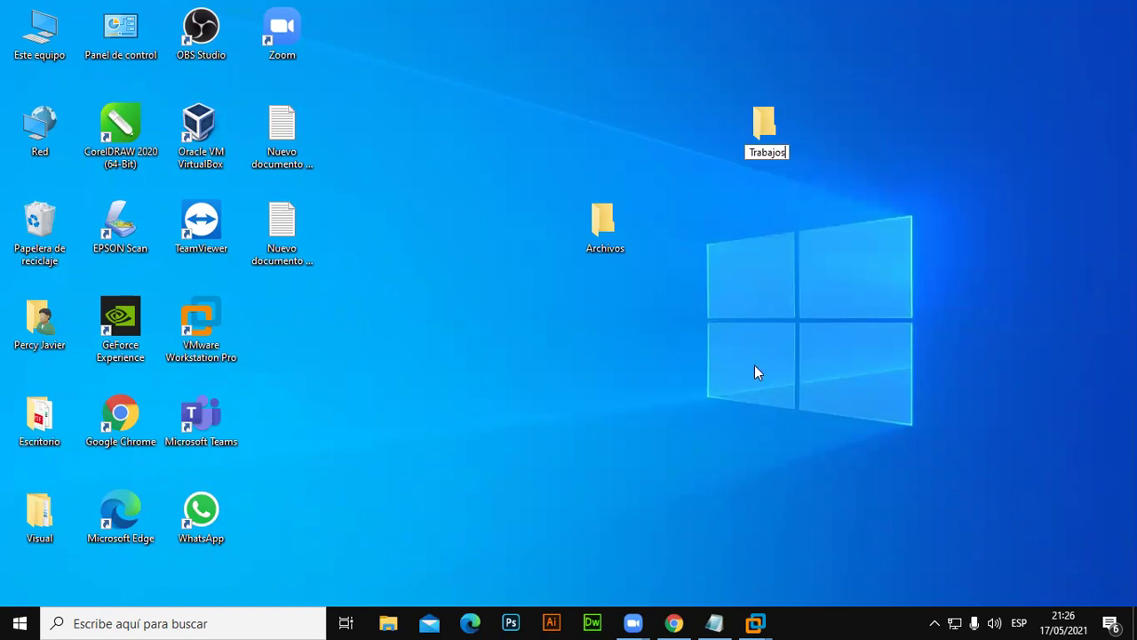
key("Return")
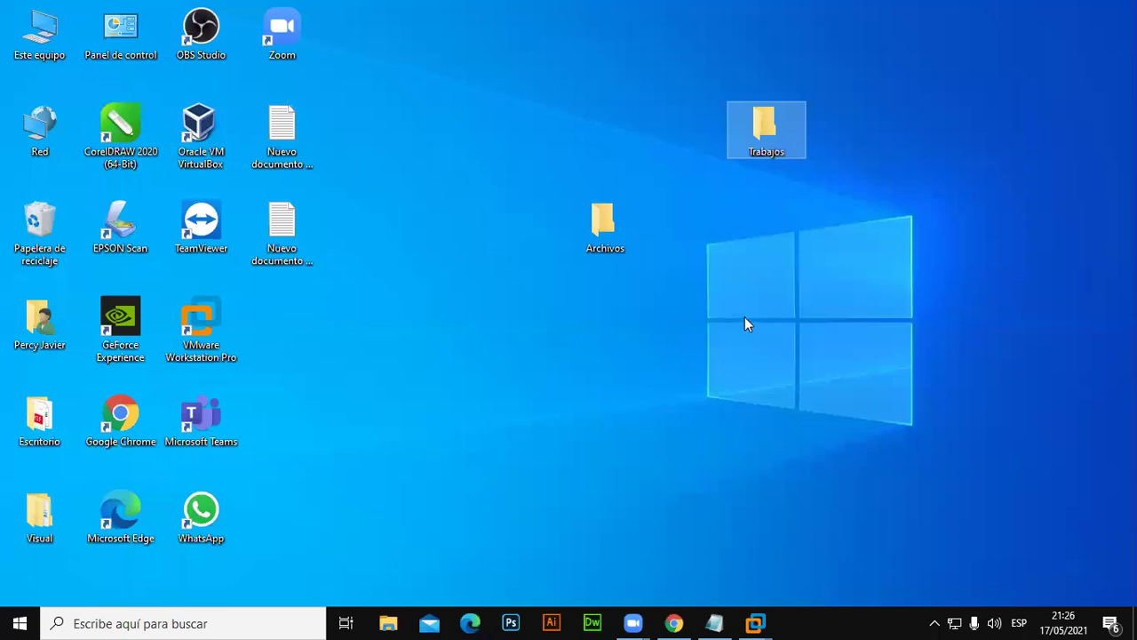
left_click_drag(737, 147, 556, 272)
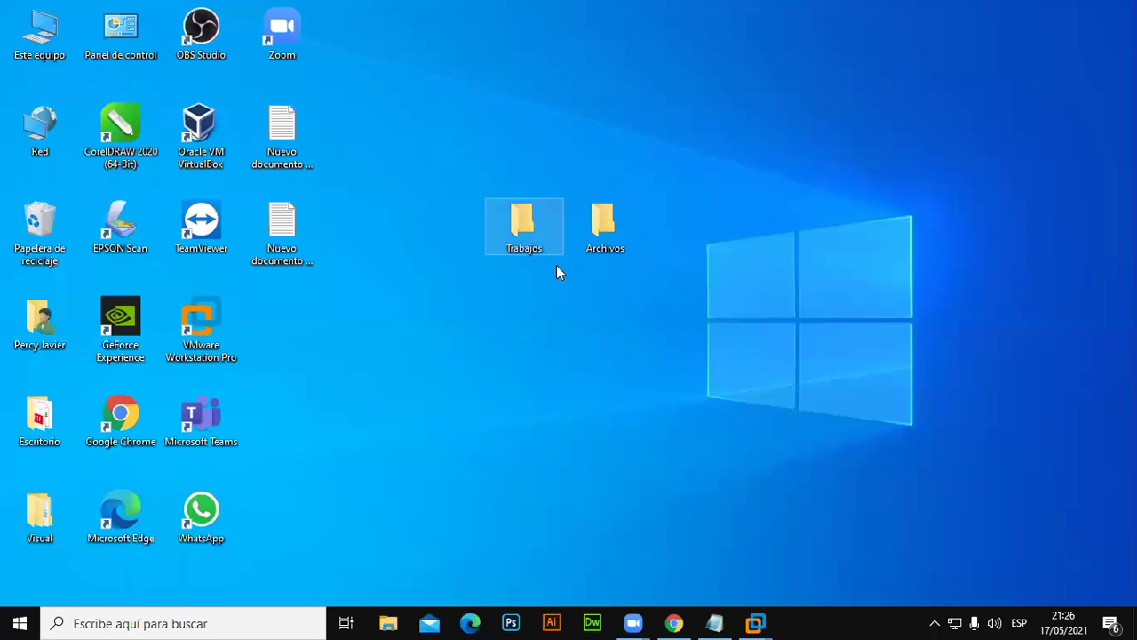
Create a 'Musica' desktop folder and place it just right of Archivos.
right_click(800, 73)
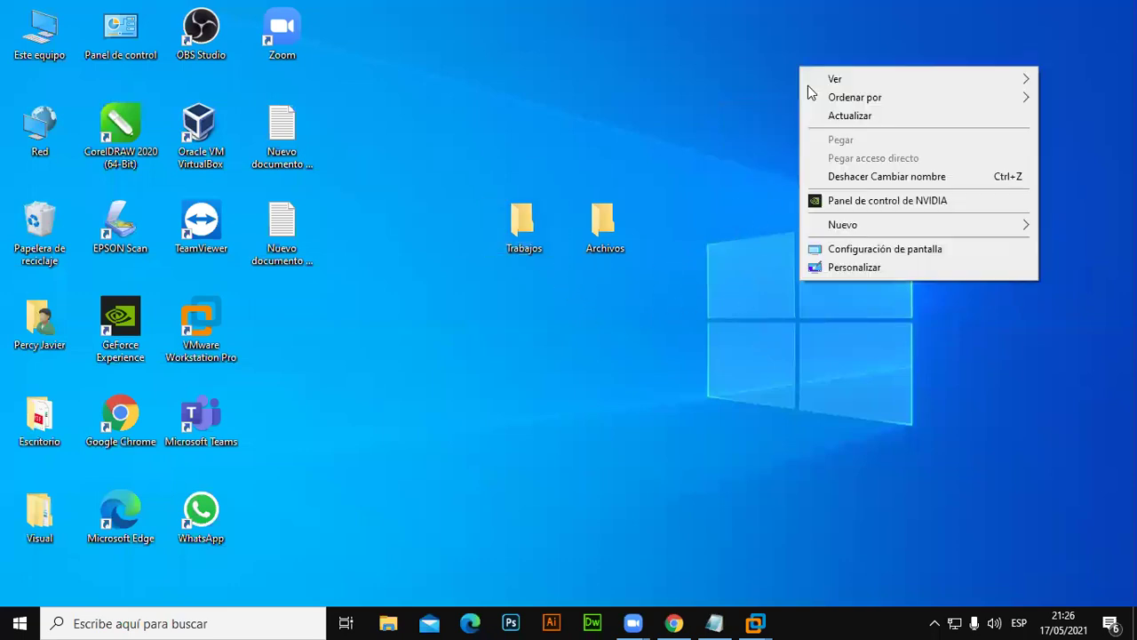
mouse_move(859, 225)
left_click(771, 227)
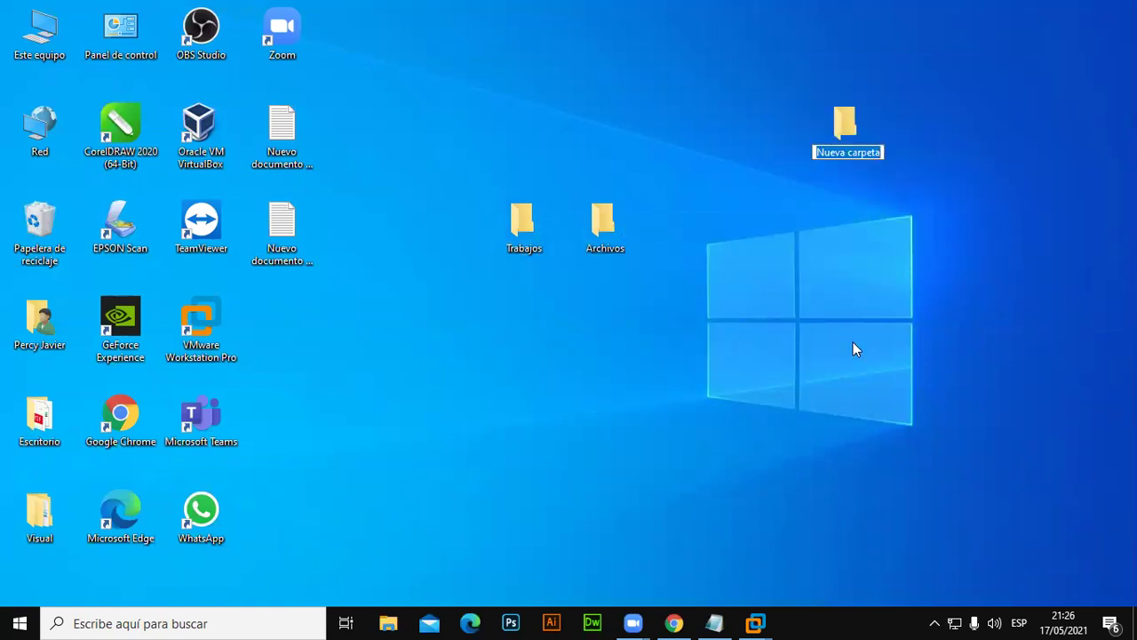
type("Musica")
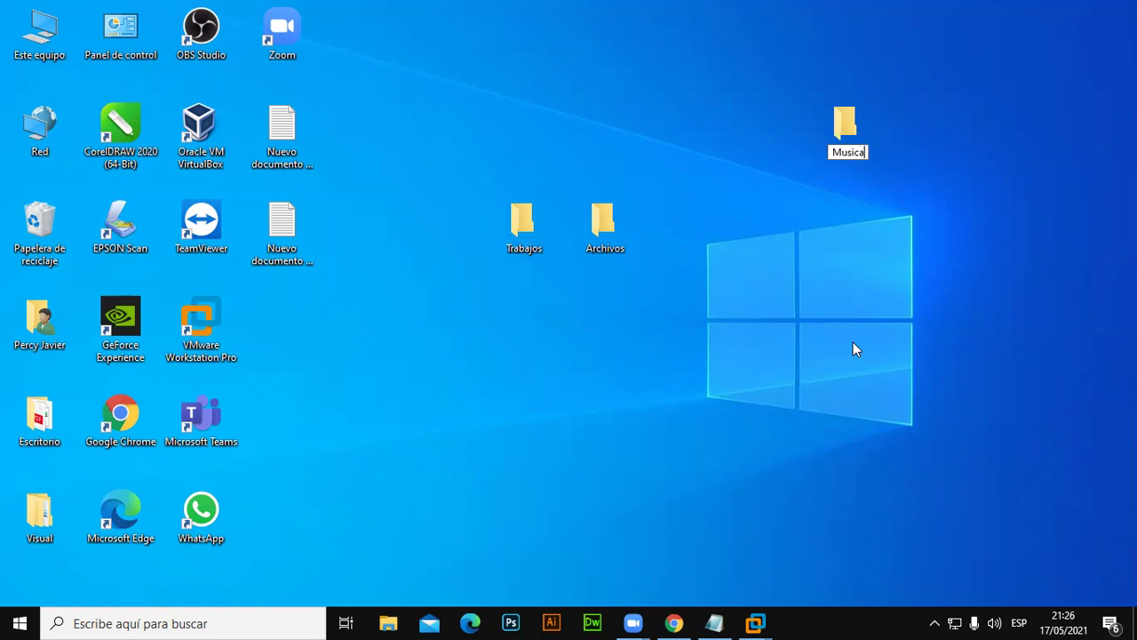
key("Return")
left_click_drag(864, 144, 709, 245)
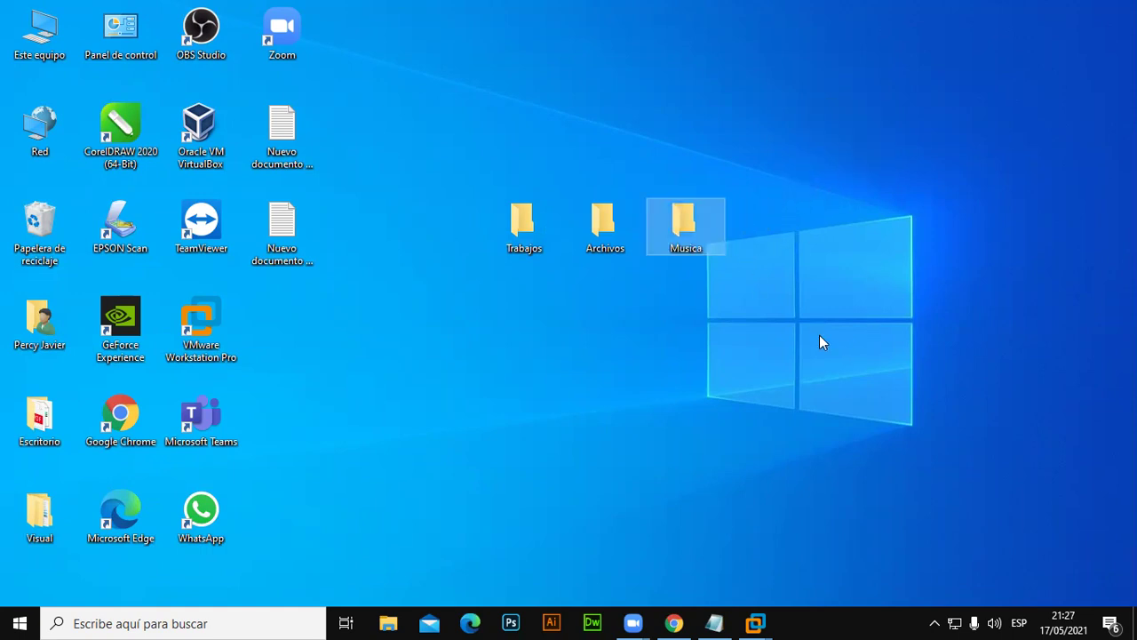
Create a 'Descargas' desktop folder, place it below Trabajos, and deselect it.
right_click(822, 68)
mouse_move(879, 233)
left_click(706, 229)
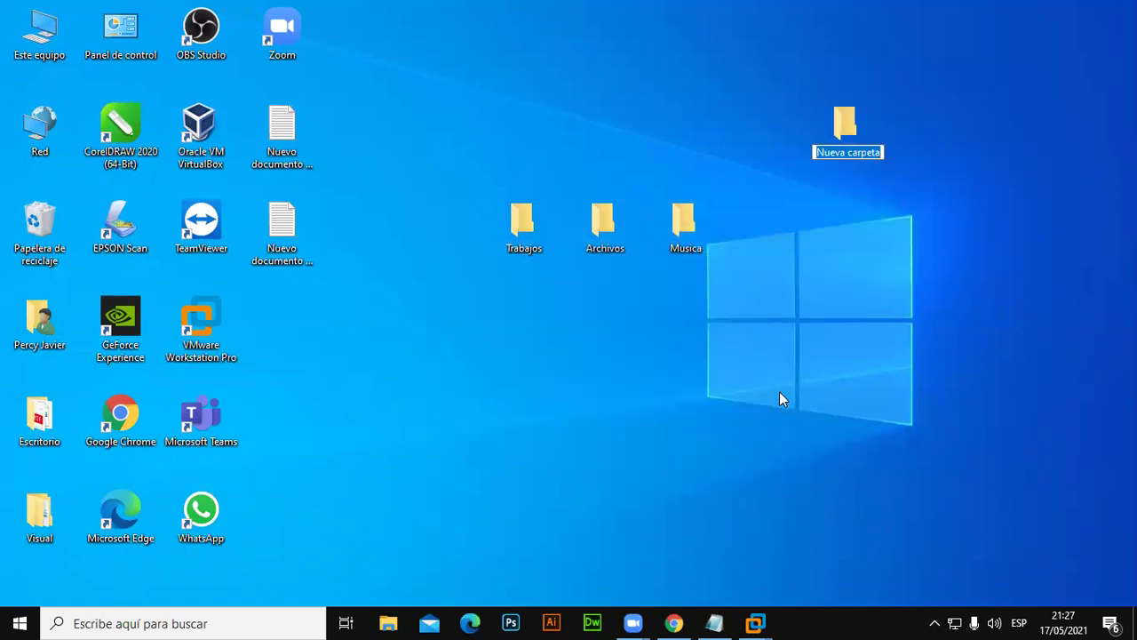
type("Descargas")
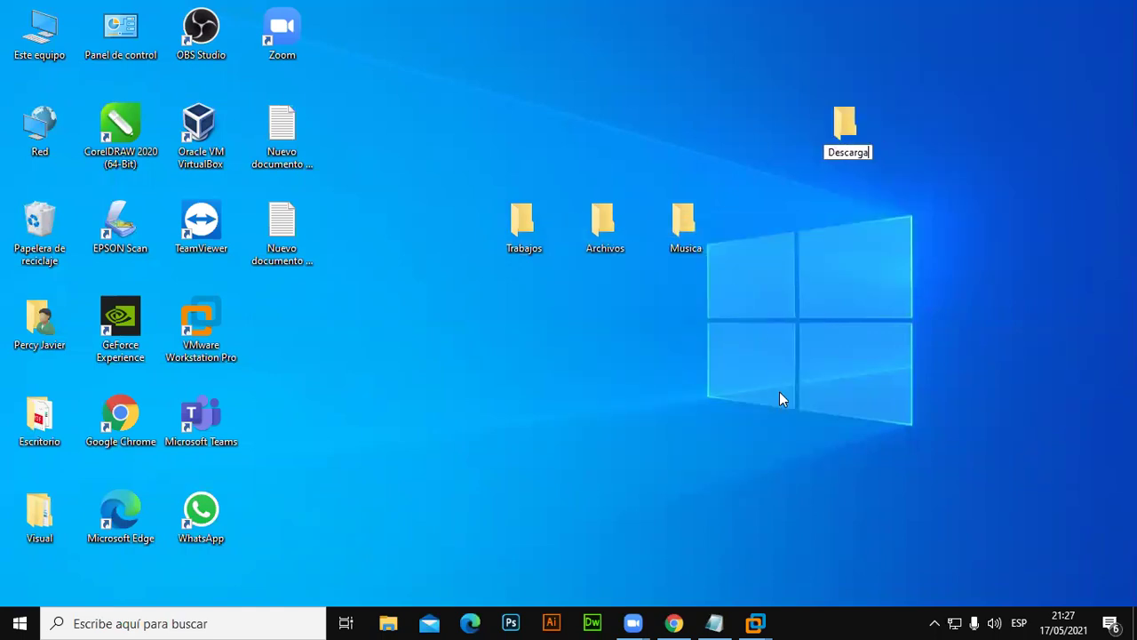
key("Return")
left_click_drag(847, 129, 517, 306)
left_click(817, 321)
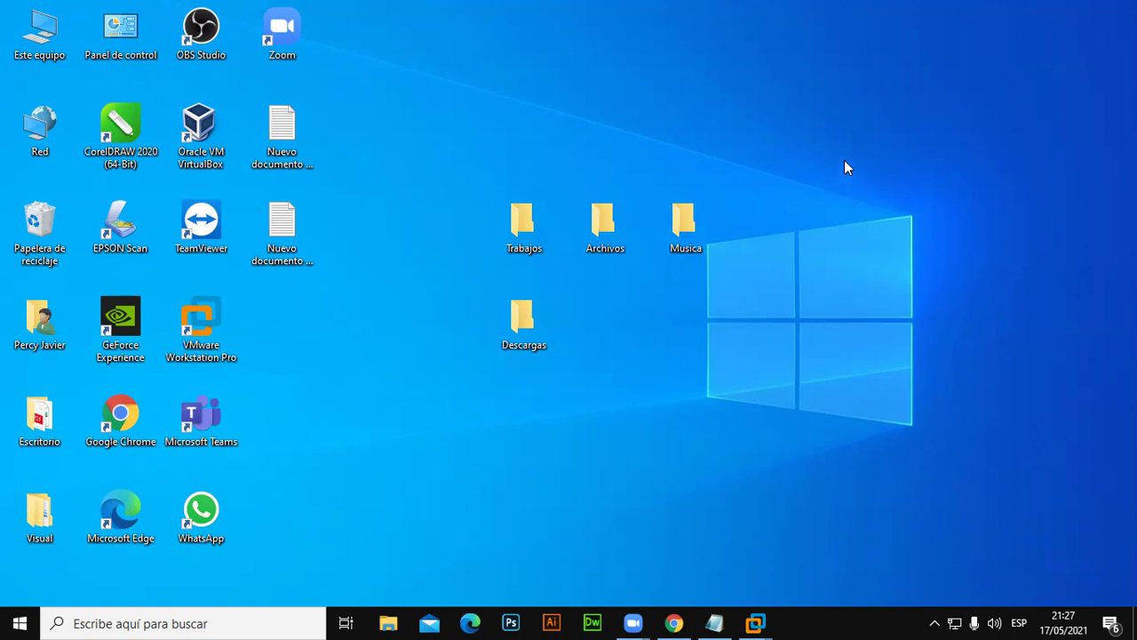
Create a Videos folder beside Descargas on the Windows 10 desktop, then switch to the Windows 8 VM.
key("ctrl+shift+n")
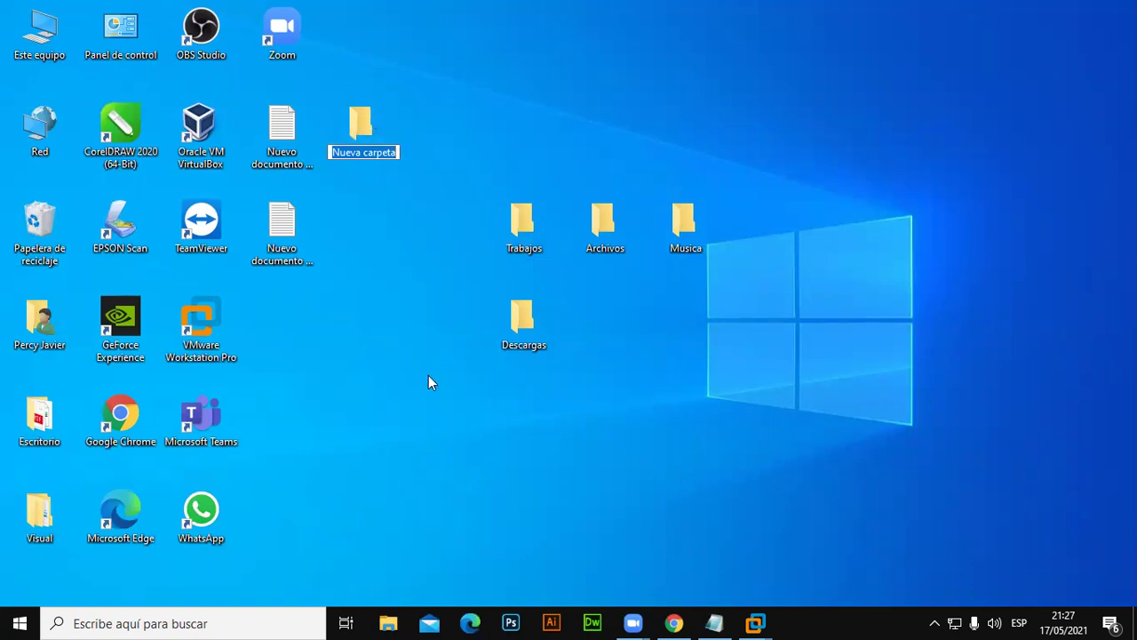
type("Videos")
key("Return")
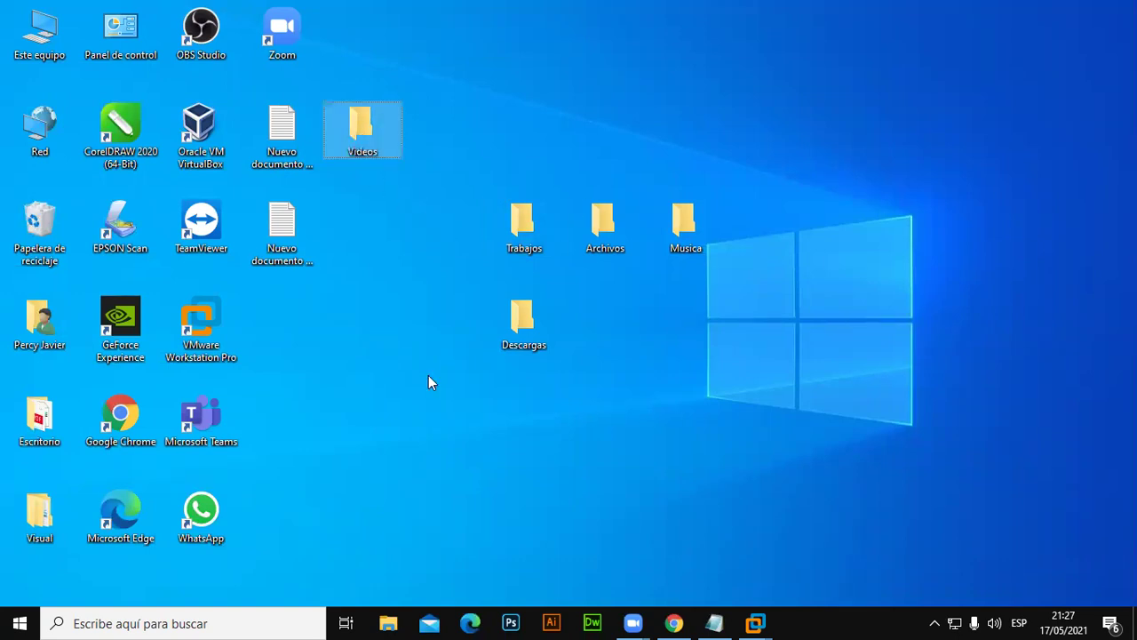
left_click_drag(398, 149, 662, 313)
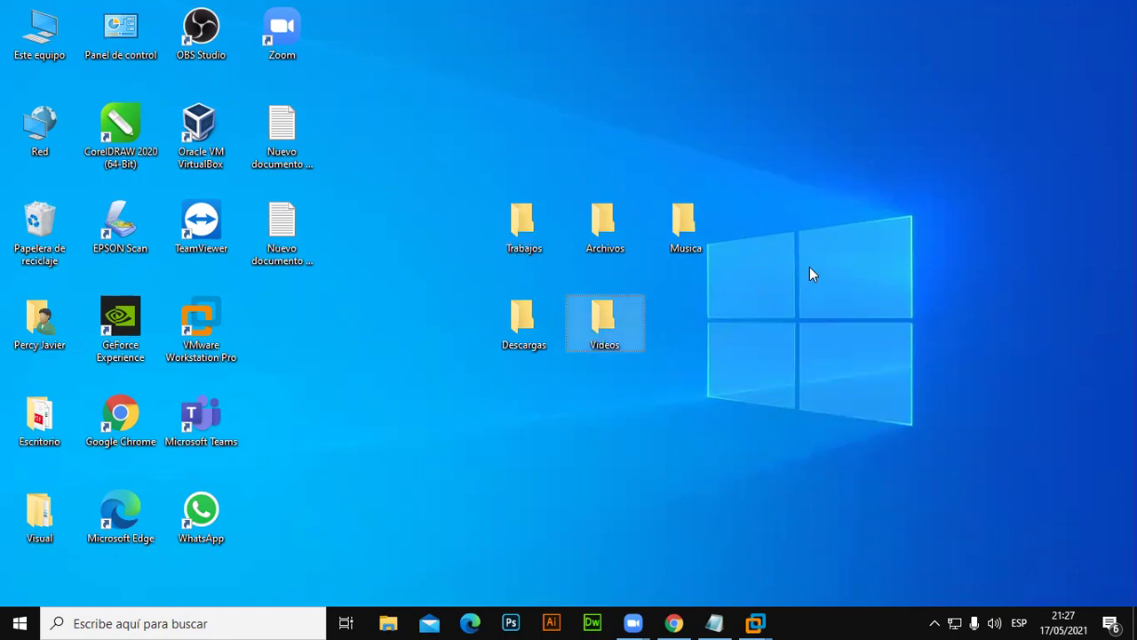
mouse_move(756, 620)
left_click(804, 543)
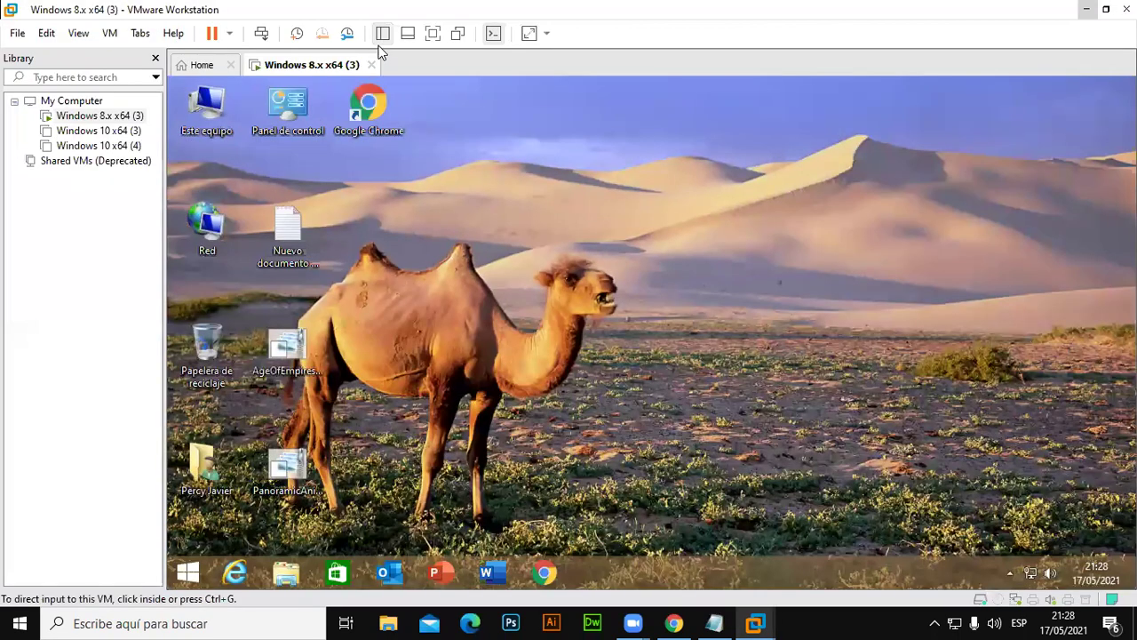
Show the Windows 8 VM full screen and toggle the Start screen back to the desktop.
left_click(433, 33)
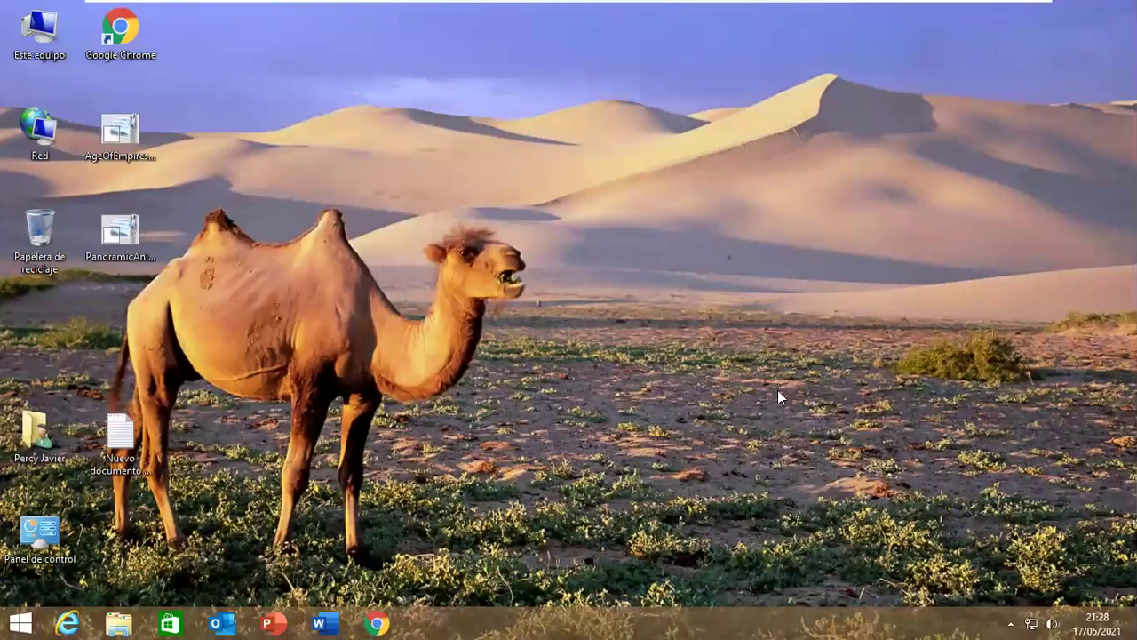
left_click(26, 621)
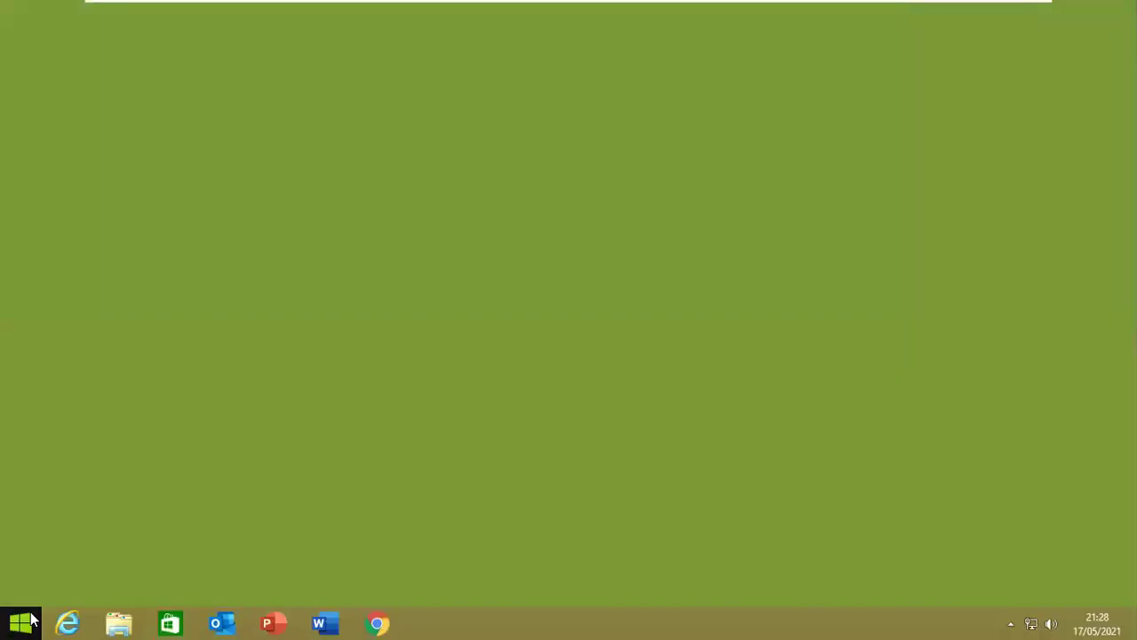
left_click(27, 621)
left_click(27, 621)
left_click(26, 621)
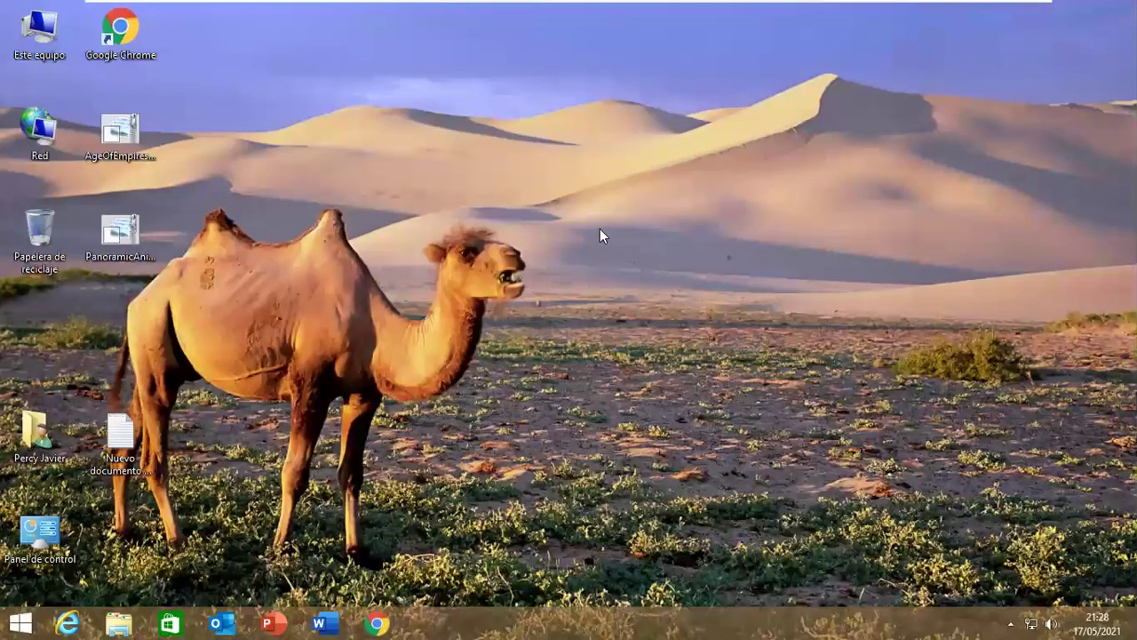
Apply the default Windows theme via Personalizar, replacing Panoramic Animals.
right_click(668, 171)
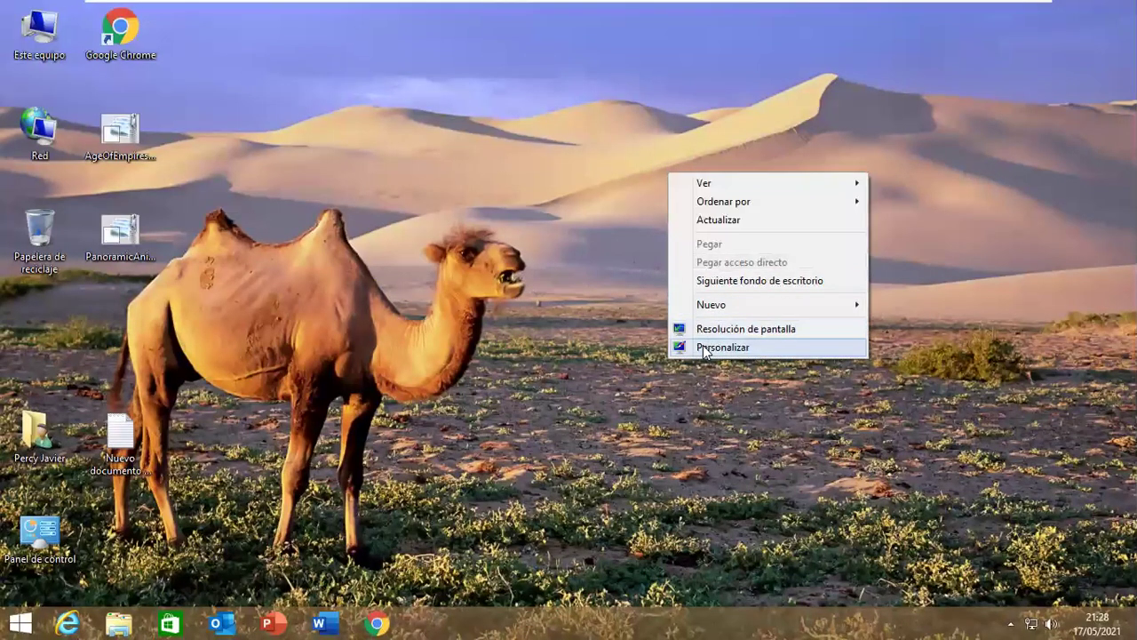
left_click(702, 345)
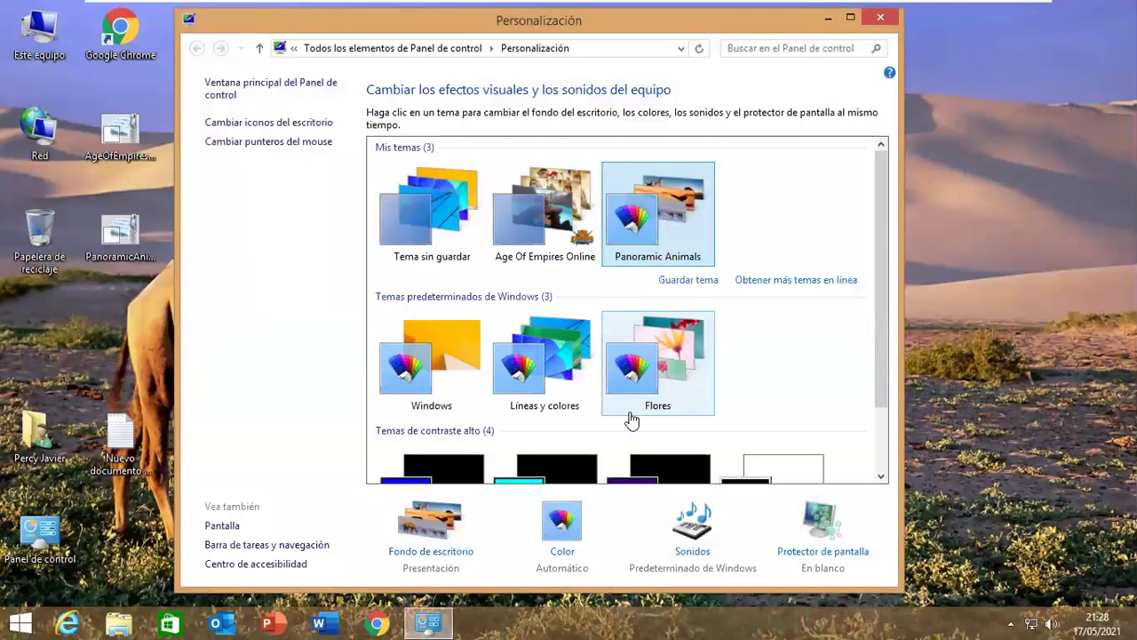
left_click(477, 369)
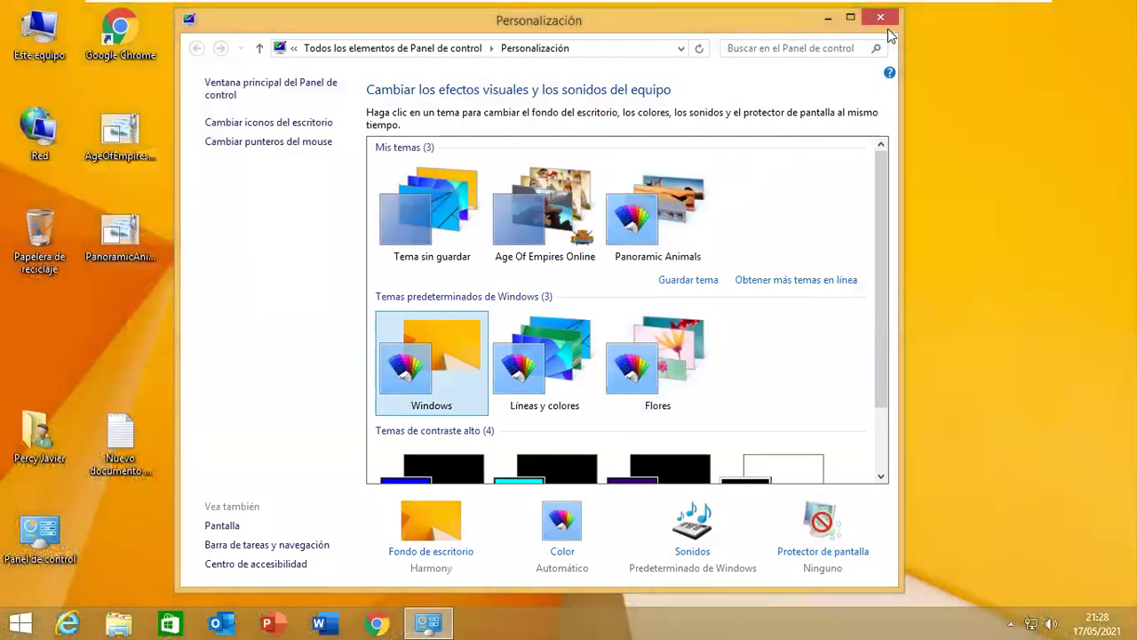
left_click(879, 17)
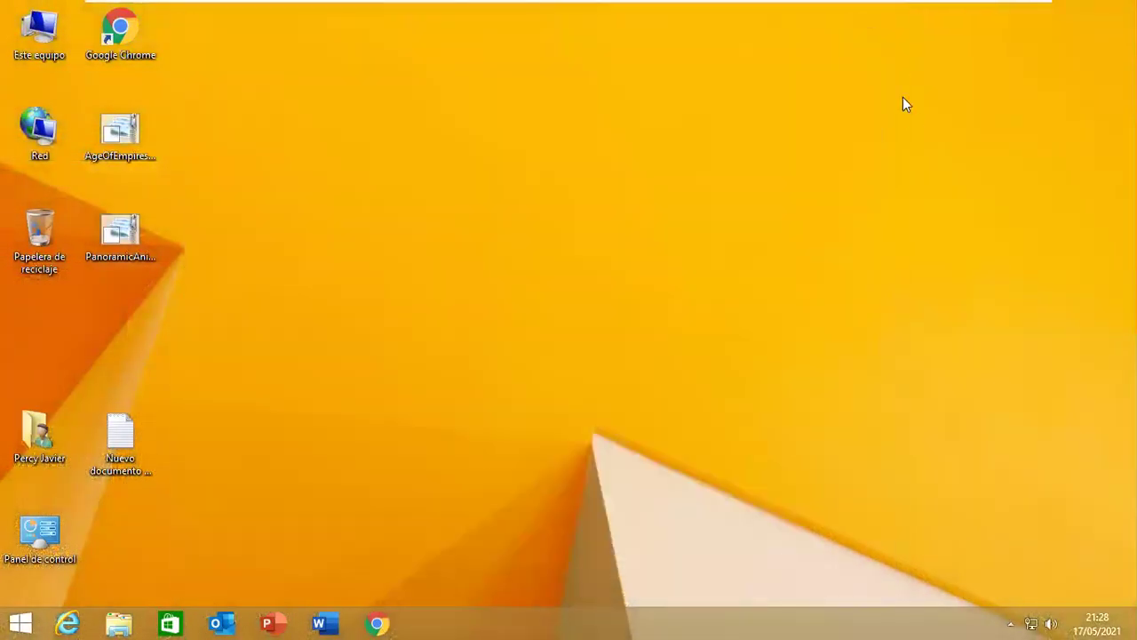
Create a Películas folder and move it to the middle of the desktop.
right_click(611, 216)
right_click(562, 135)
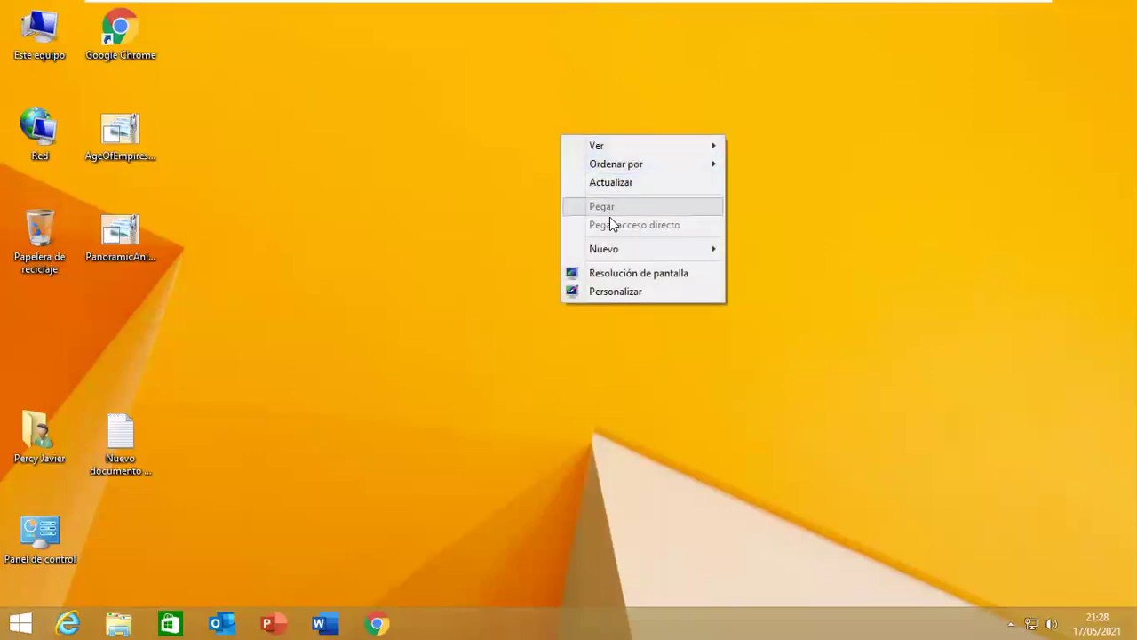
mouse_move(629, 255)
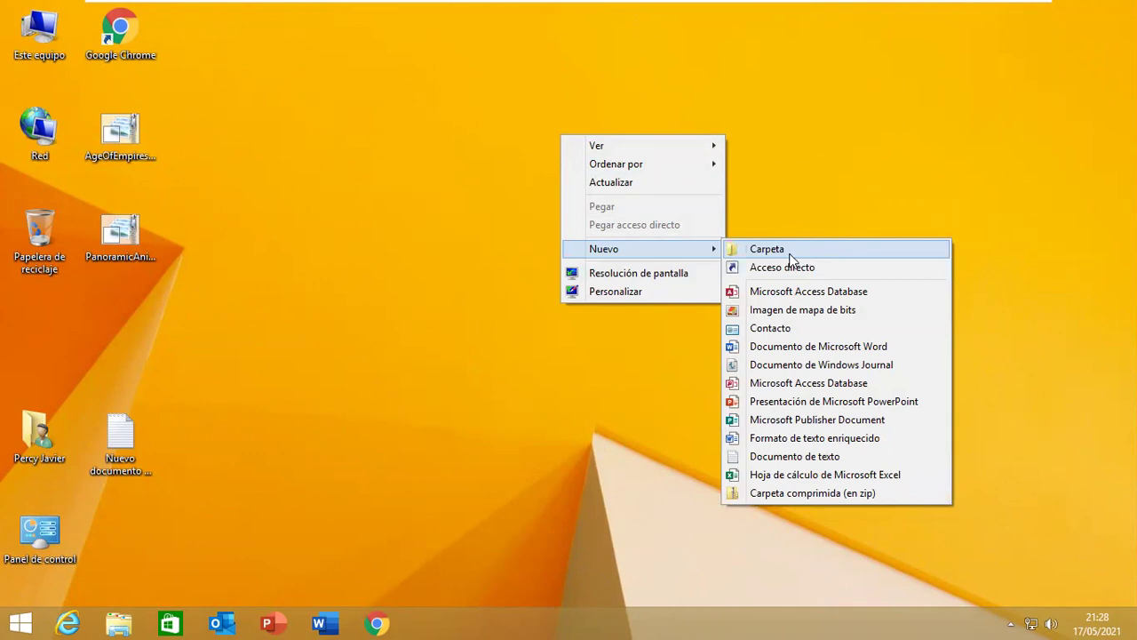
right_click(646, 63)
mouse_move(703, 181)
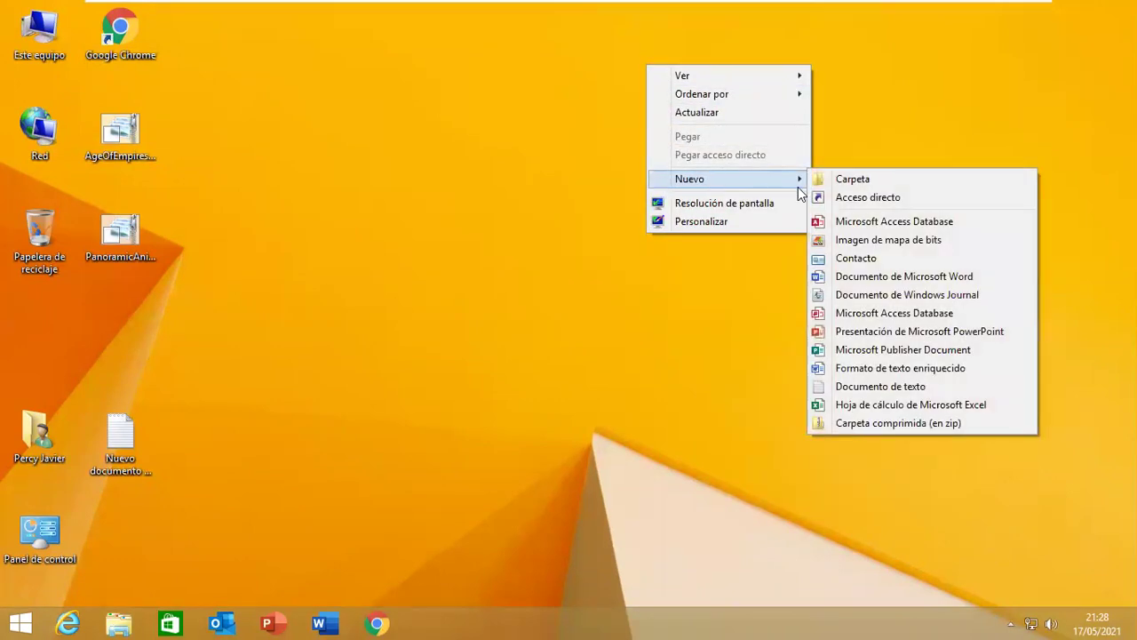
left_click(821, 182)
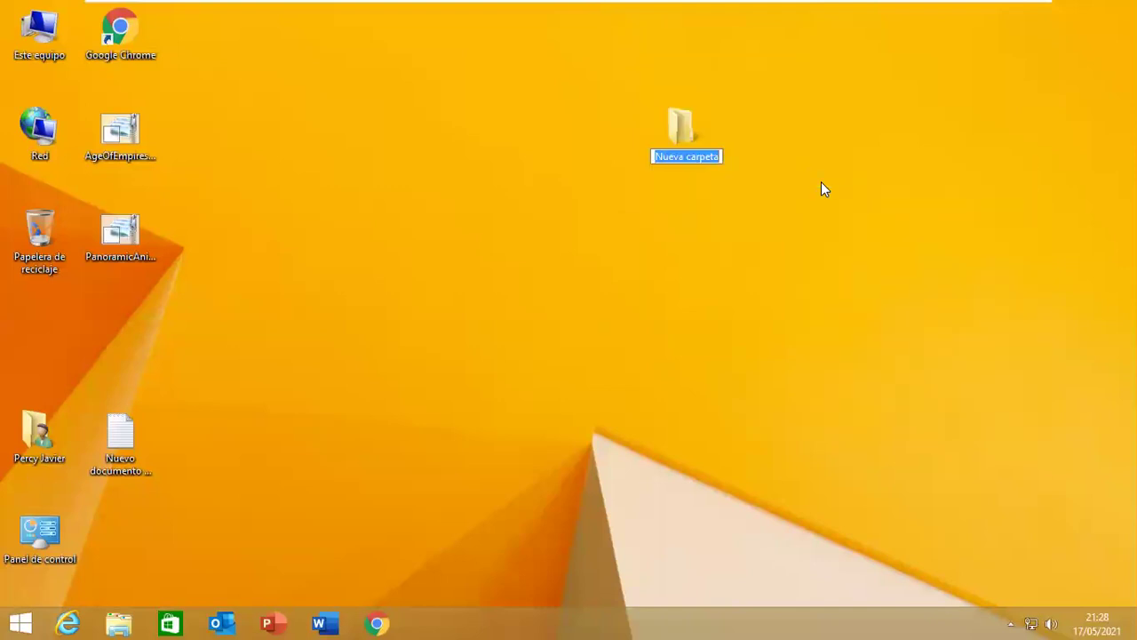
type("Pelic")
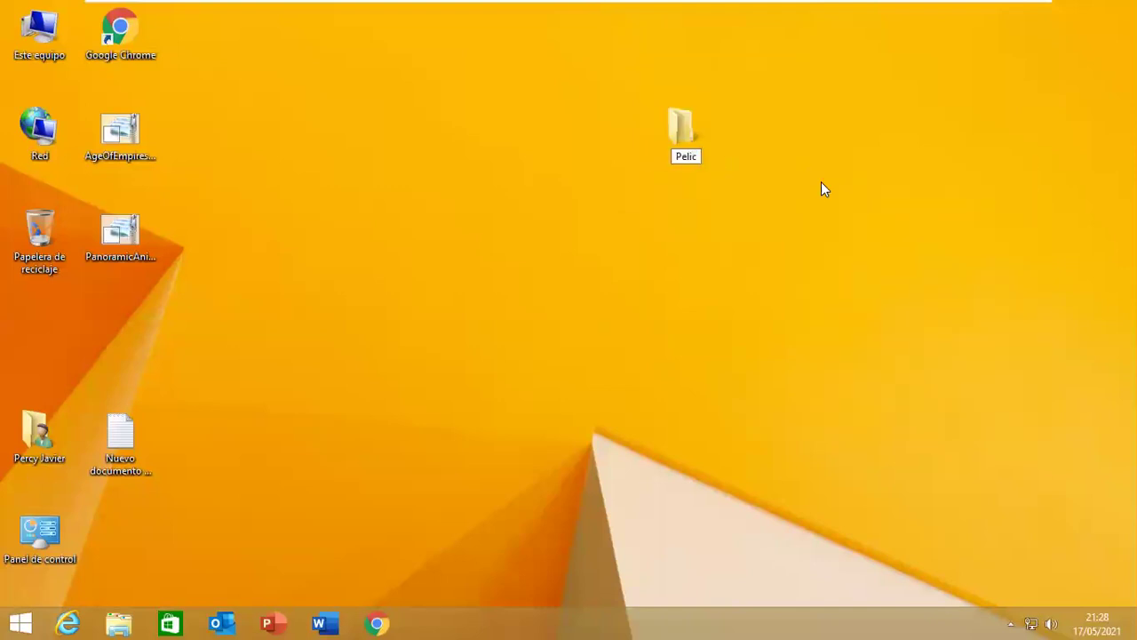
type("ulas")
key("Return")
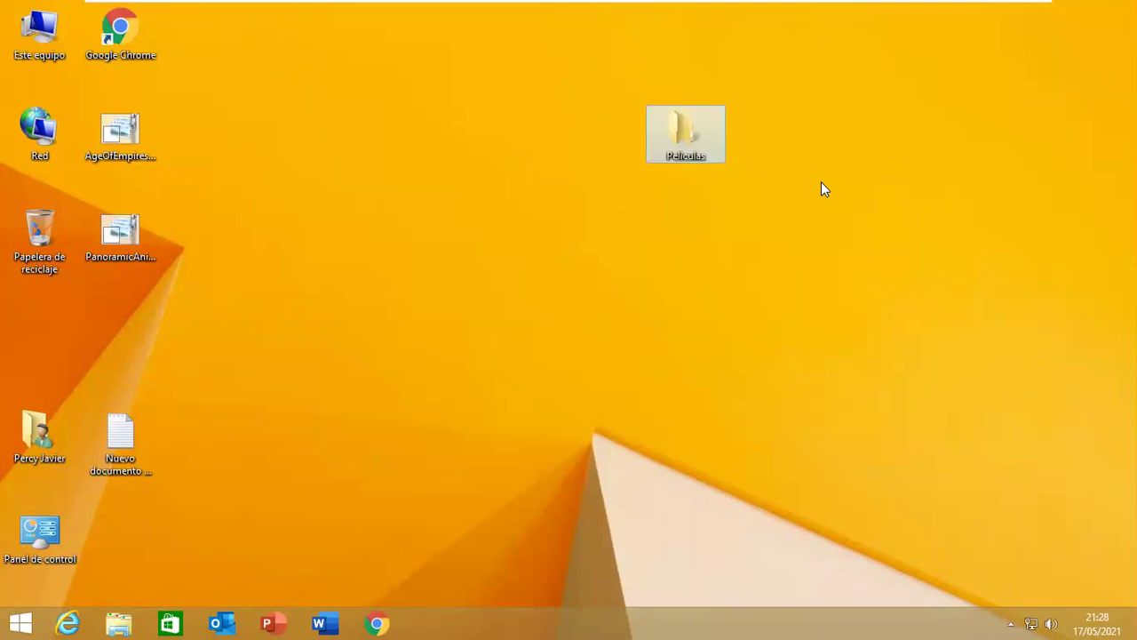
left_click(865, 342)
left_click_drag(680, 128, 360, 231)
Create Música and Documentos folders and line them up beside Películas.
right_click(700, 132)
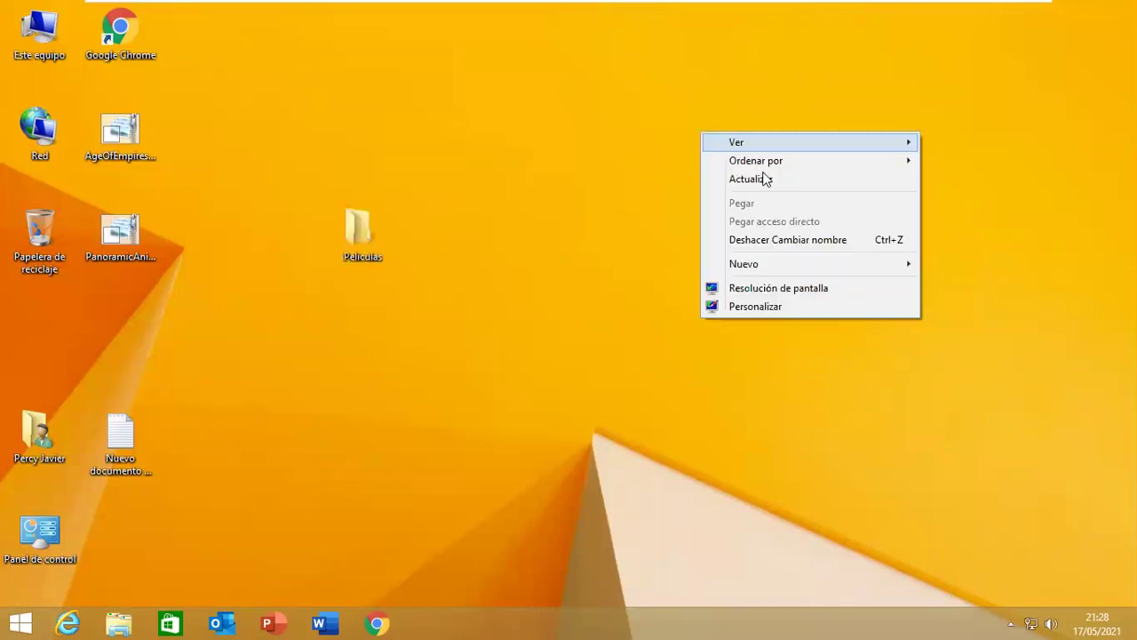
mouse_move(784, 265)
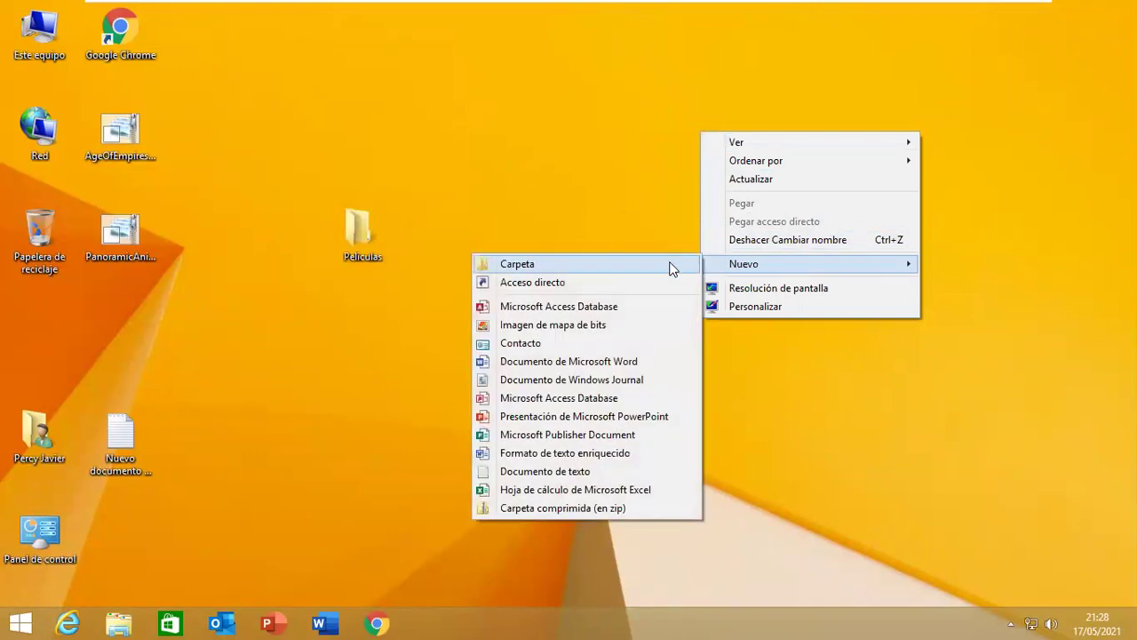
left_click(671, 268)
type("Música")
key("Return")
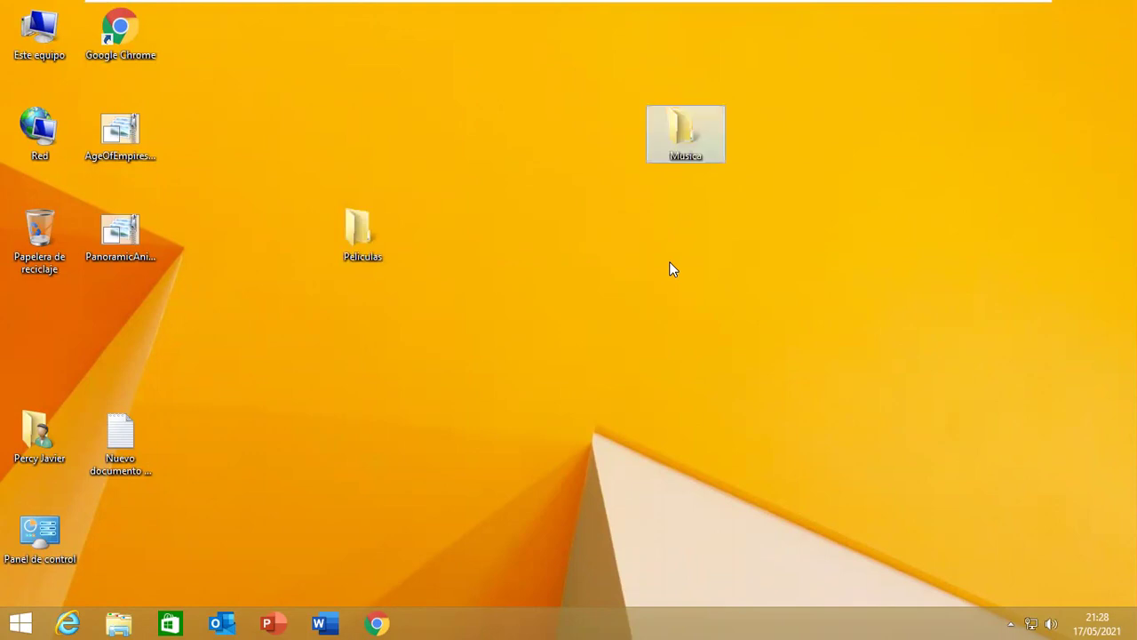
right_click(701, 316)
mouse_move(776, 443)
left_click(551, 198)
type("Documentos")
key("Return")
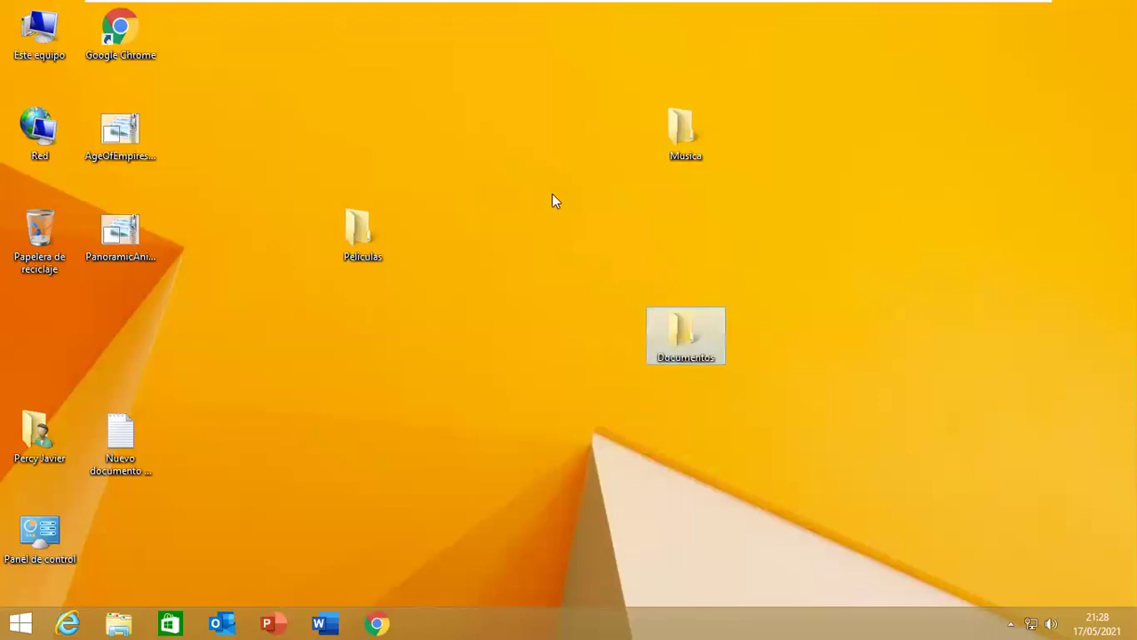
left_click_drag(653, 310, 471, 245)
left_click_drag(645, 152, 530, 253)
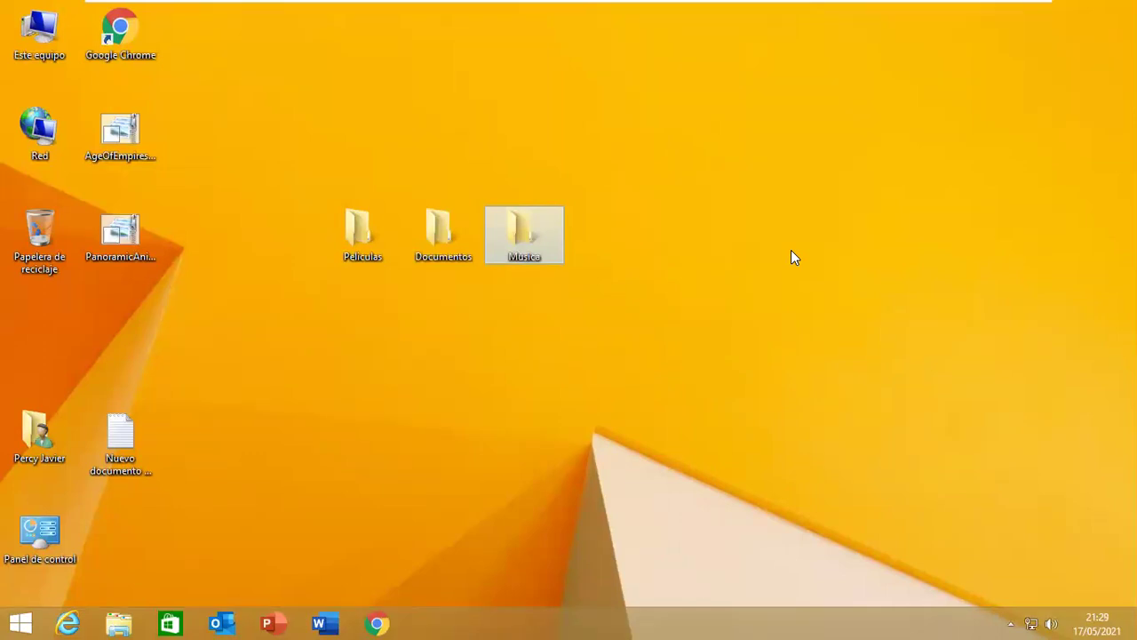
Create a Descargas folder with Ctrl+Shift+N, place it below Películas, and launch Chrome.
key("ctrl+shift+n")
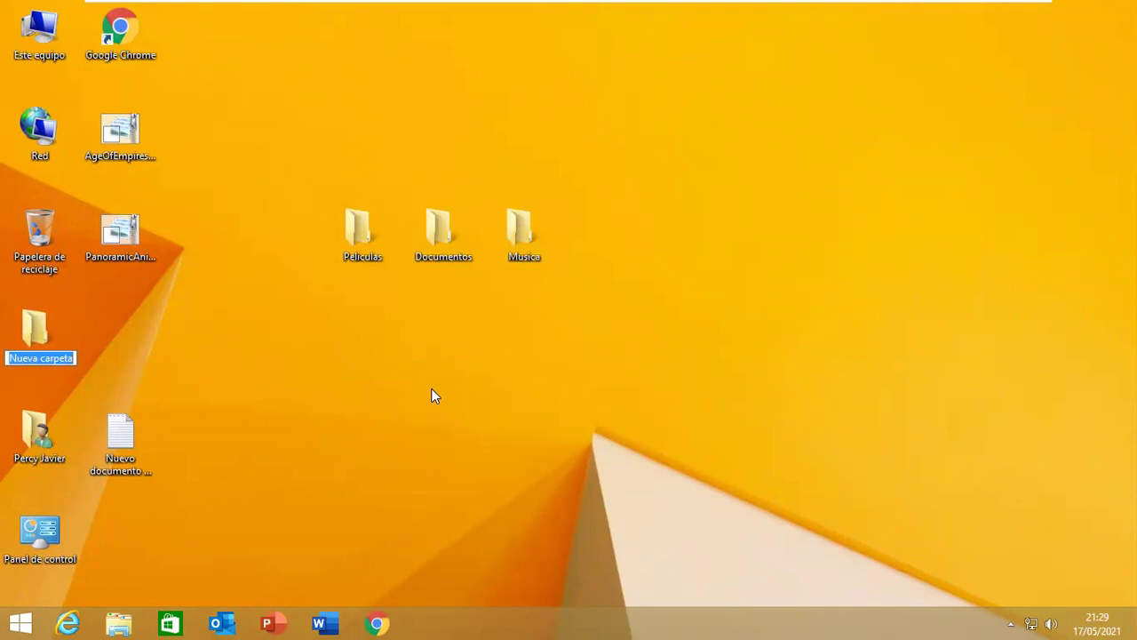
type("Descargas")
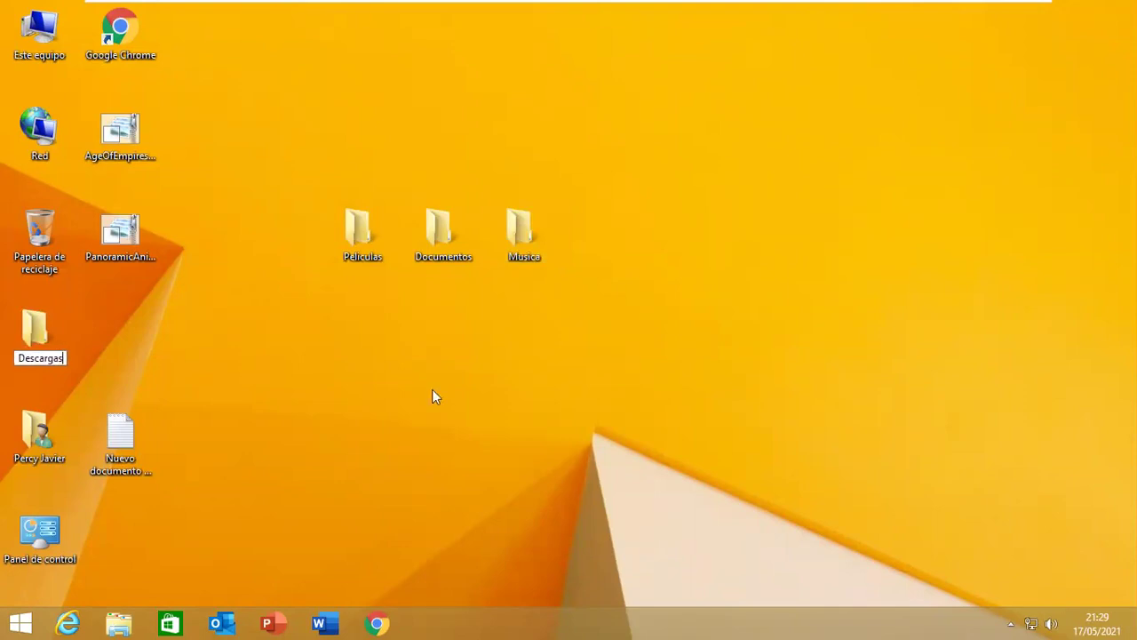
key("Return")
left_click_drag(62, 335, 384, 335)
left_click(373, 622)
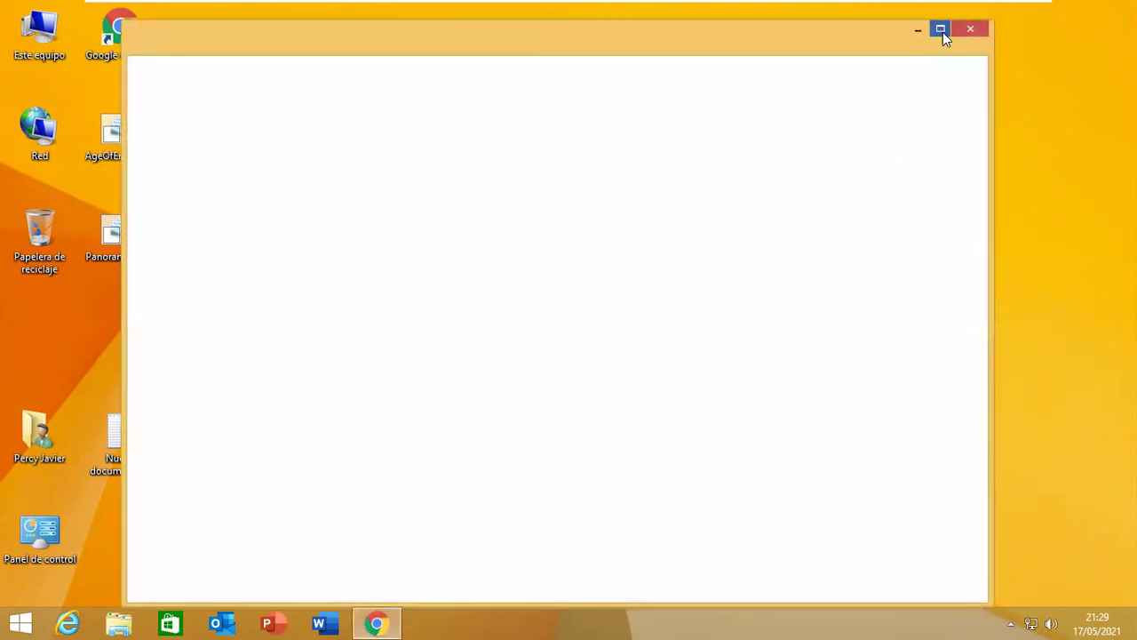
Maximise Chrome and search Google Images for 'teclado de pc'.
left_click(941, 29)
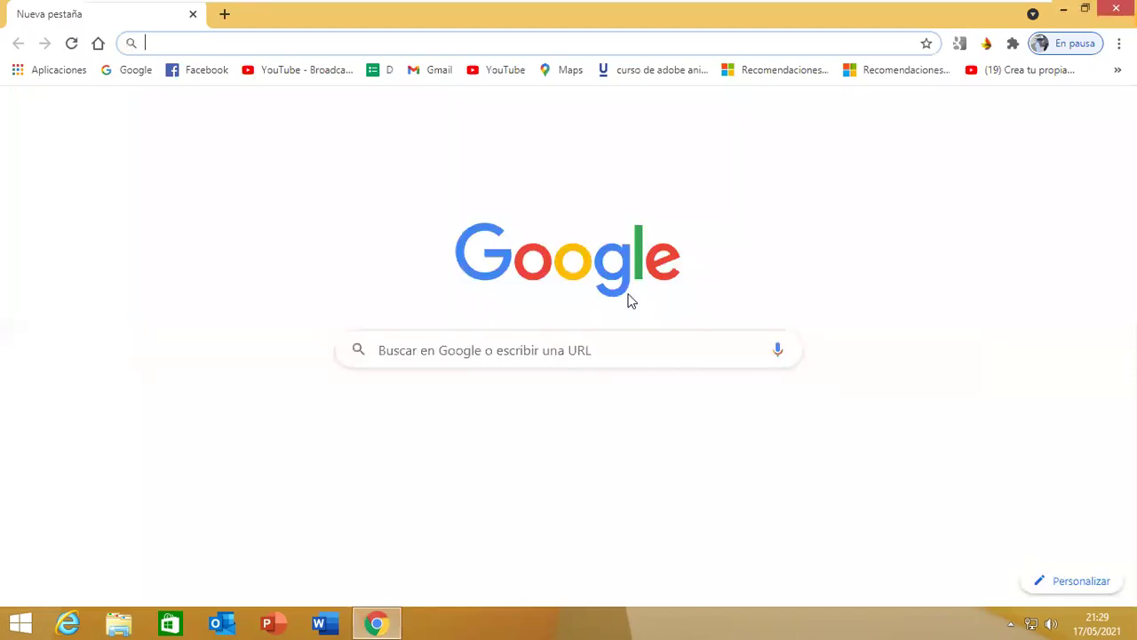
left_click(533, 347)
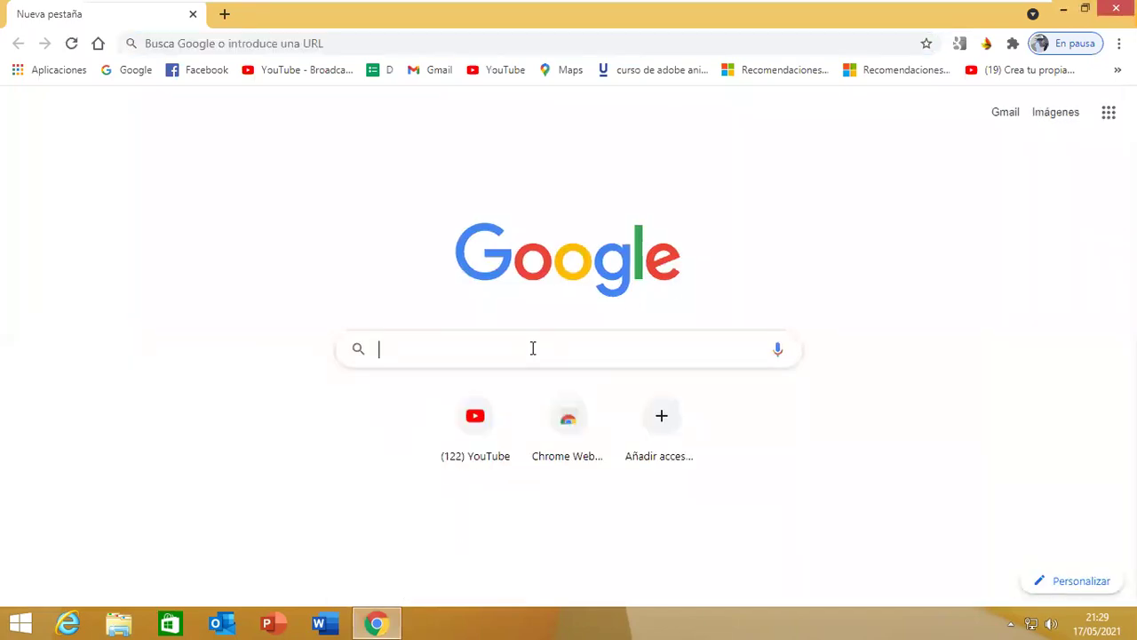
type("teclado")
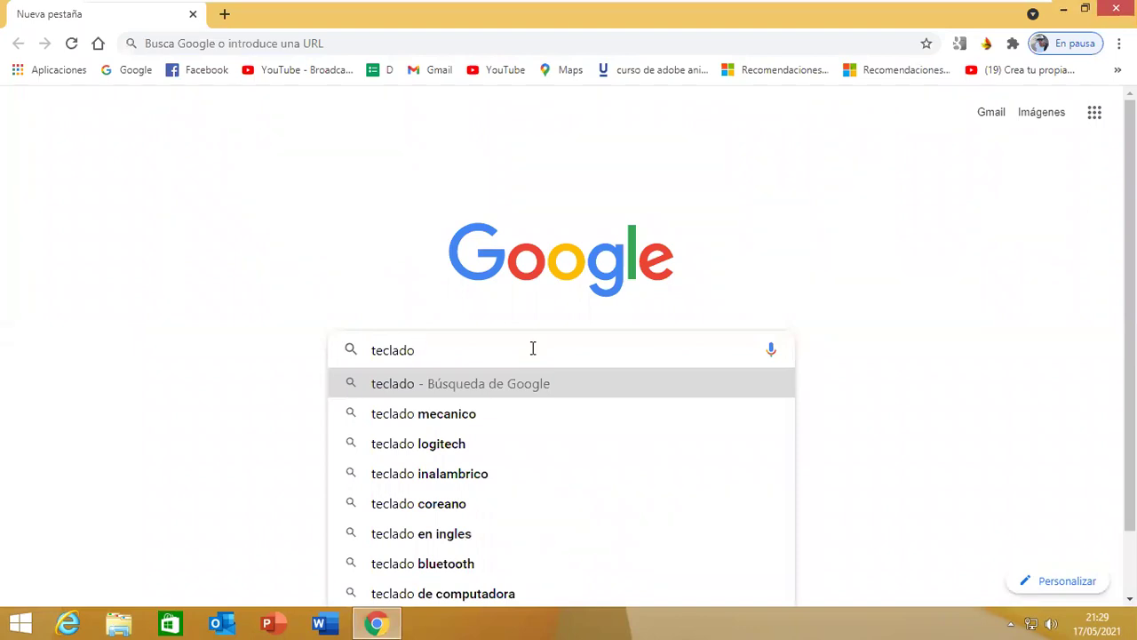
type(" de pc")
key("Return")
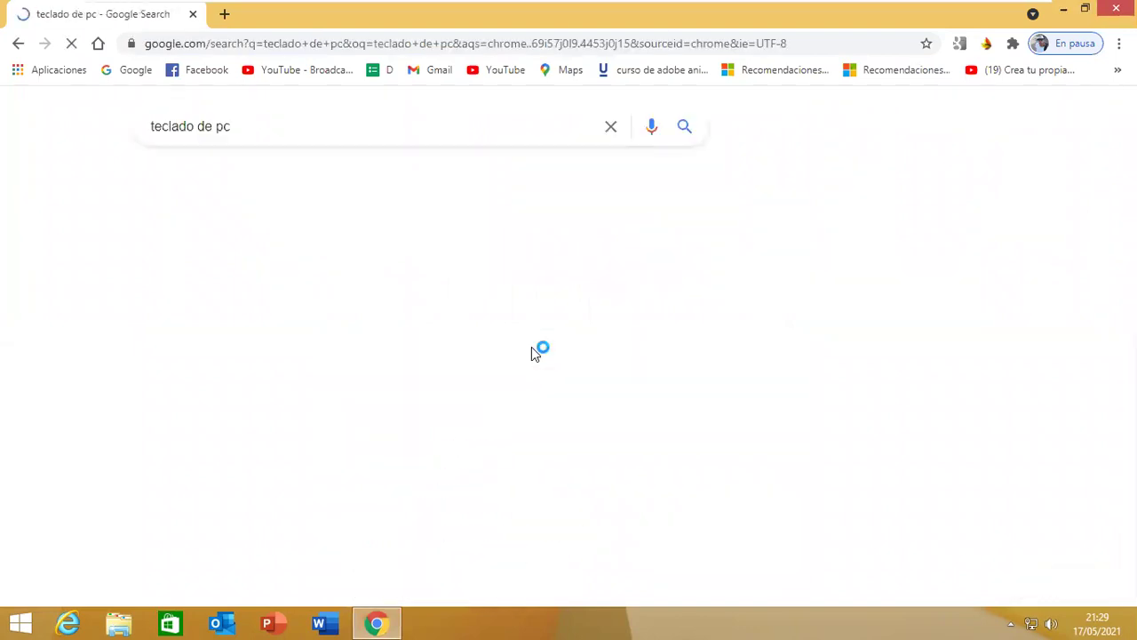
left_click(229, 183)
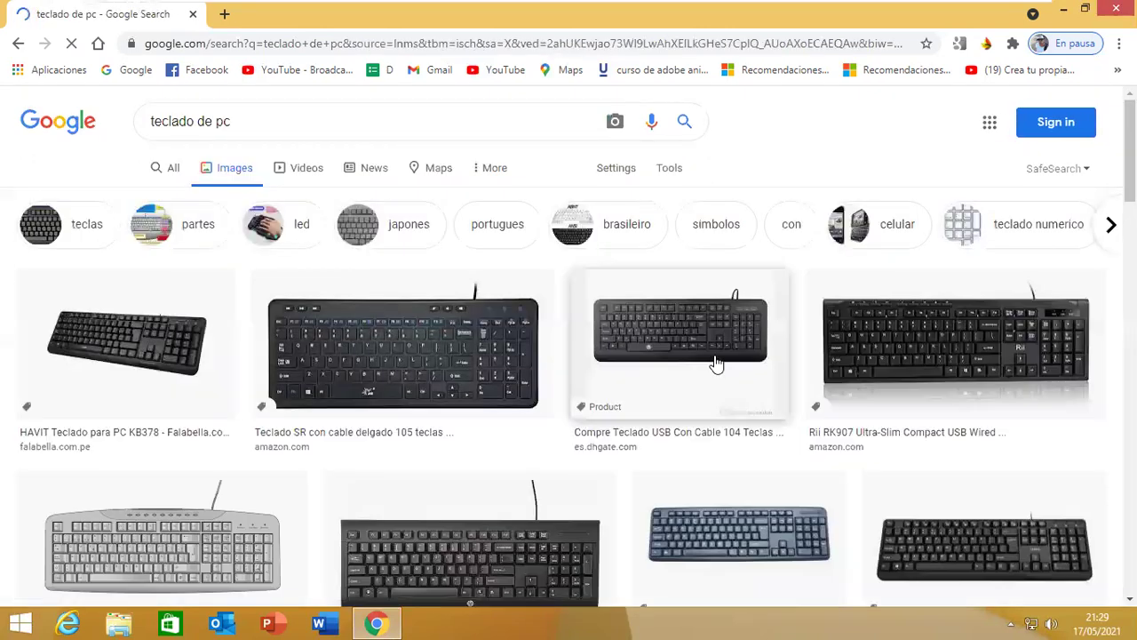
Save the 731 × 355 Rii RK907 keyboard image.
left_click(955, 355)
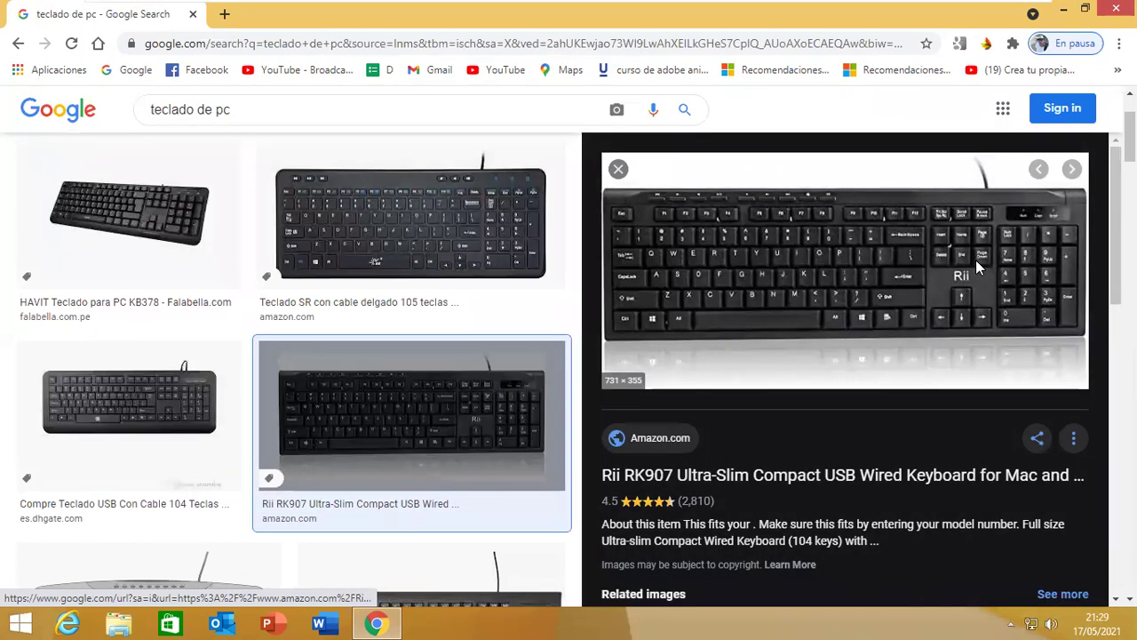
right_click(975, 259)
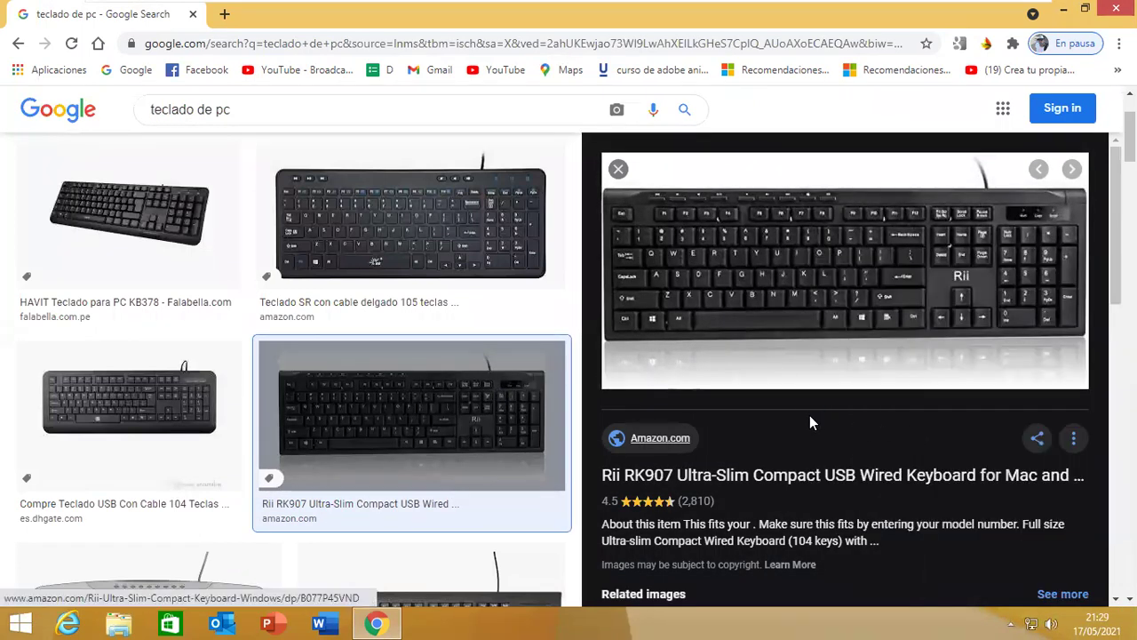
right_click(799, 356)
left_click(853, 396)
left_click(678, 432)
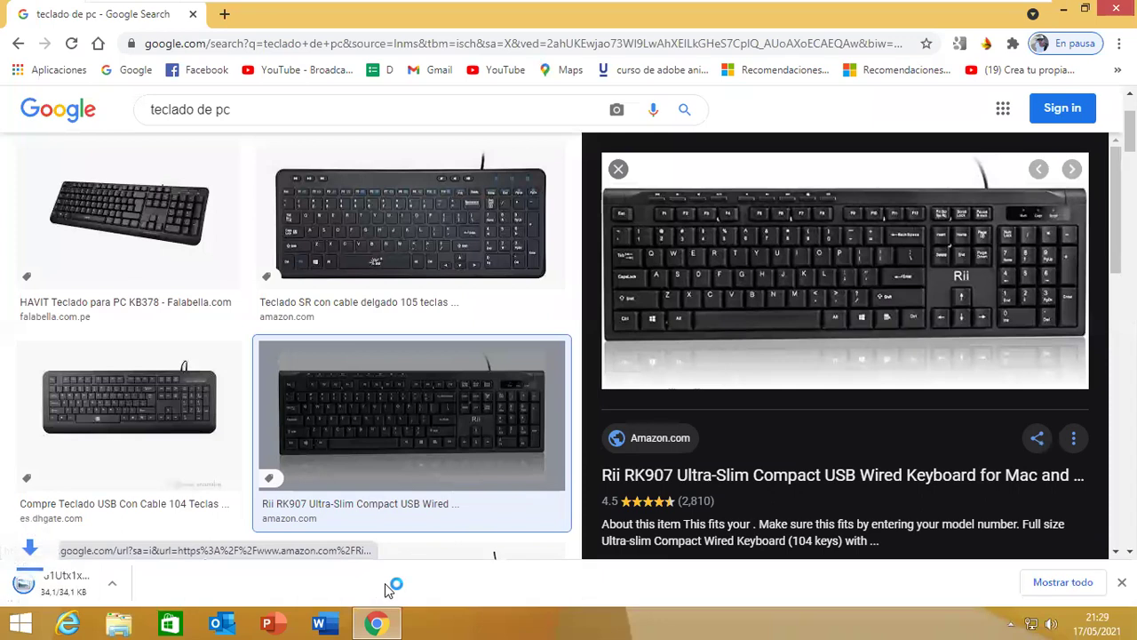
Open the downloaded Rii keyboard jpg and maximise the Photo Viewer window.
left_click(98, 584)
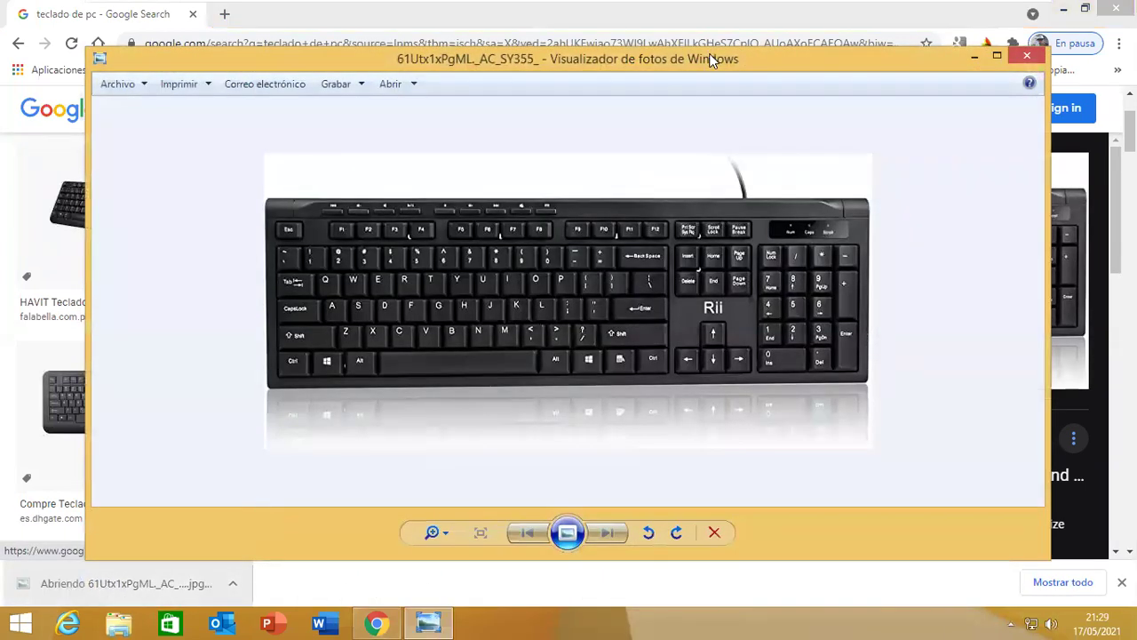
double_click(705, 61)
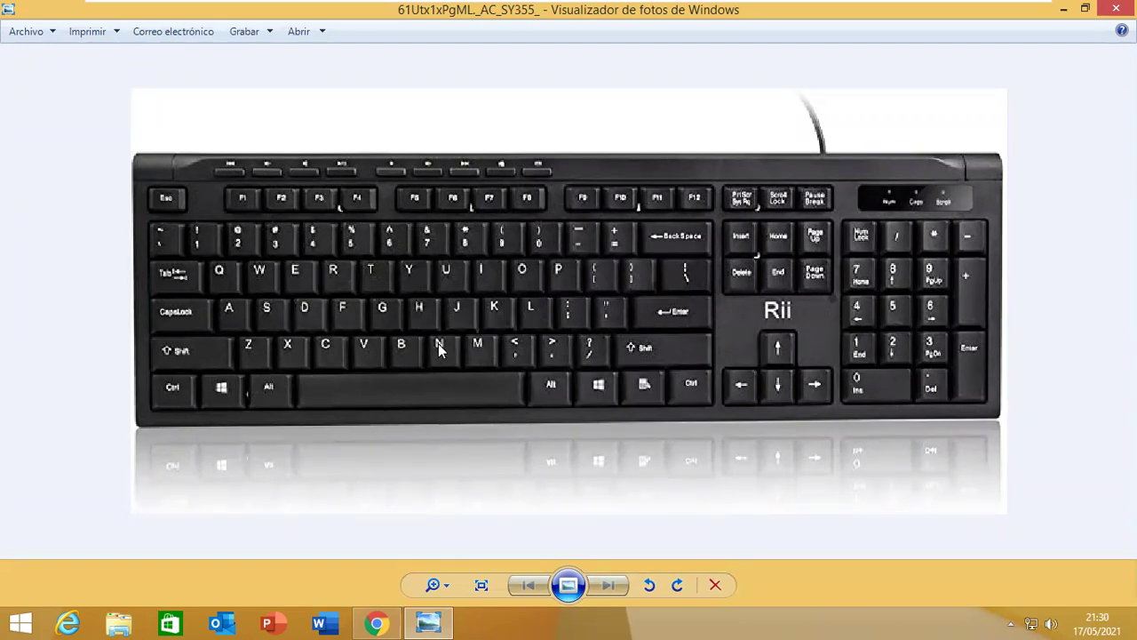
Close the photo and preview the related Logitech image under PARTES DEL TECLADO.
left_click(1112, 8)
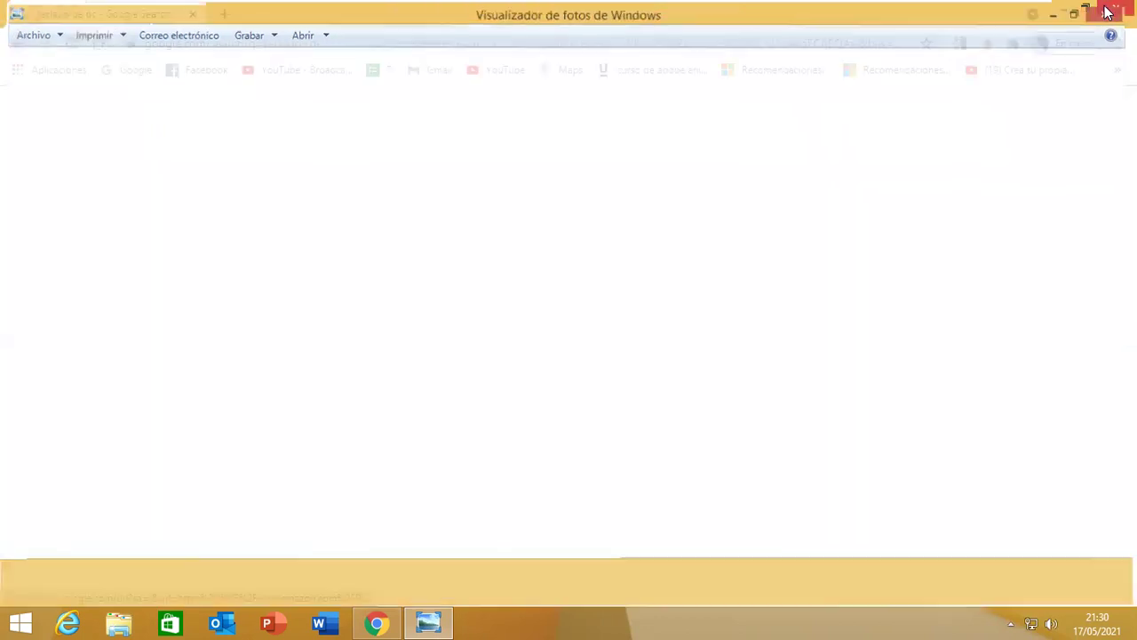
scroll(528, 376, "down", 4)
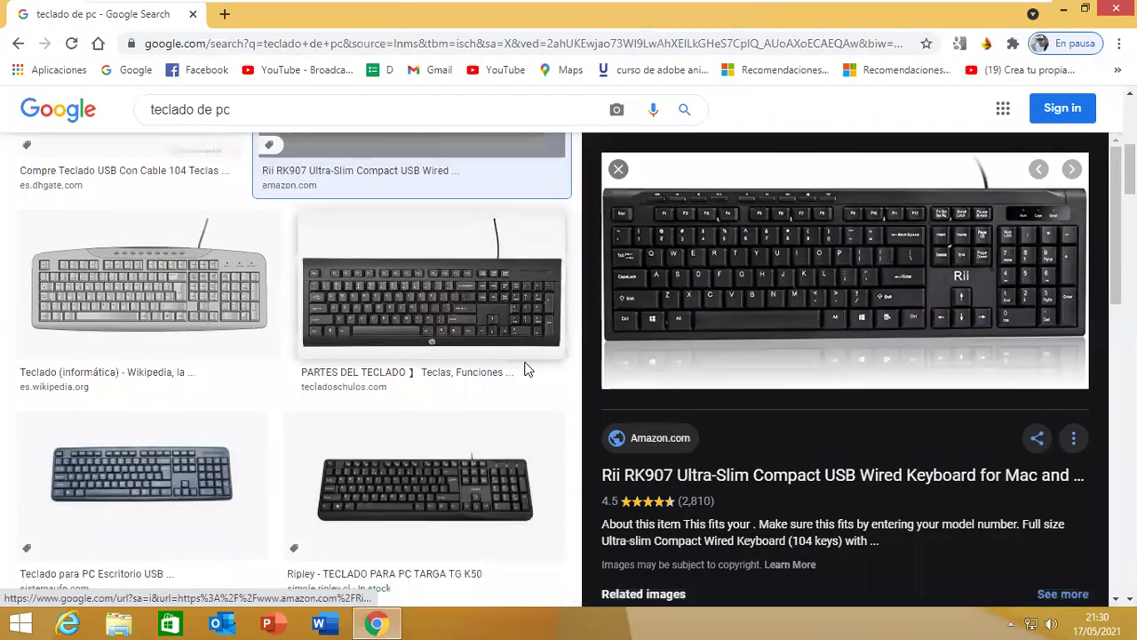
left_click(524, 325)
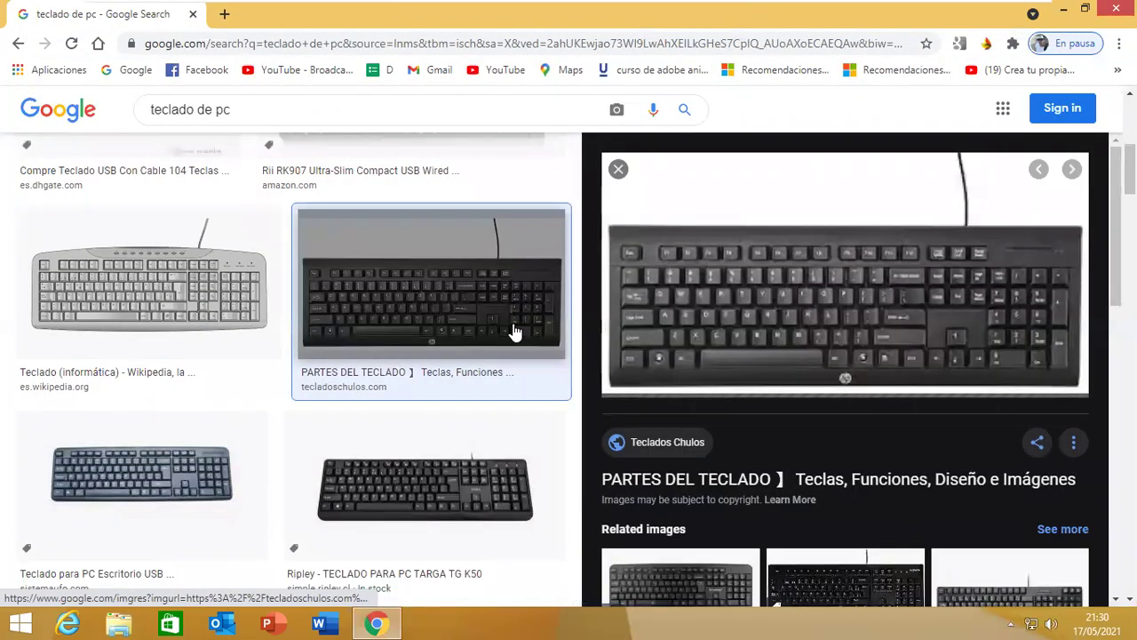
scroll(767, 345, "down", 2)
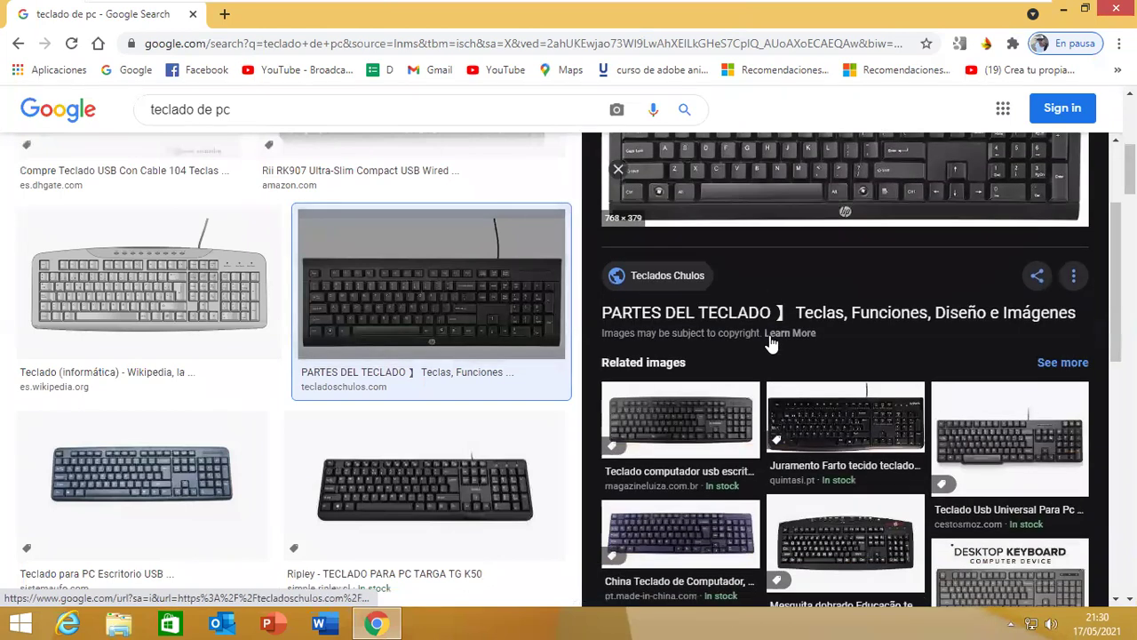
left_click(850, 416)
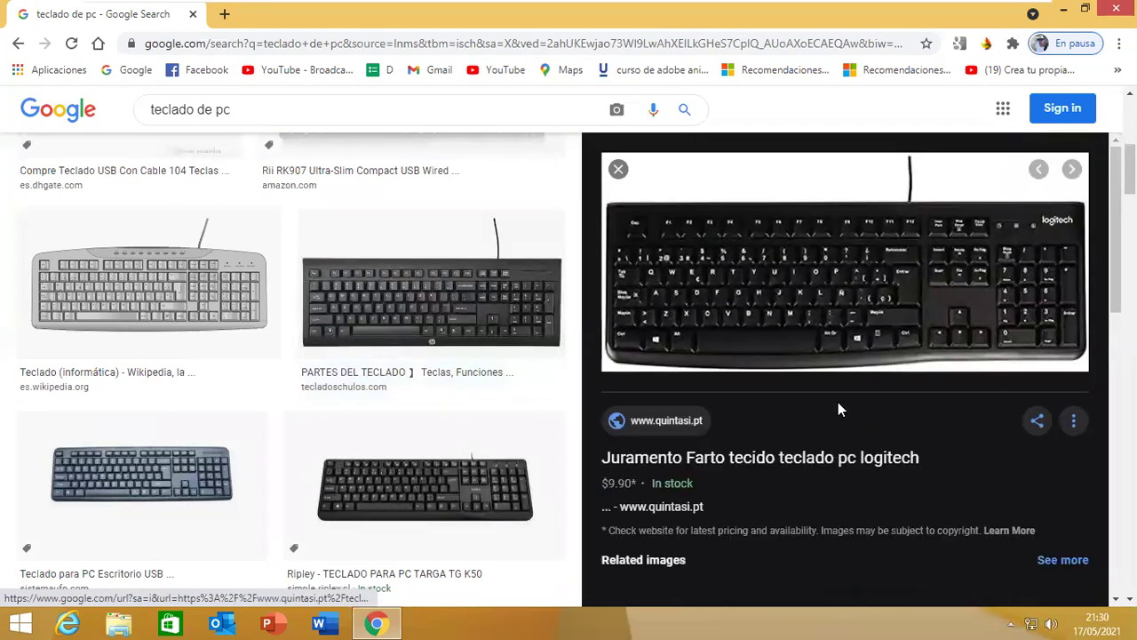
Save the 789 × 355 Logitech keyboard image and open the downloaded file.
right_click(855, 311)
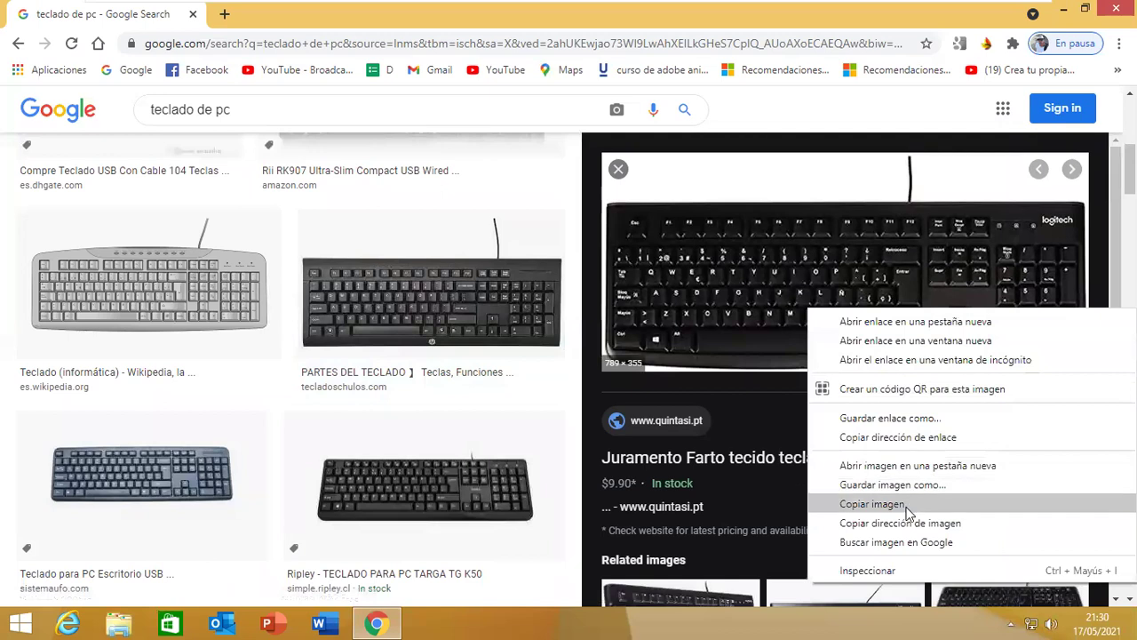
left_click(906, 503)
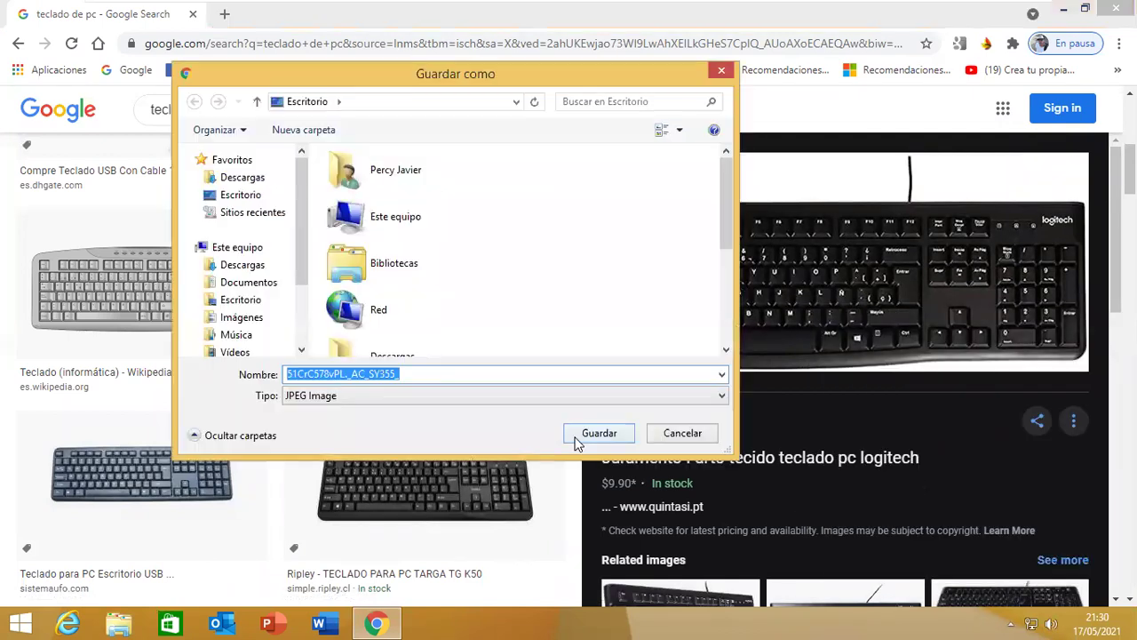
left_click(583, 431)
left_click(87, 587)
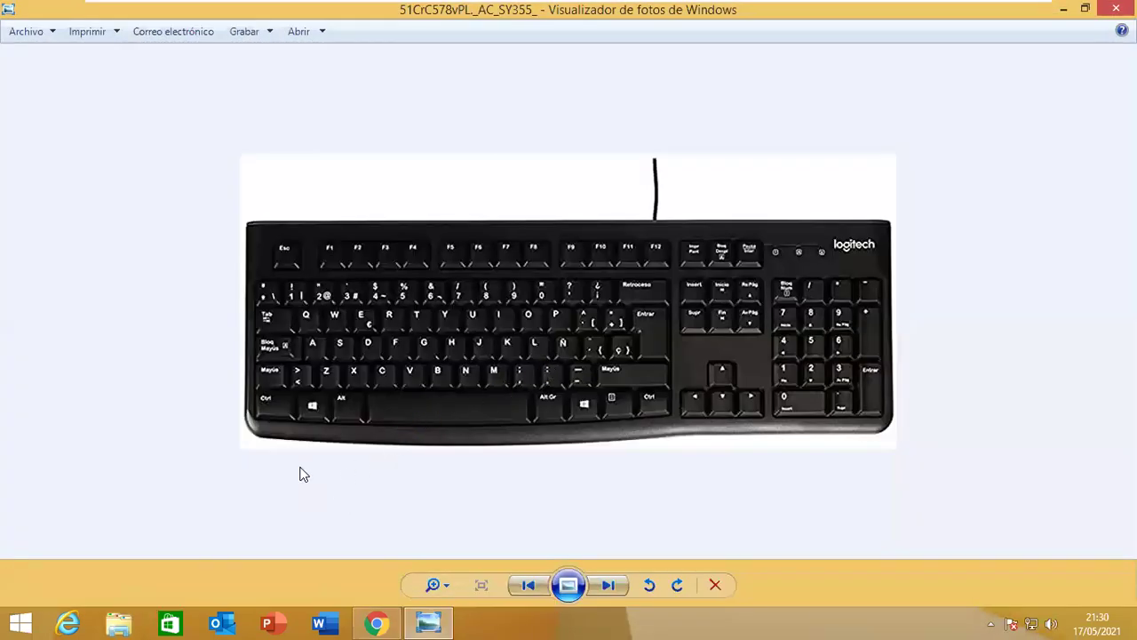
Zoom into the Logitech photo in Photo Viewer, then close it.
scroll(295, 460, "up", 1)
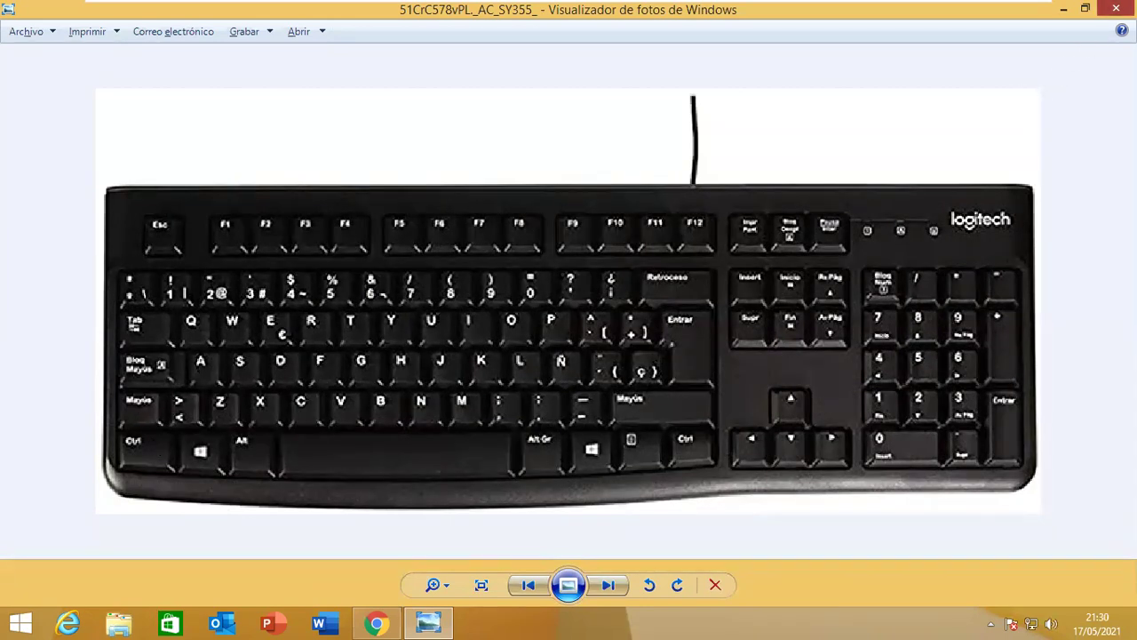
left_click(1116, 8)
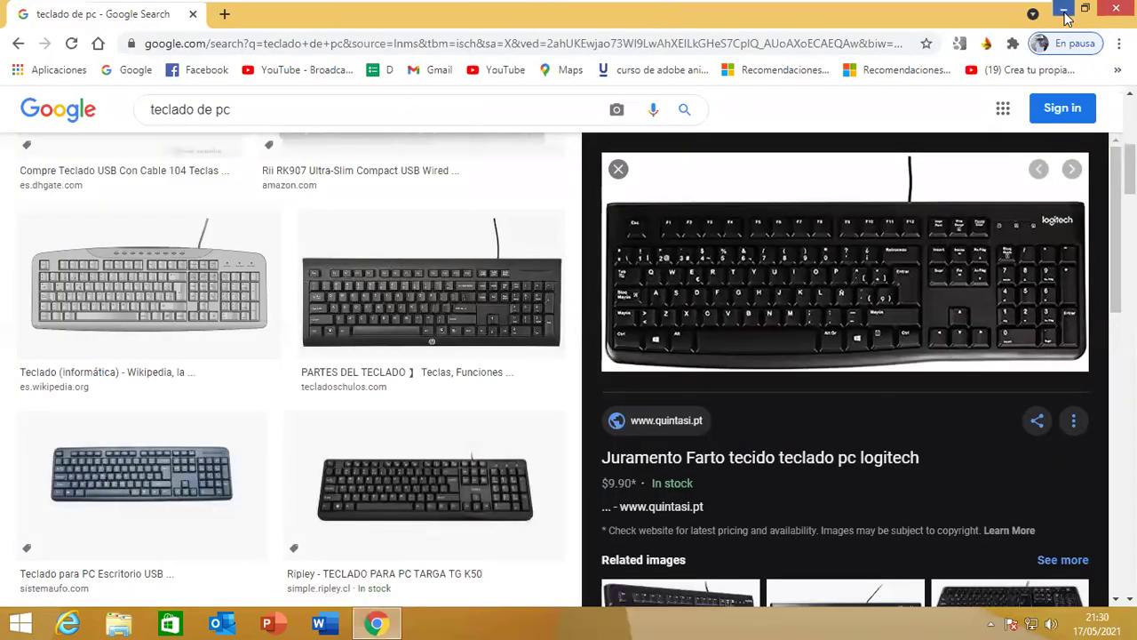
Minimise Chrome and the full-screen Windows 8 VM to reach the Windows 10 host desktop.
left_click(1064, 9)
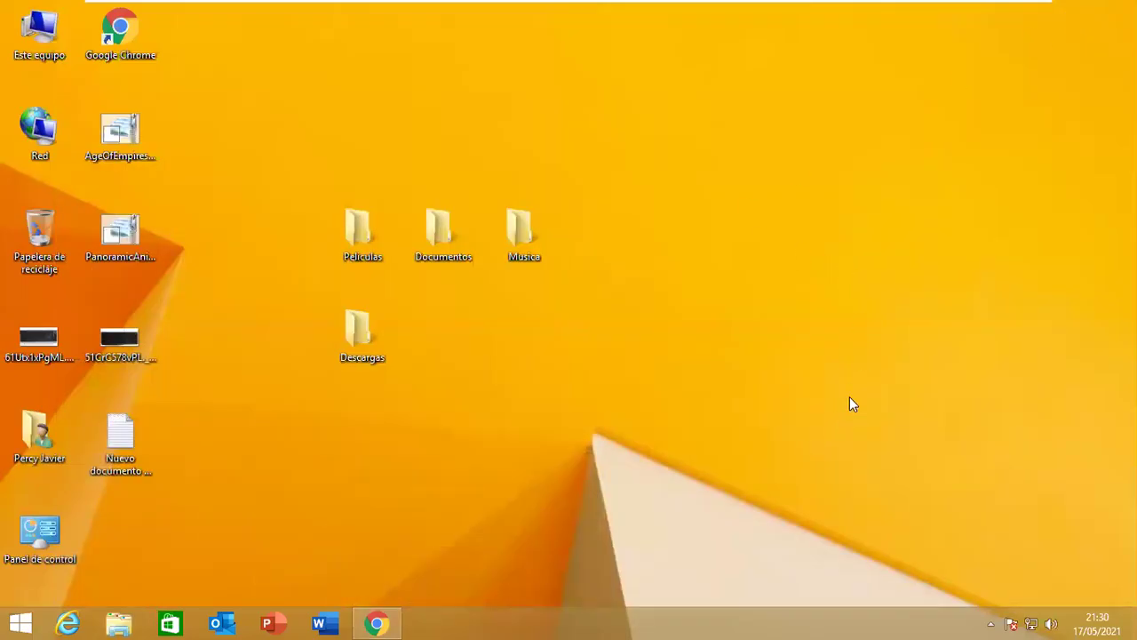
key("d")
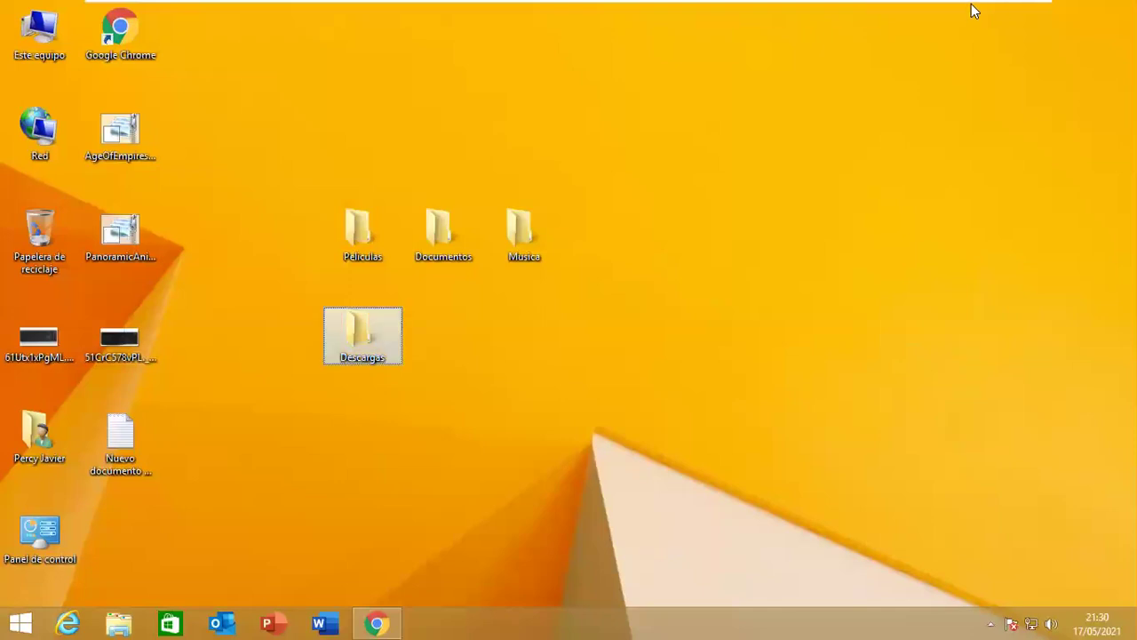
mouse_move(693, 2)
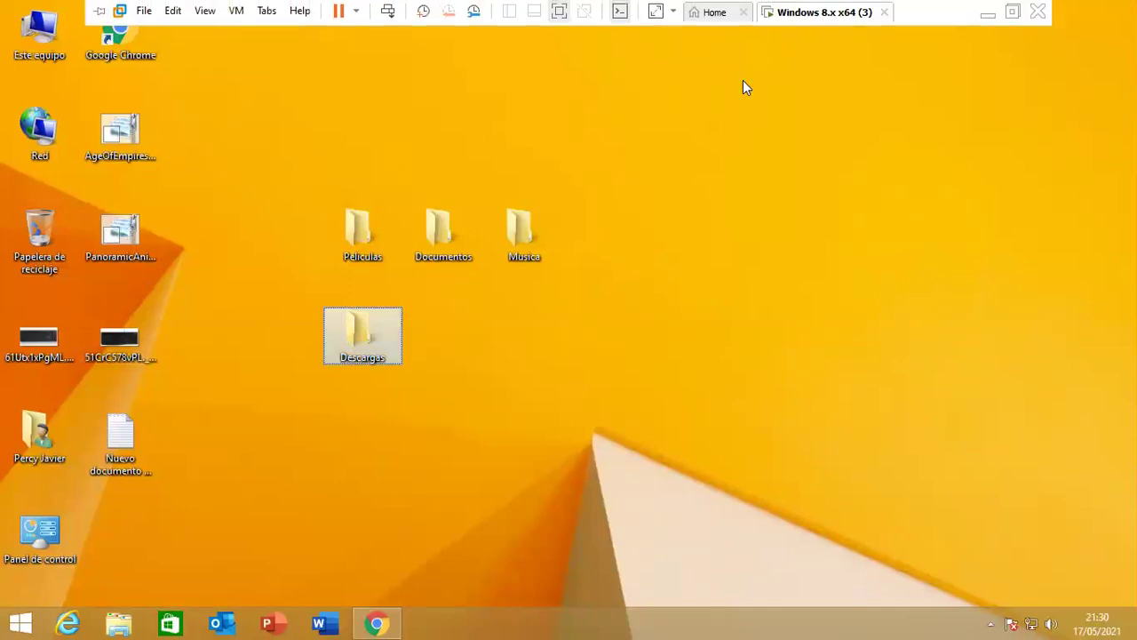
left_click(987, 17)
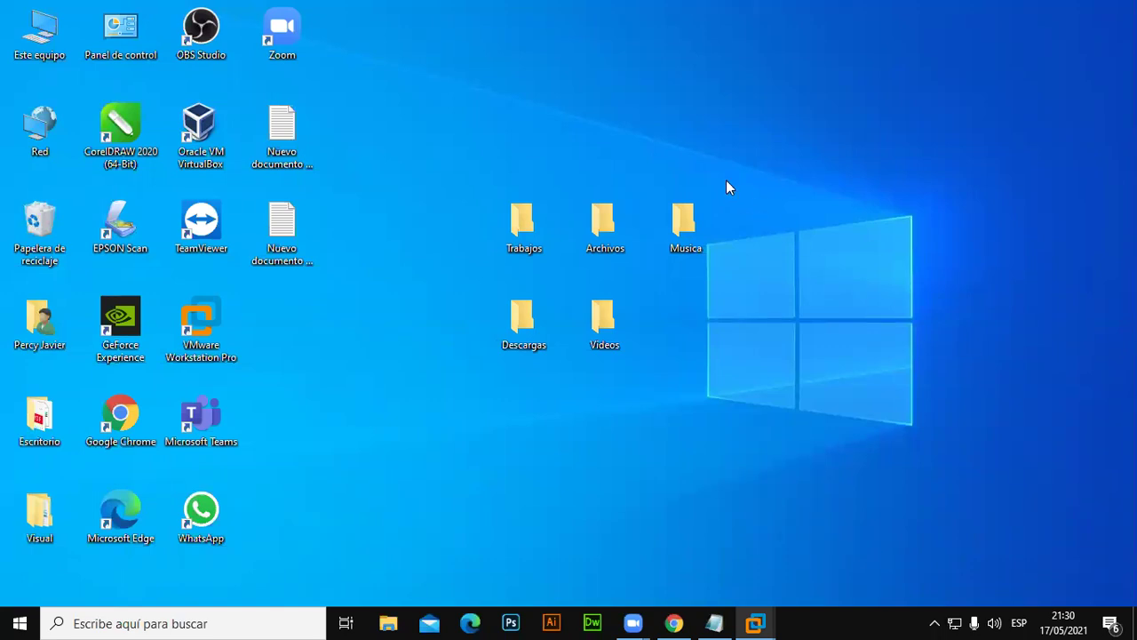
Add the heading 'Formas de cambiar nombre a una carpeta o archivo' with a dashed underline.
left_click(715, 622)
scroll(614, 500, "down", 1)
left_click(166, 463)
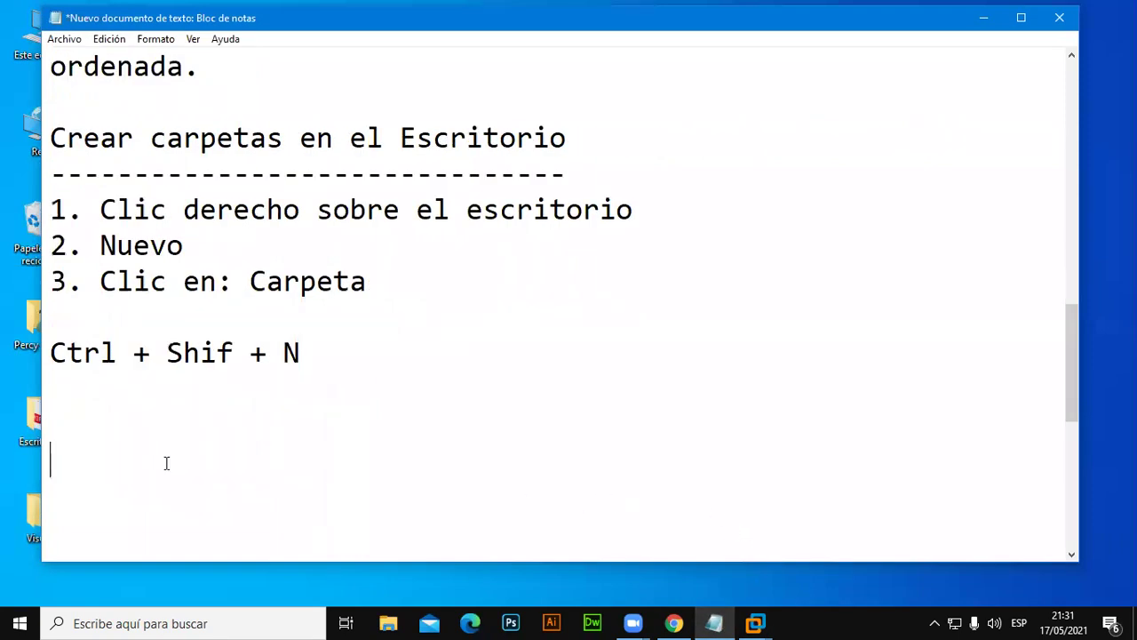
type("Formas de cambiar nombre a una carpeta o archivo")
key("Return")
type("------------------------------------------------")
key("Return")
key("Return")
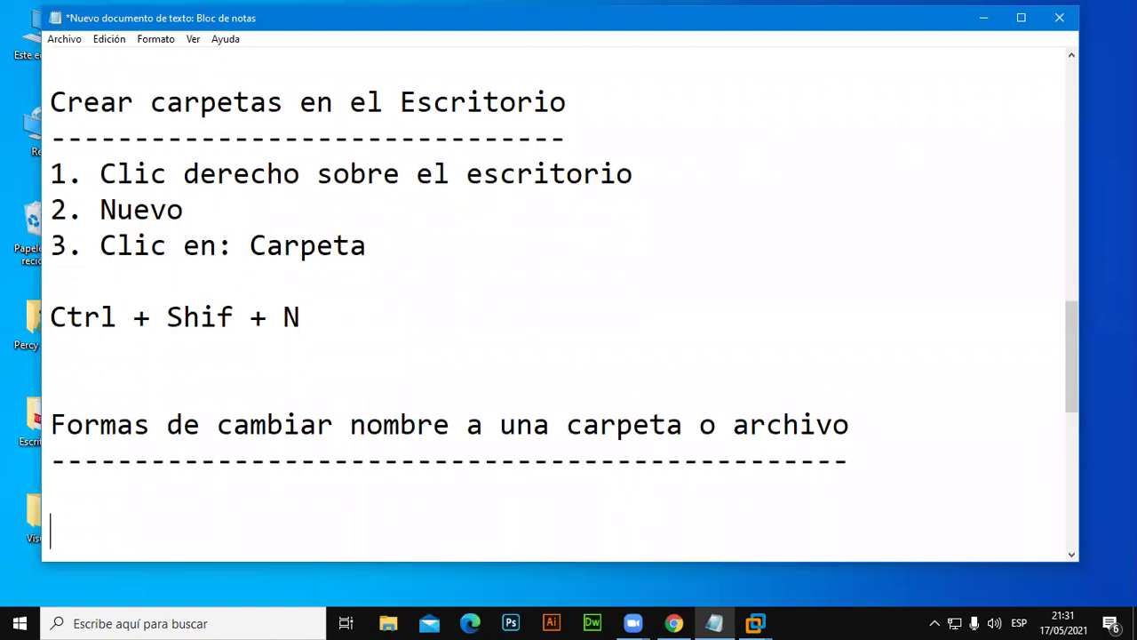
key("Return")
key("Return")
key("Up")
key("Up")
key("Up")
key("Up")
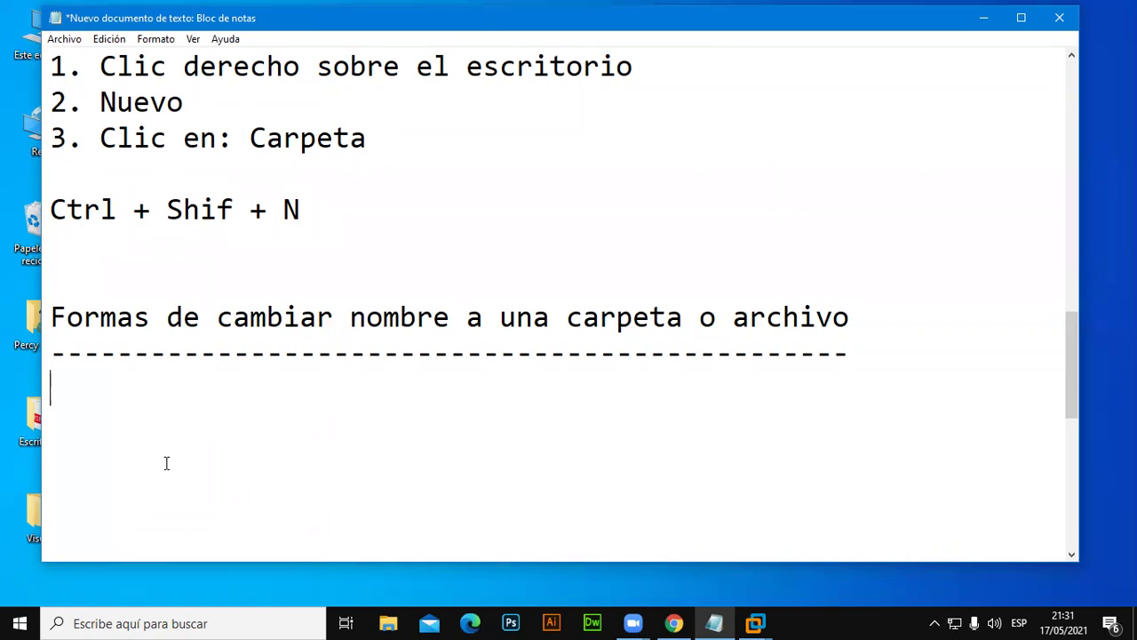
Write step 1, 'Clic derecho sobre la carpeta', and begin the '2.' line.
type("1. Clic ")
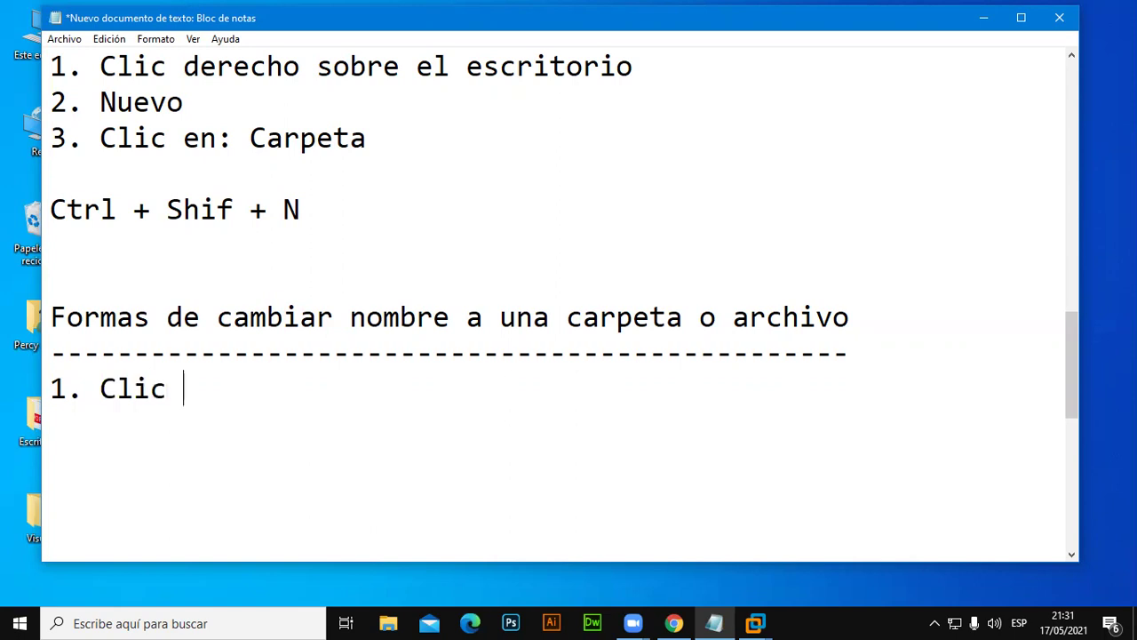
type("sobre la carpeta")
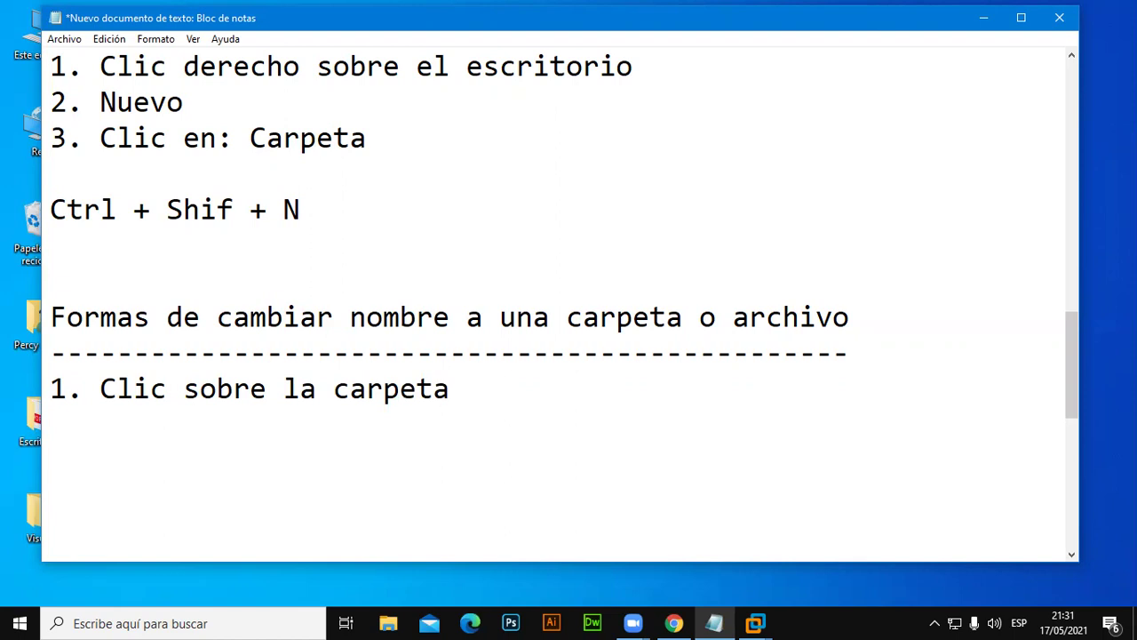
key("Return")
type("2.")
key("Up")
key("Right")
key("Right")
key("Right")
key("Right")
key("Right")
type("derecho")
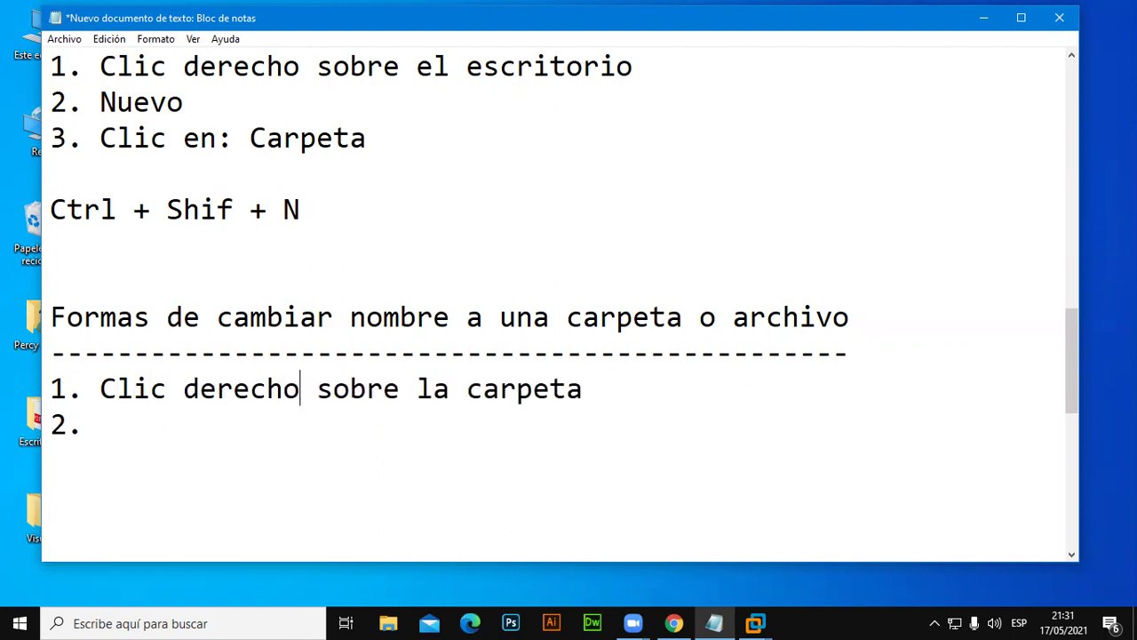
Write step 2, 'Clic en: Cambiar nombre', then minimise Notepad.
left_click(165, 462)
type("Clcien")
key("BackSpace")
key("BackSpace")
key("BackSpace")
key("BackSpace")
type("ic")
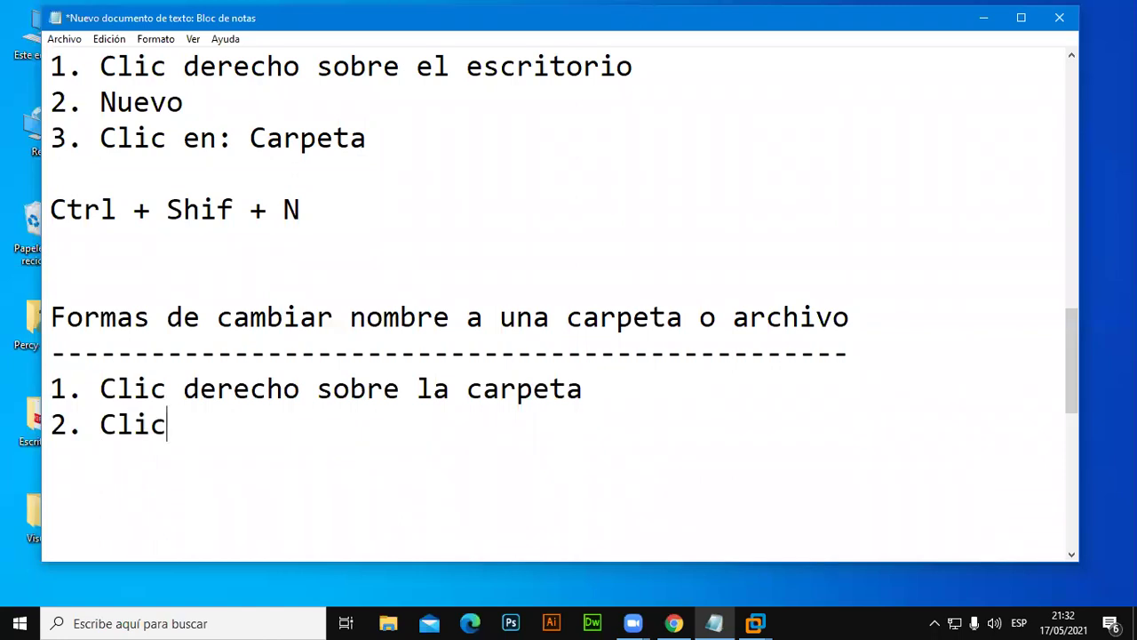
type(" en Propiedades")
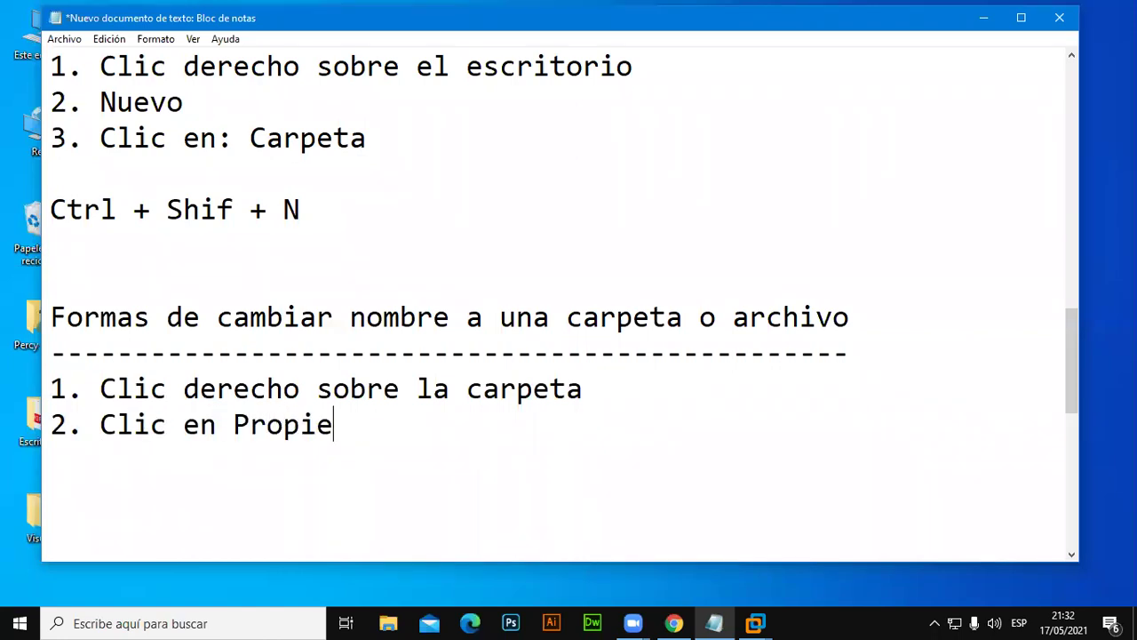
key("BackSpace")
key("BackSpace")
key("BackSpace")
key("BackSpace")
key("BackSpace")
key("BackSpace")
key("BackSpace")
key("BackSpace")
key("BackSpace")
key("BackSpace")
key("BackSpace")
key("BackSpace")
key("BackSpace")
key("BackSpace")
key("BackSpace")
type("en: Cambia")
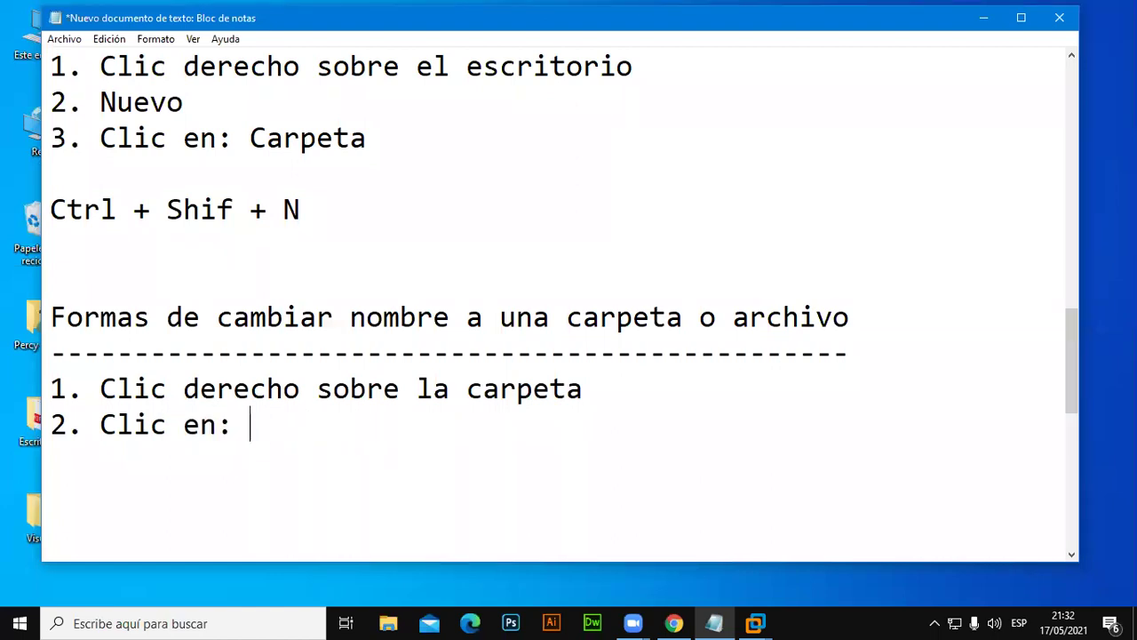
type("r ")
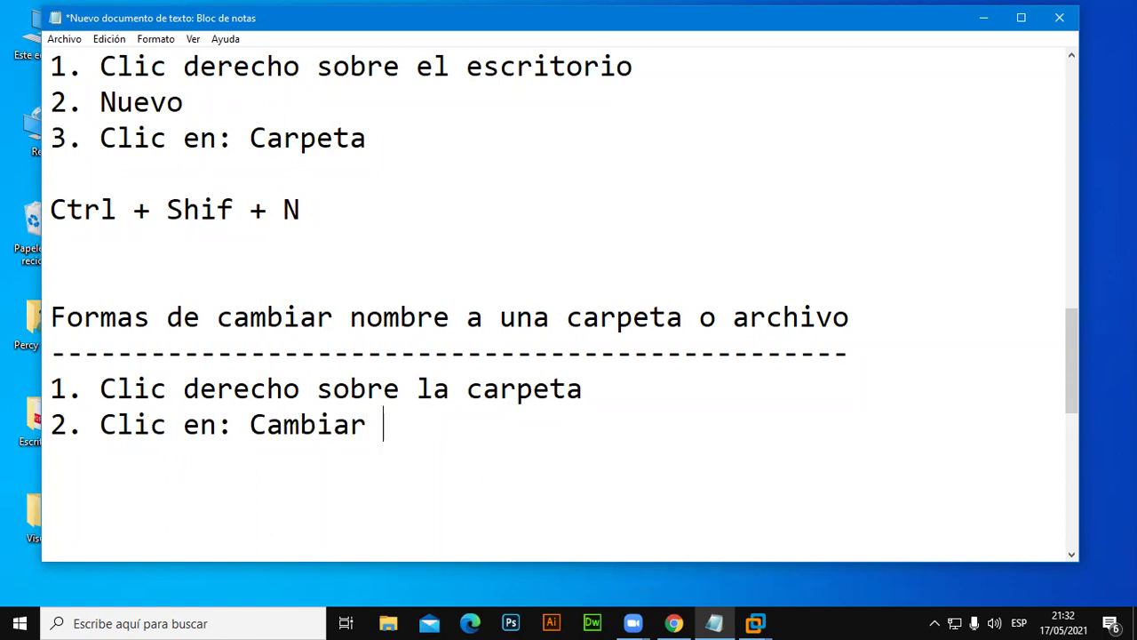
type("nombre")
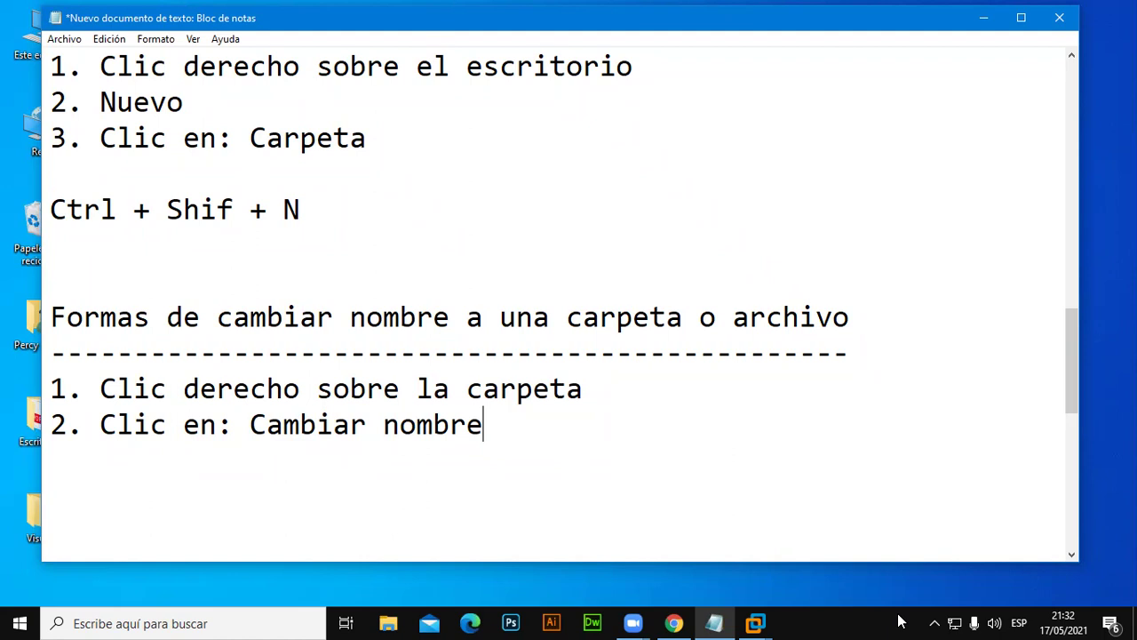
left_click(972, 28)
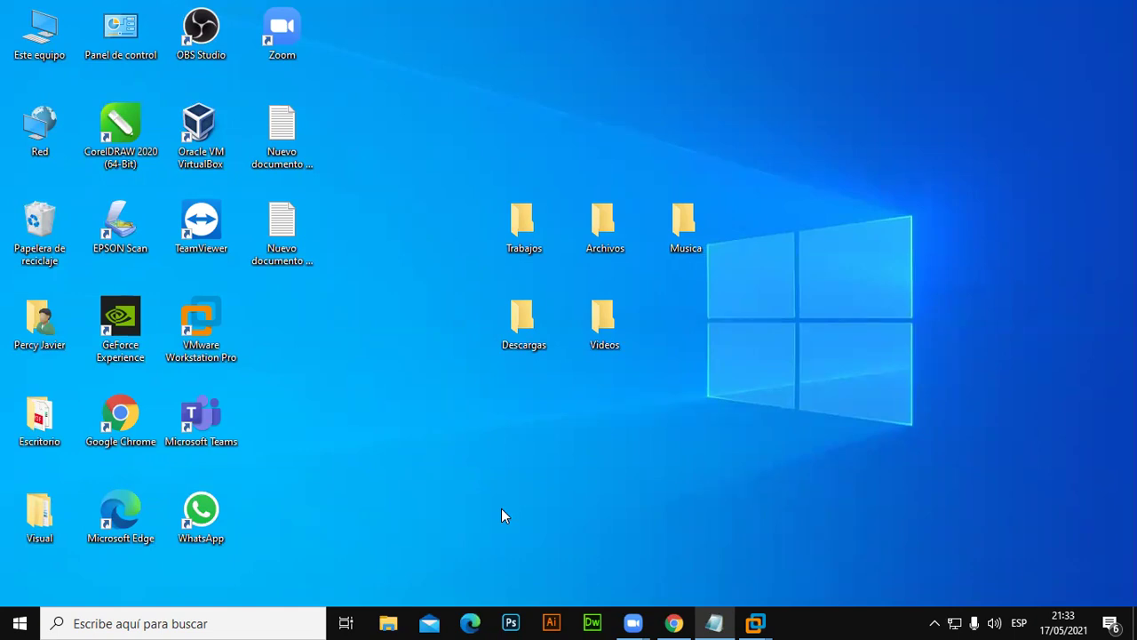
Rename the Trabajos desktop folder to 'Mis trabajos'.
double_click(528, 223)
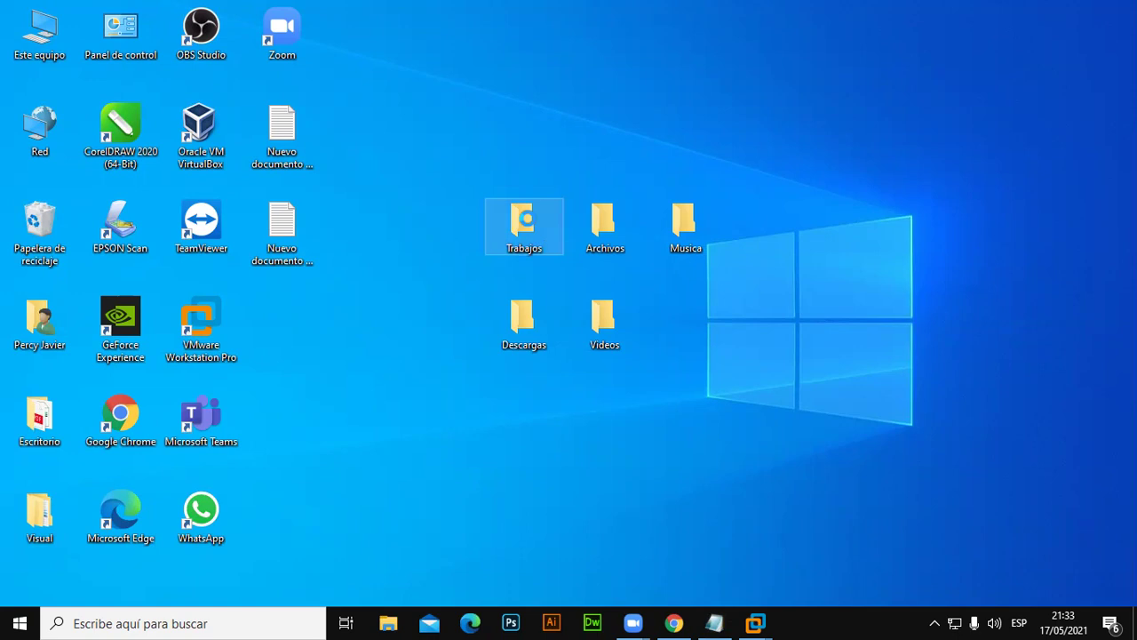
right_click(525, 220)
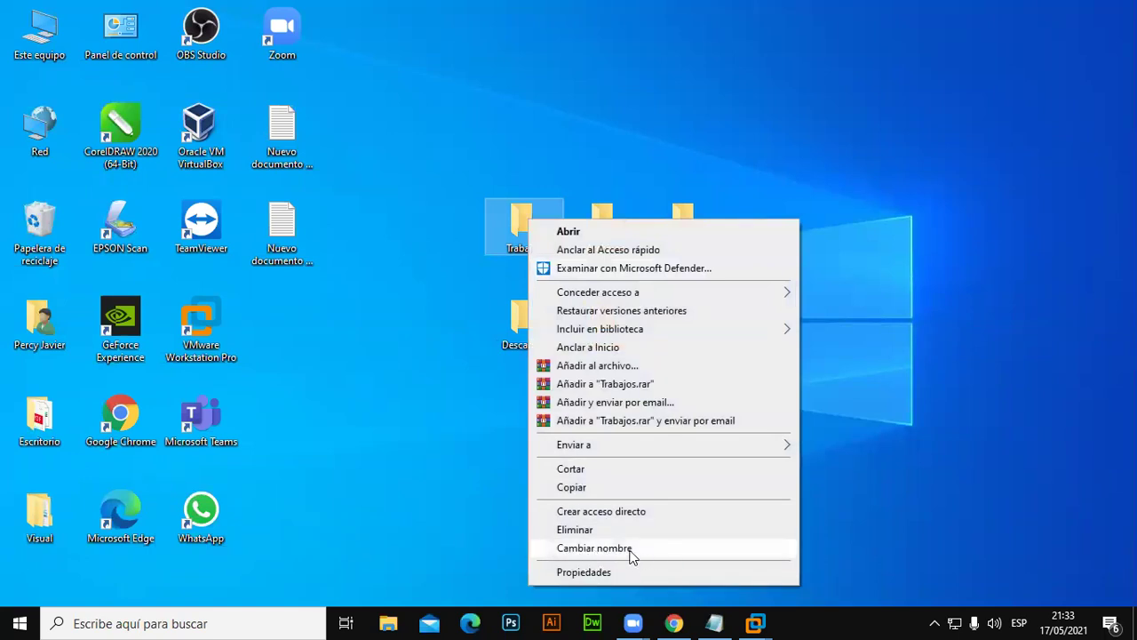
left_click(583, 549)
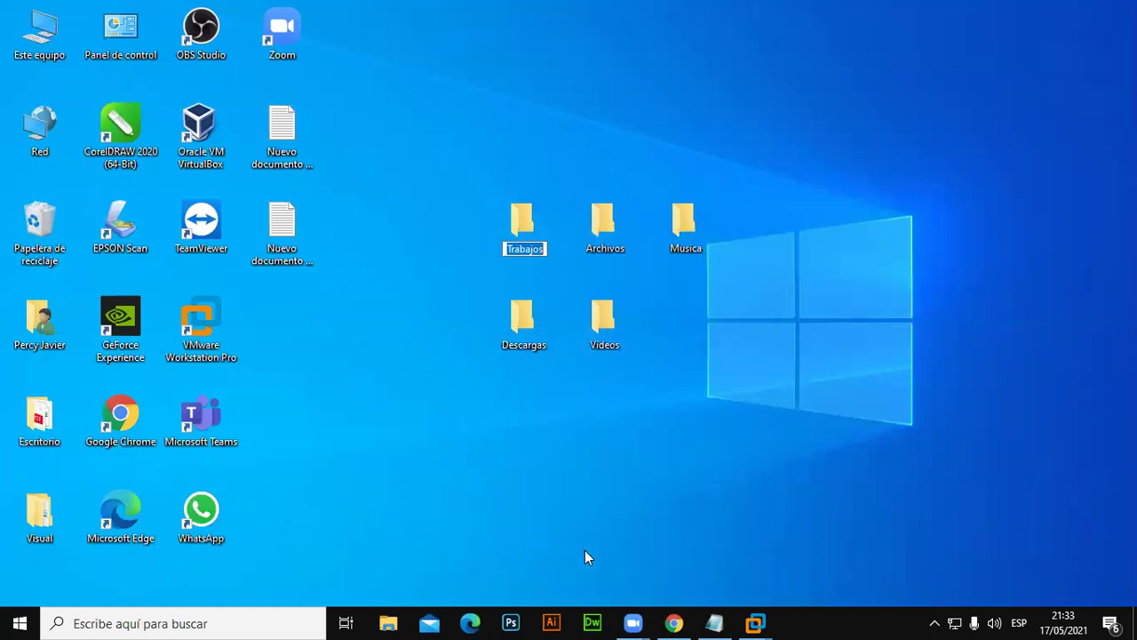
type("Mis trabajos")
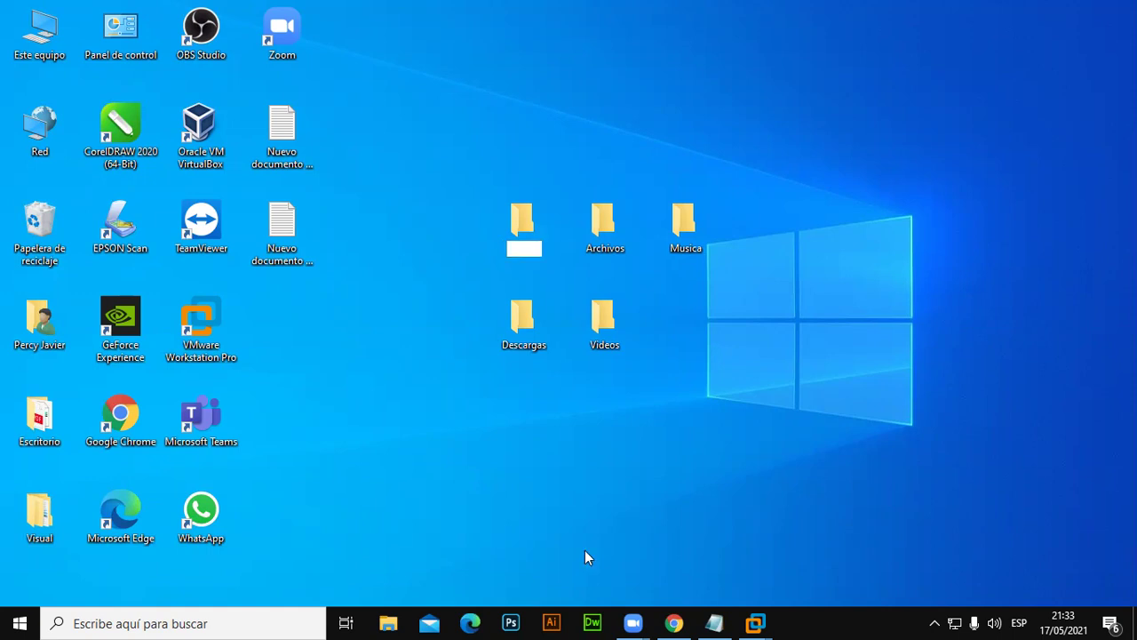
key("Return")
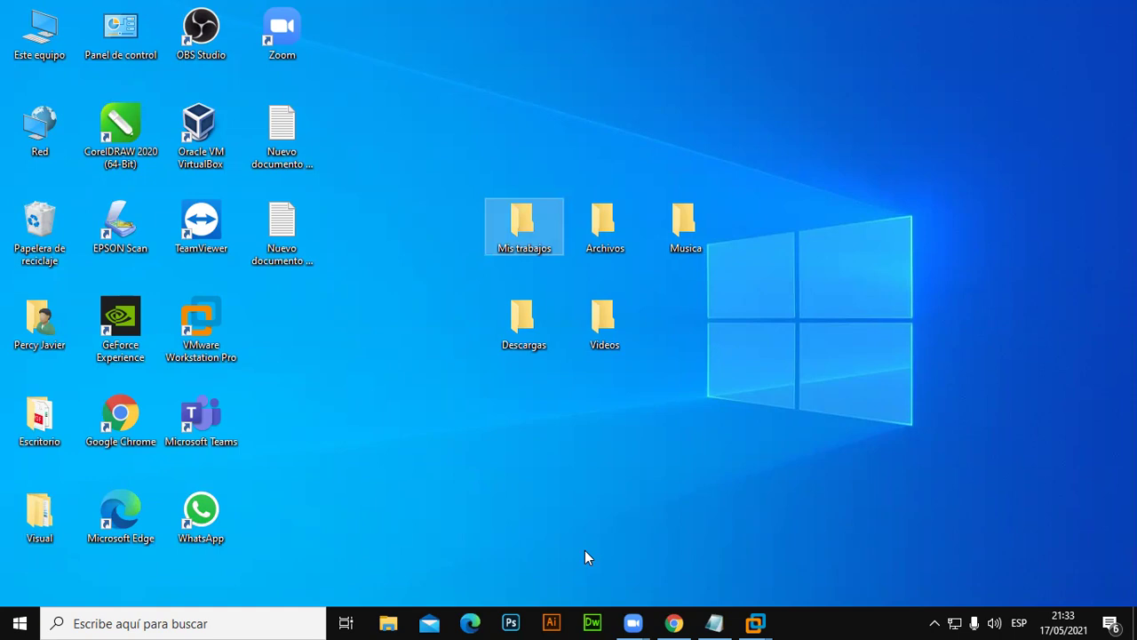
Rename the Archivos desktop folder to 'Files'.
right_click(620, 224)
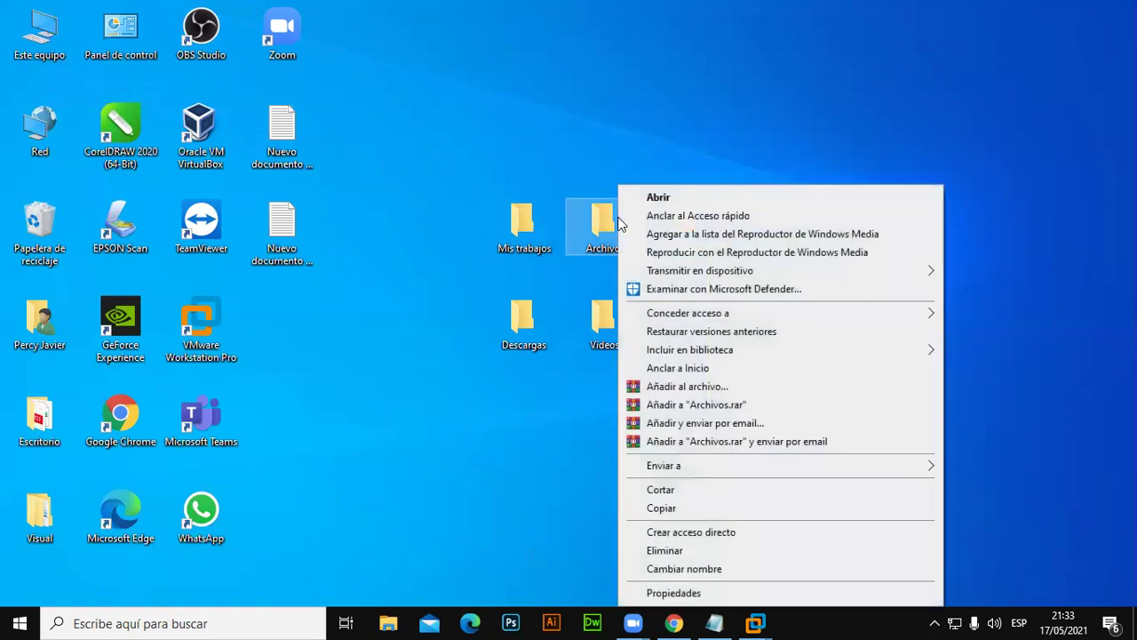
left_click(693, 569)
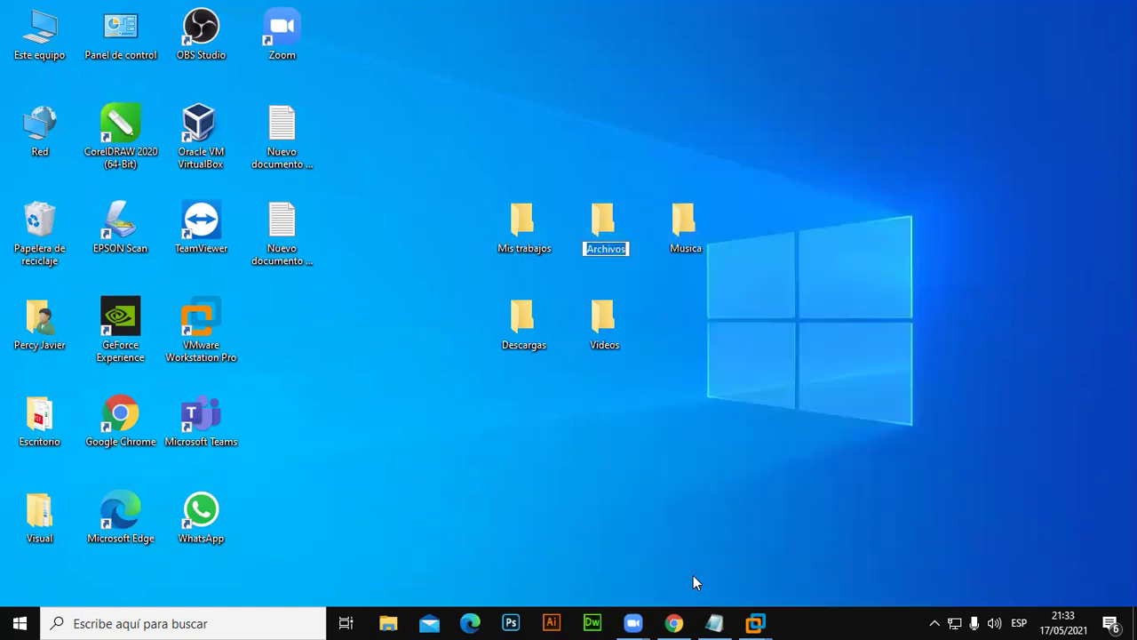
type("Files")
key("Return")
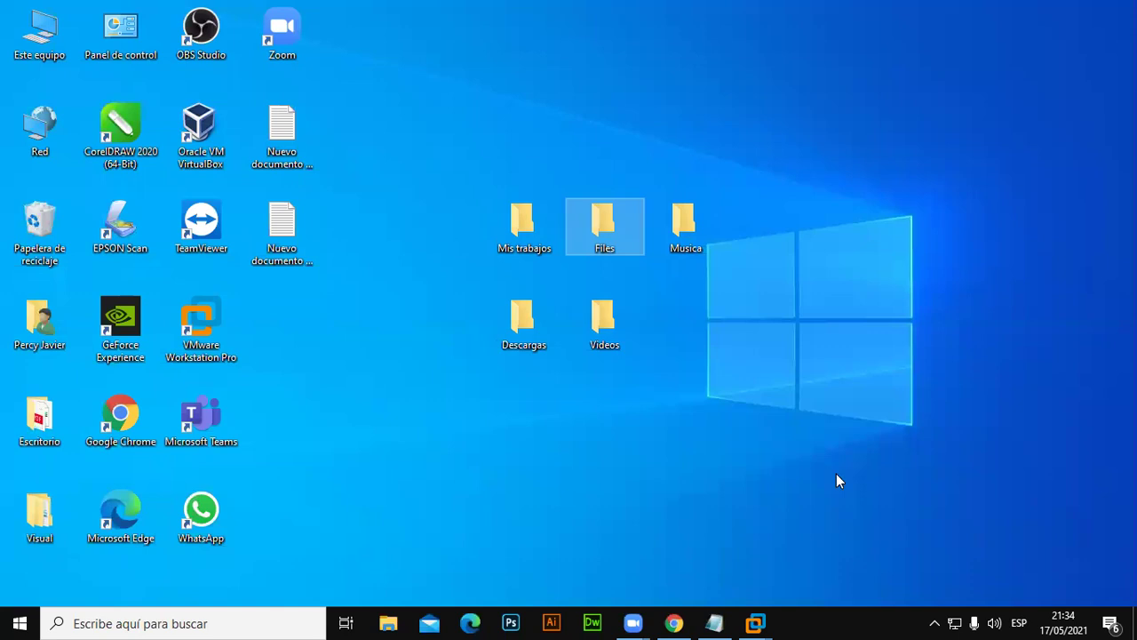
Bring the Notepad notes back and add a dashed separator line below the Cambiar nombre step.
left_click(526, 70)
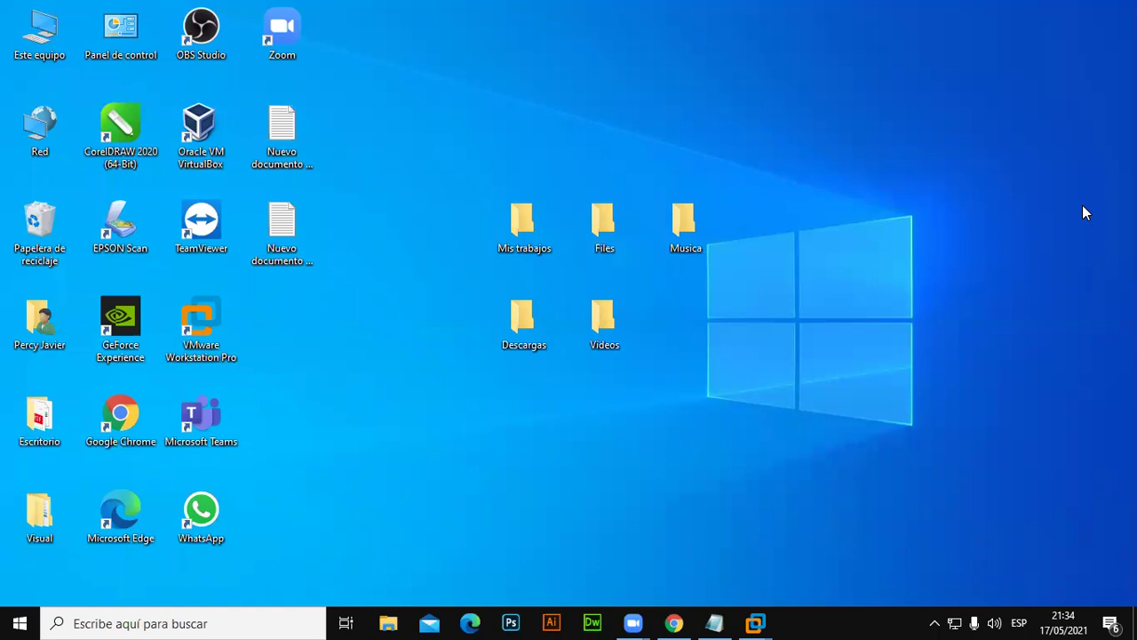
left_click(715, 622)
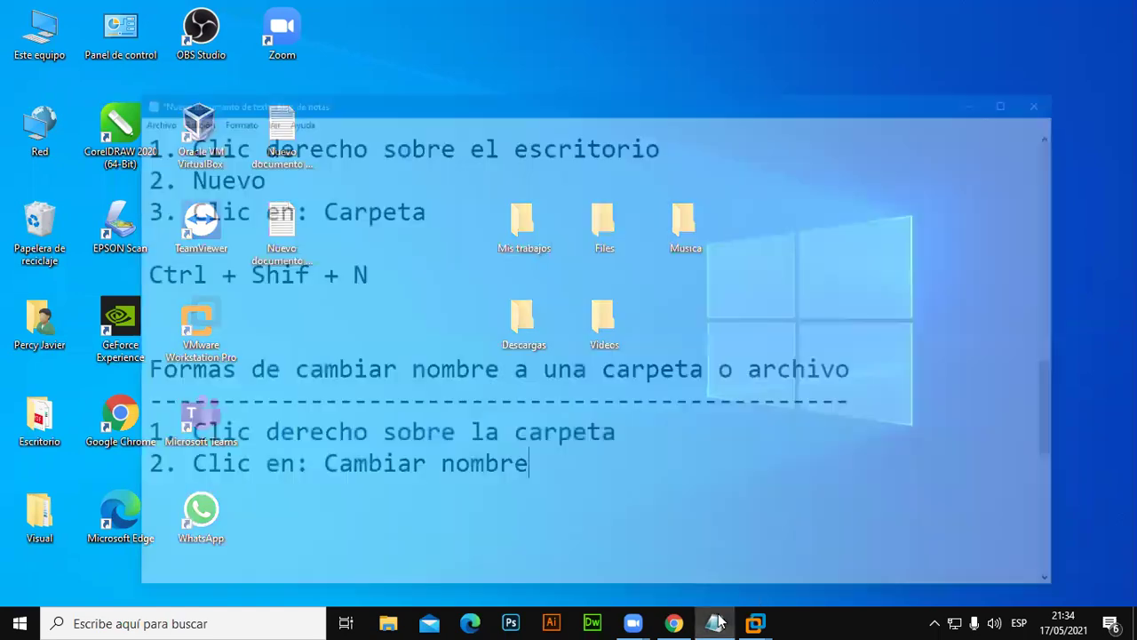
scroll(352, 489, "down", 1)
left_click(164, 417)
left_click(132, 396)
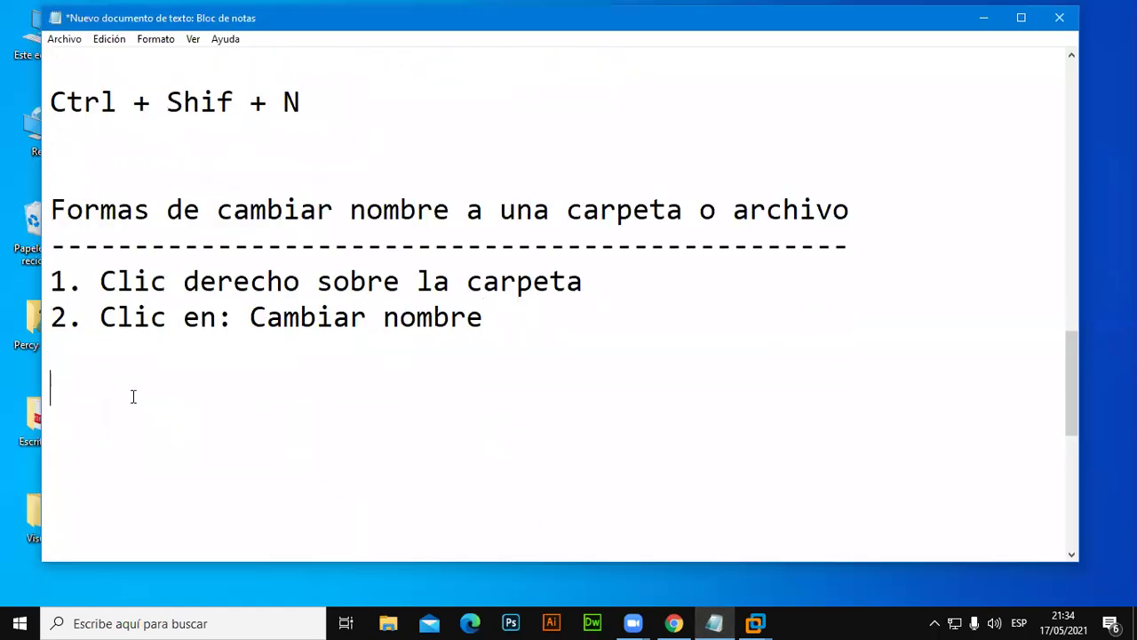
type("--------------------------------")
key("Return")
key("Return")
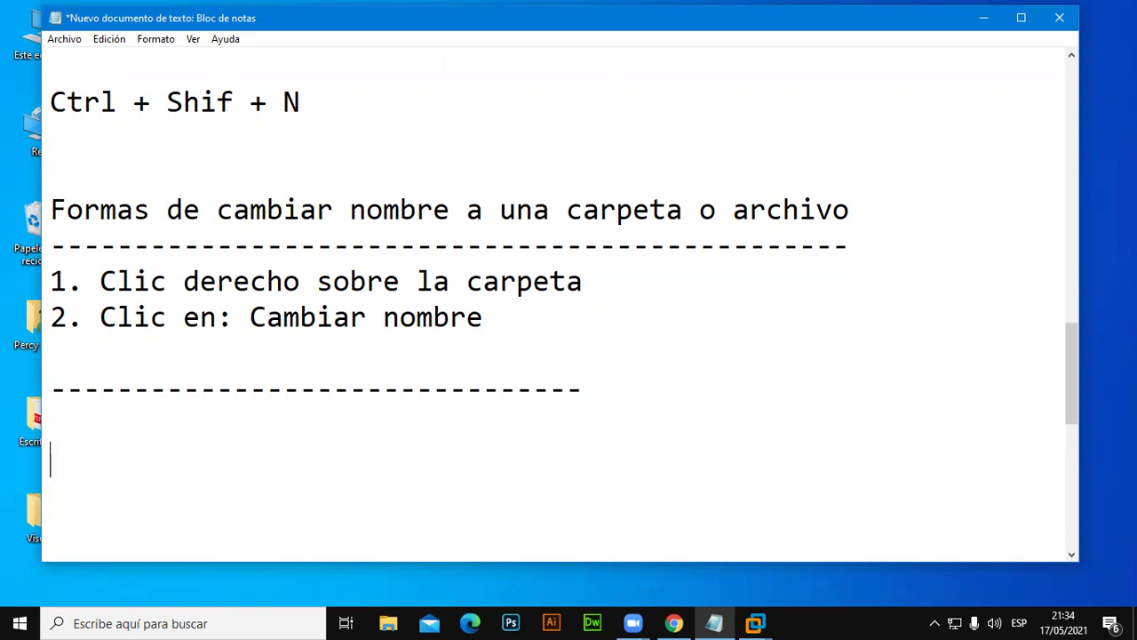
Write the F2 method: '1. Seleccionar la carpeta(Clic)' and '2. Precionar la tecla F2'.
type("1. Se")
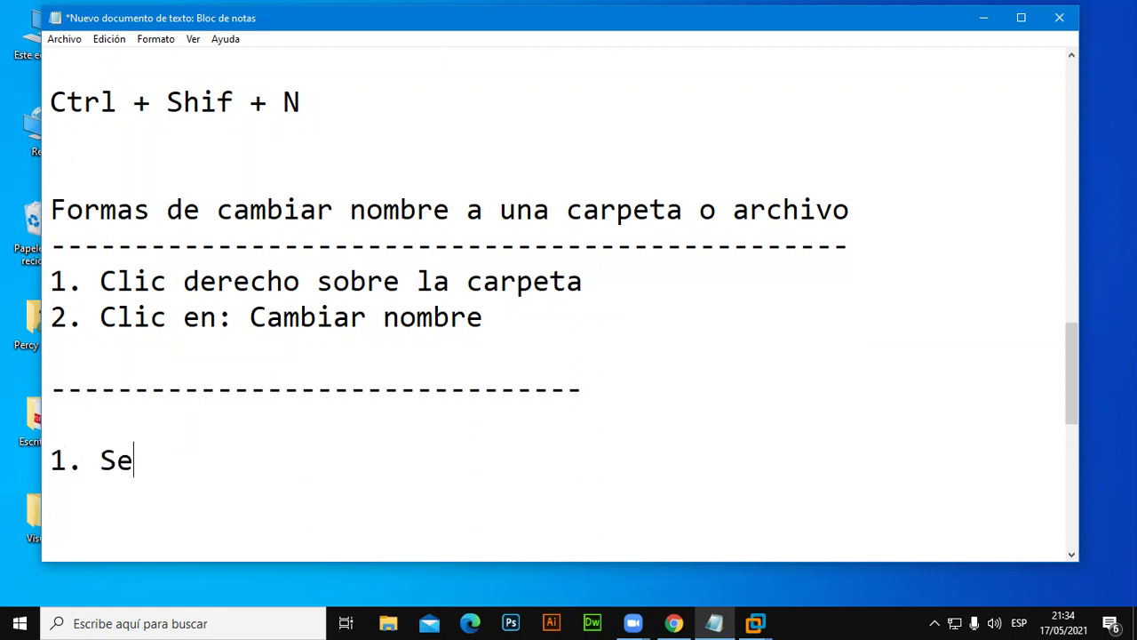
type("lecci")
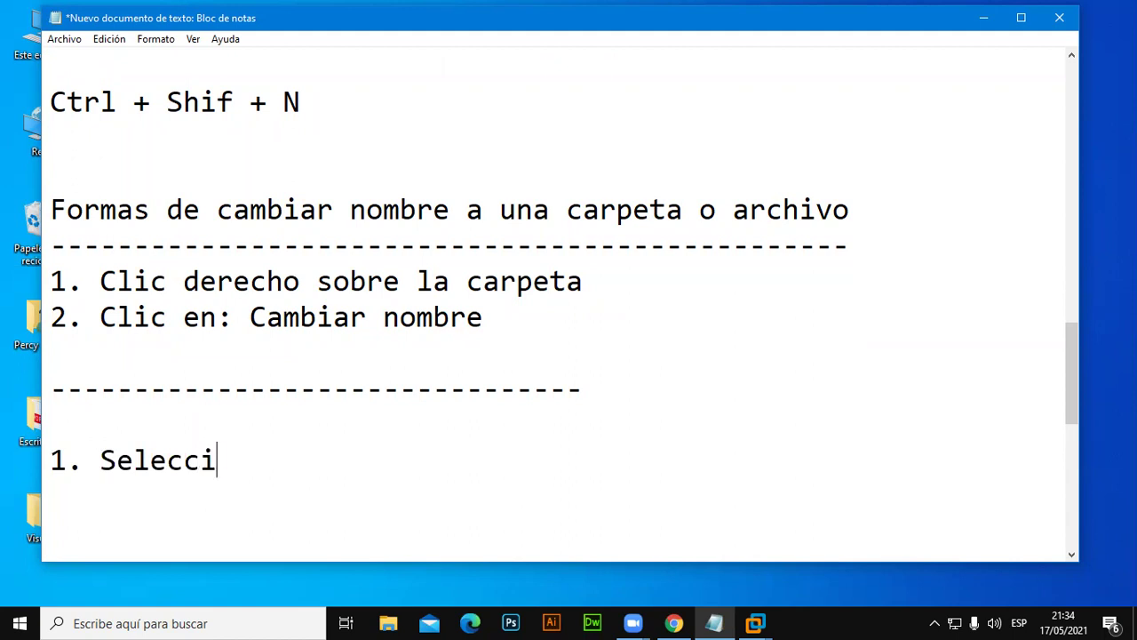
type("onar la carpe")
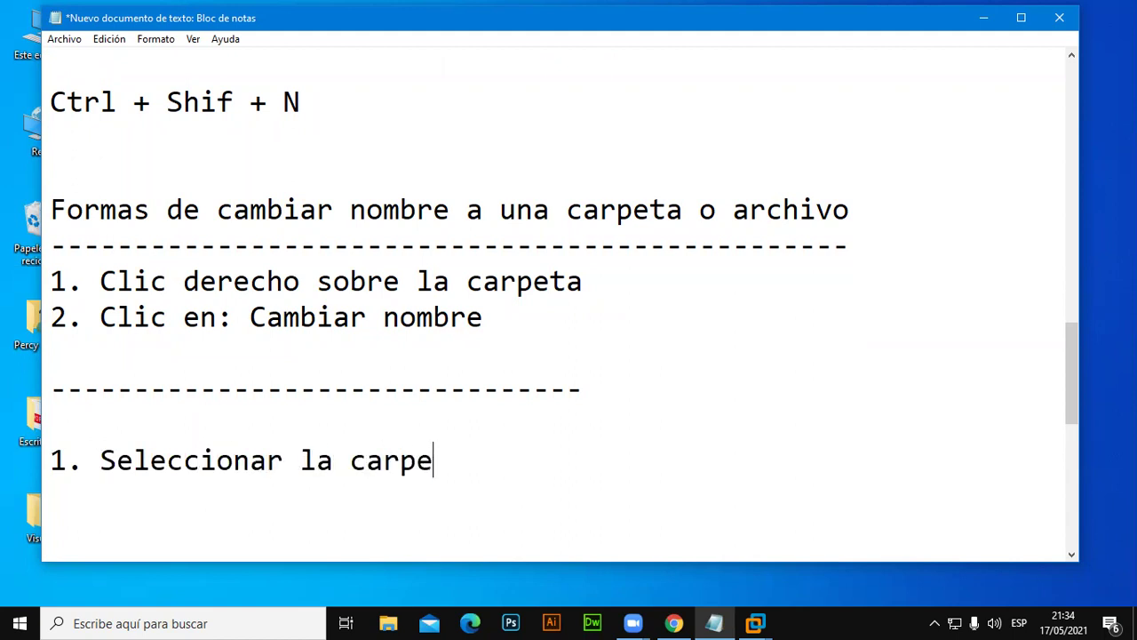
type("ta(Clic)")
key("Return")
type("2")
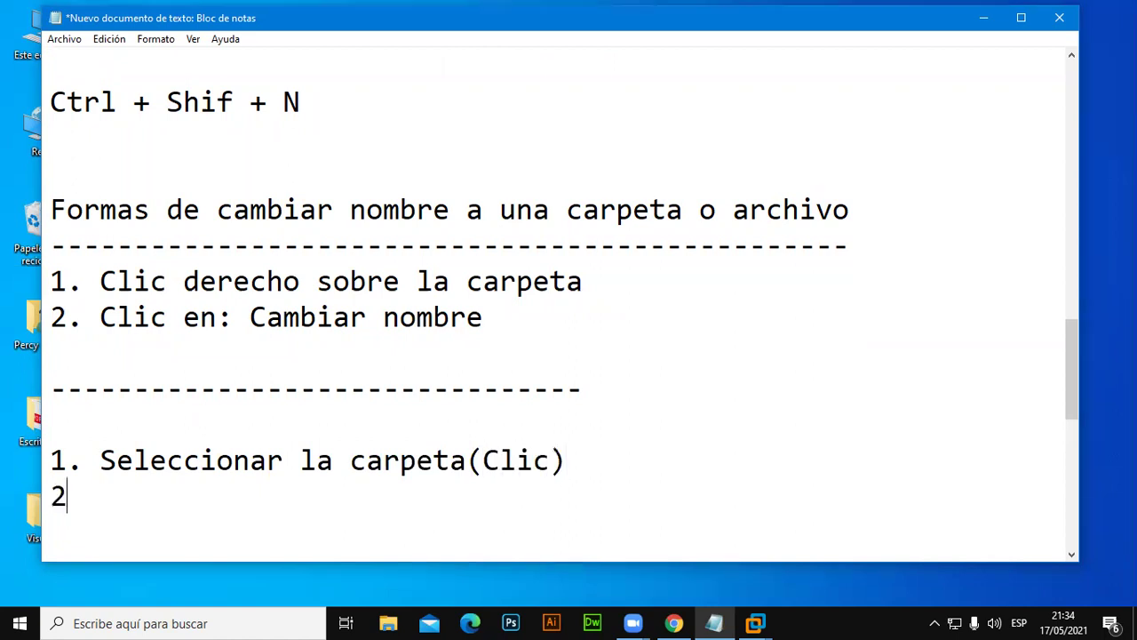
type(". Precionar la ")
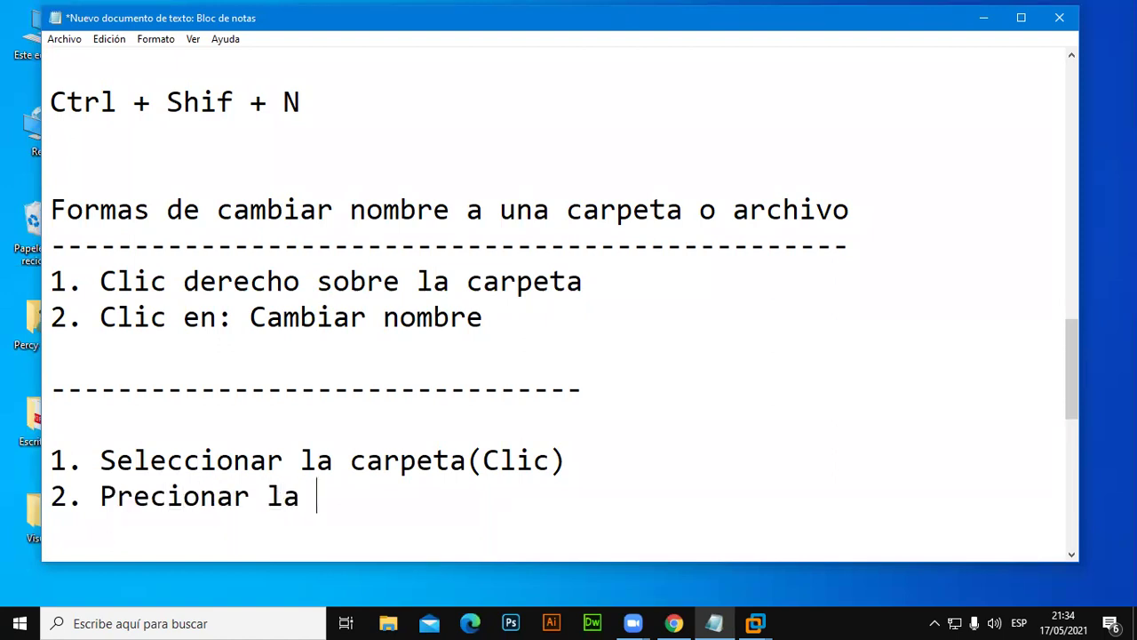
type("tecla ")
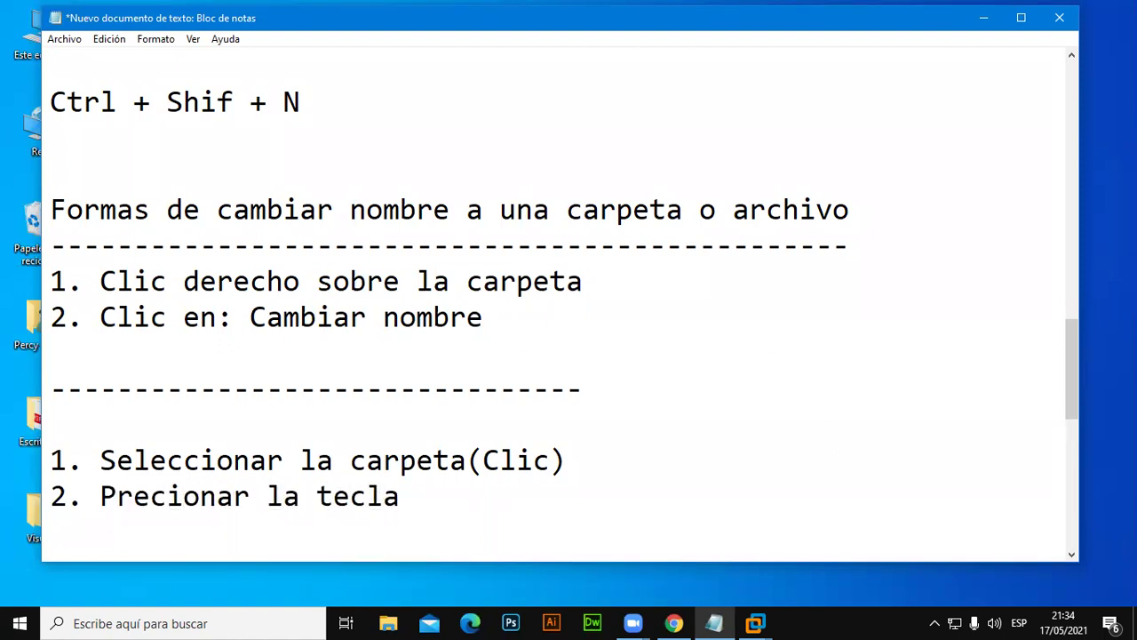
type("F2")
In Chrome, search Google for 'teclado' and show the image results.
left_click(677, 622)
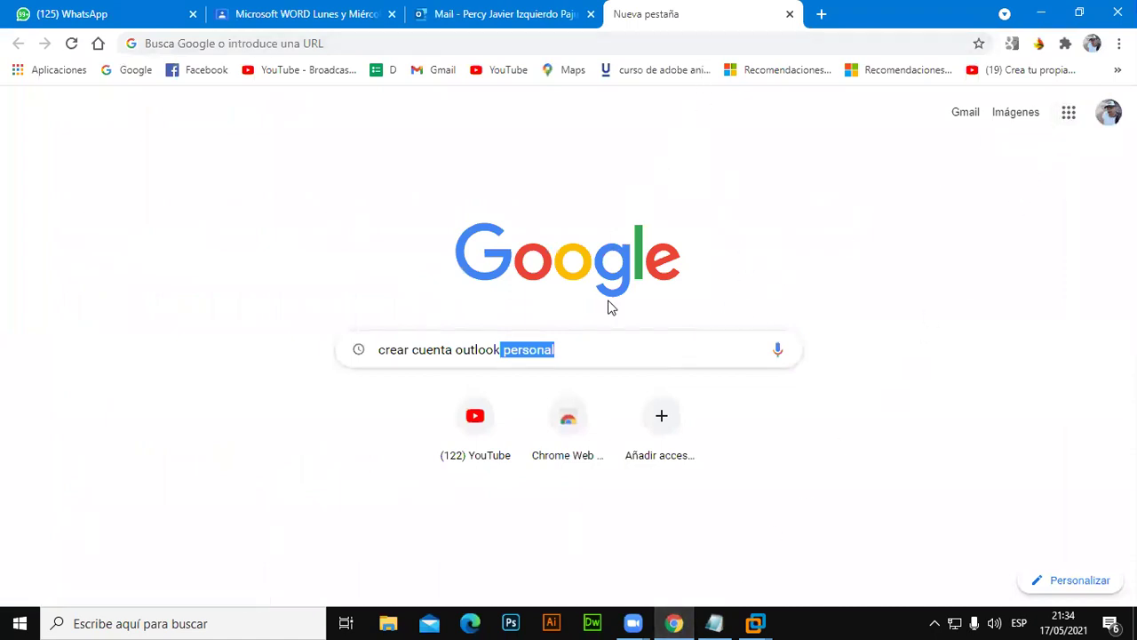
left_click(584, 349)
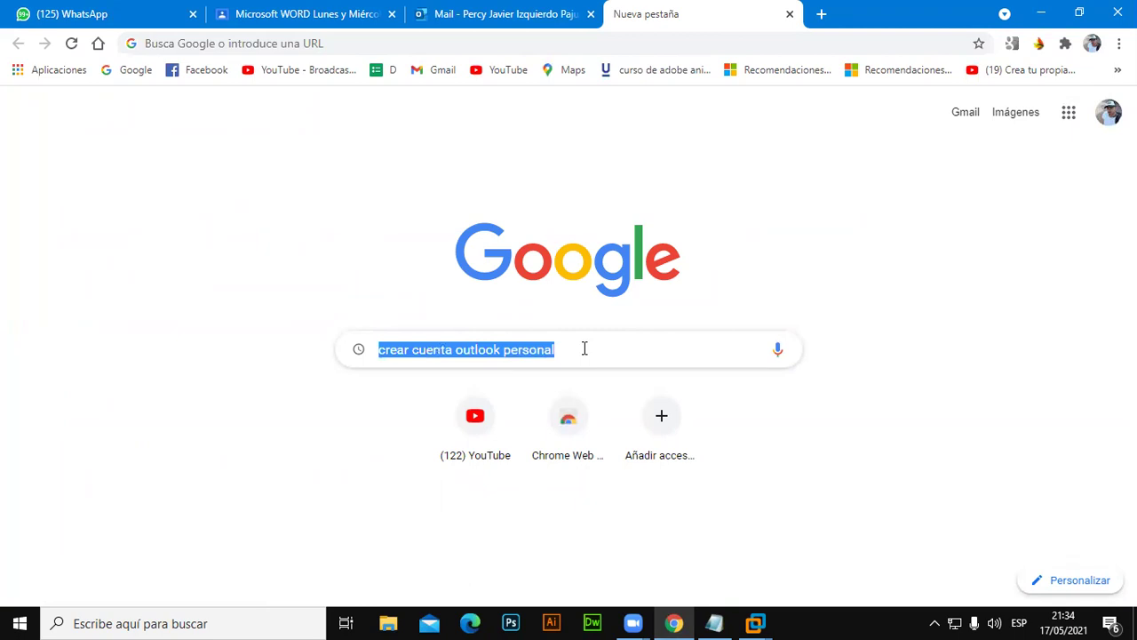
type("teclado")
key("Return")
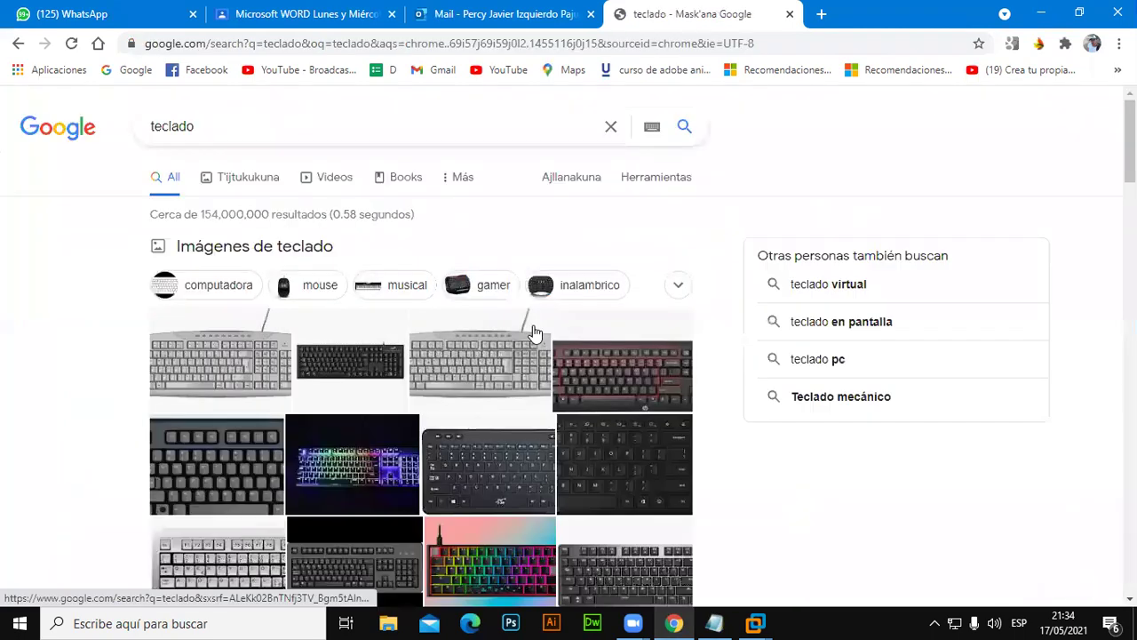
left_click(253, 187)
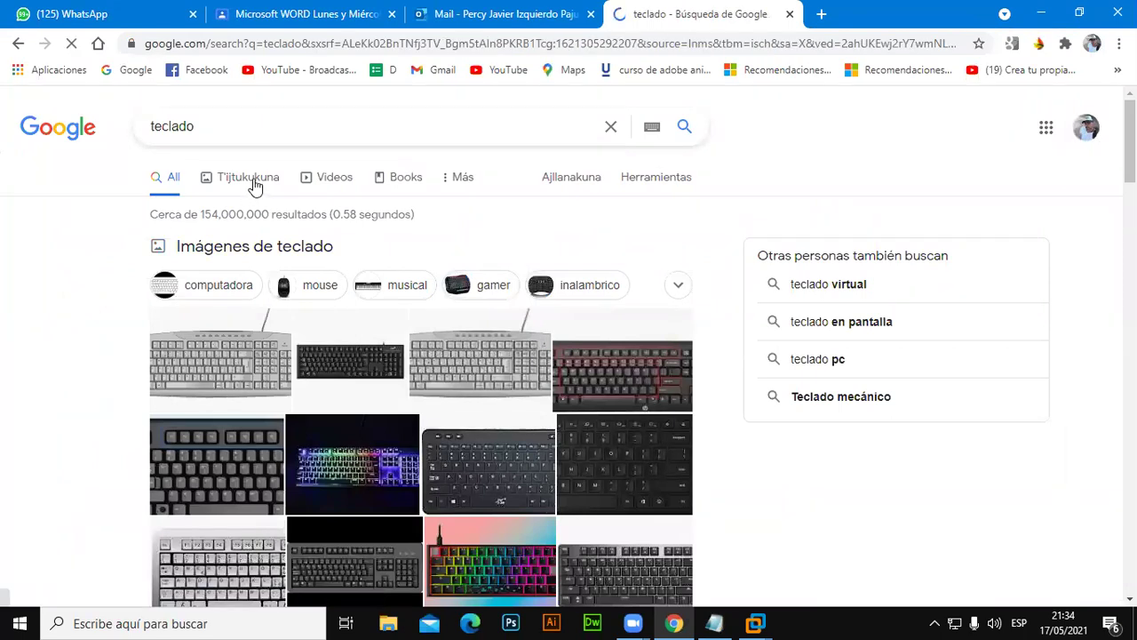
Filter the images to size Grandes and open the Wikipedia keyboard image's page.
left_click(660, 170)
left_click(167, 200)
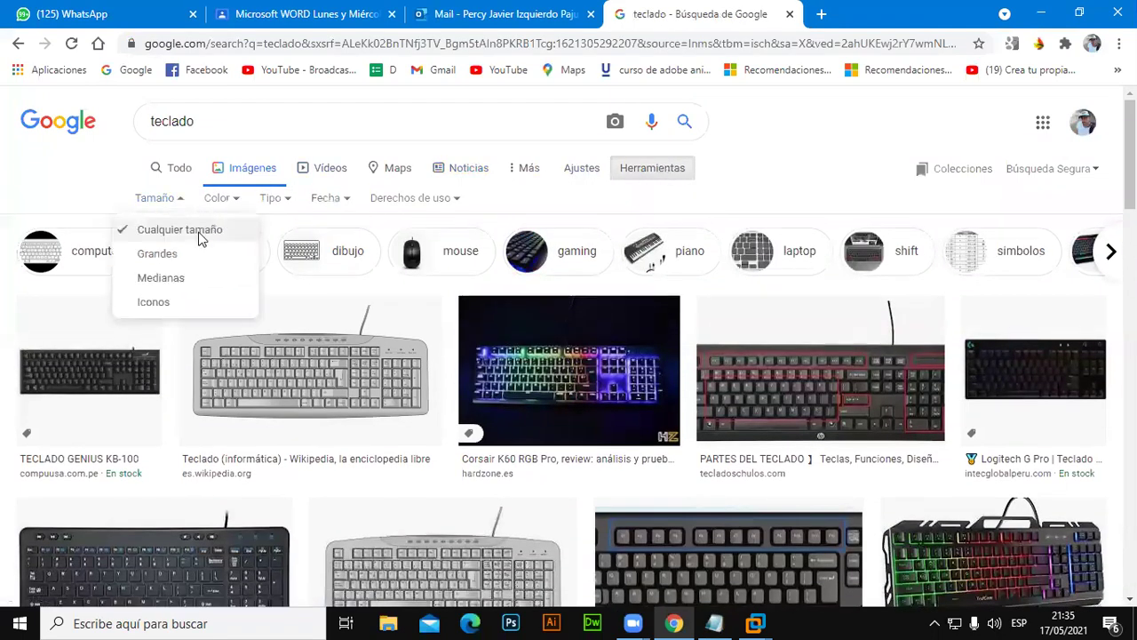
left_click(178, 255)
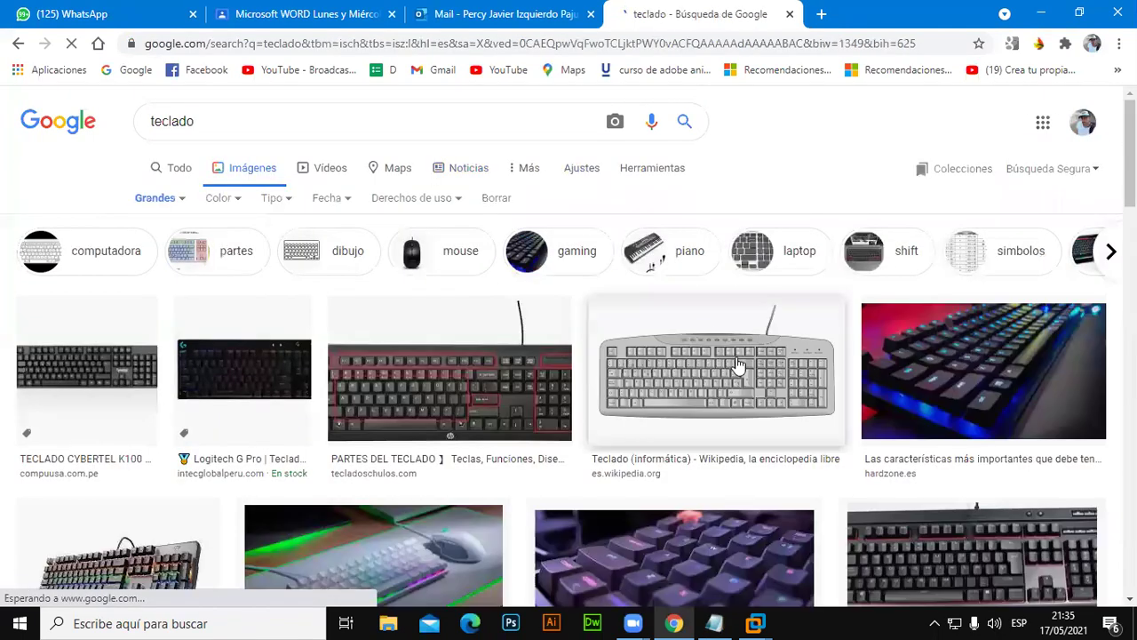
scroll(738, 364, "down", 3)
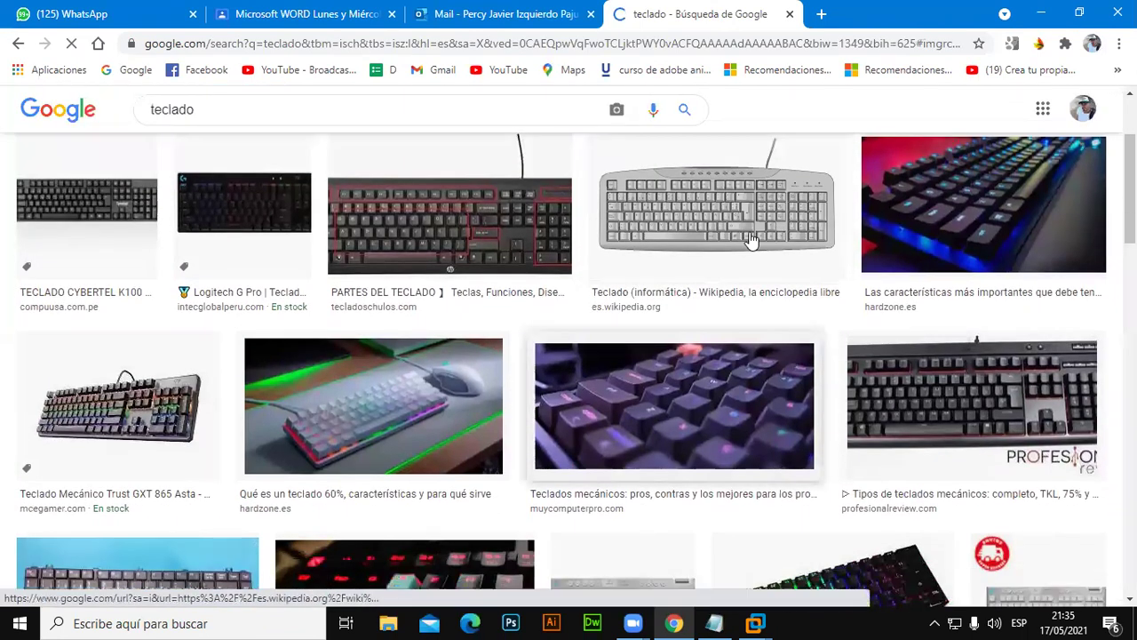
left_click(751, 240)
left_click(834, 260)
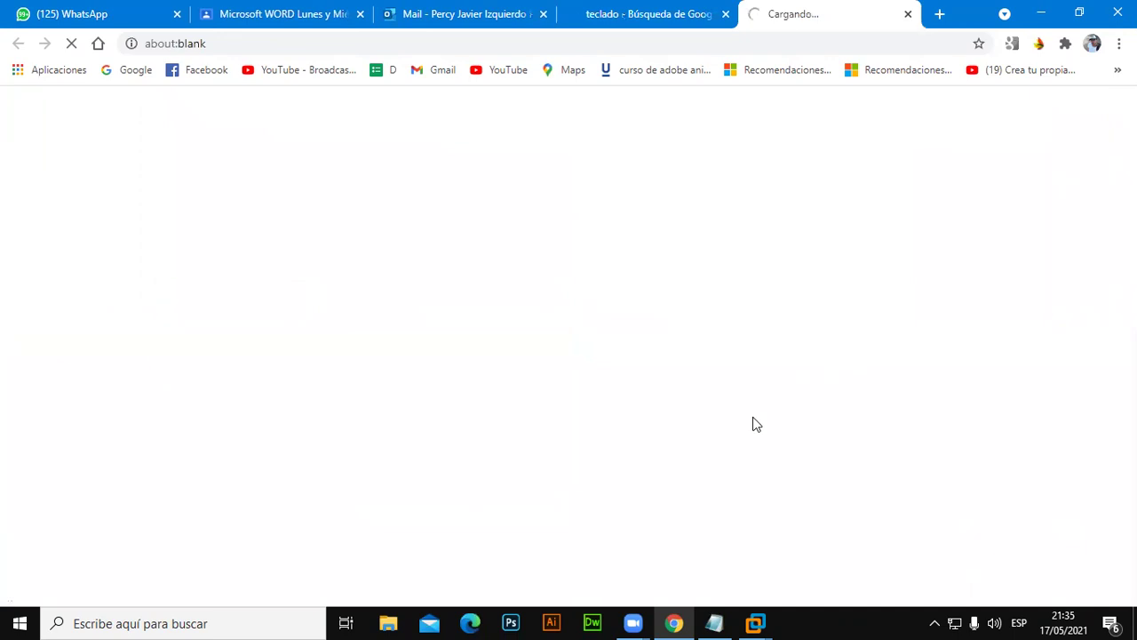